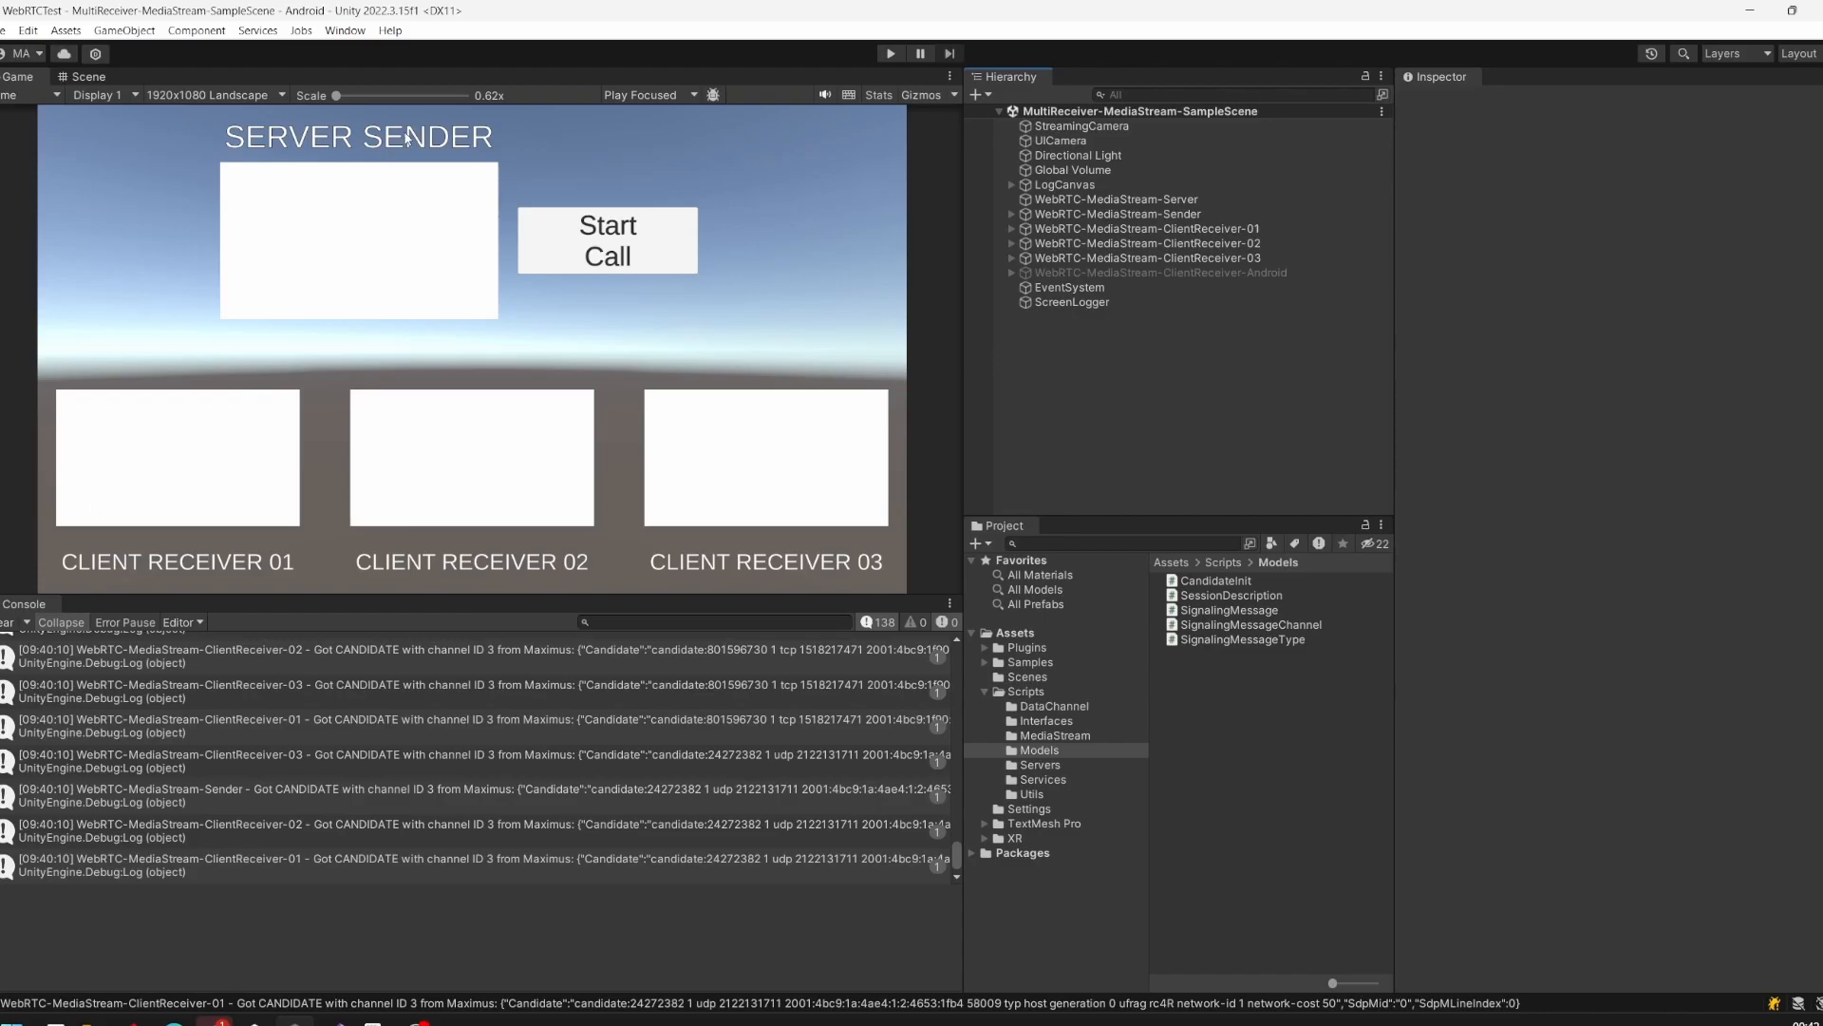
Enter Play mode and start the call so the sender streams its cube camera view
click(886, 53)
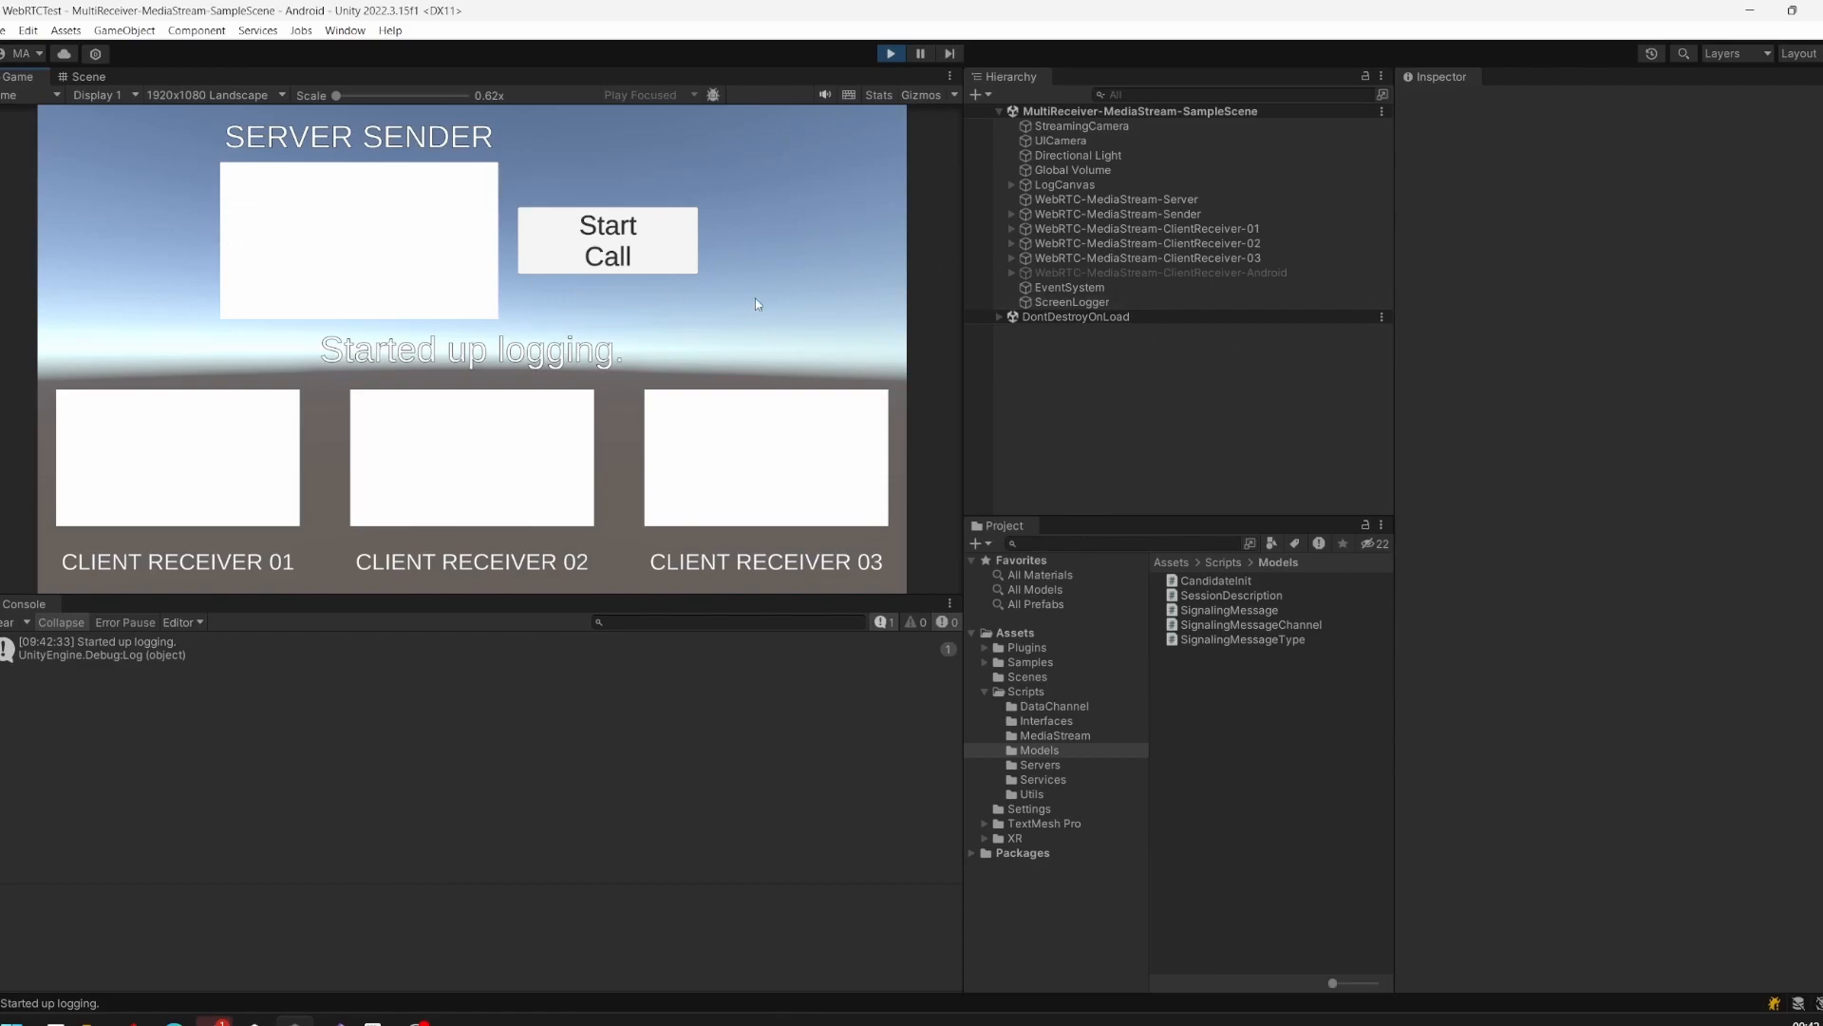
click(674, 253)
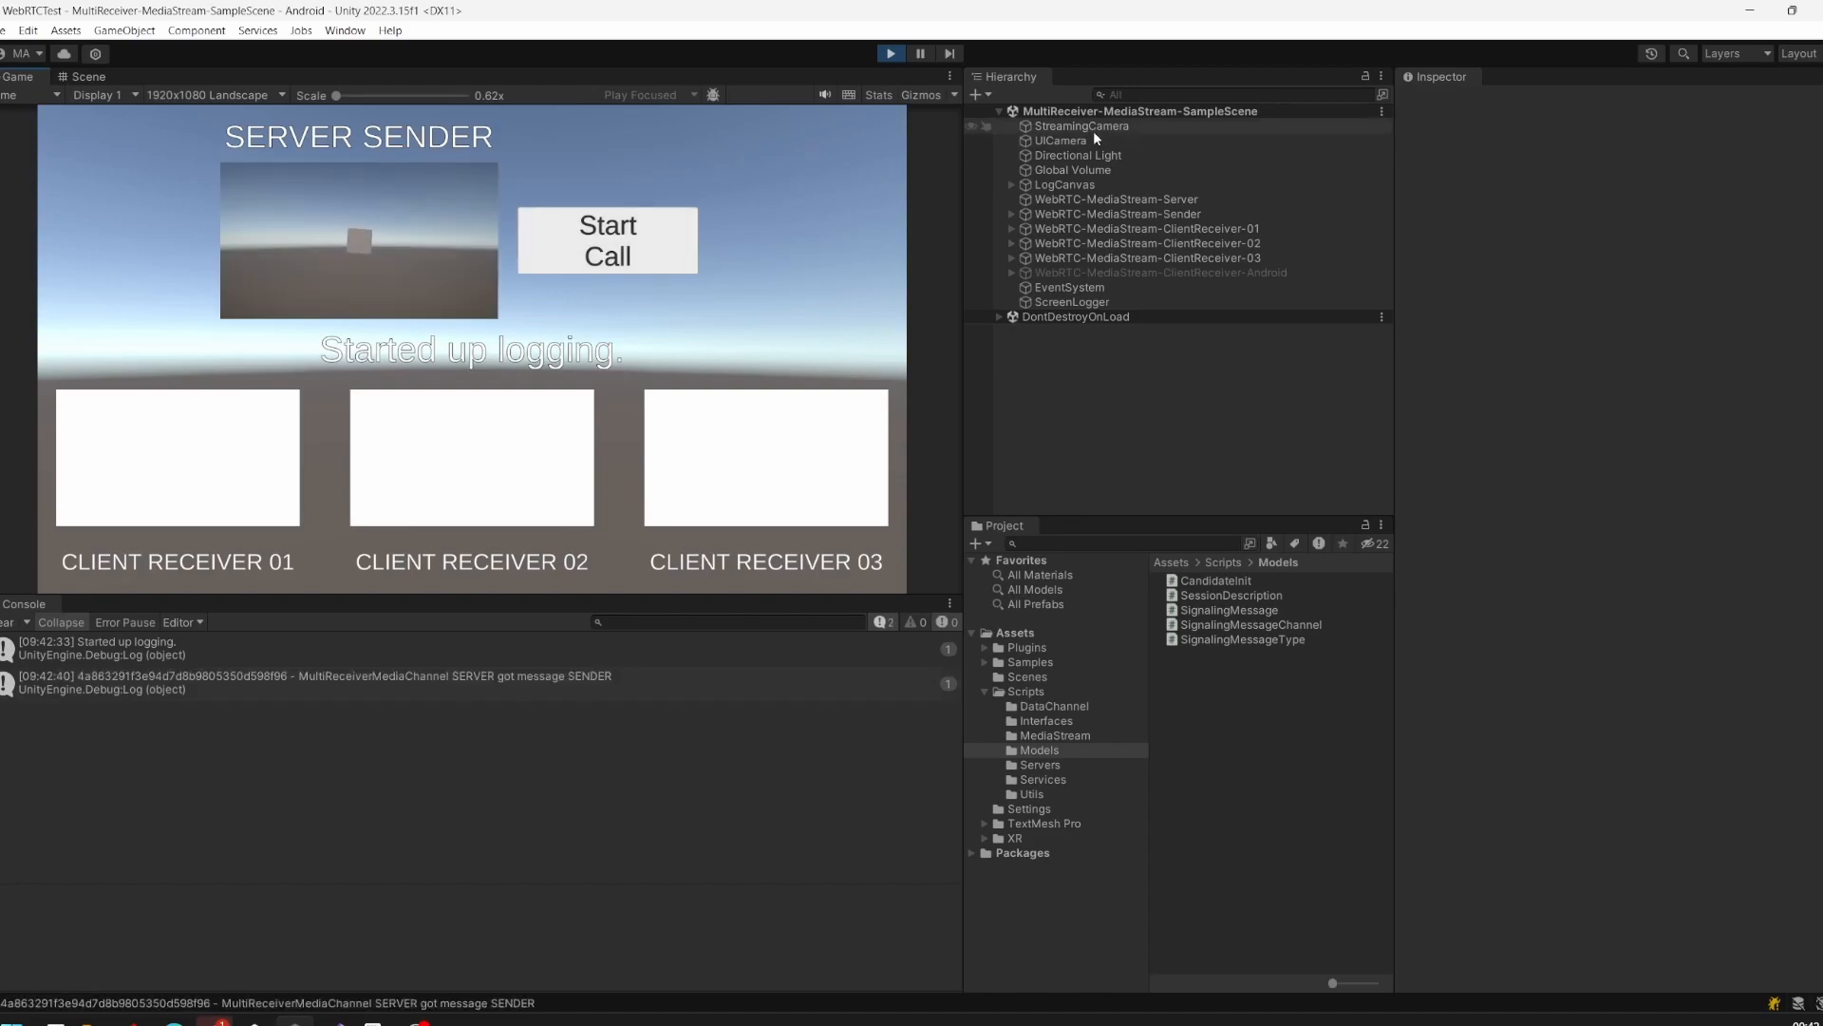
Select ClientReceiver-01, -02 and -03 in turn as each connects, then clear the selection
click(1184, 228)
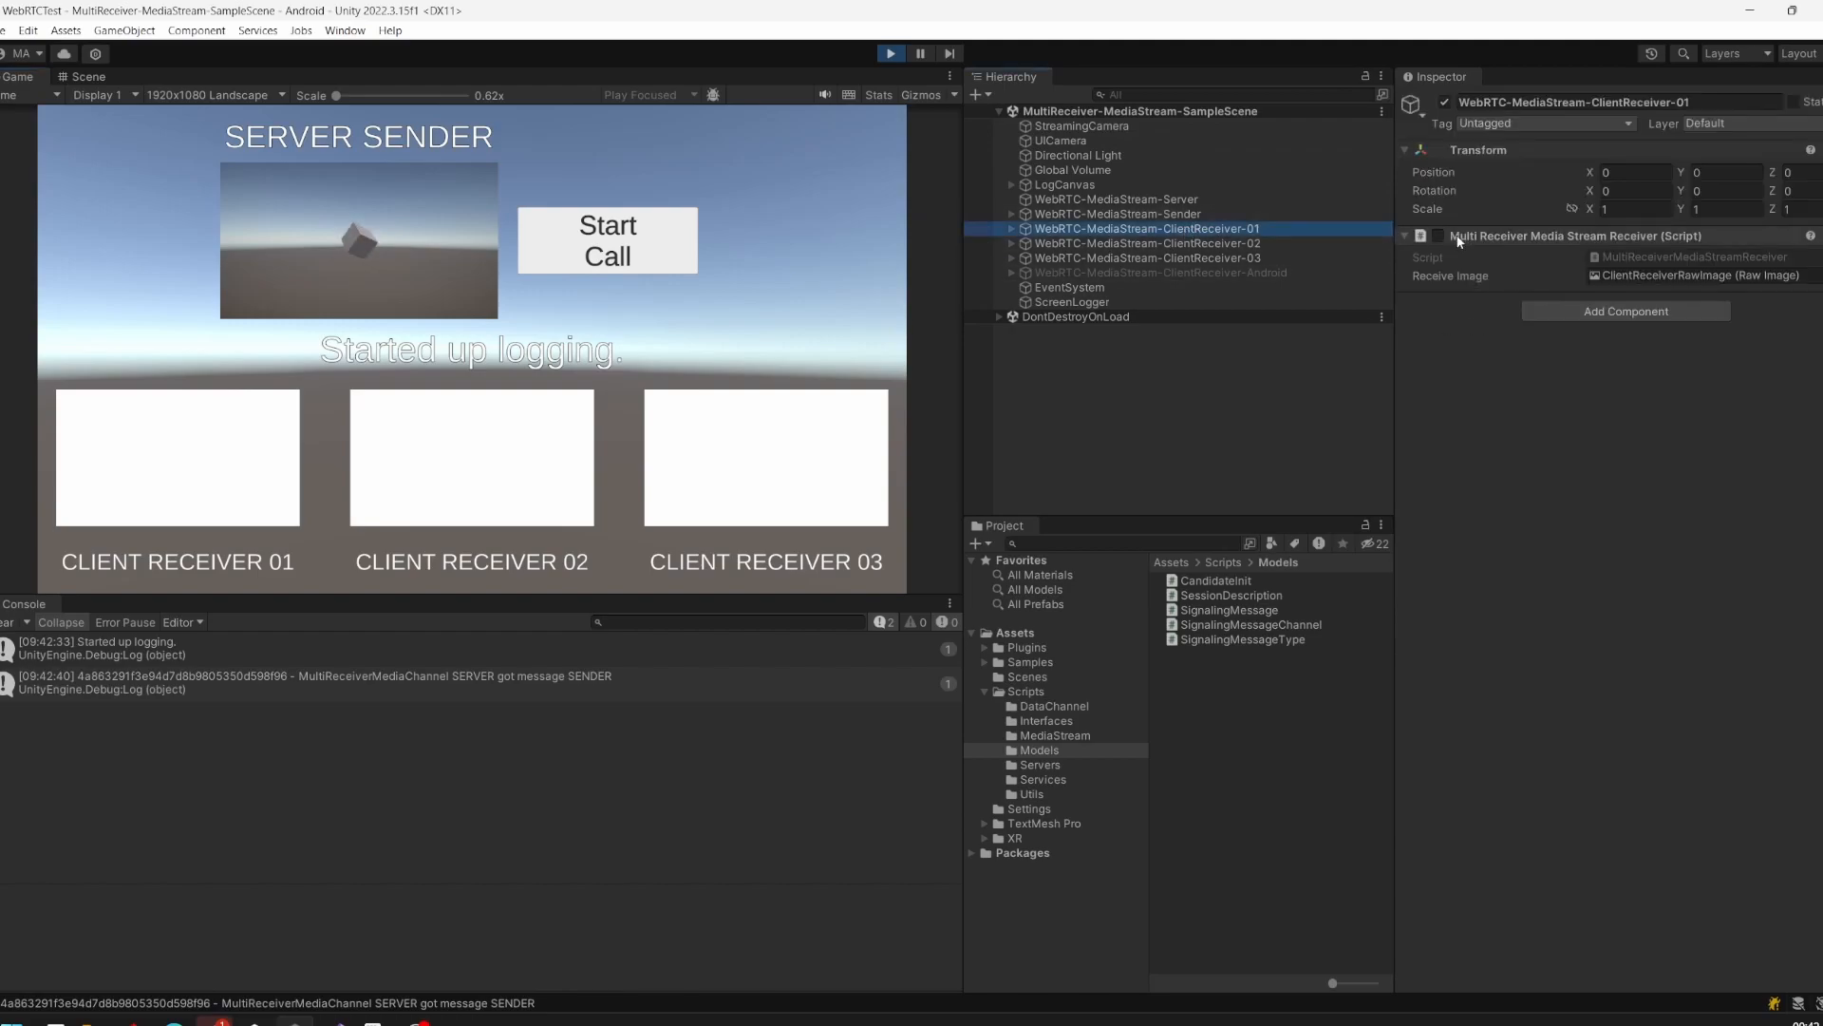
click(1283, 243)
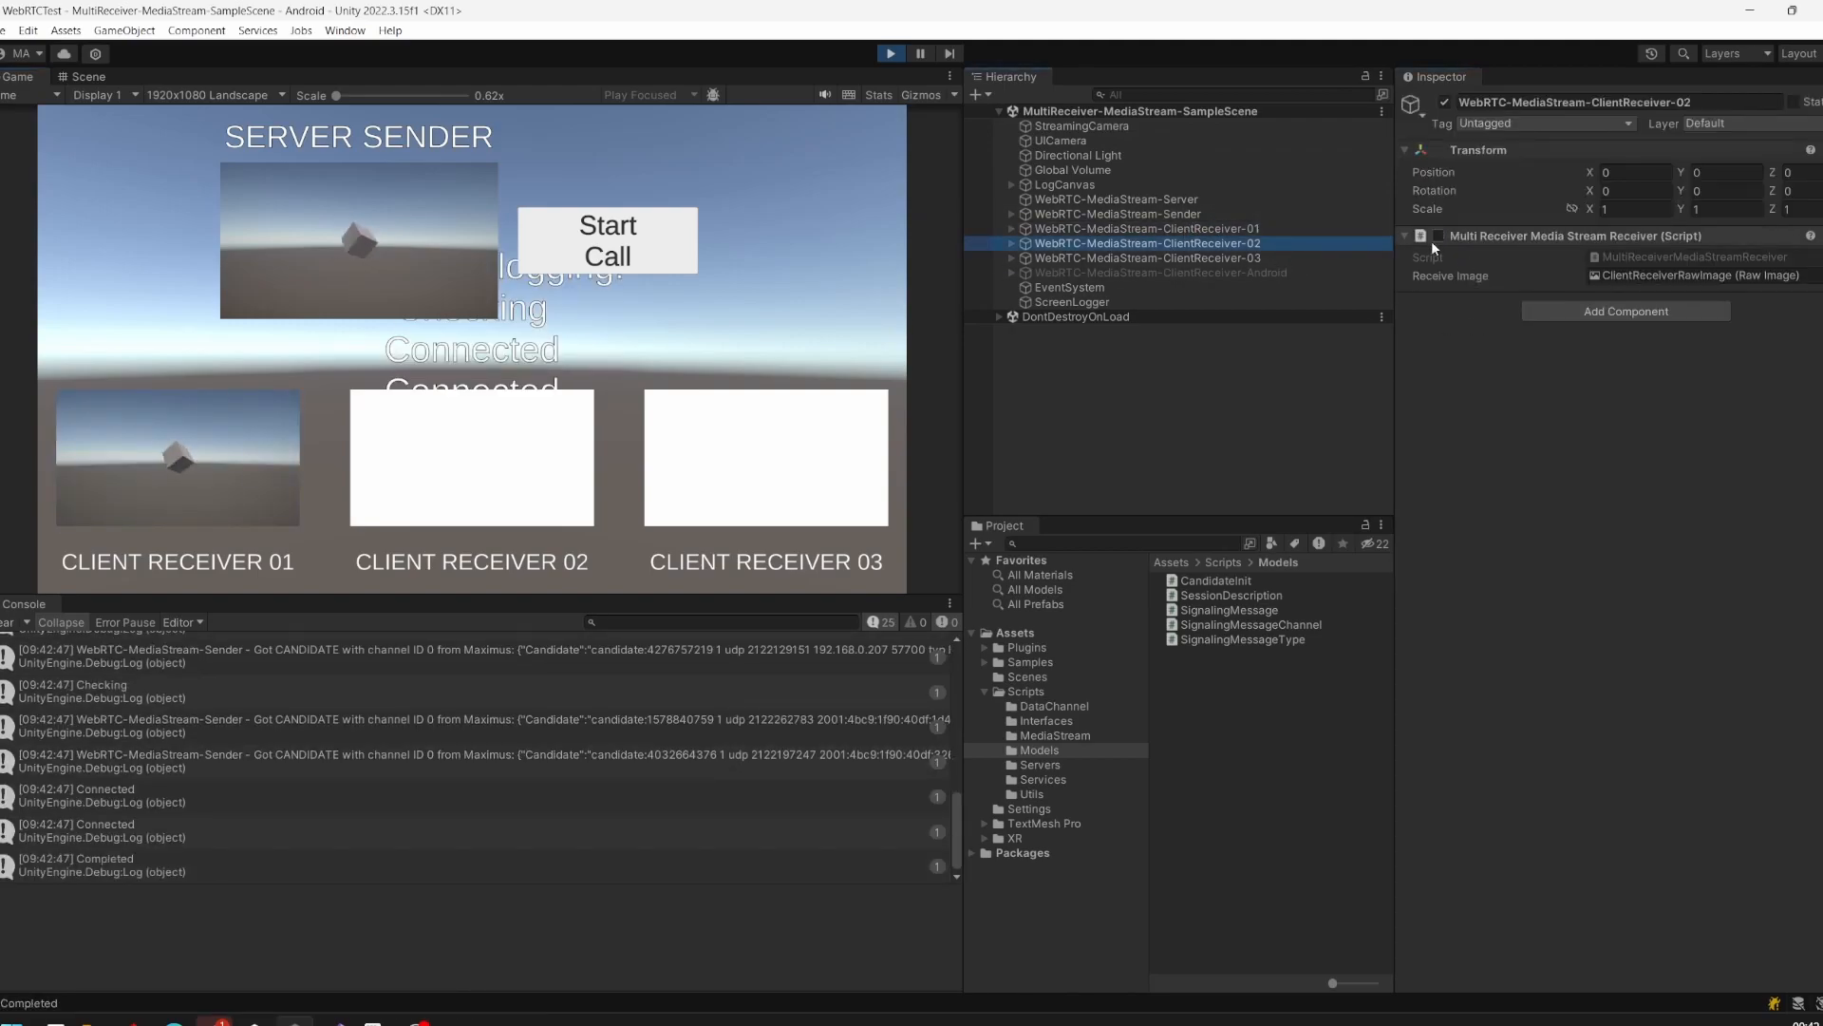
click(1304, 260)
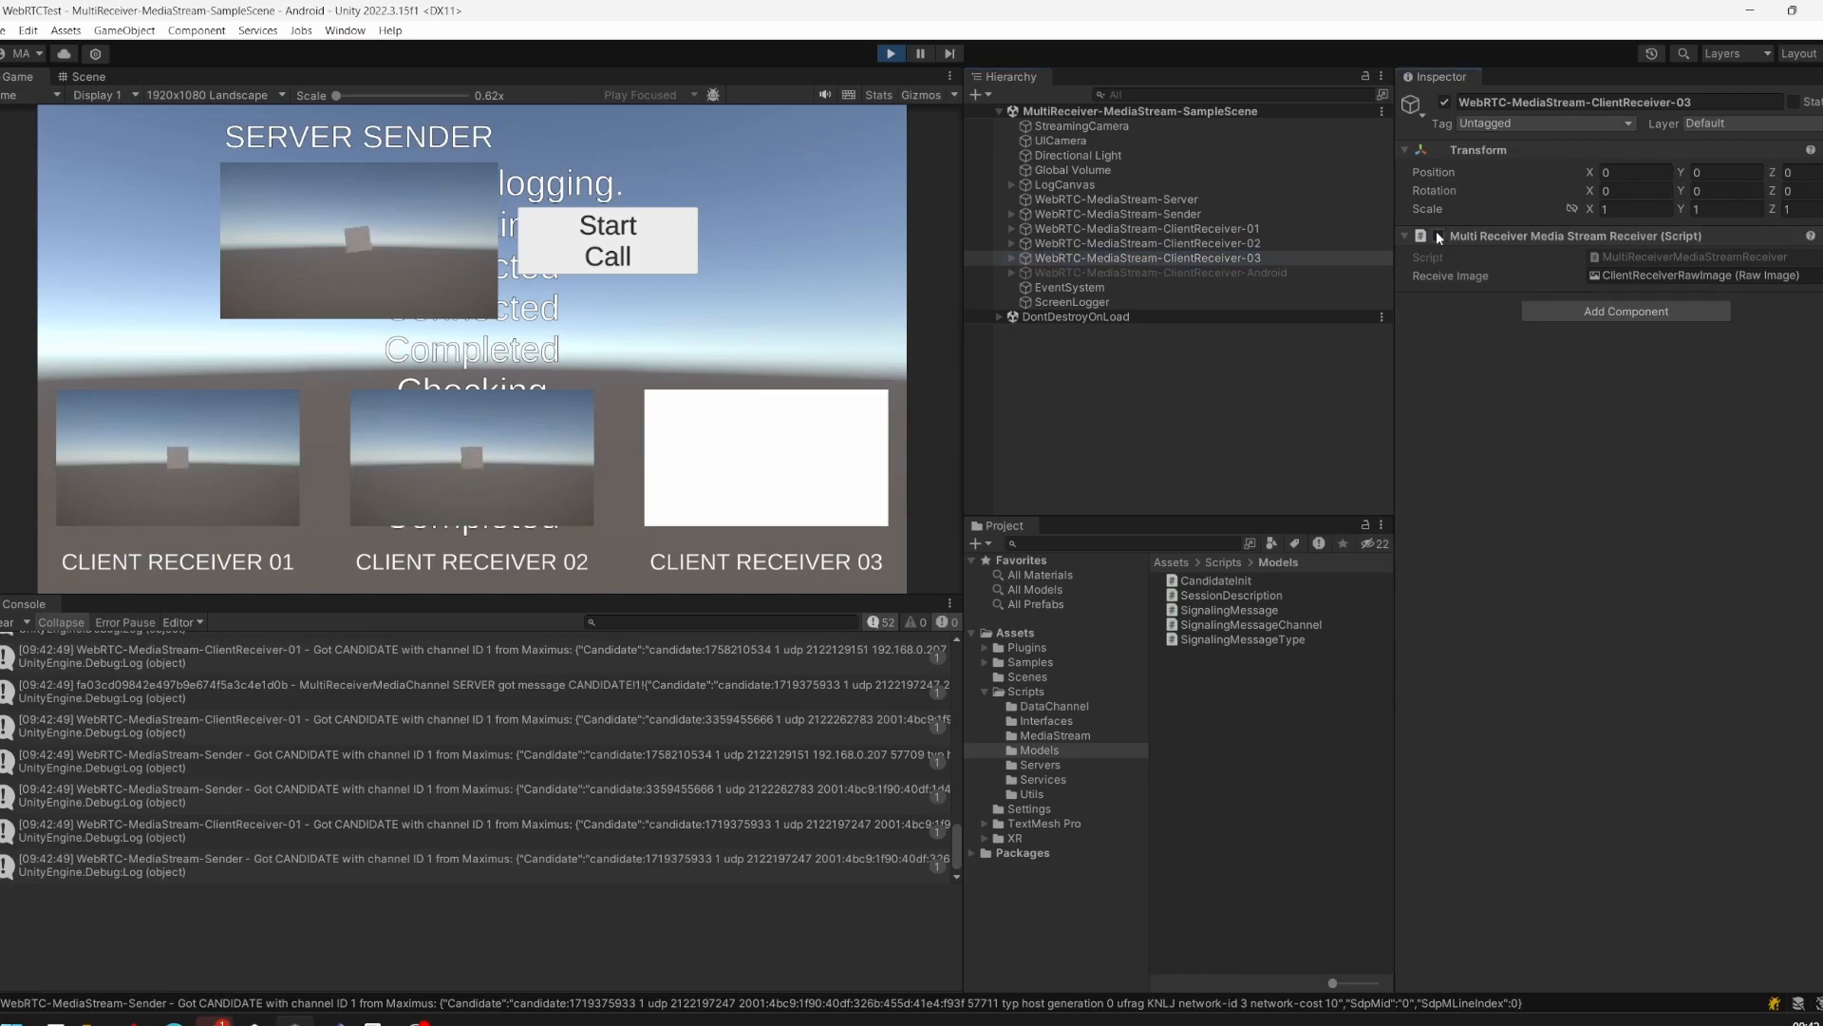
click(1250, 406)
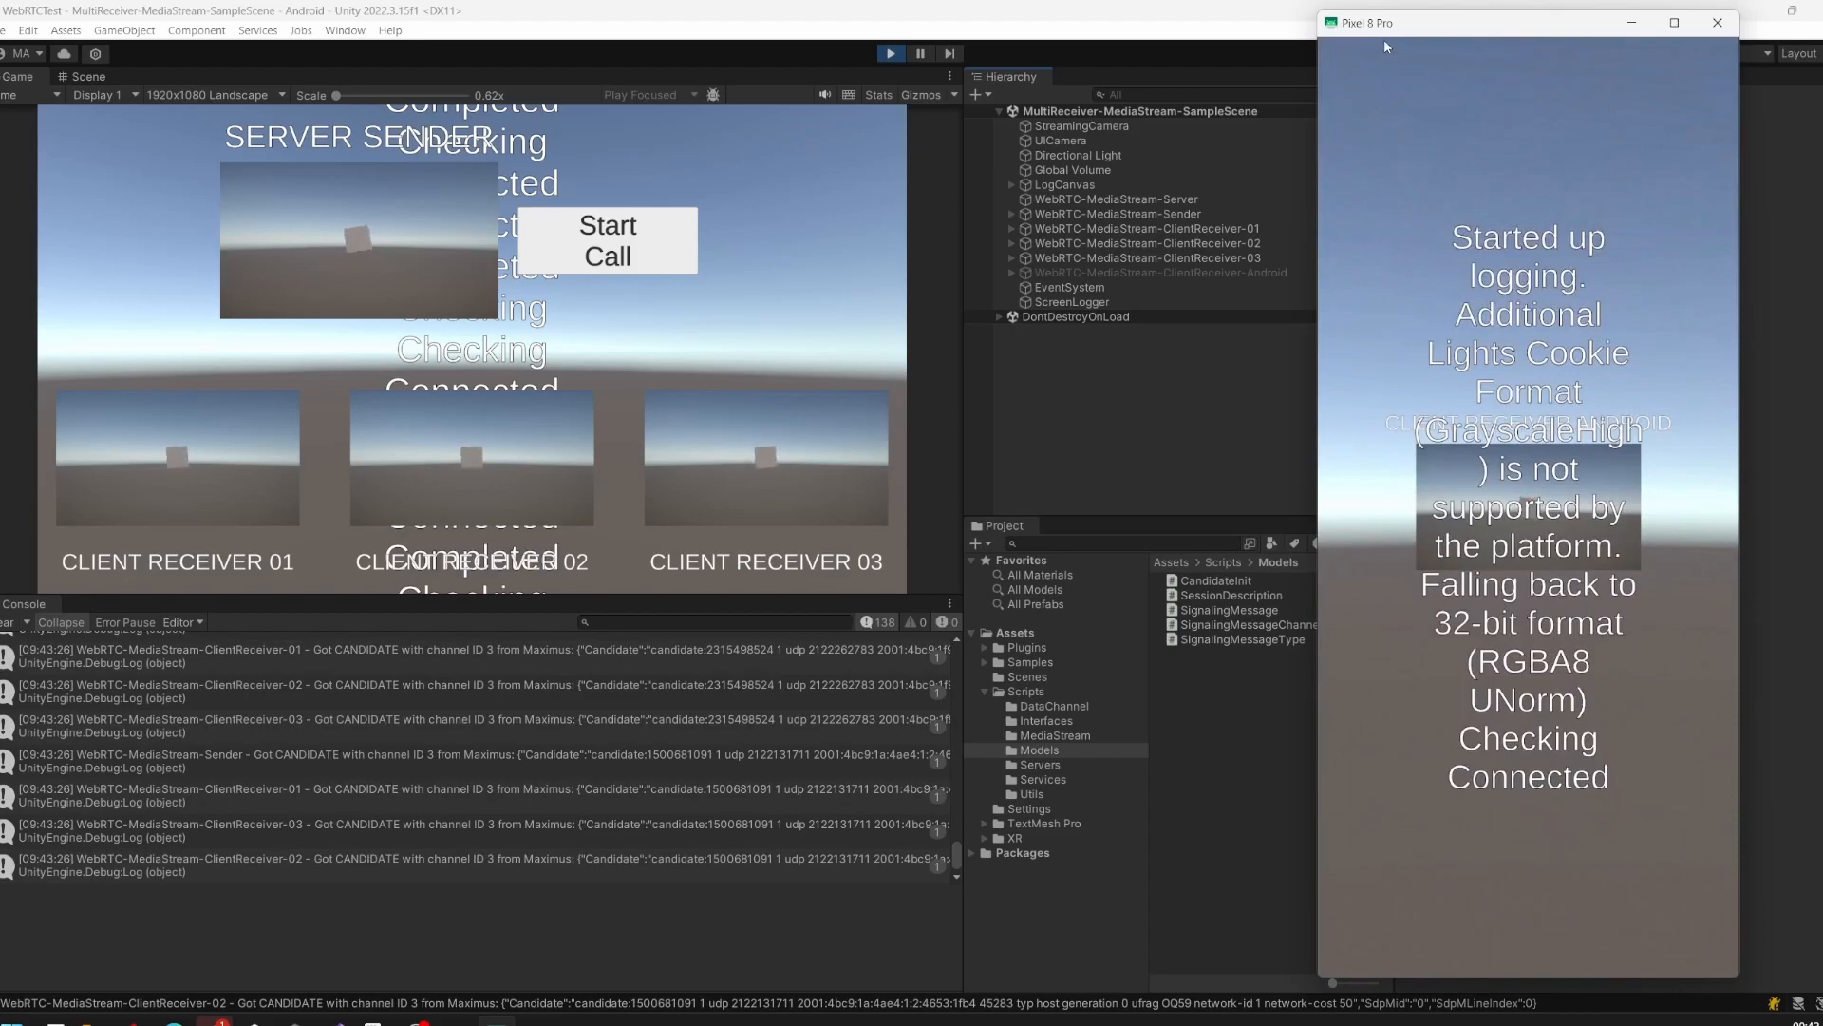
Snap Unity beside the phone window and scrub StreamingCamera's Rotation X down, up and back to level
key(super+Right)
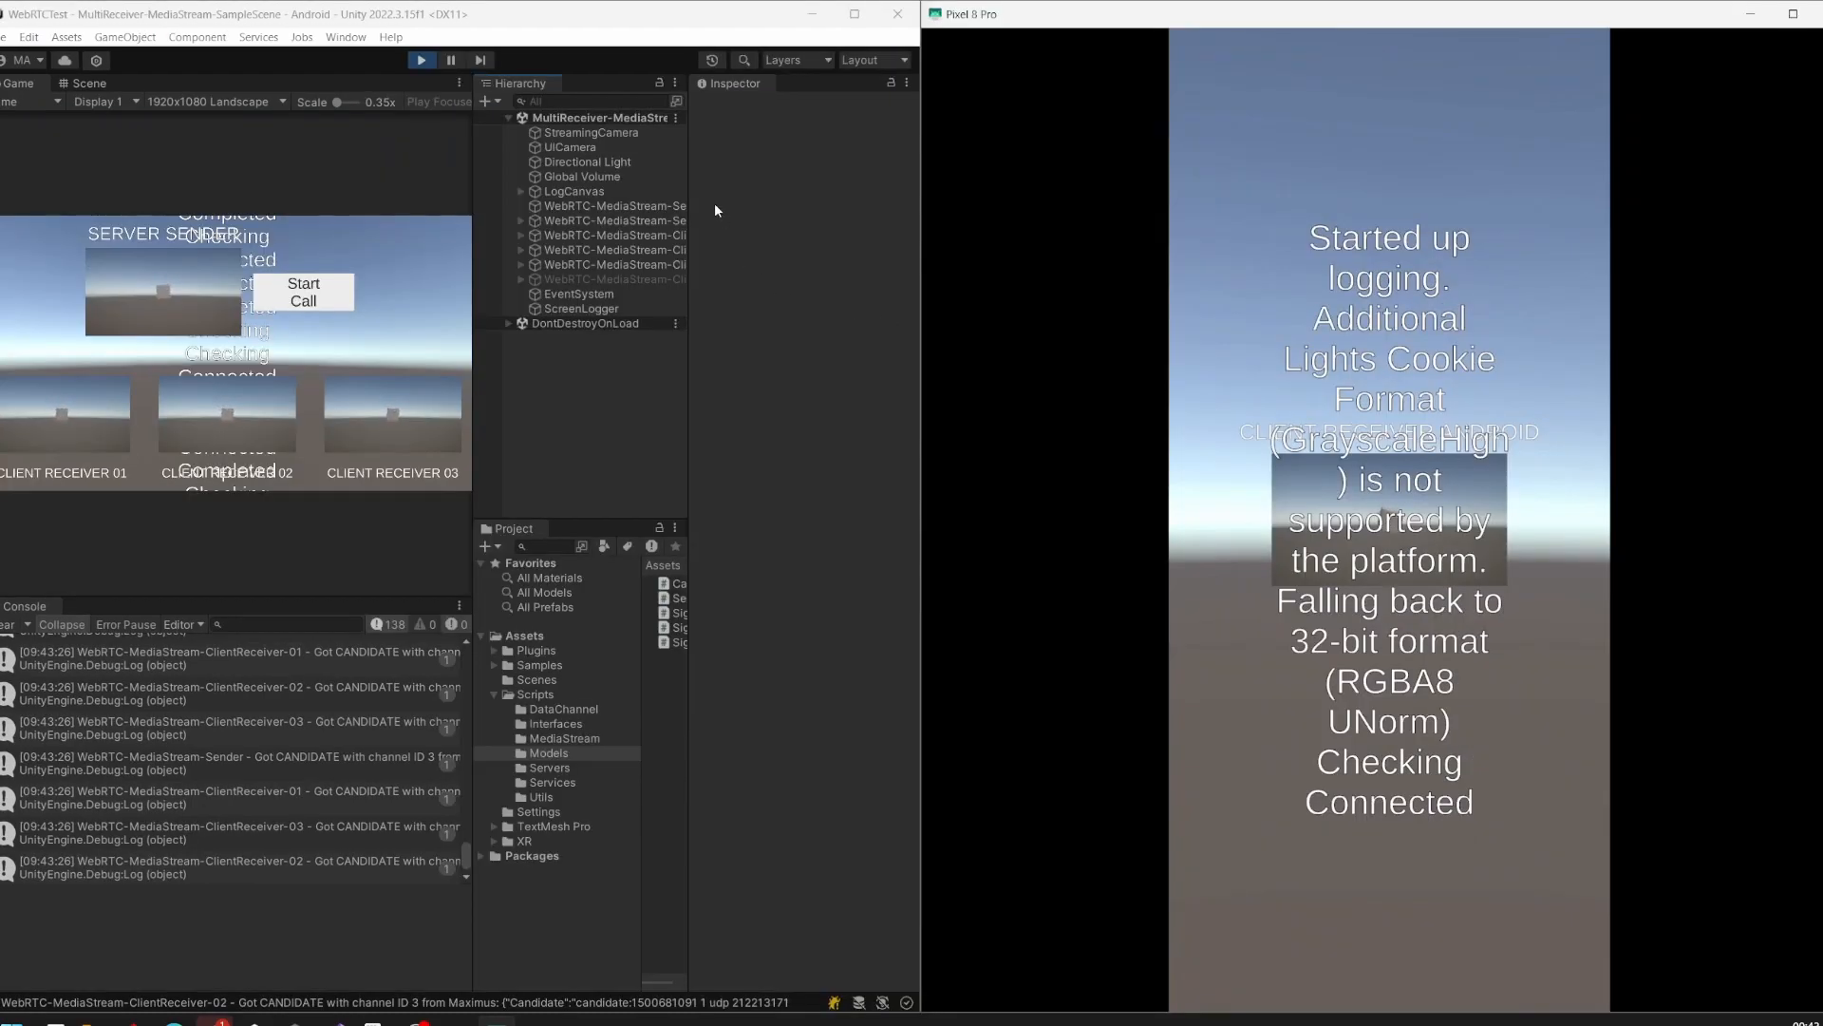
click(609, 133)
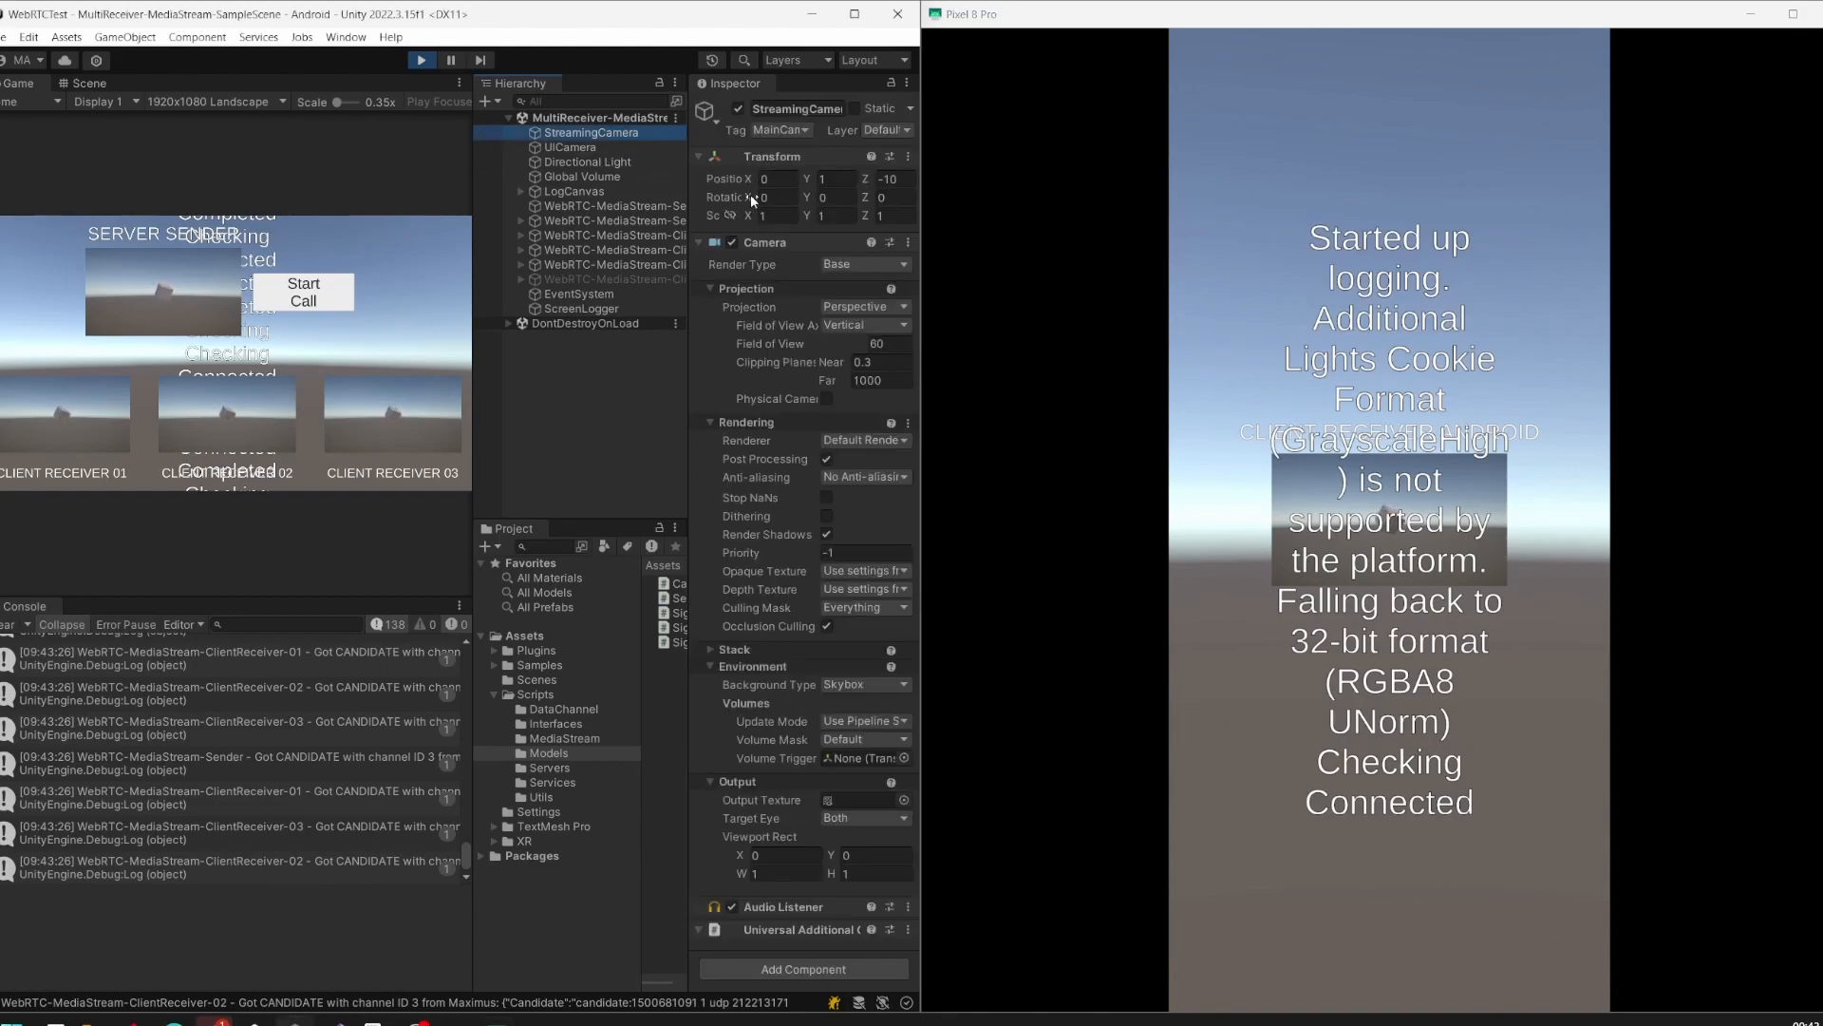
drag(754, 195, 899, 199)
drag(1543, 283, 462, 274)
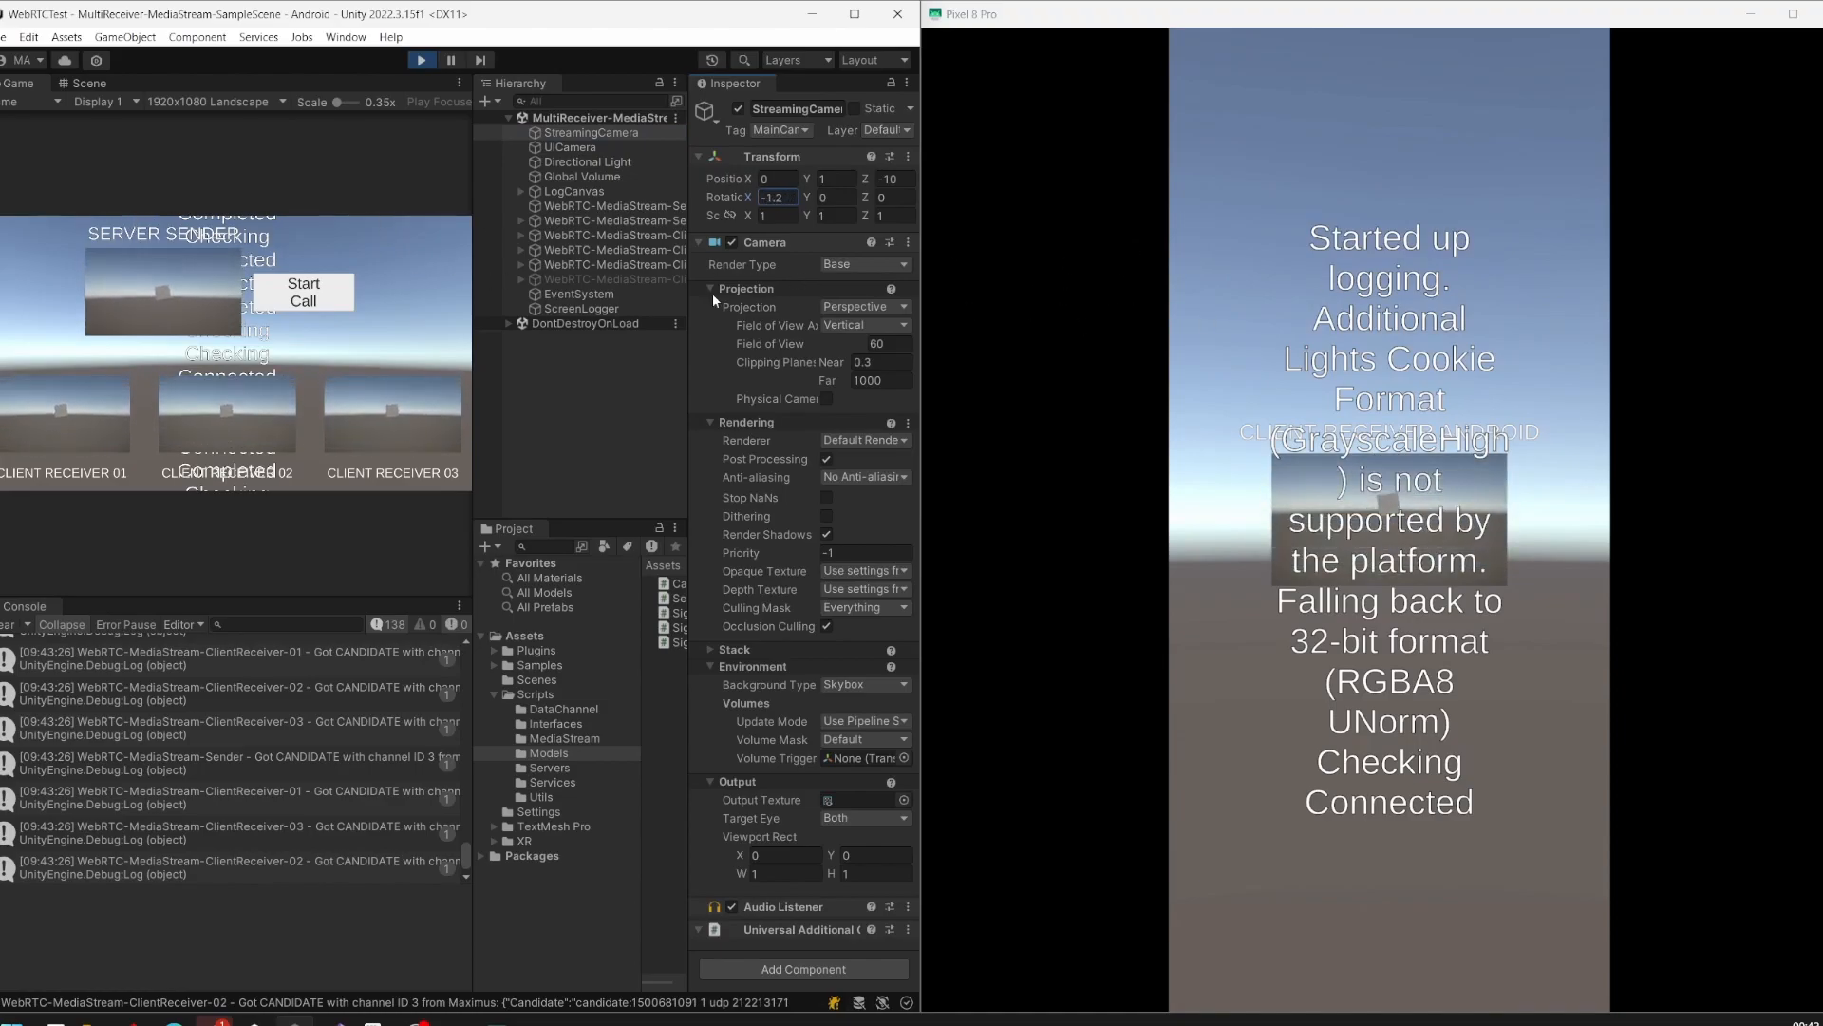
drag(464, 273, 640, 279)
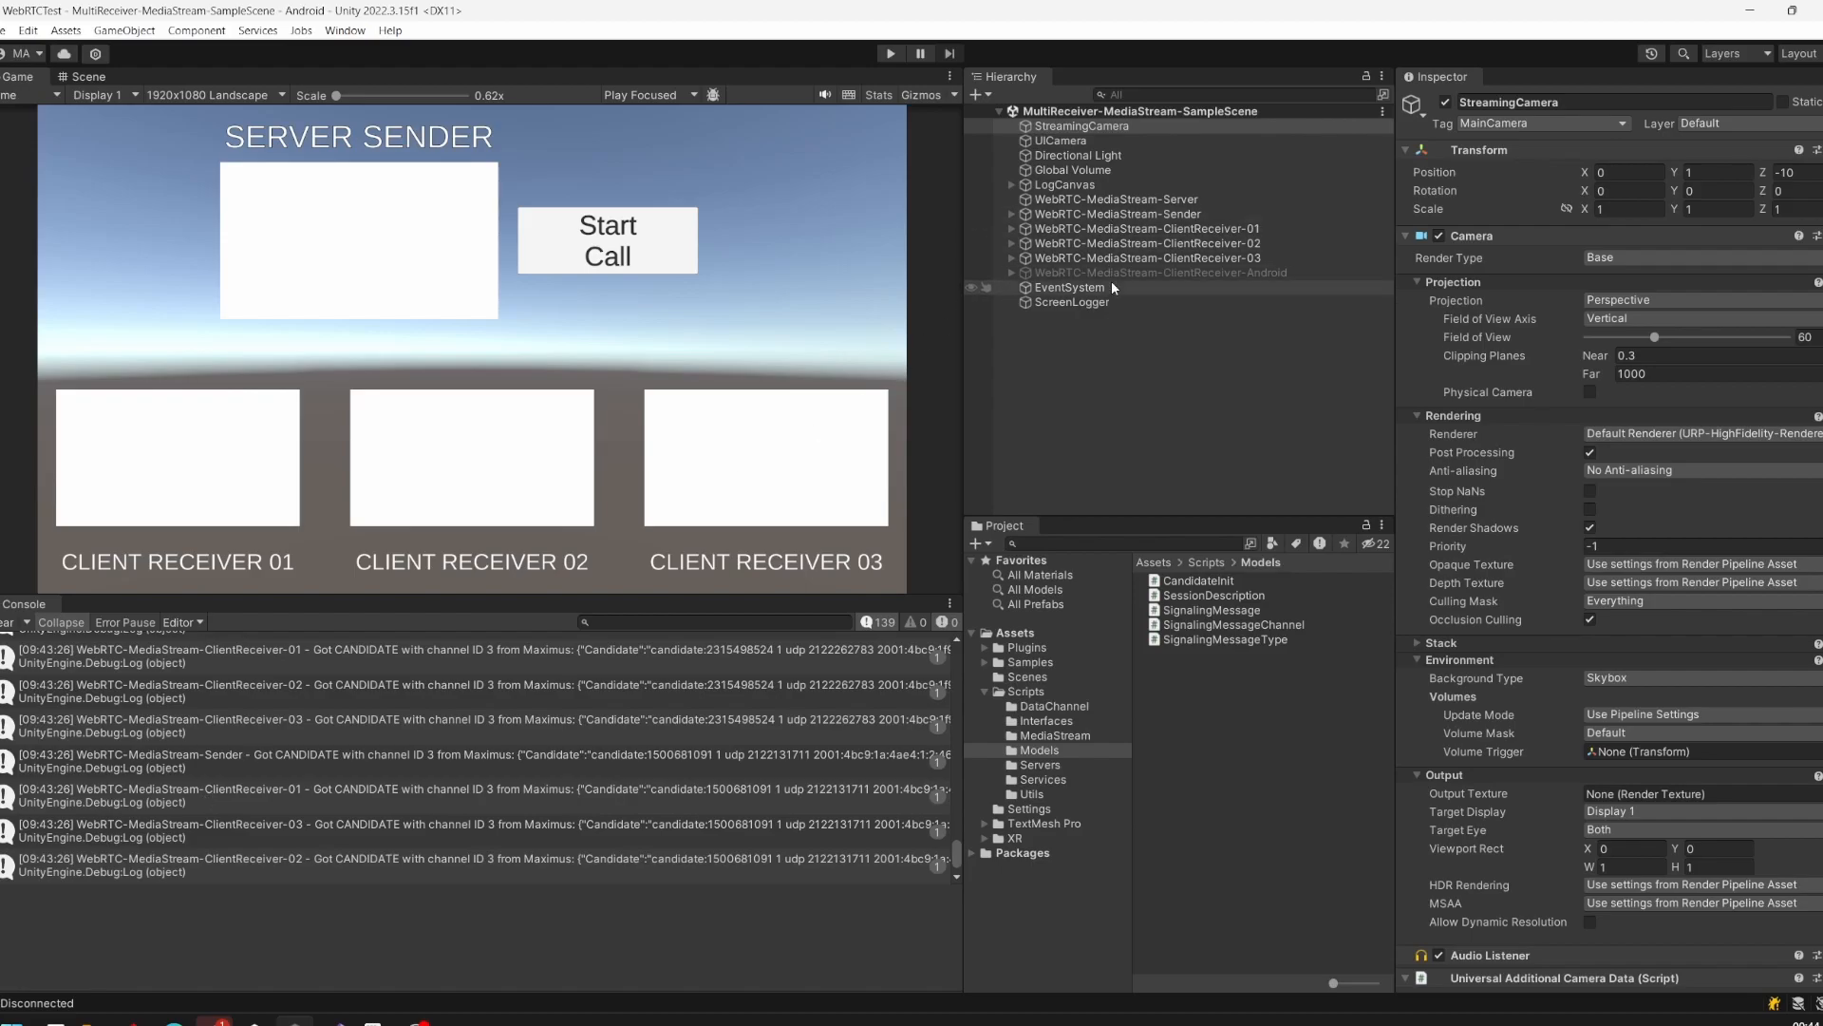
scroll(1672, 304, down, 1)
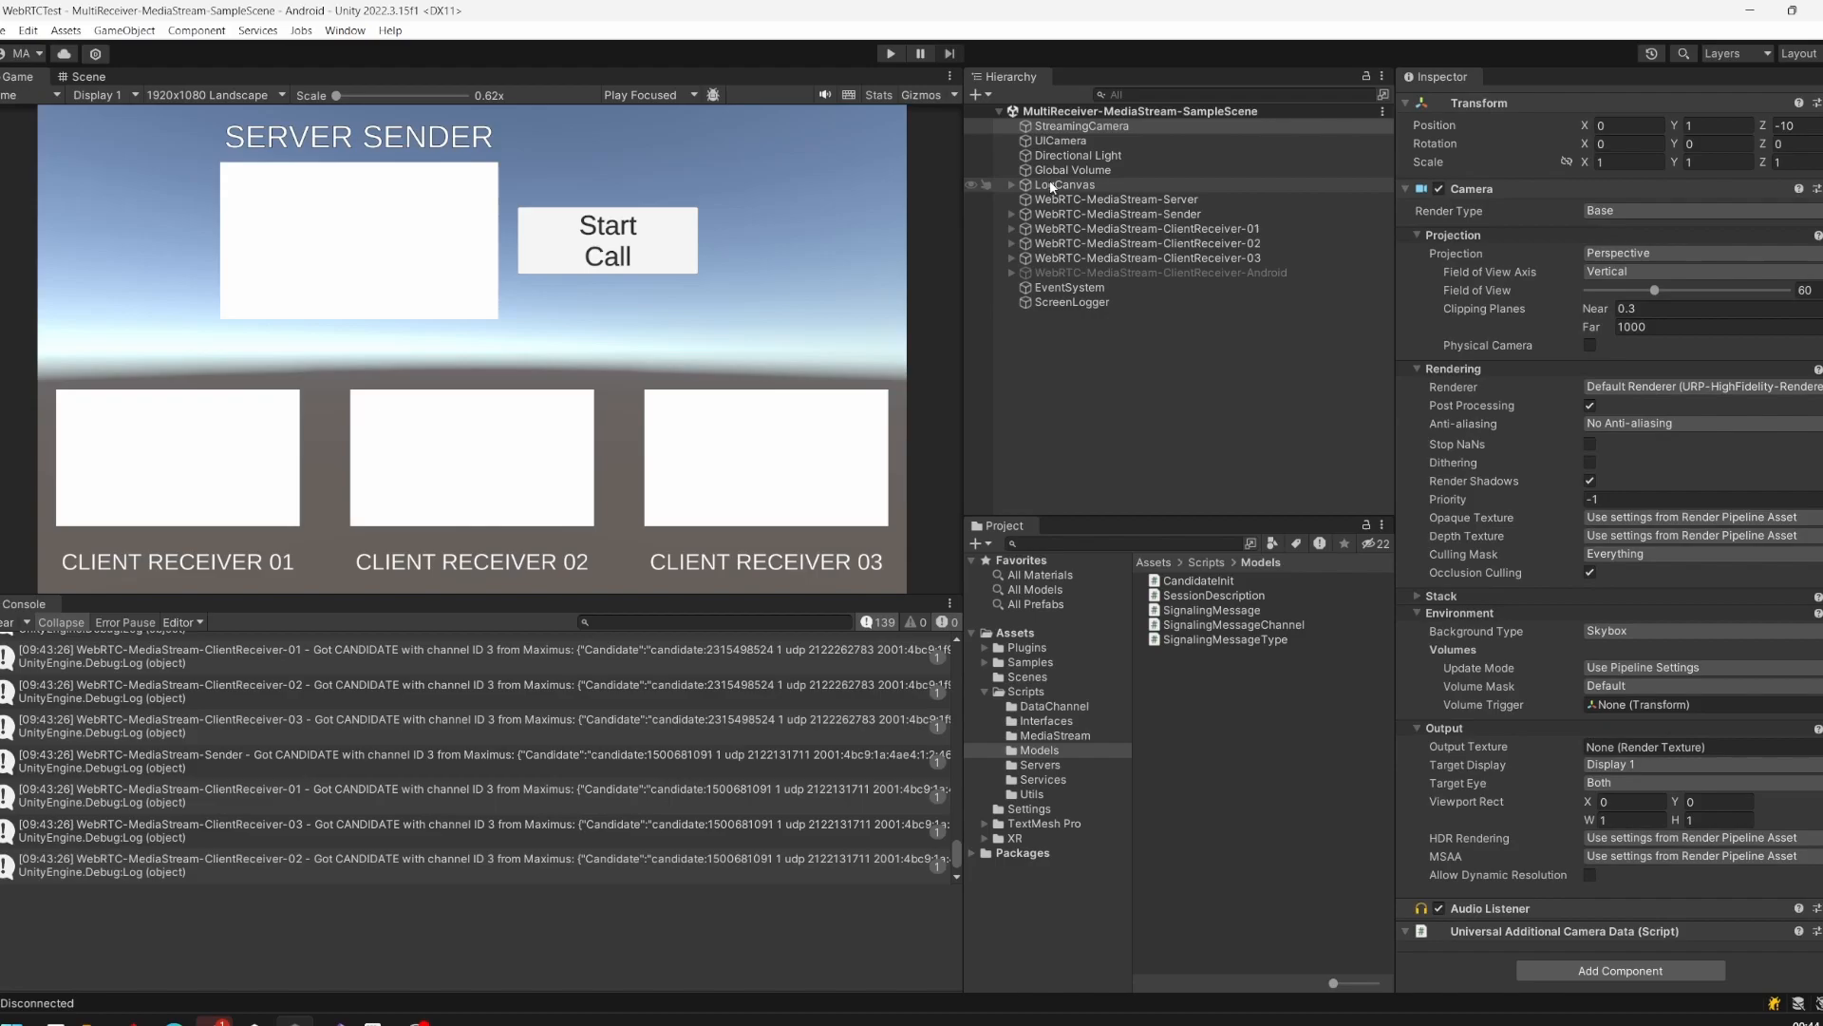
click(1061, 139)
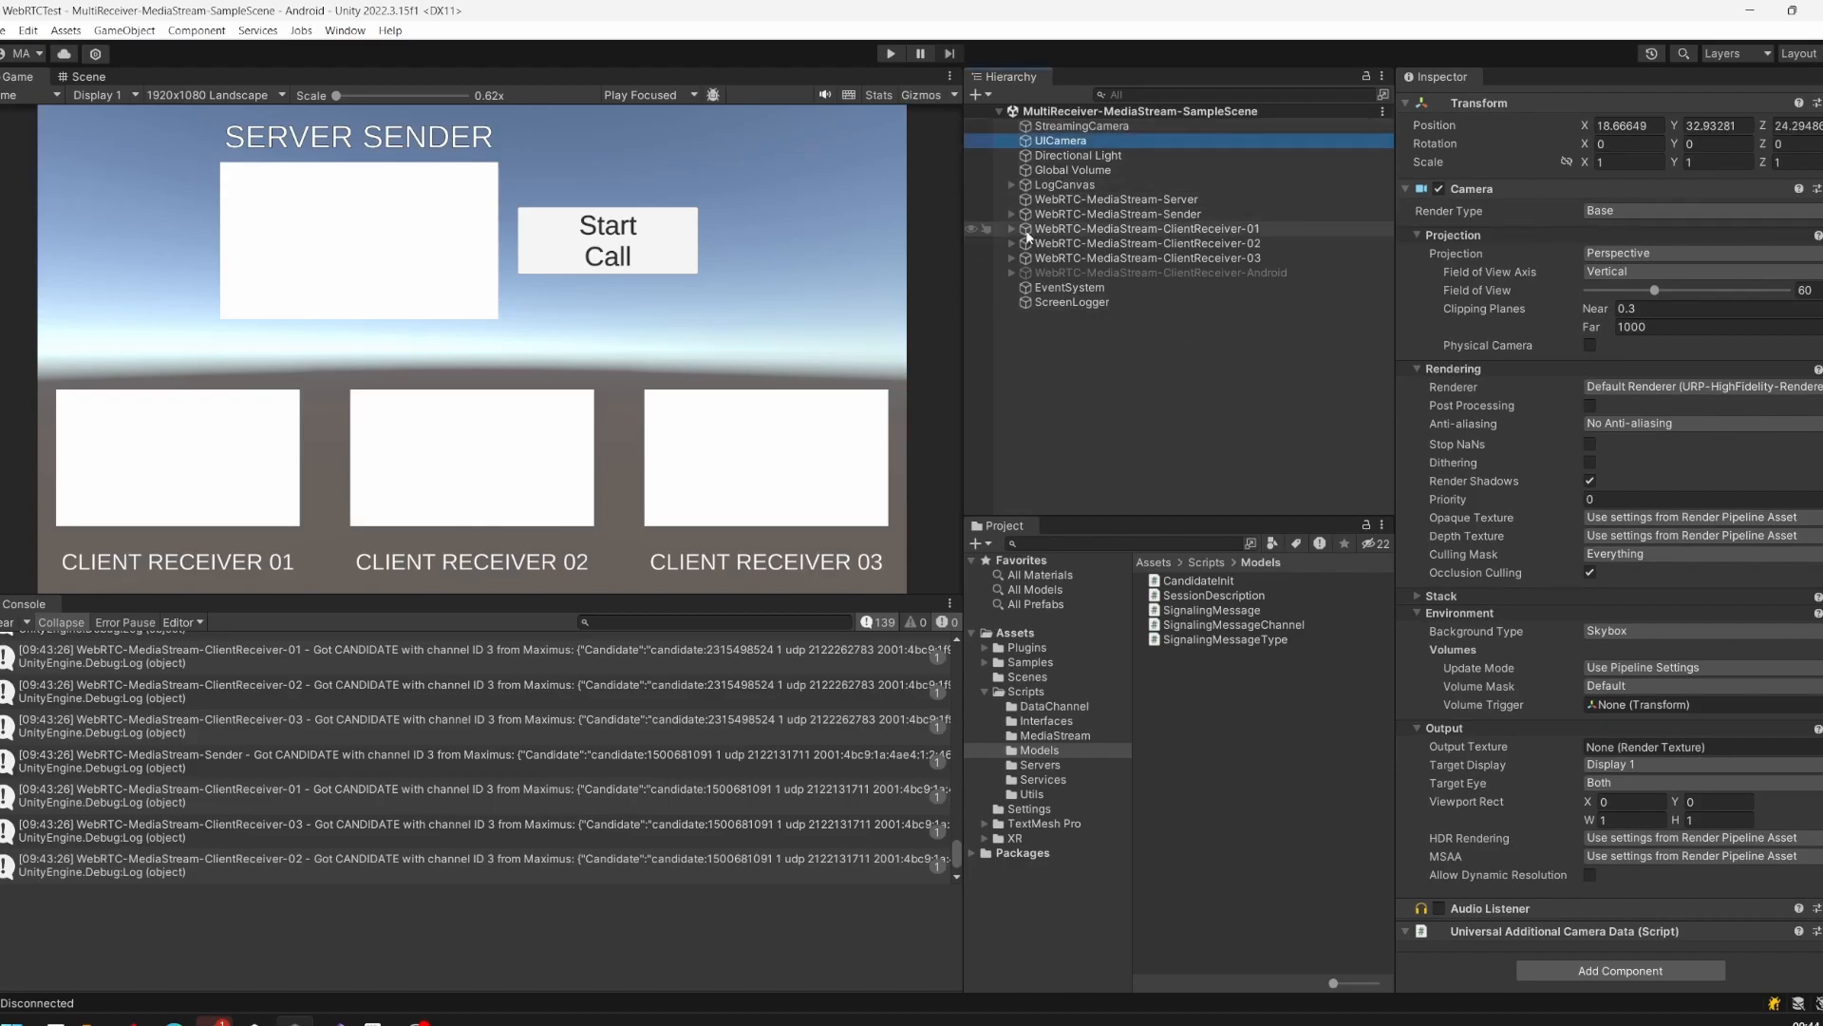
click(1083, 126)
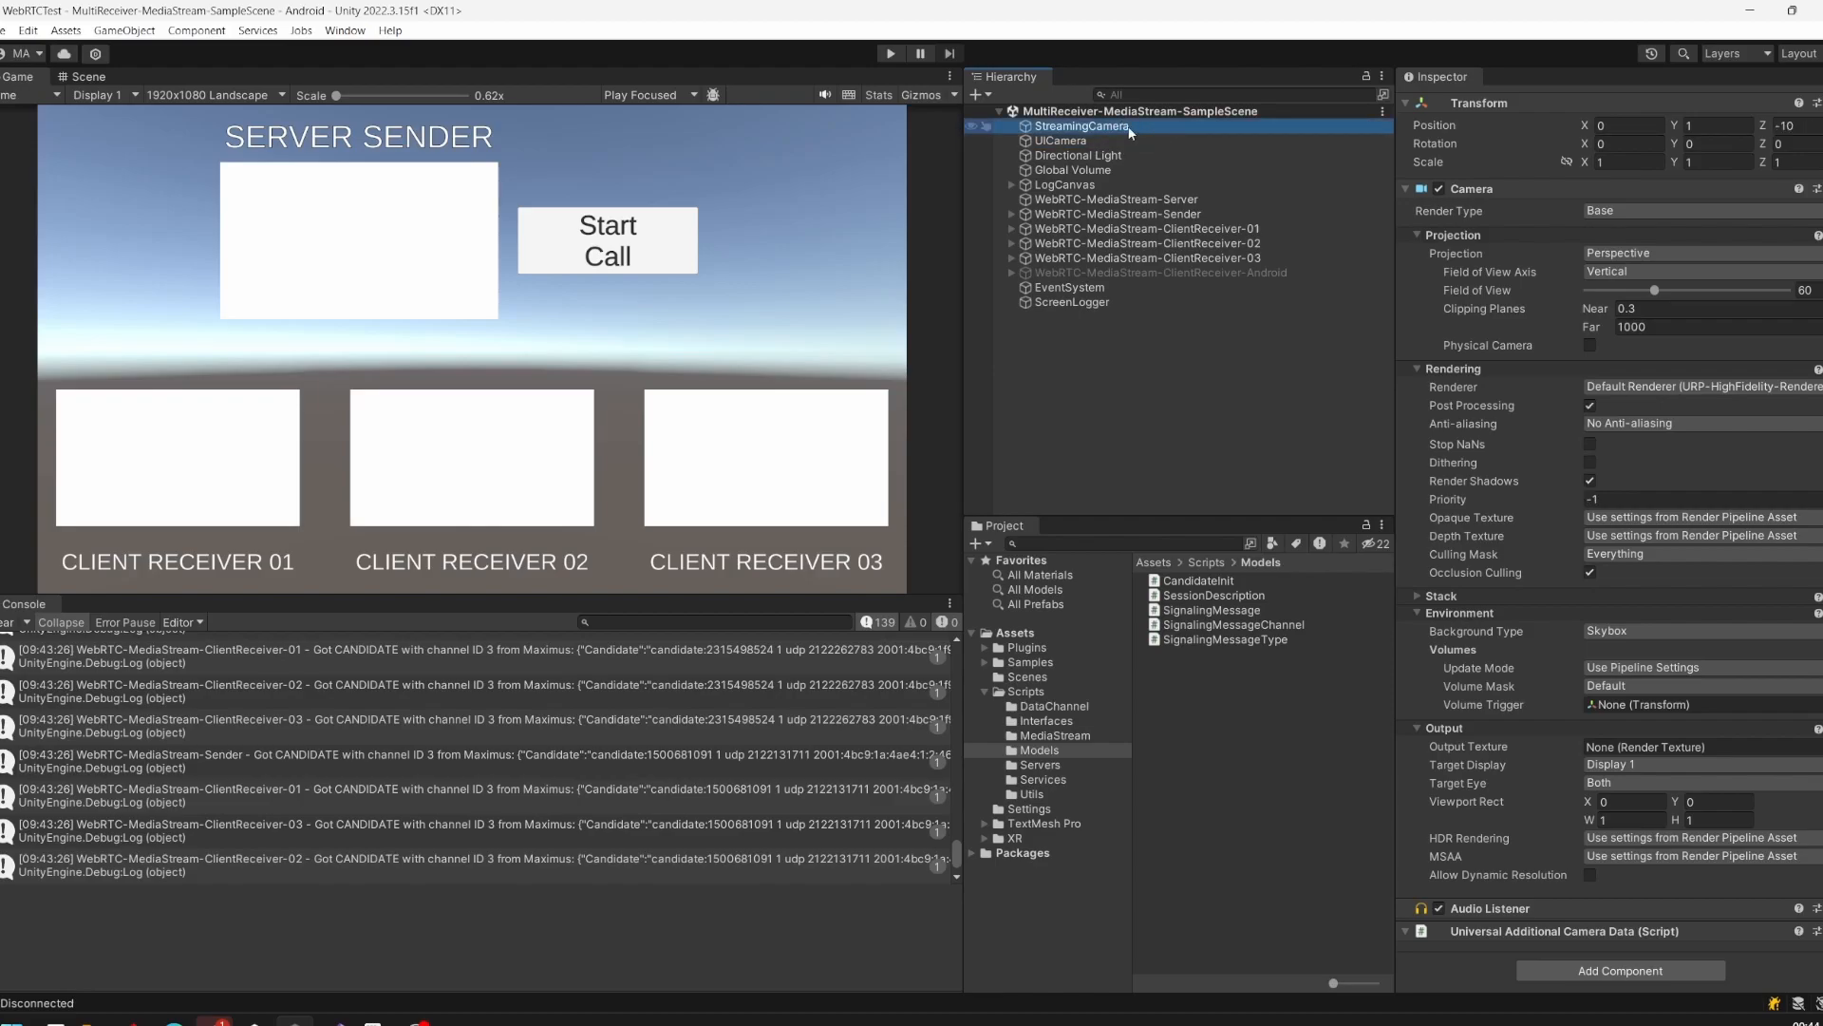
click(1078, 155)
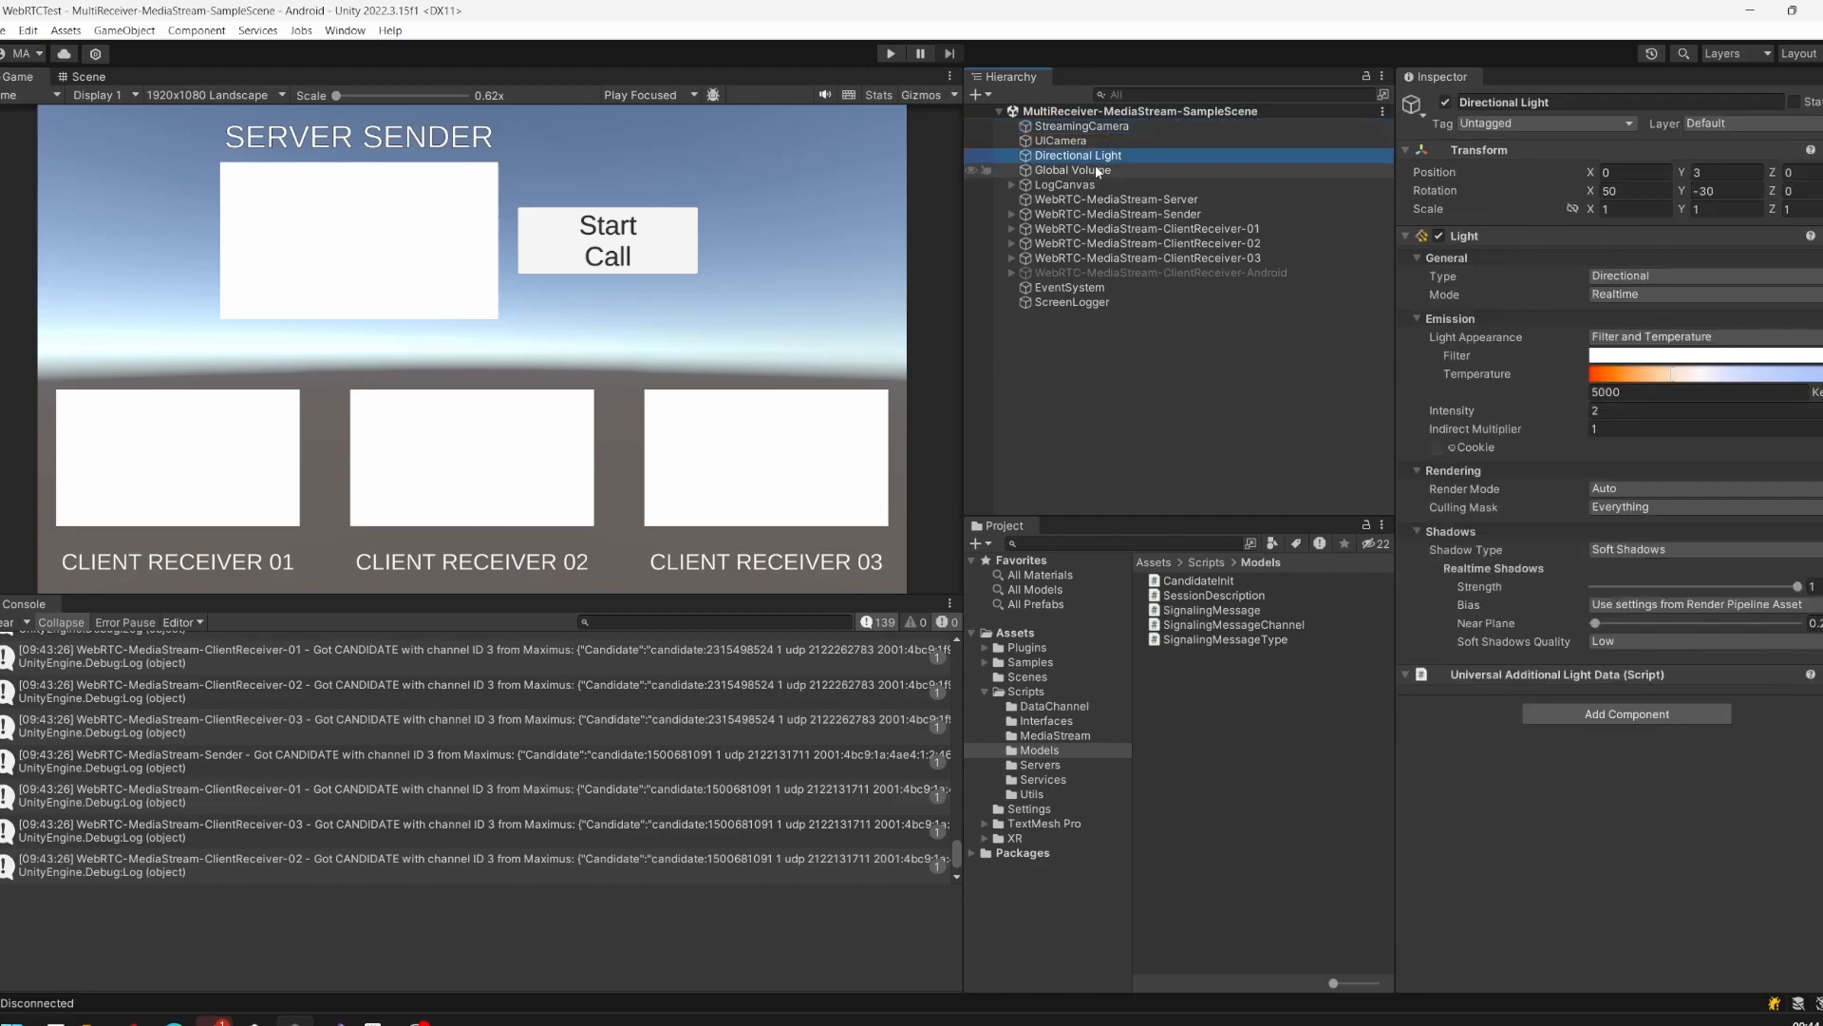
click(1063, 184)
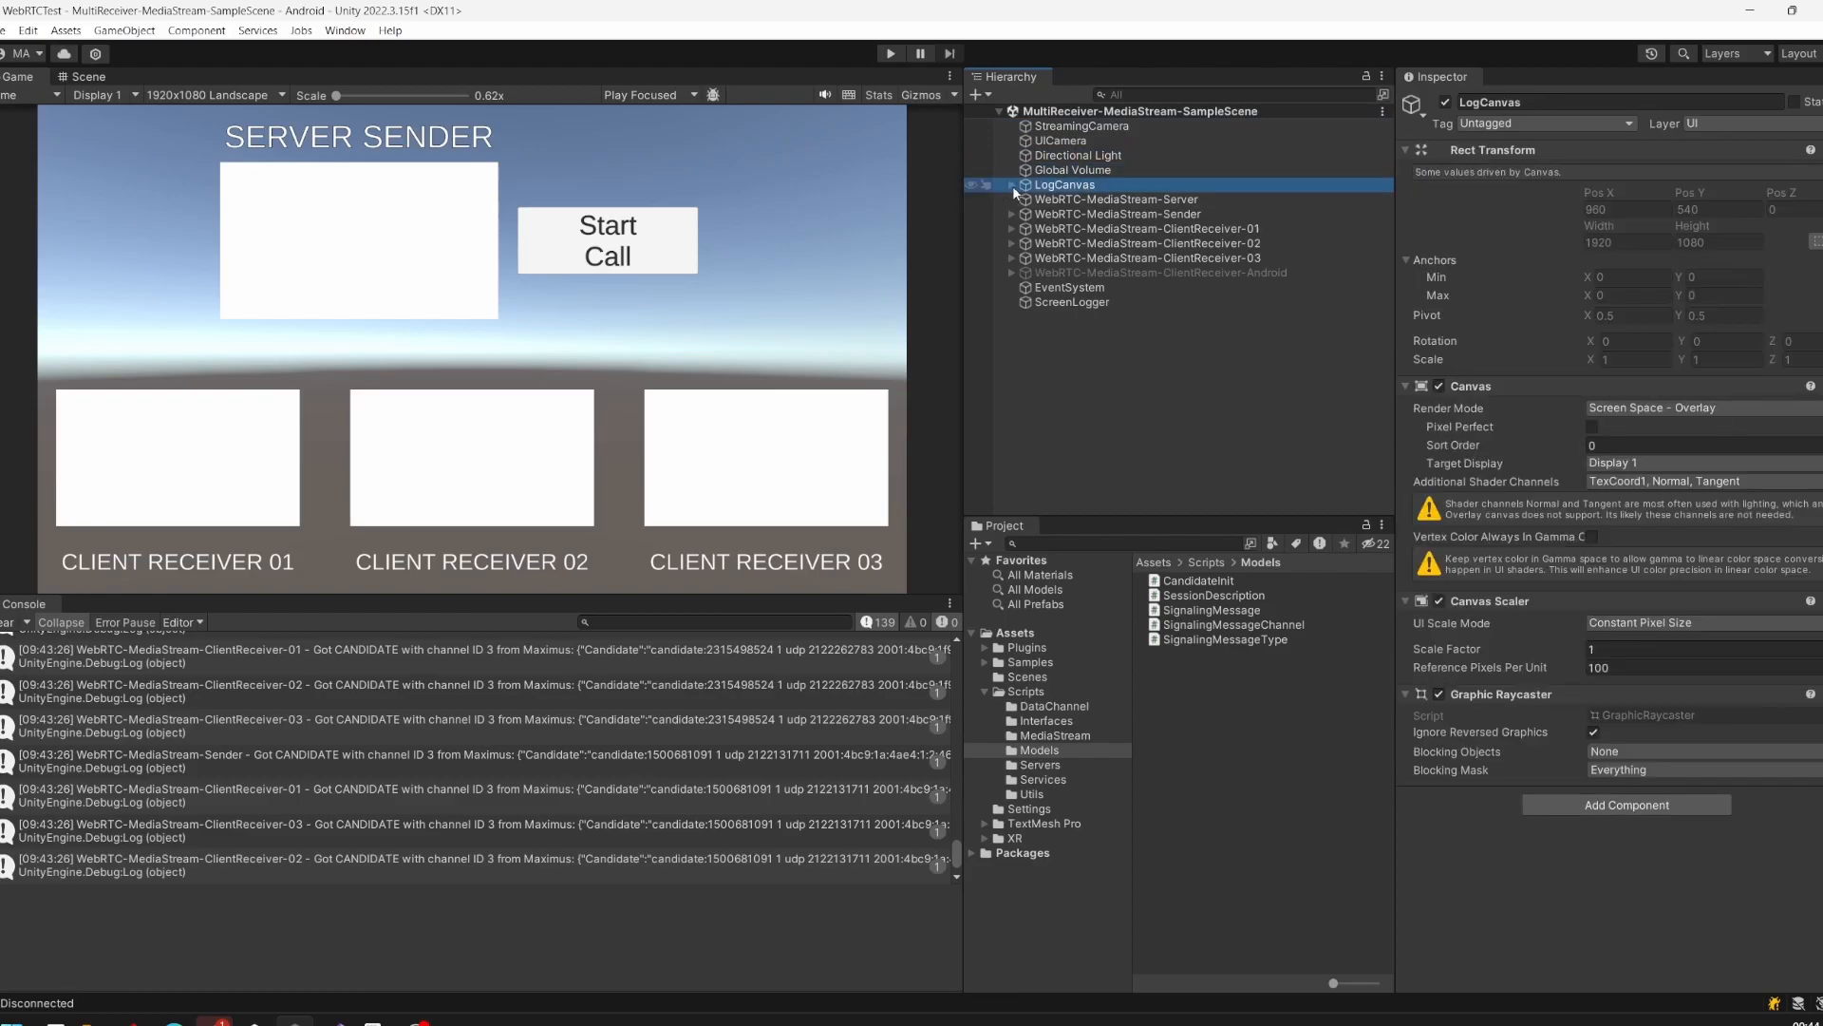
click(1013, 186)
click(1069, 199)
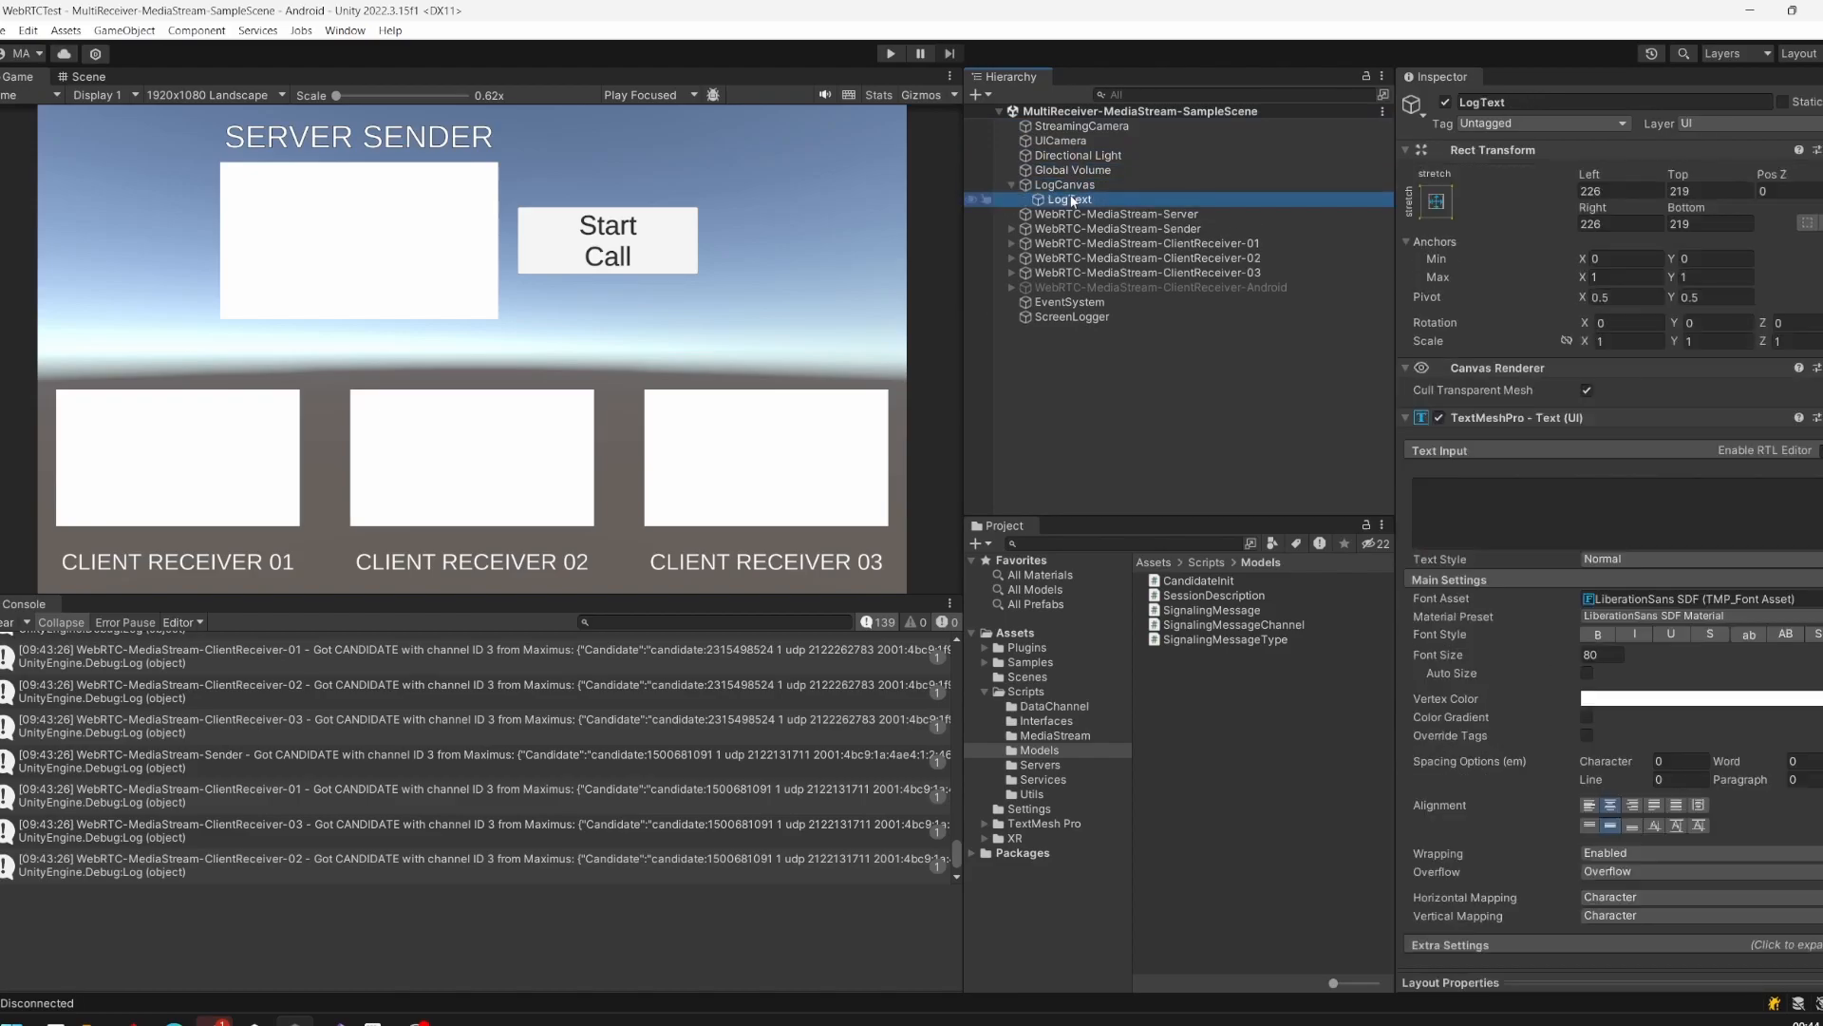
click(1013, 186)
click(1062, 201)
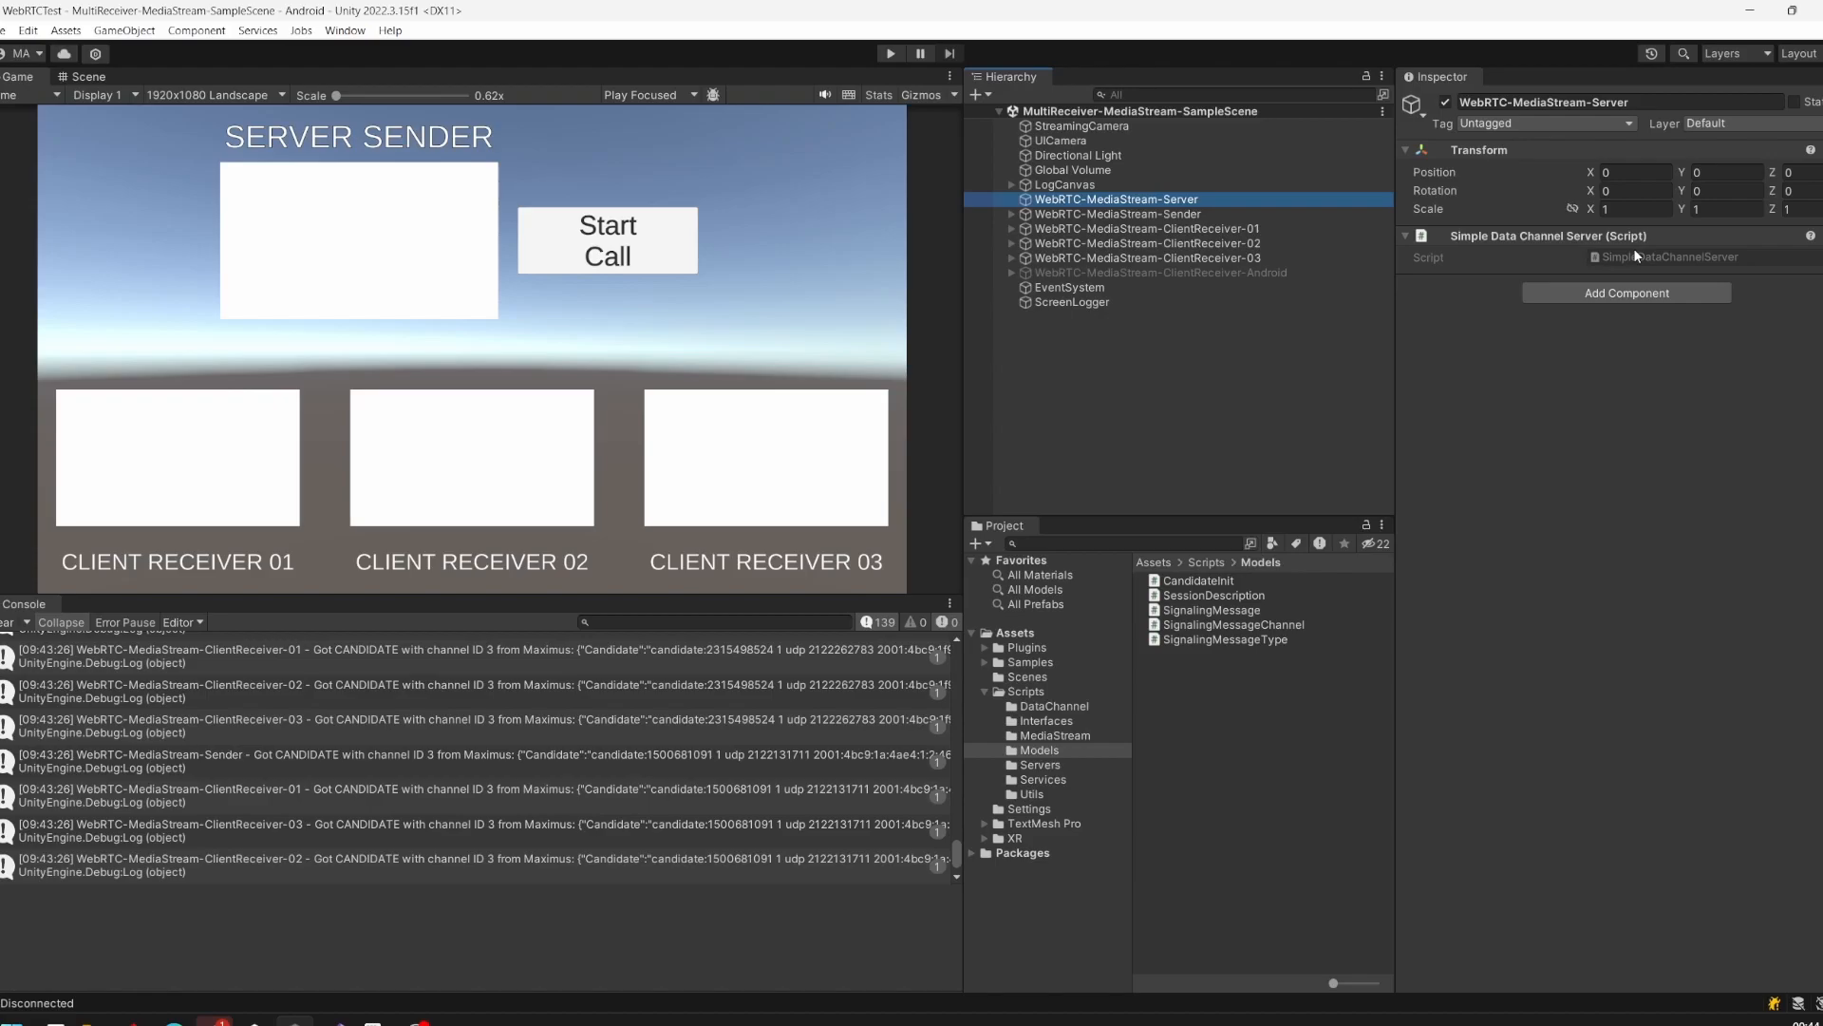
click(1118, 214)
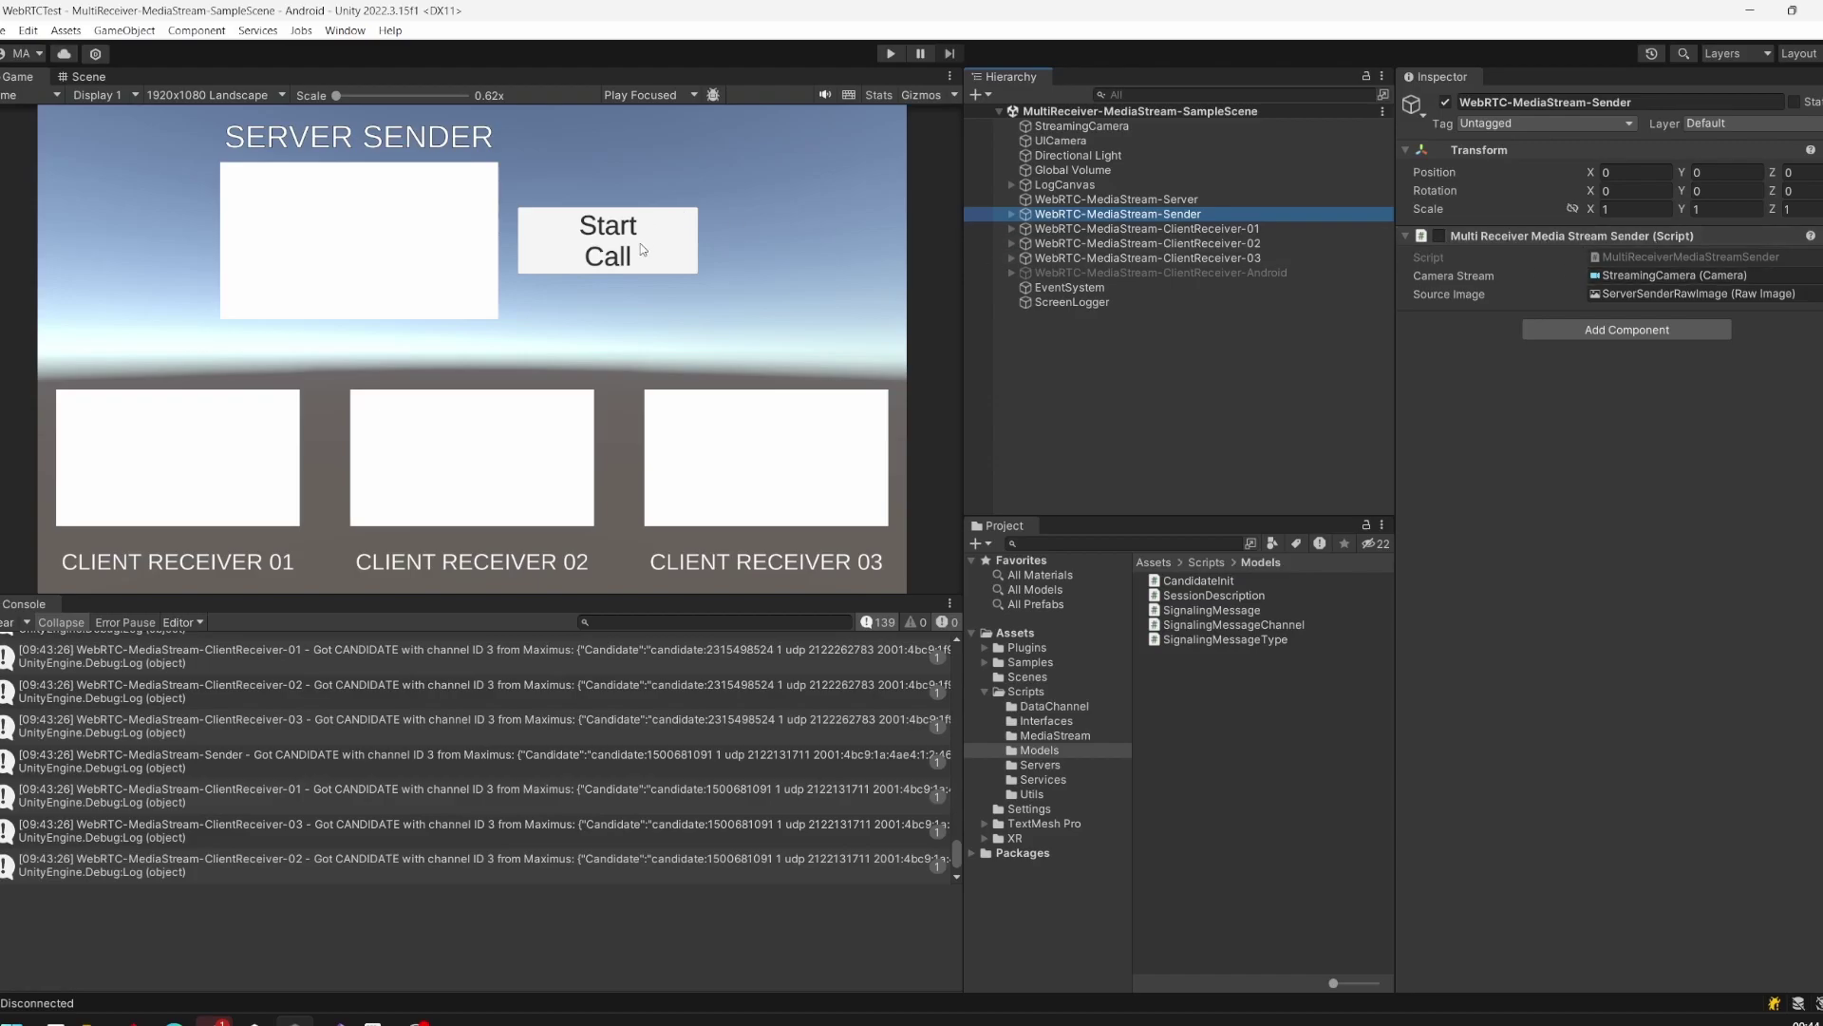
click(1147, 229)
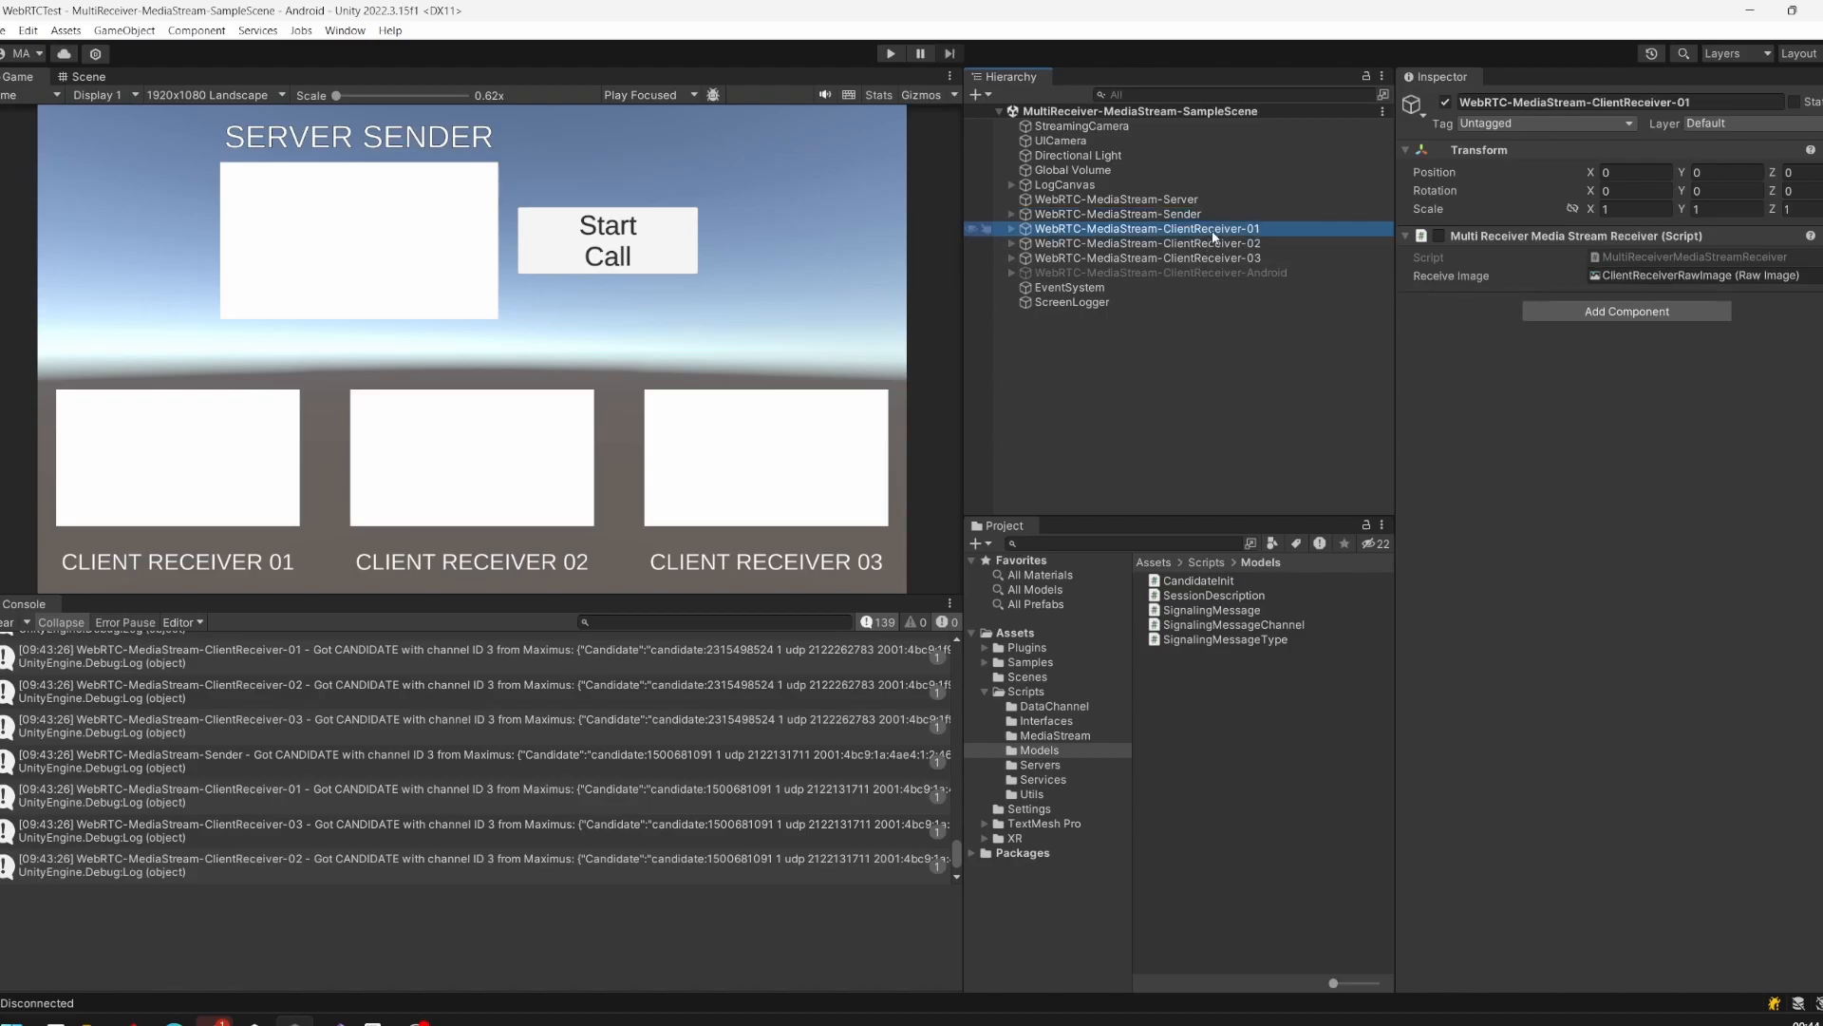
click(1233, 244)
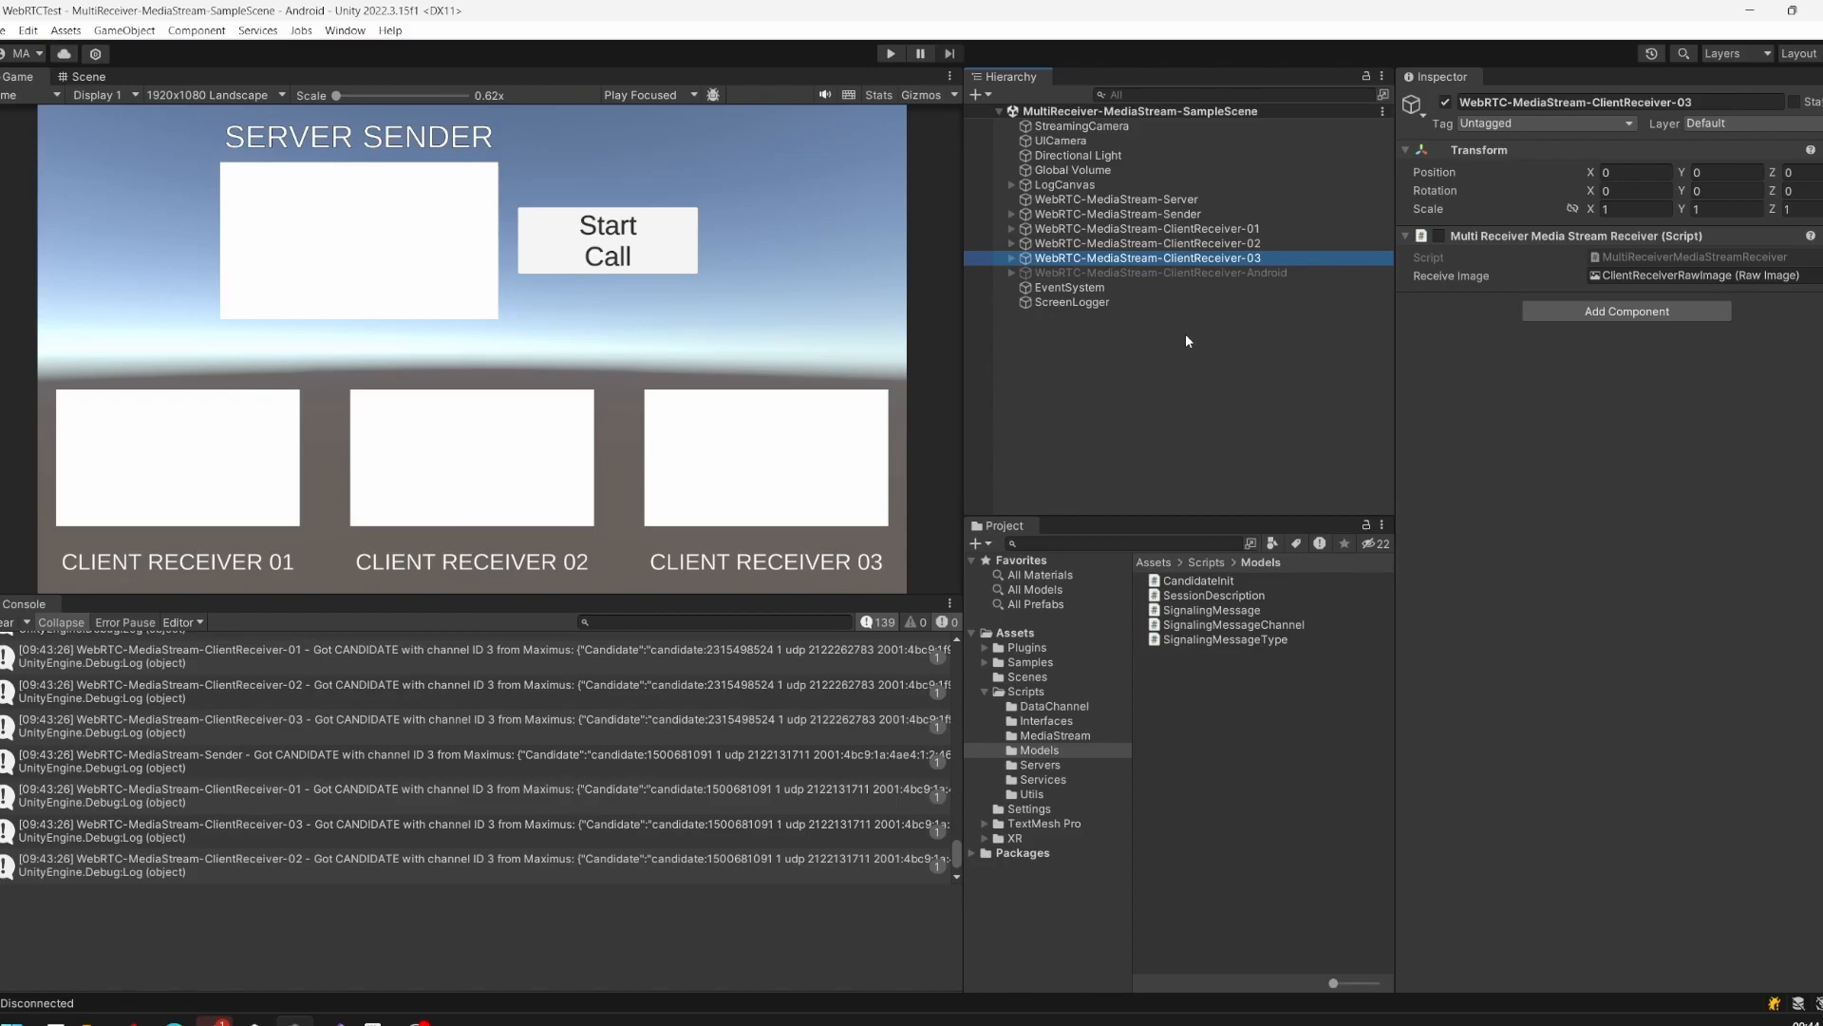
click(1187, 272)
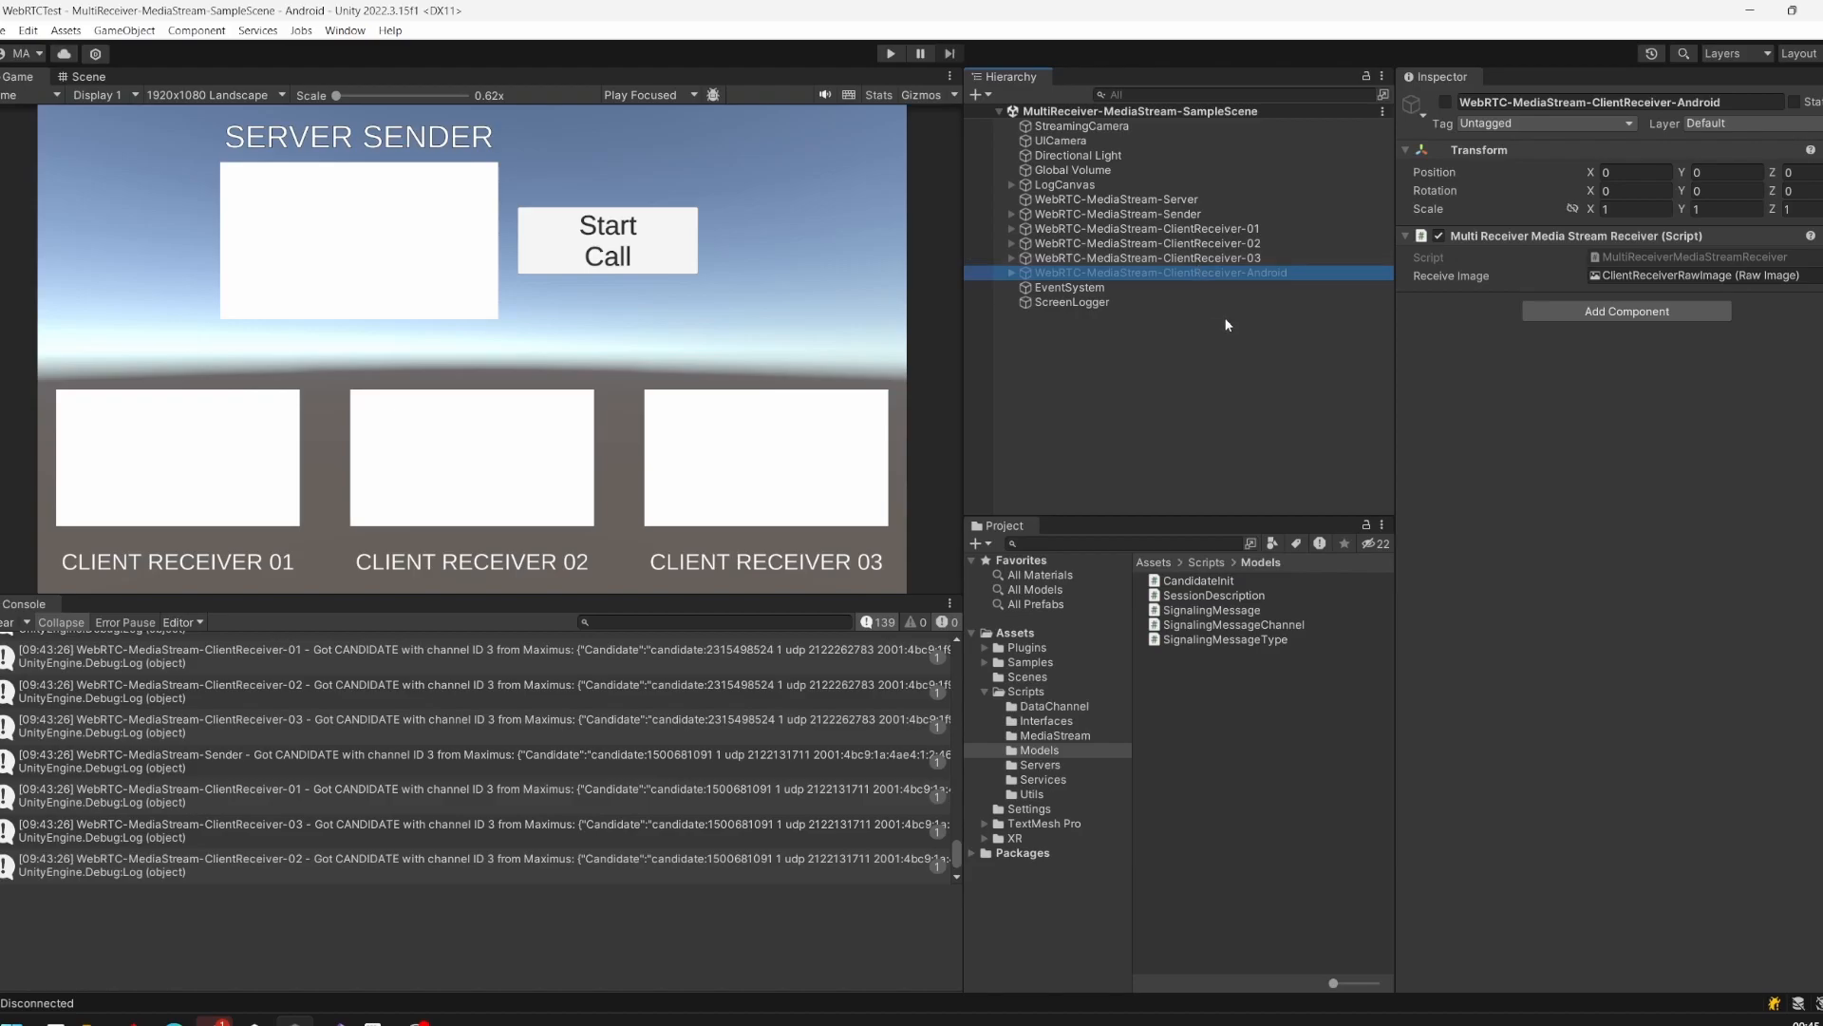
click(1441, 99)
click(1148, 258)
shift+click(1116, 197)
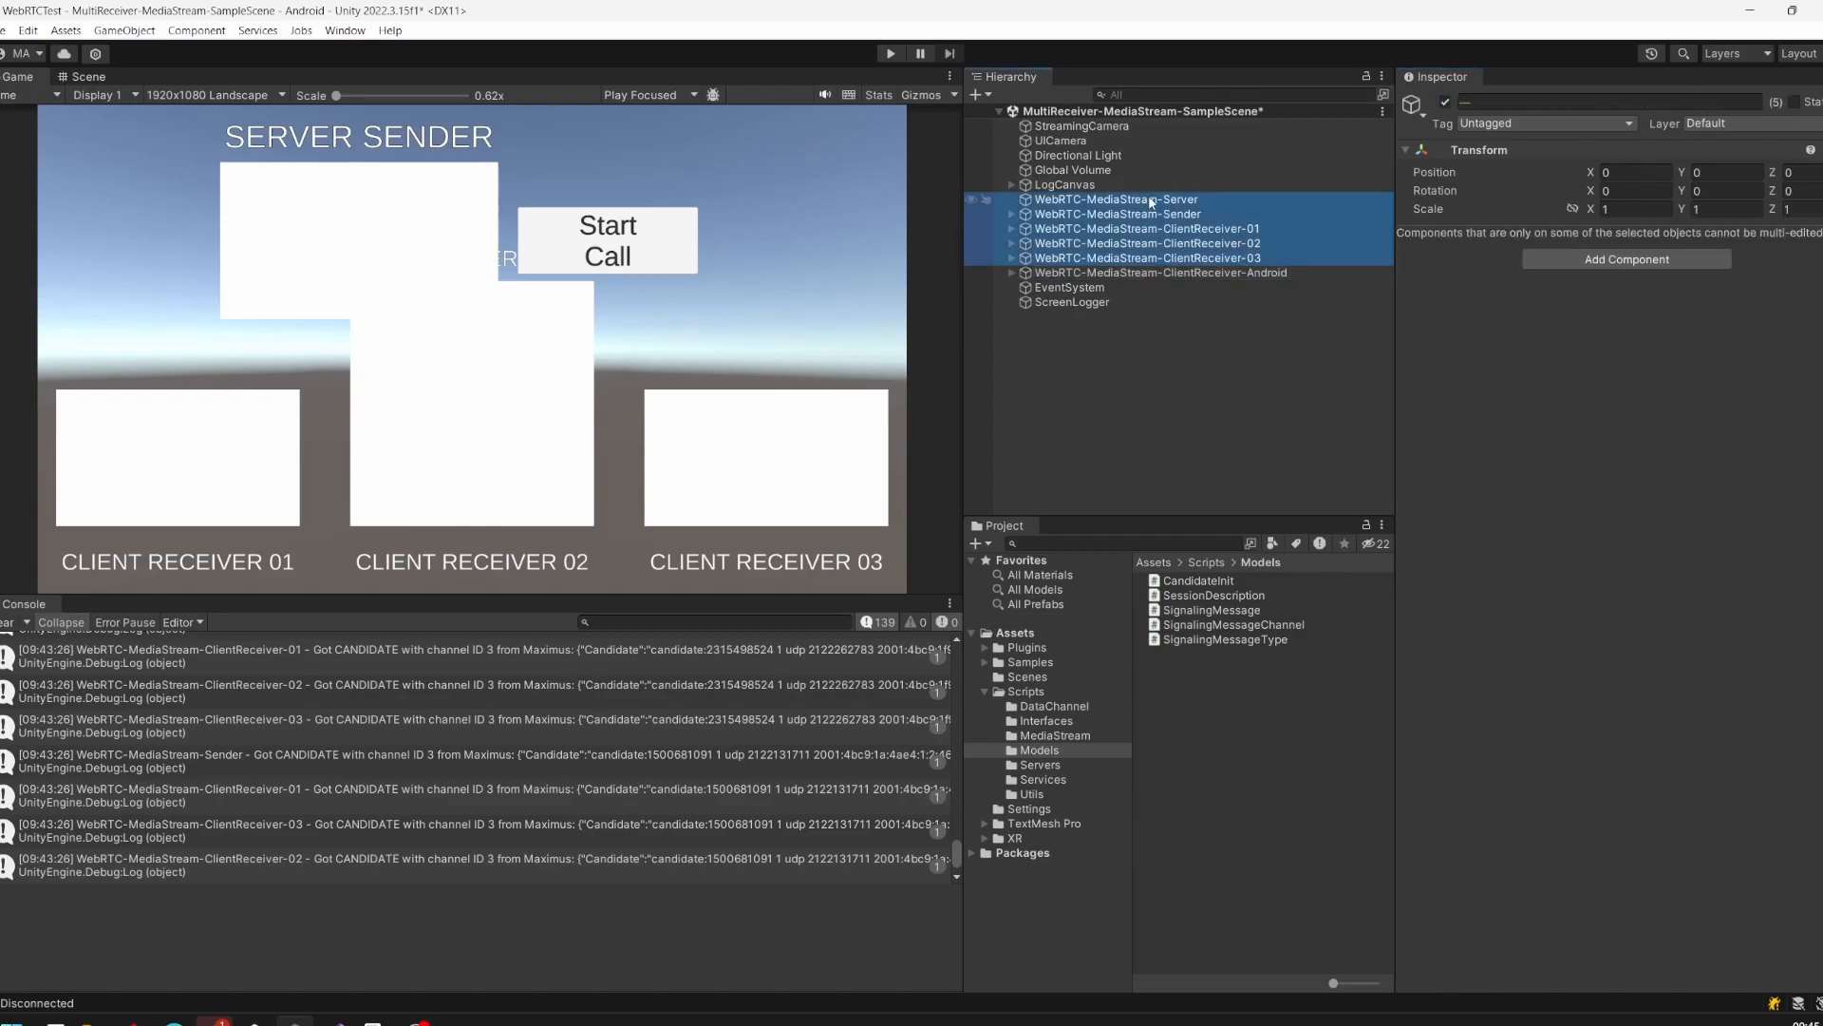
click(1443, 105)
click(1258, 353)
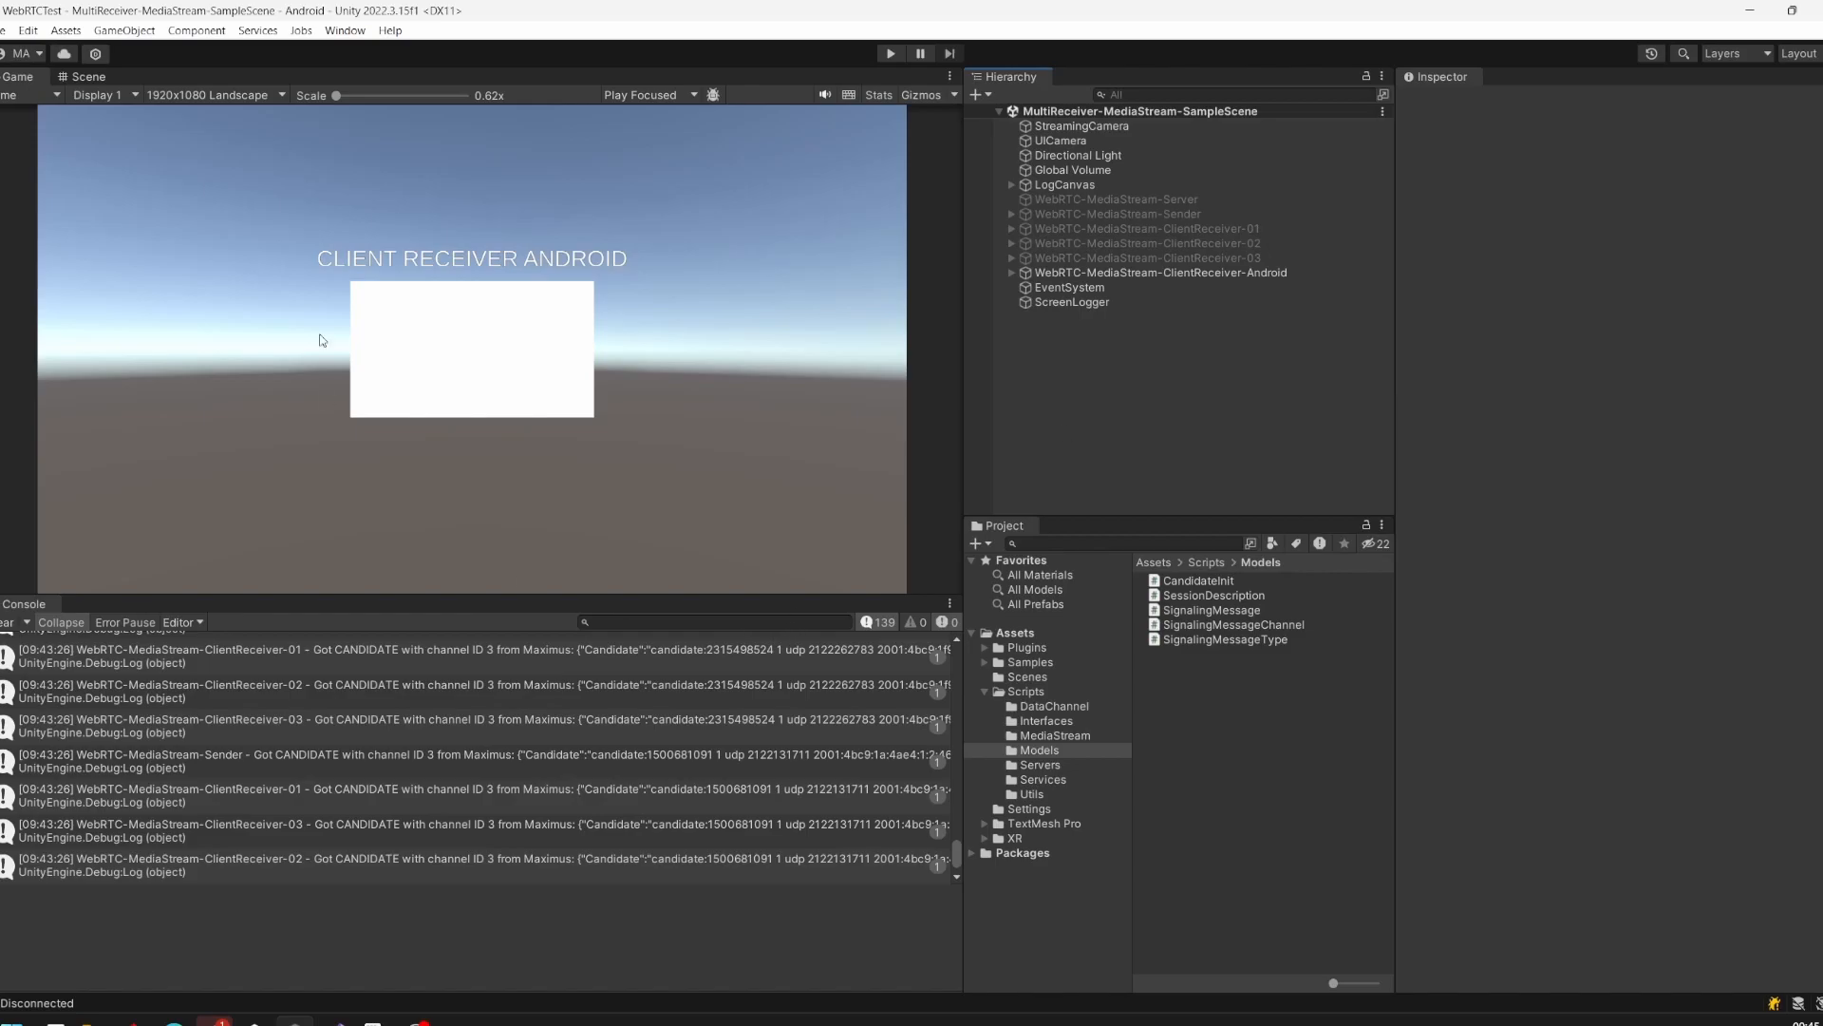
click(1209, 257)
shift+click(1160, 202)
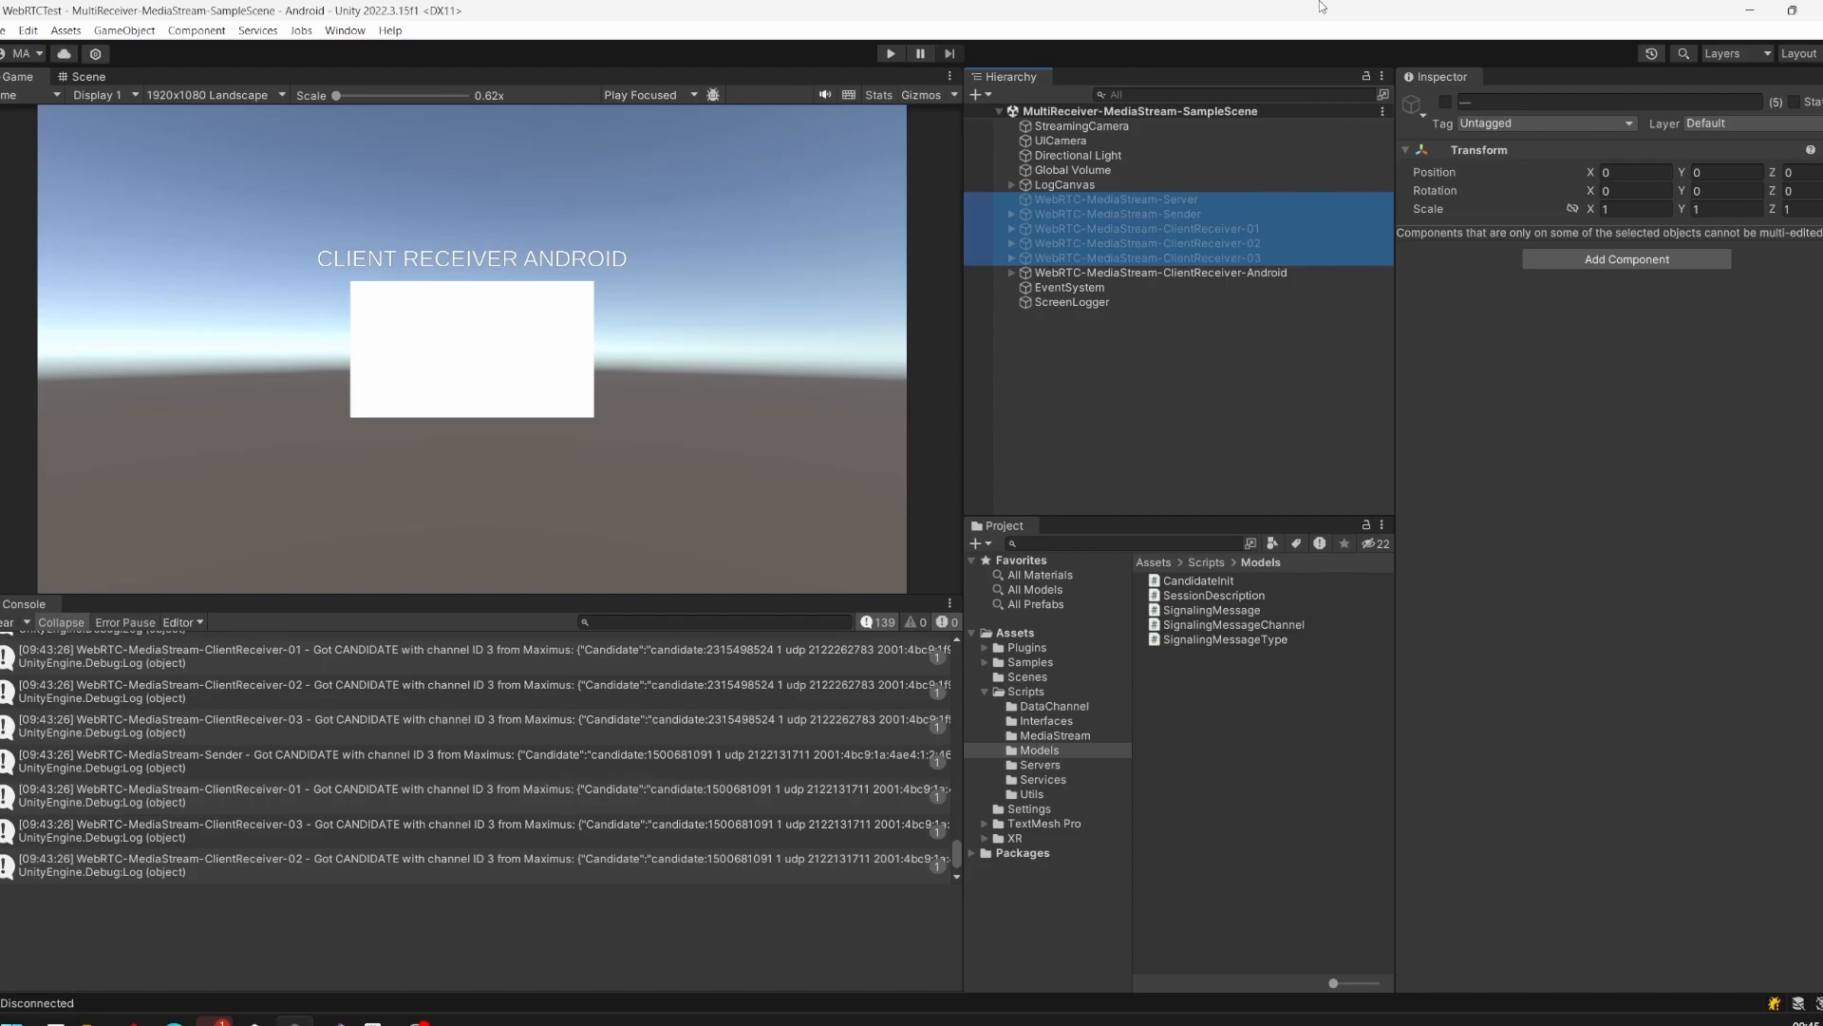
click(1447, 99)
click(1253, 273)
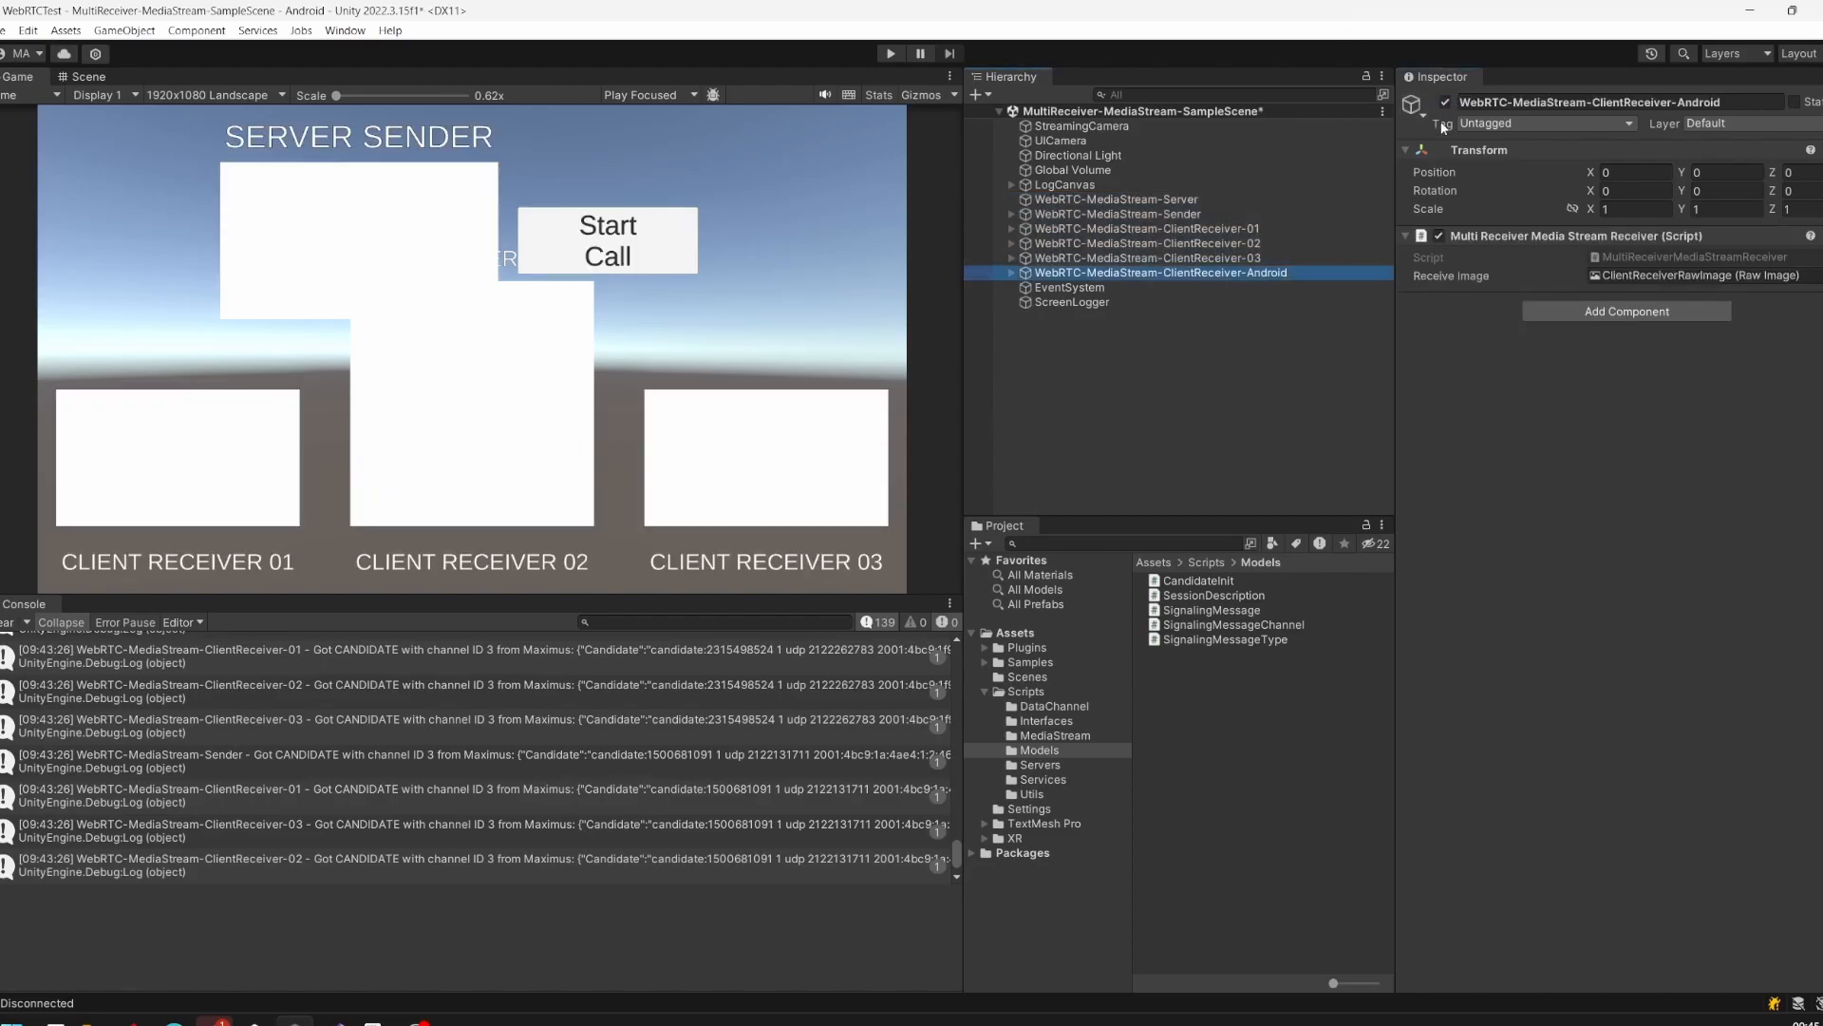
click(1448, 99)
click(1252, 346)
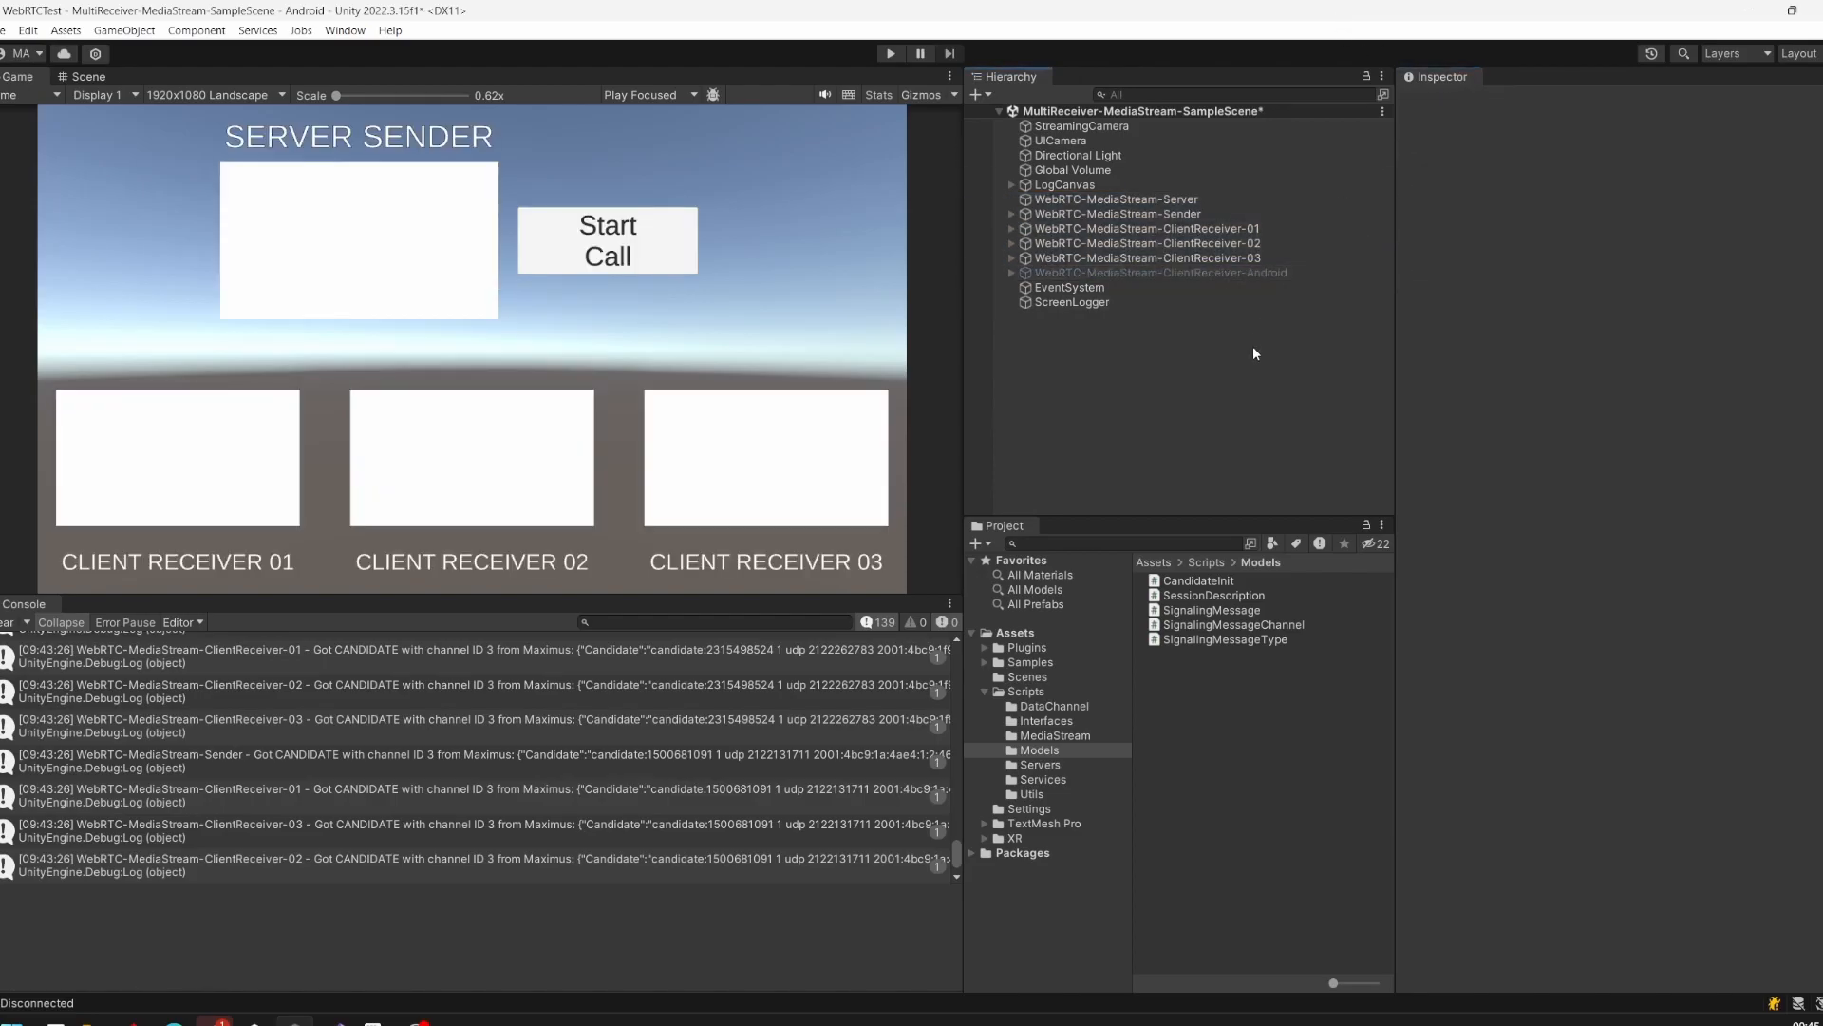
key(ctrl+s)
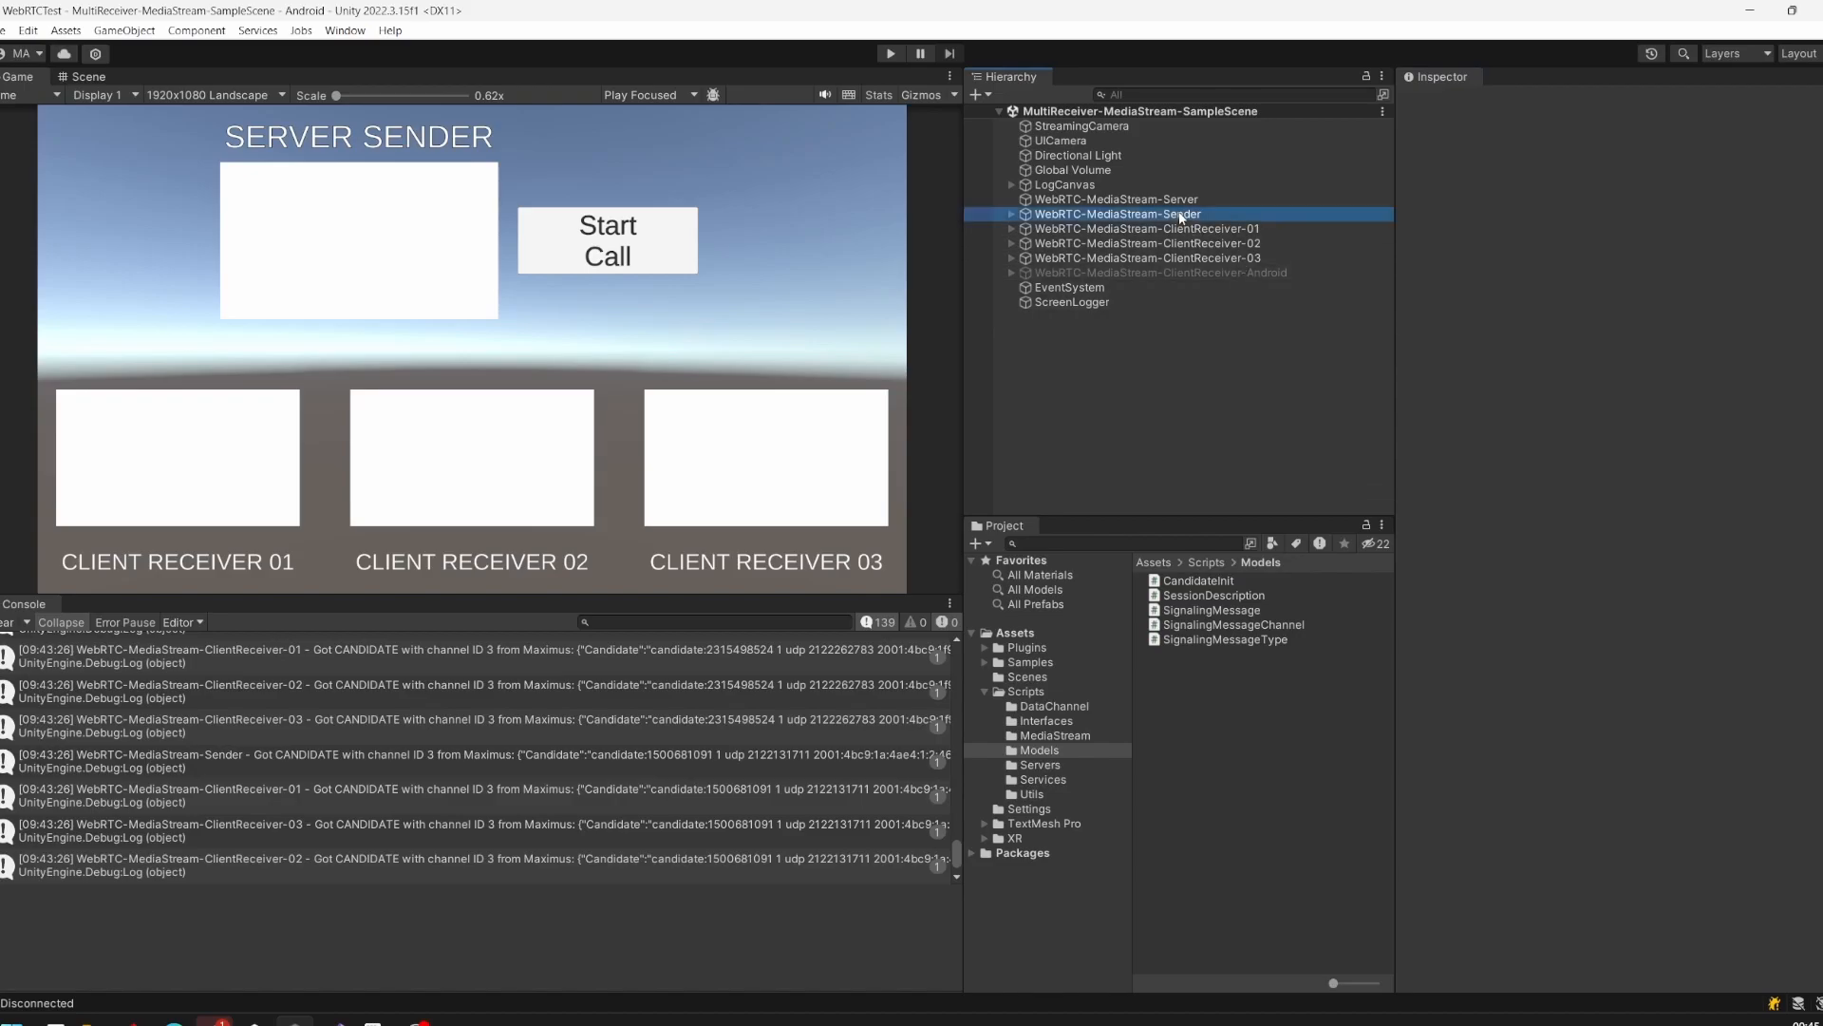
click(1184, 214)
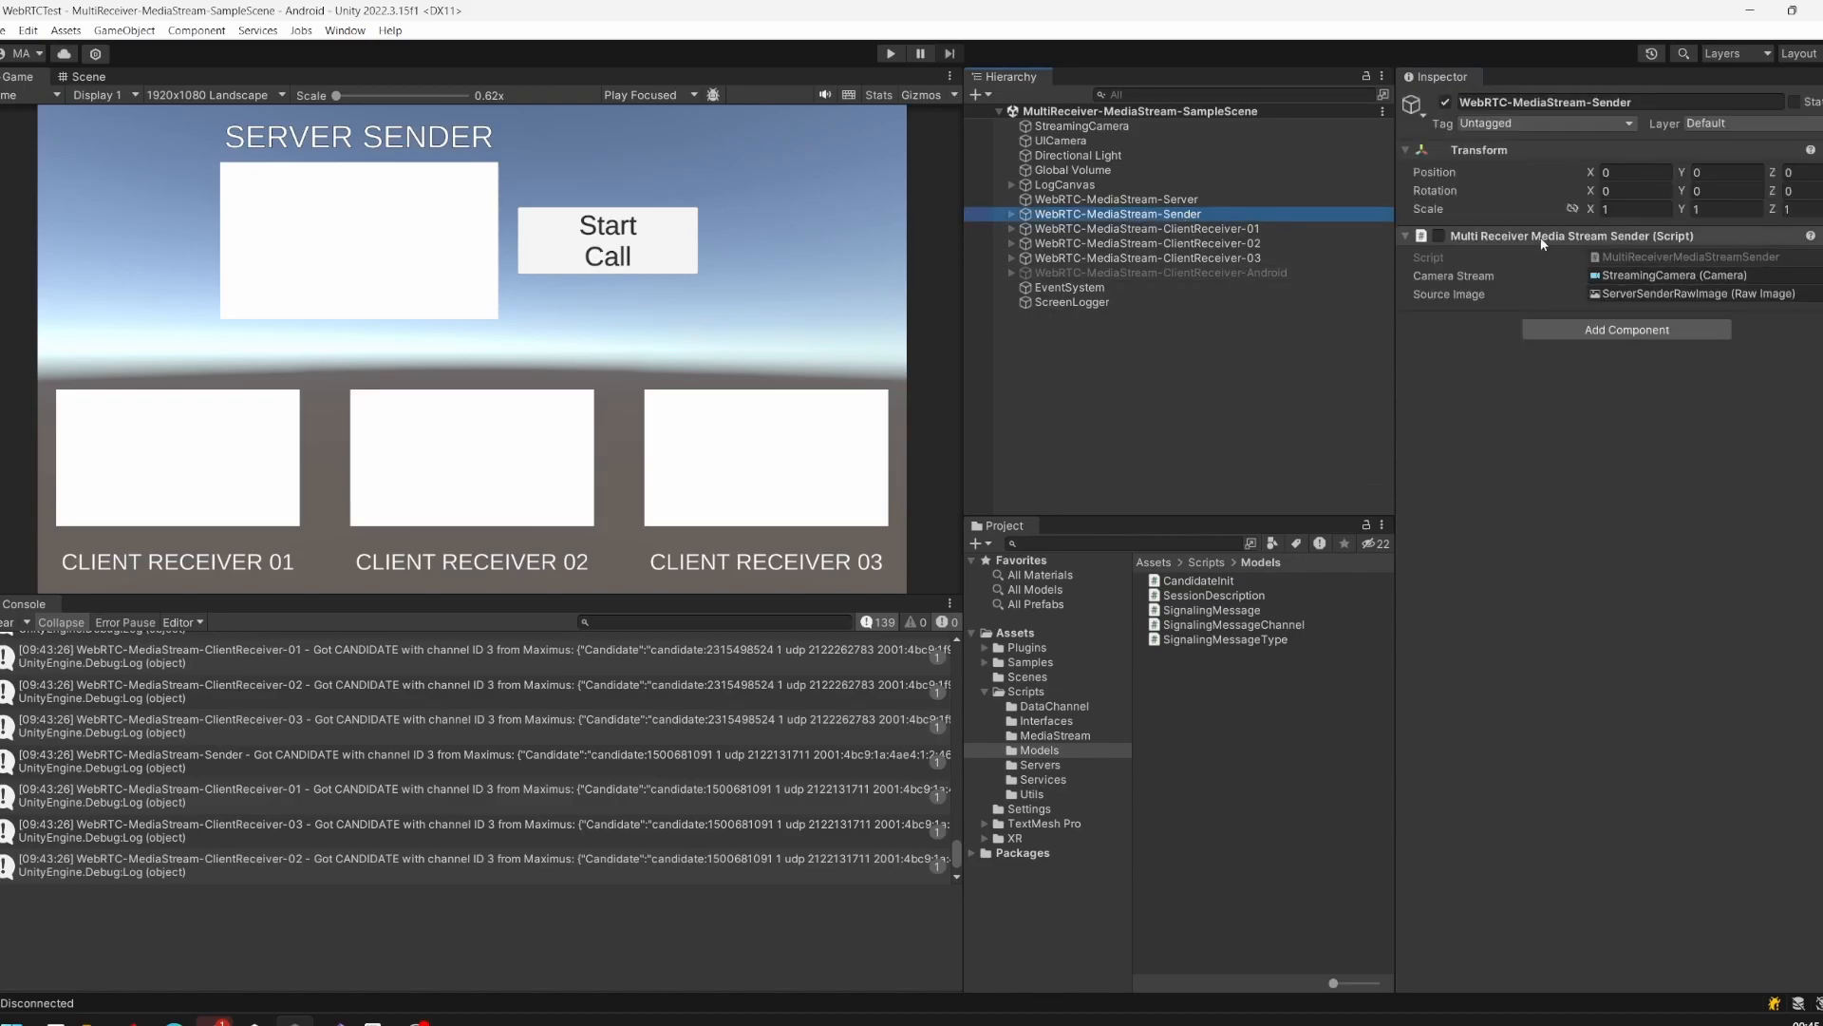
click(1013, 214)
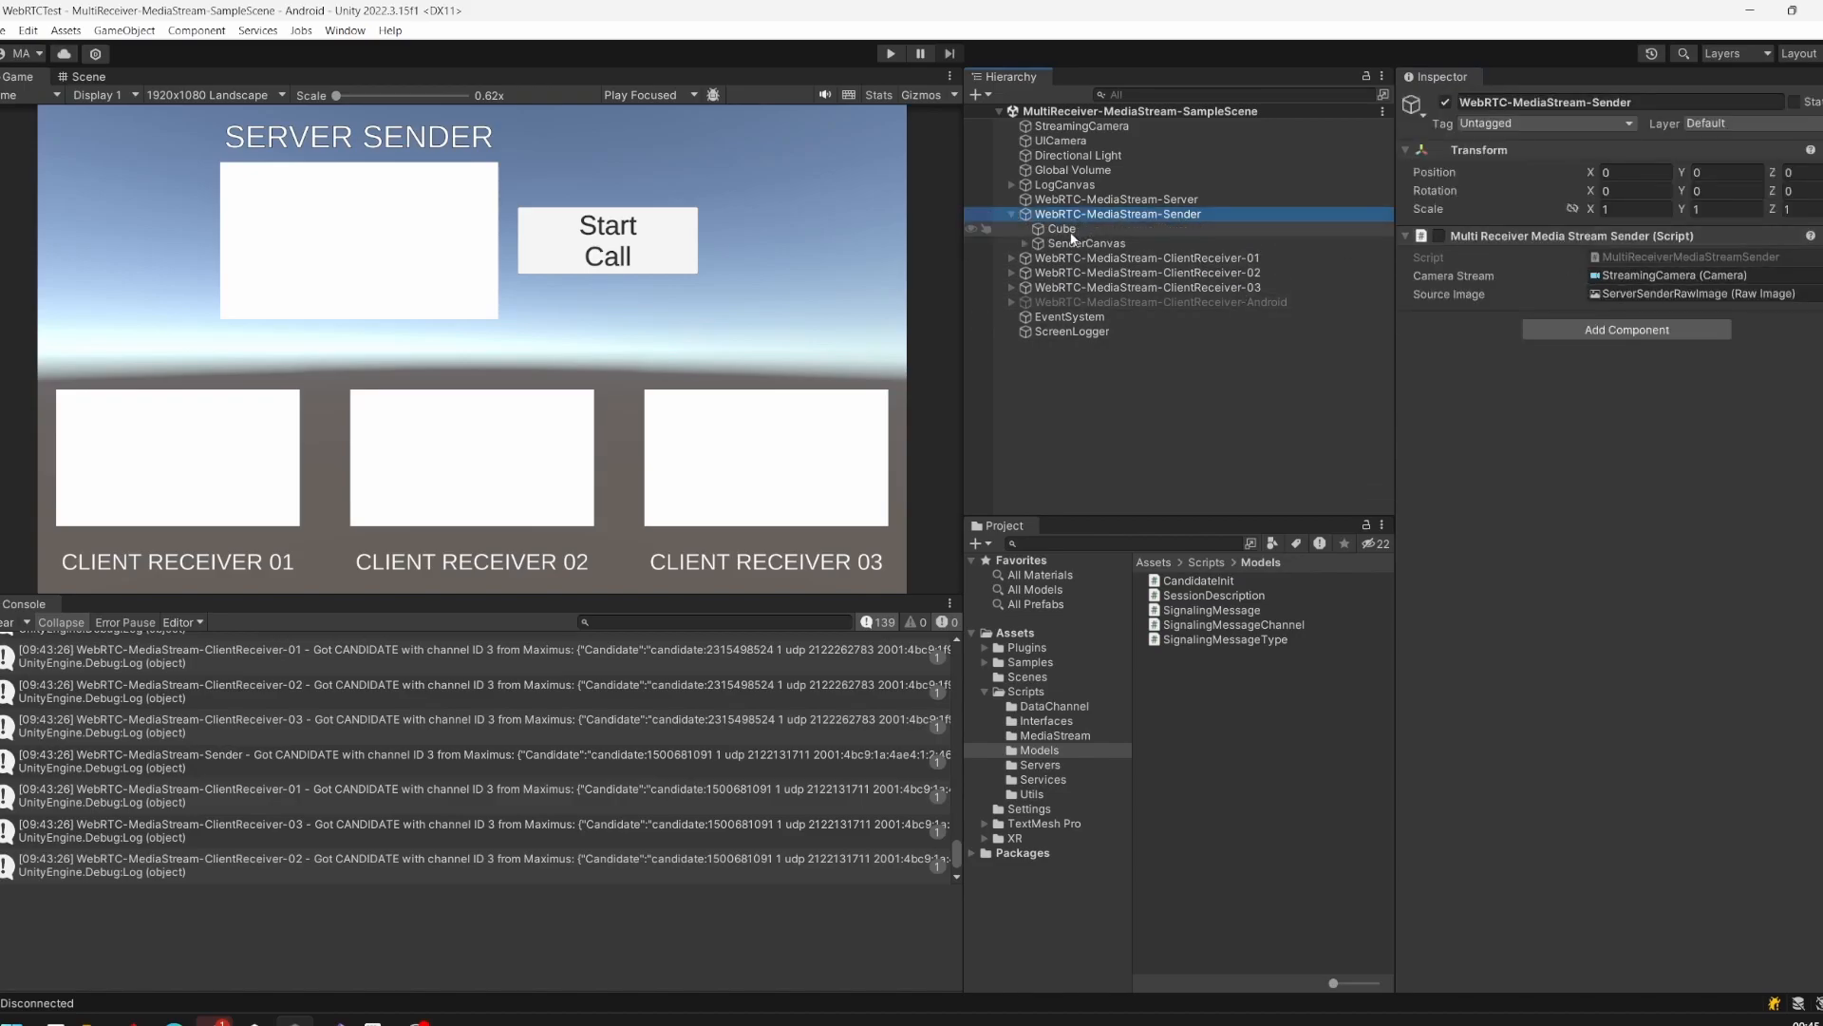
click(1064, 229)
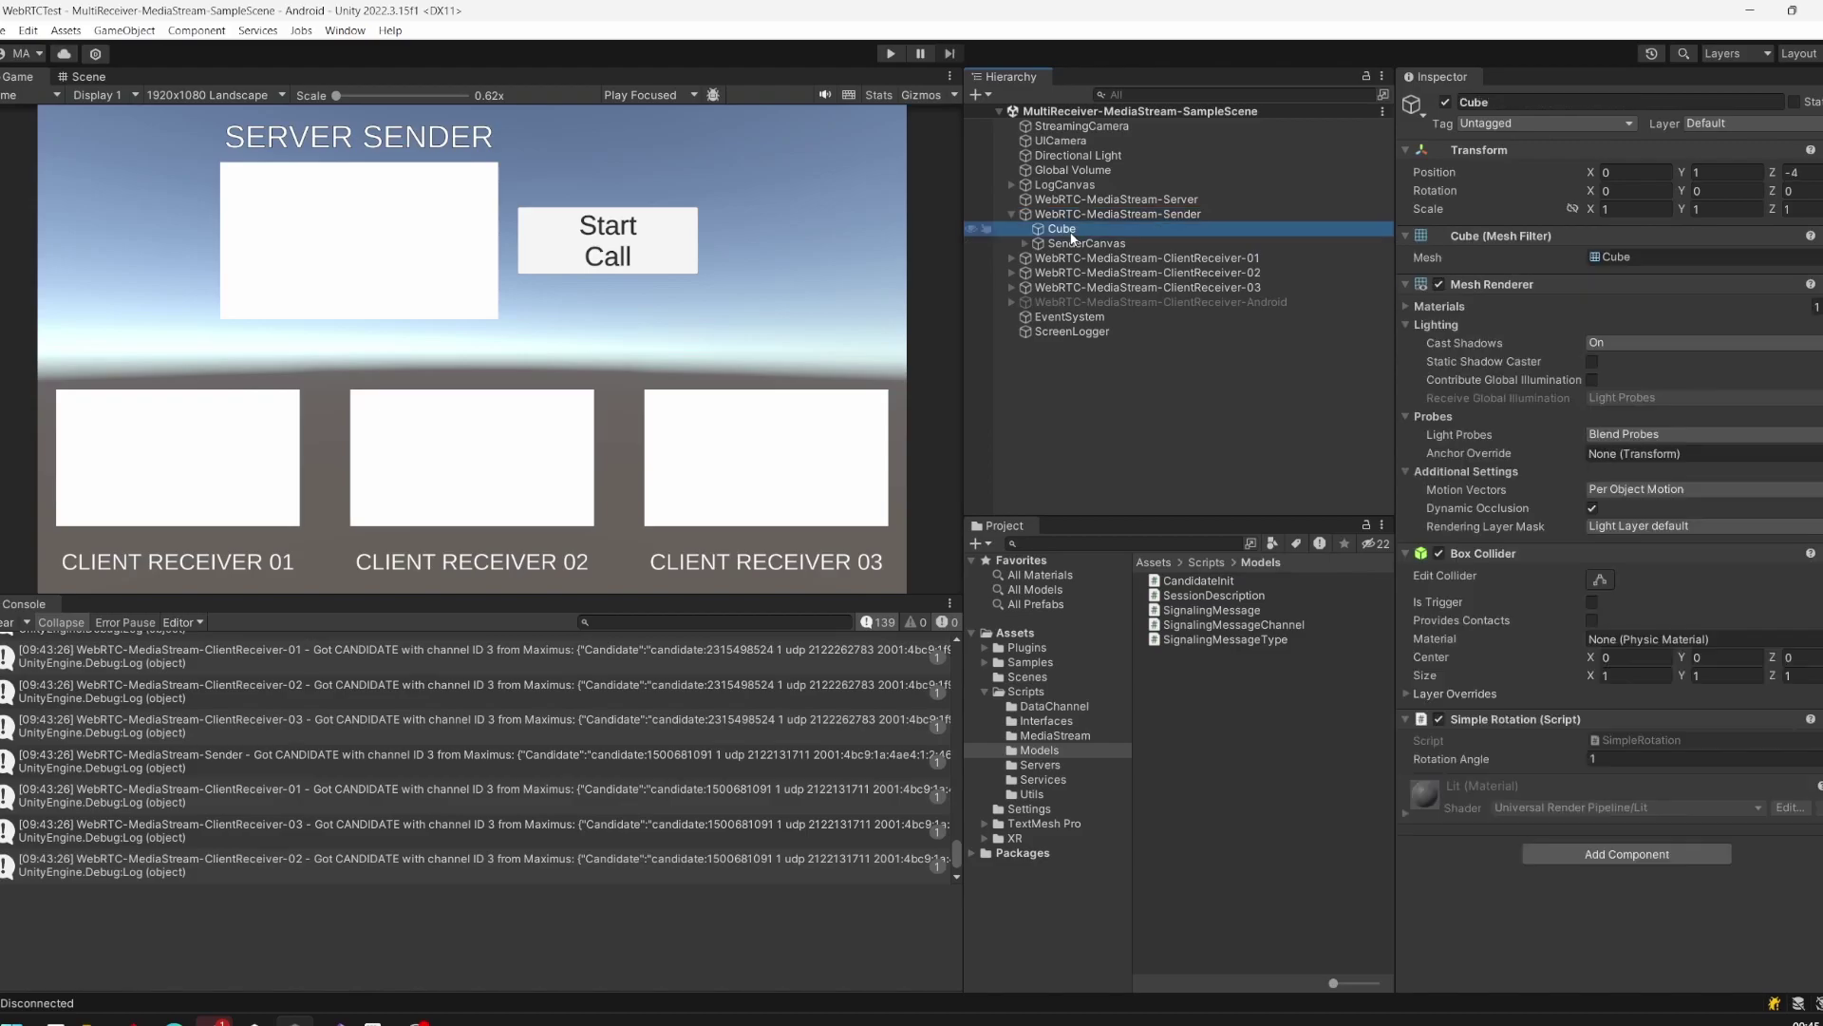
click(1163, 244)
click(1024, 242)
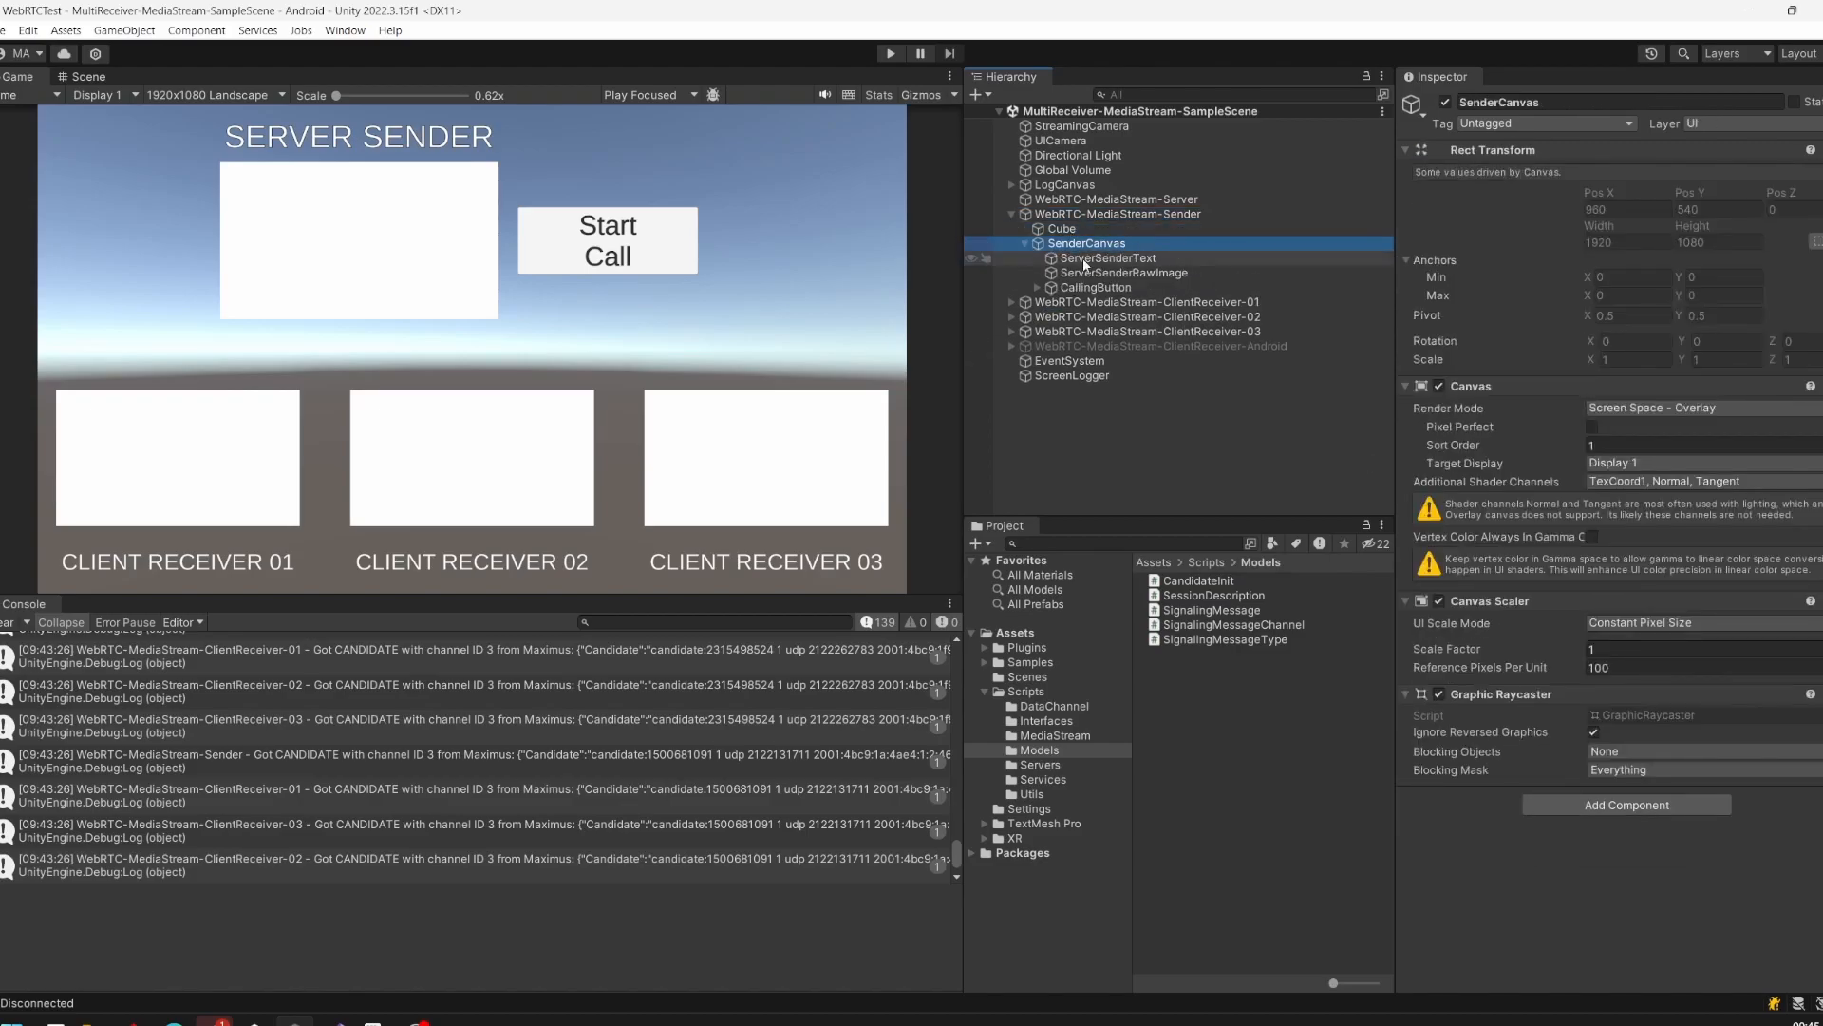
click(1124, 272)
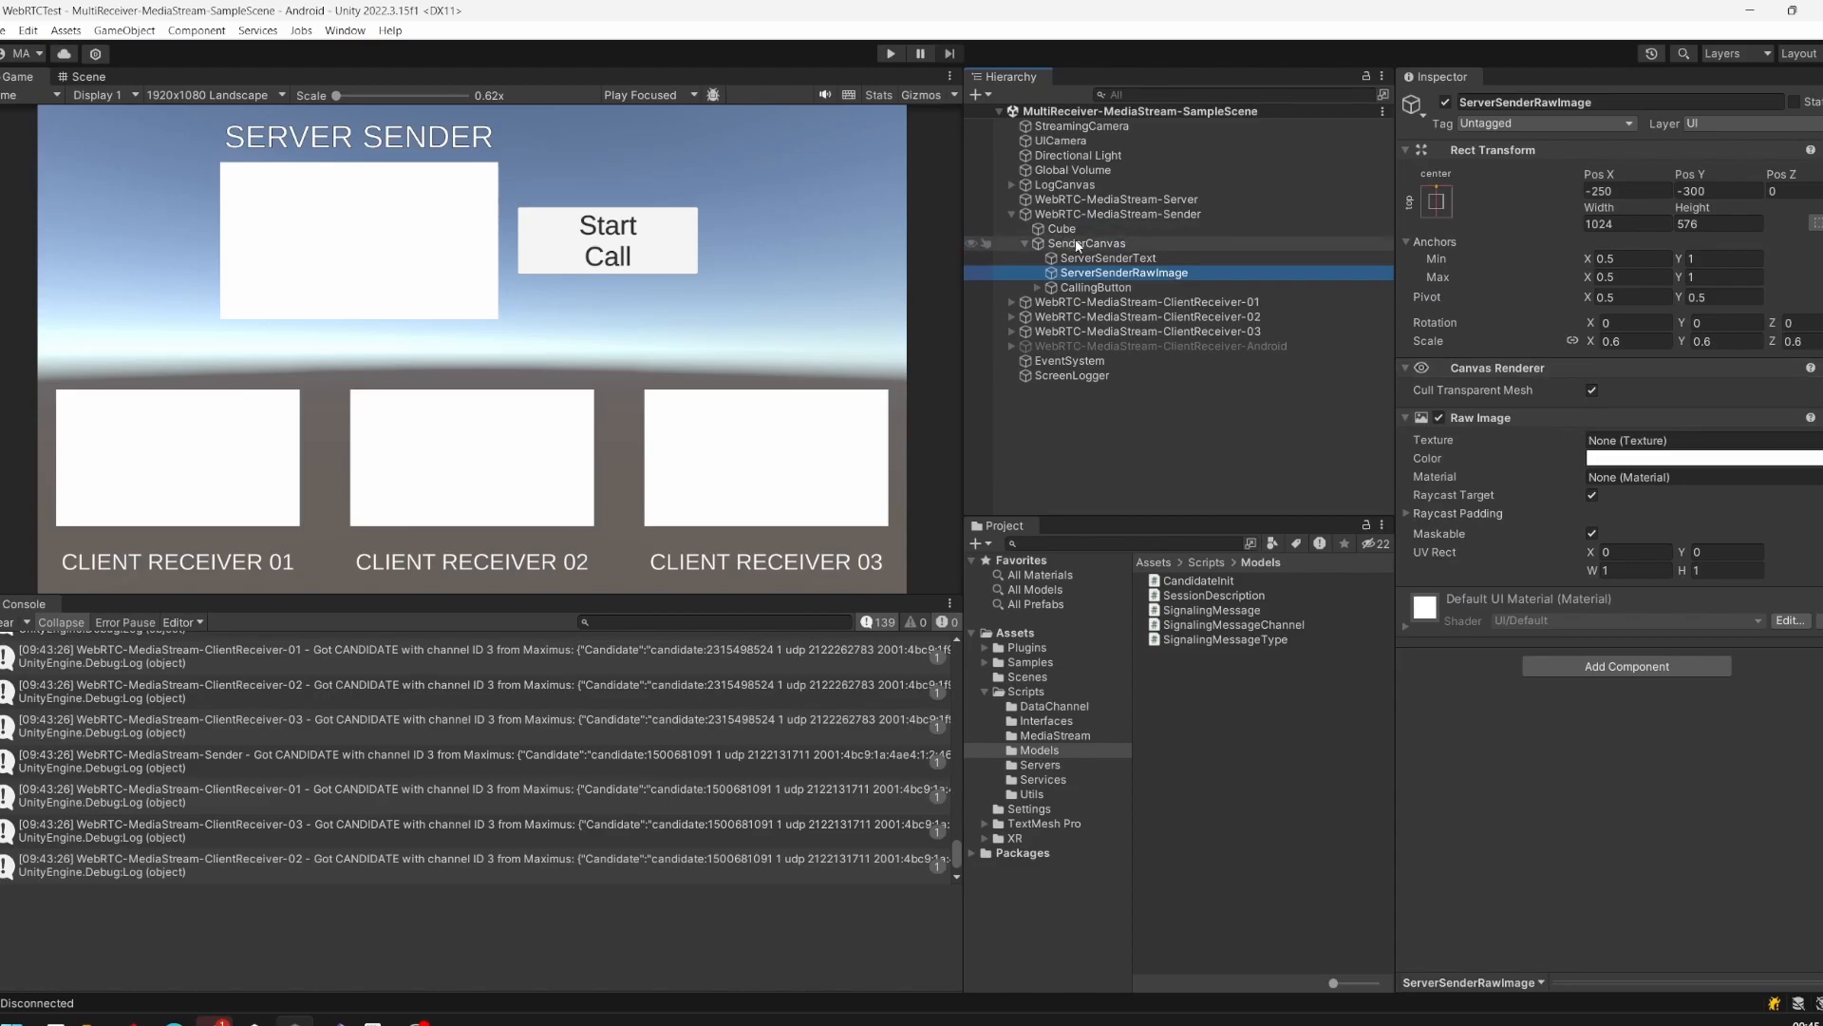
click(1097, 215)
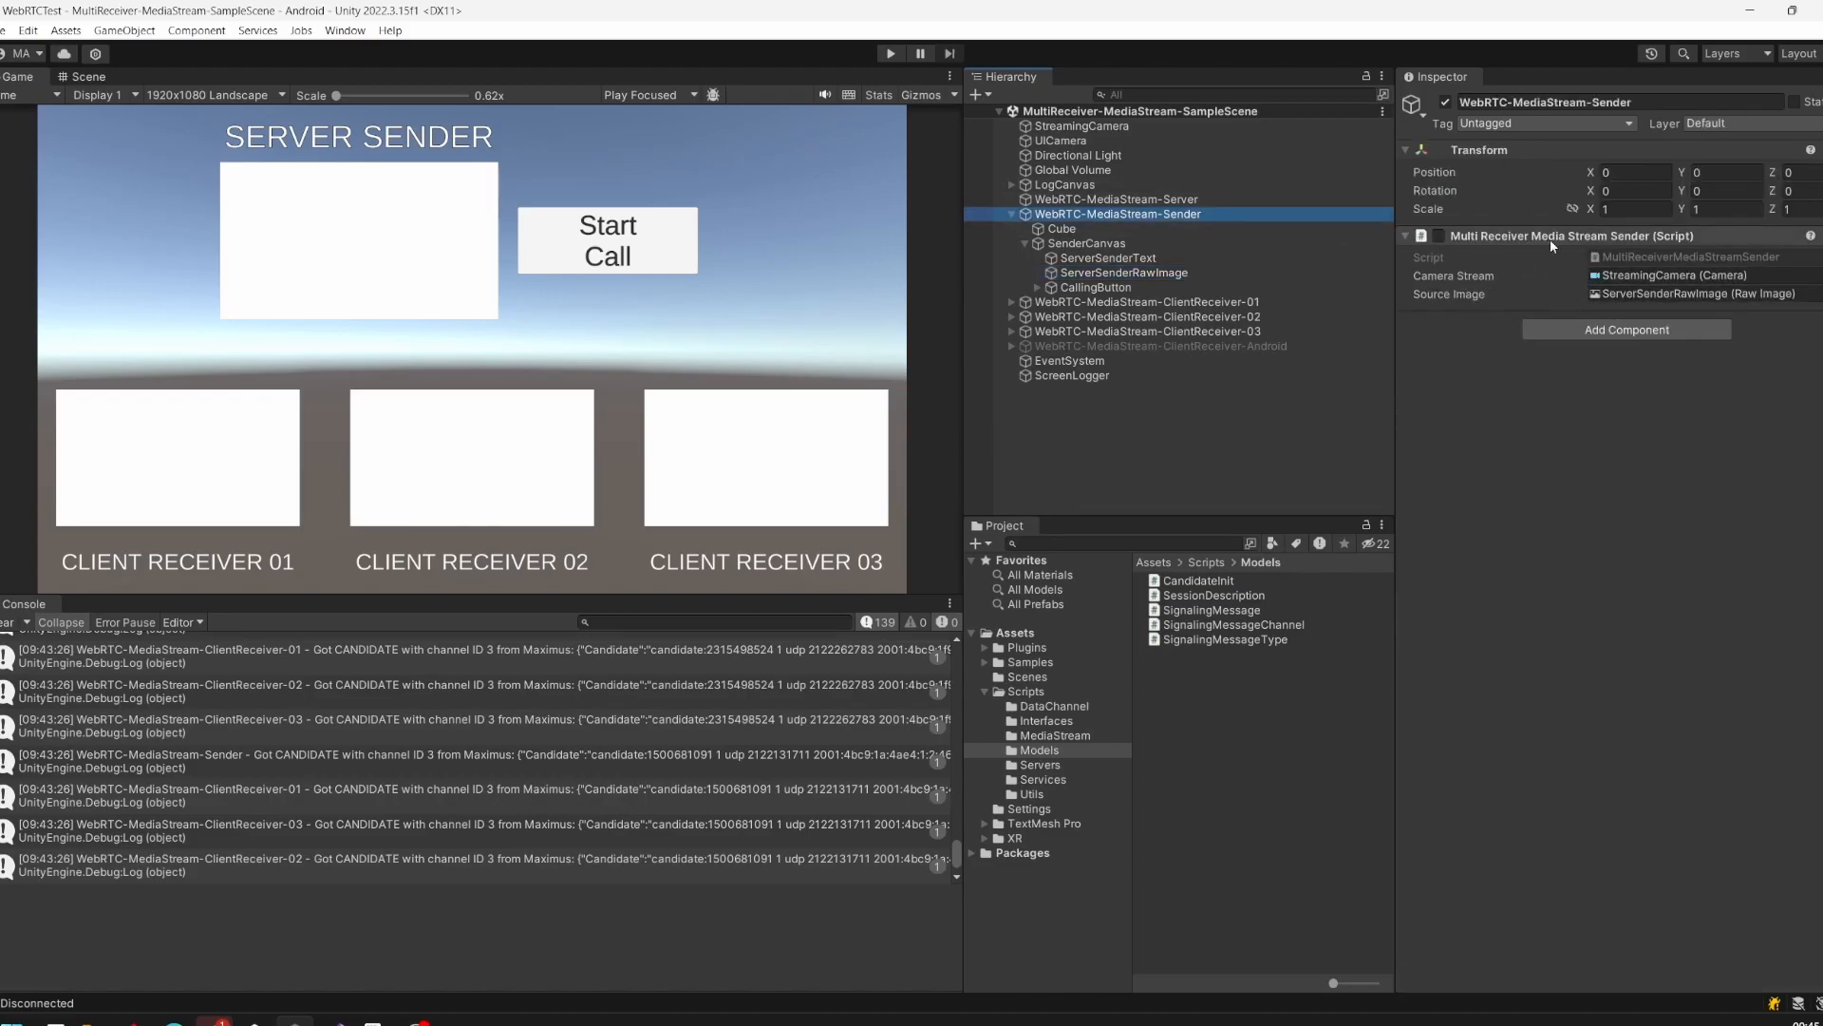
click(1667, 275)
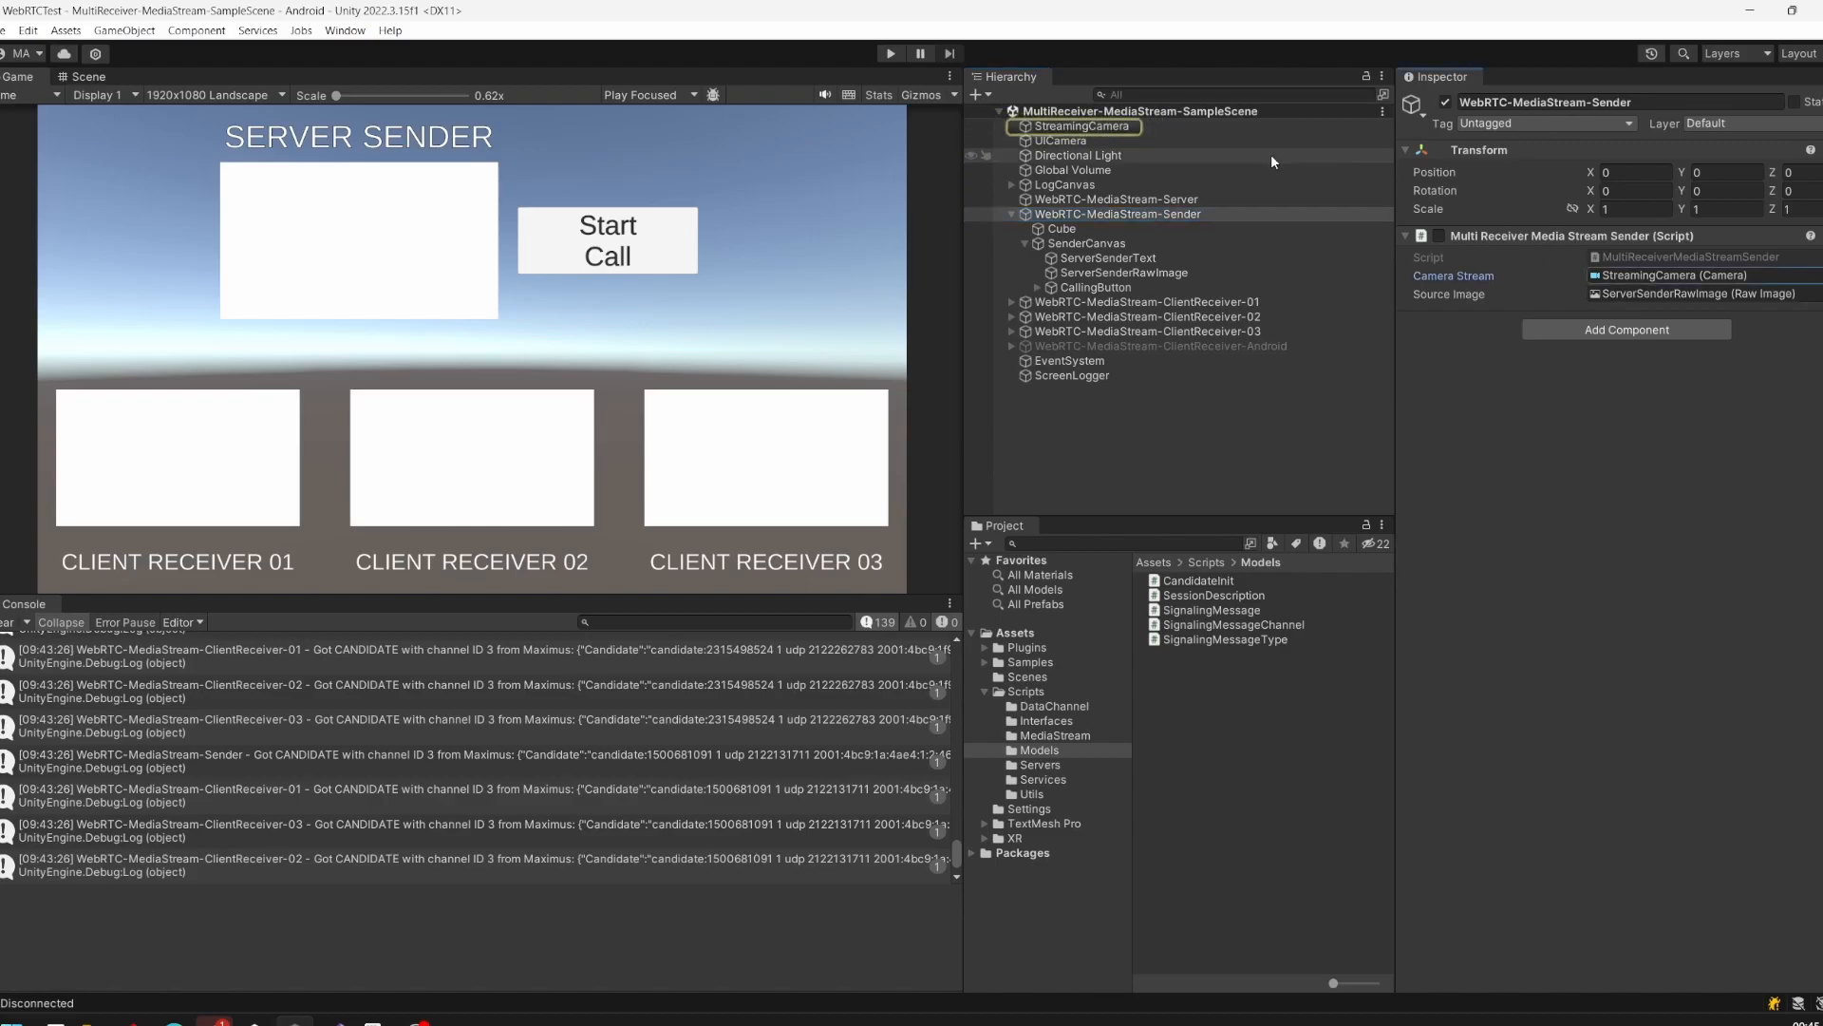
click(1010, 215)
click(1083, 228)
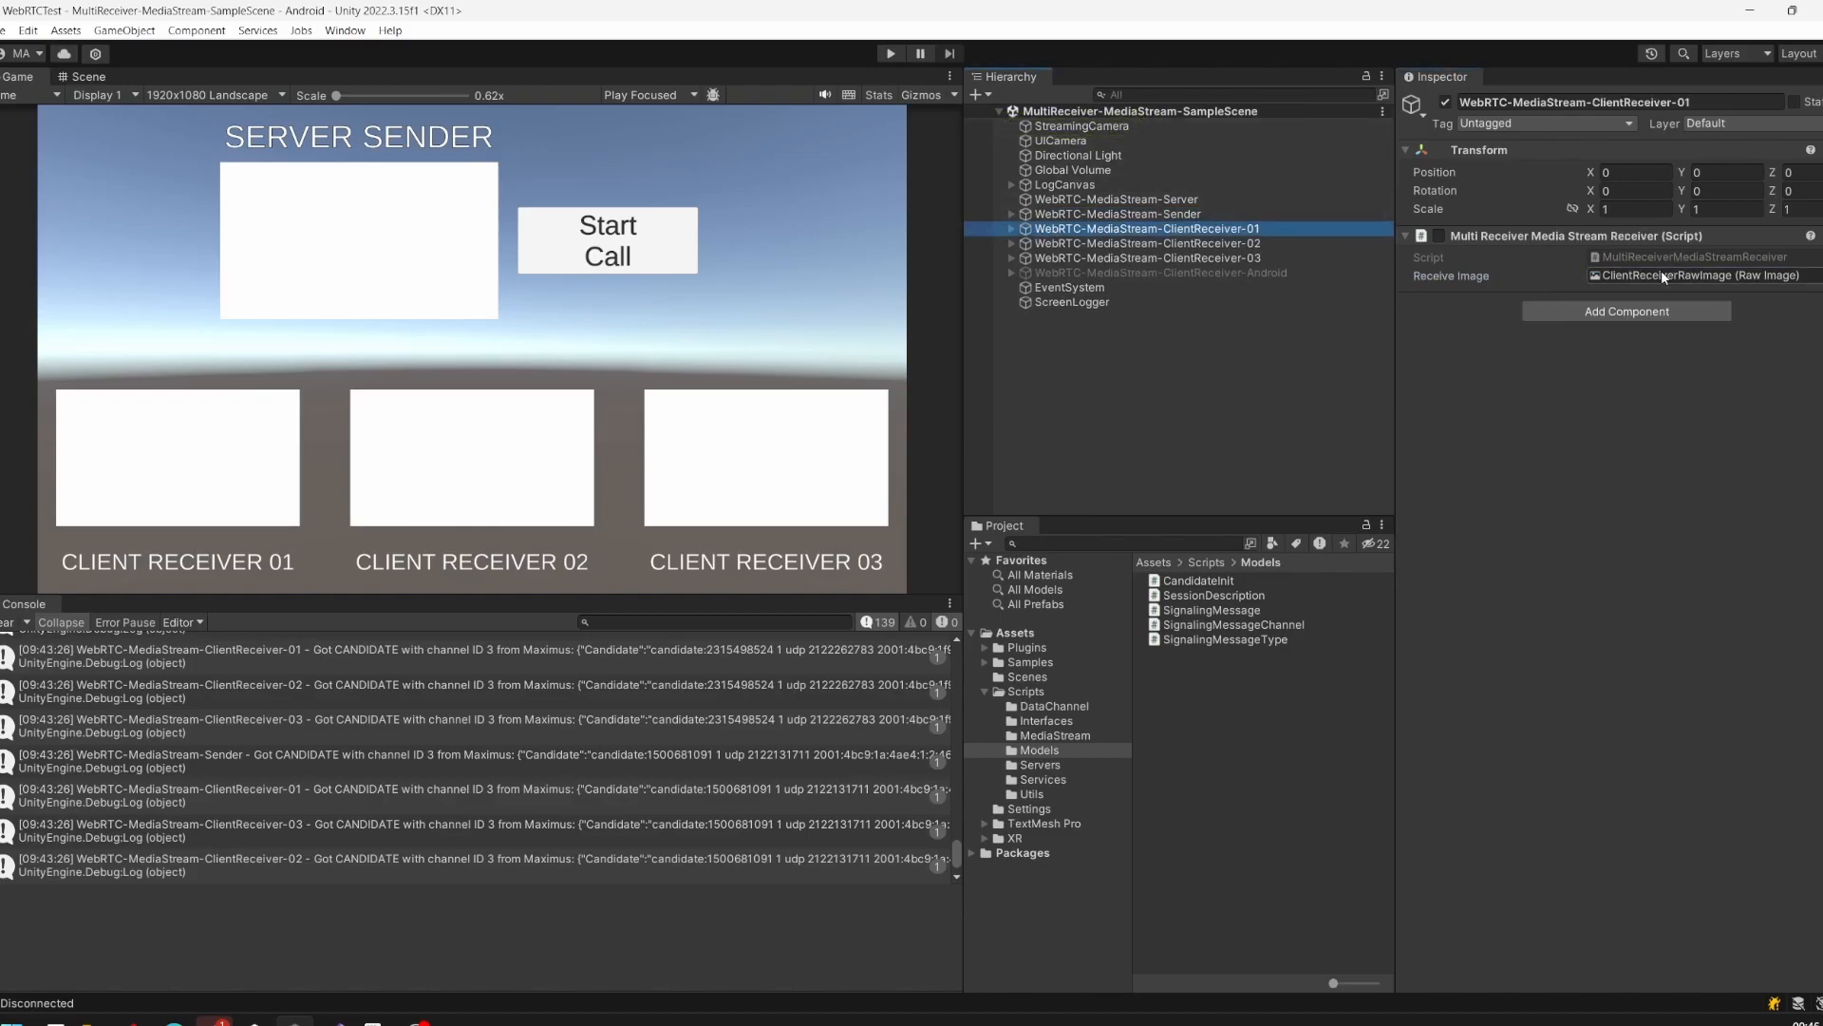
click(1682, 275)
click(1132, 273)
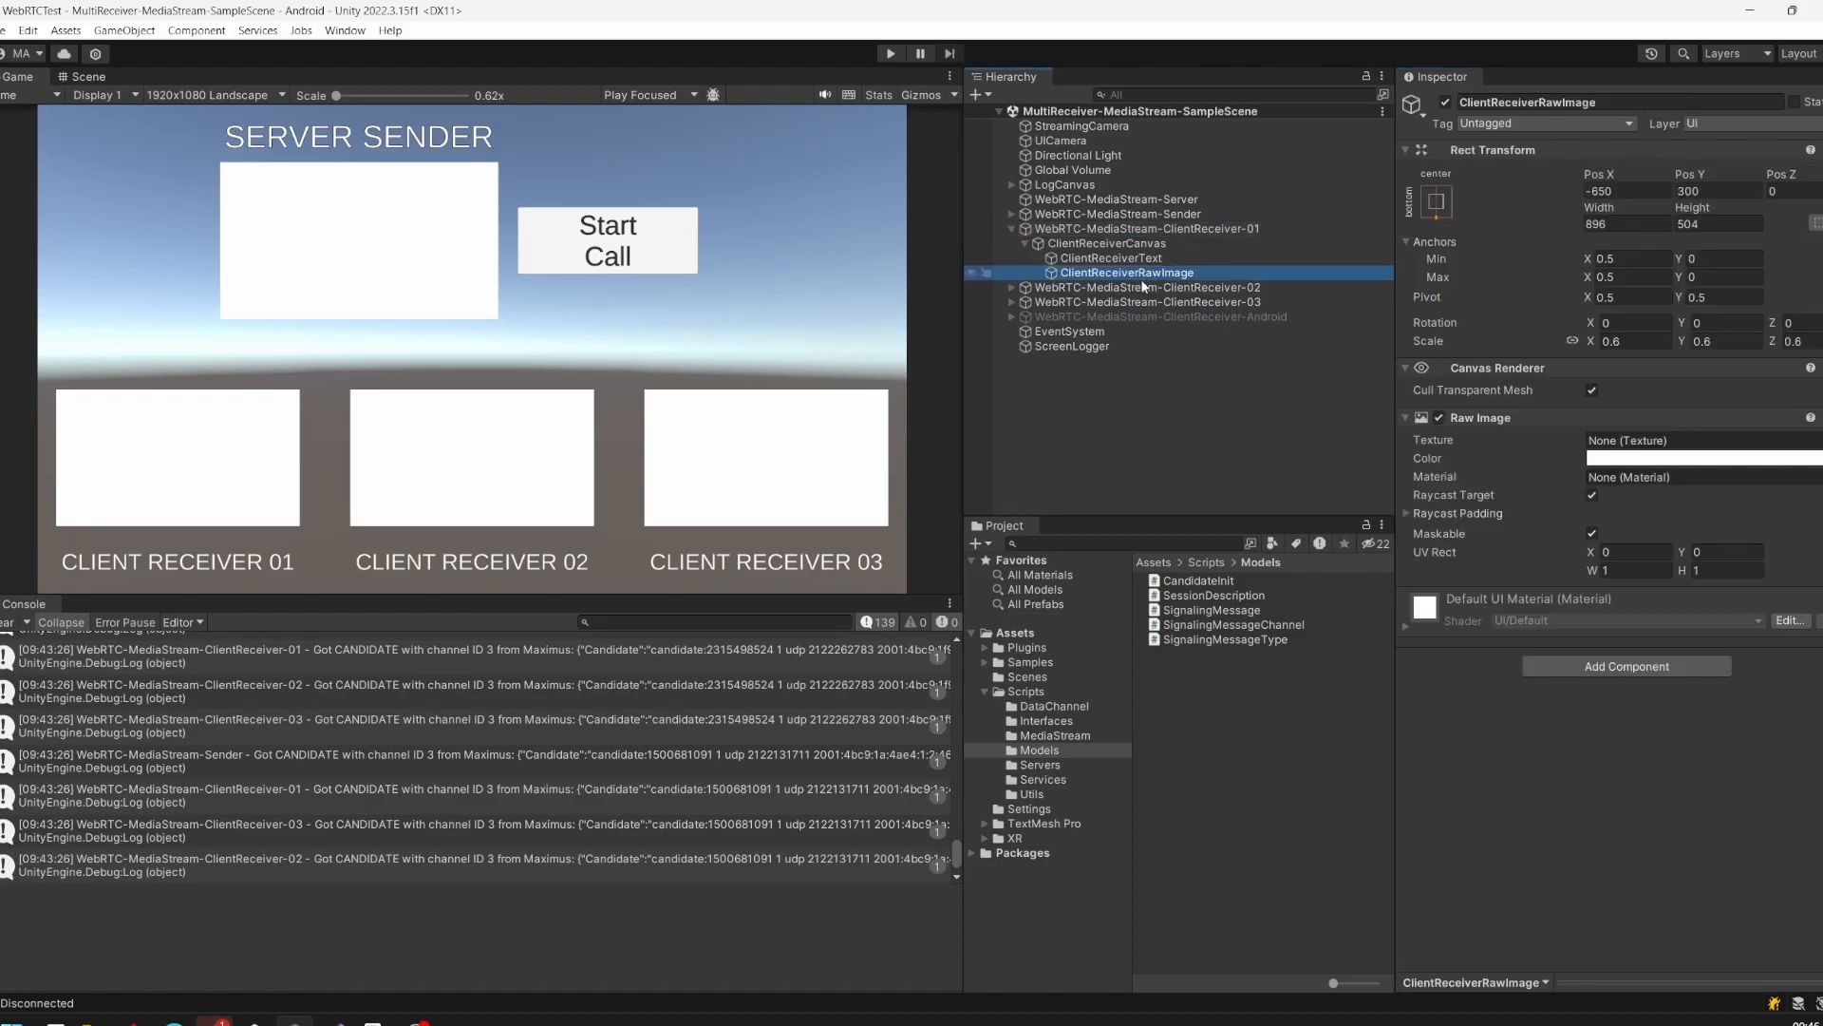
click(1140, 228)
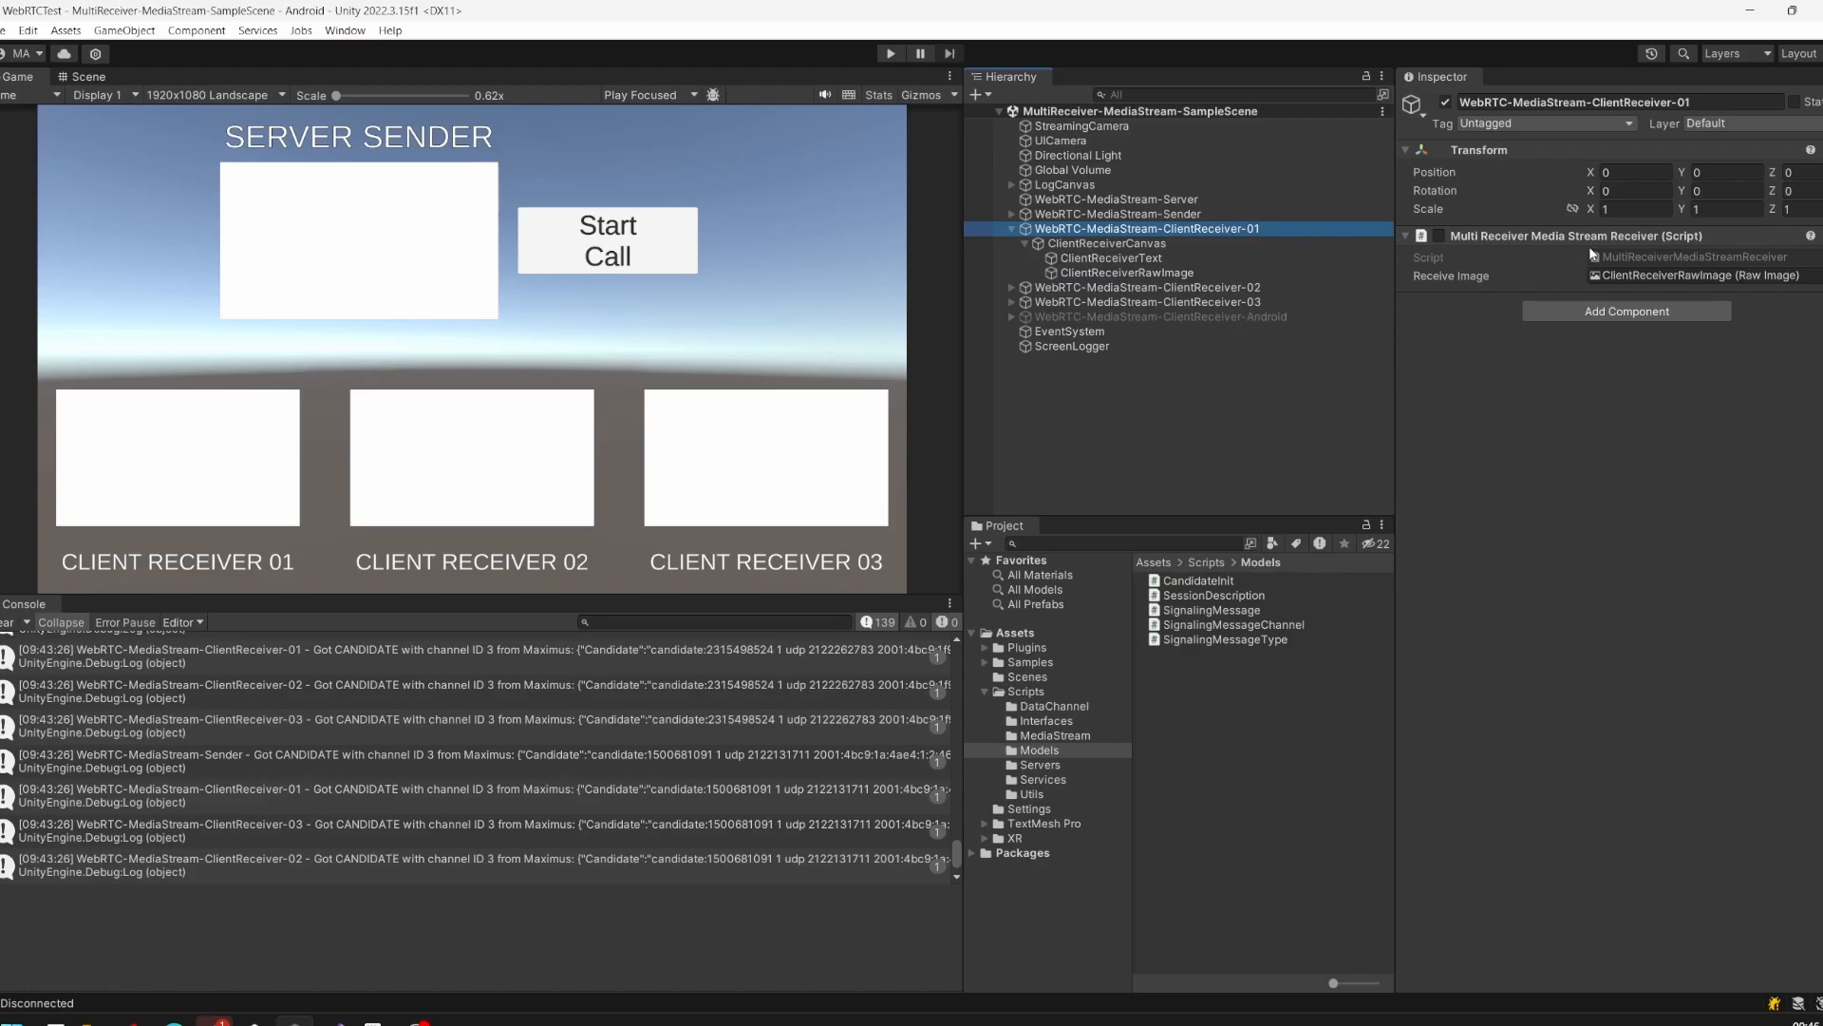
click(1009, 230)
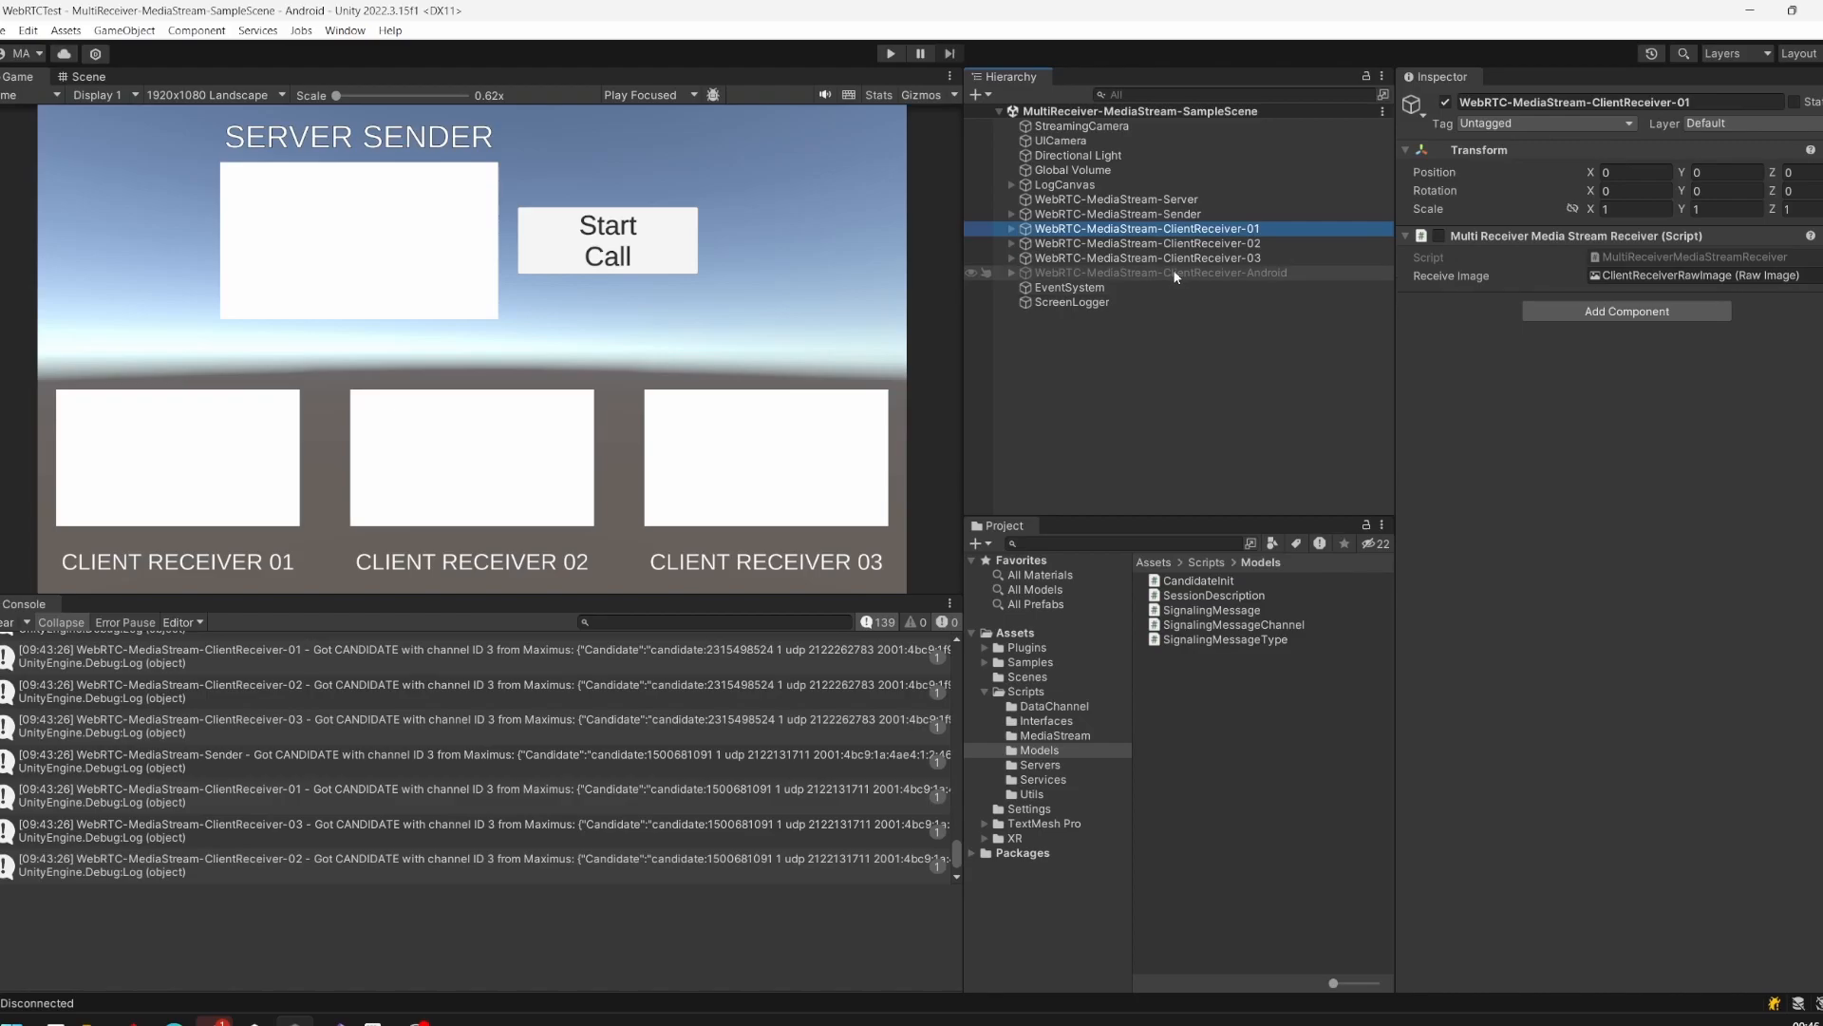
click(1093, 302)
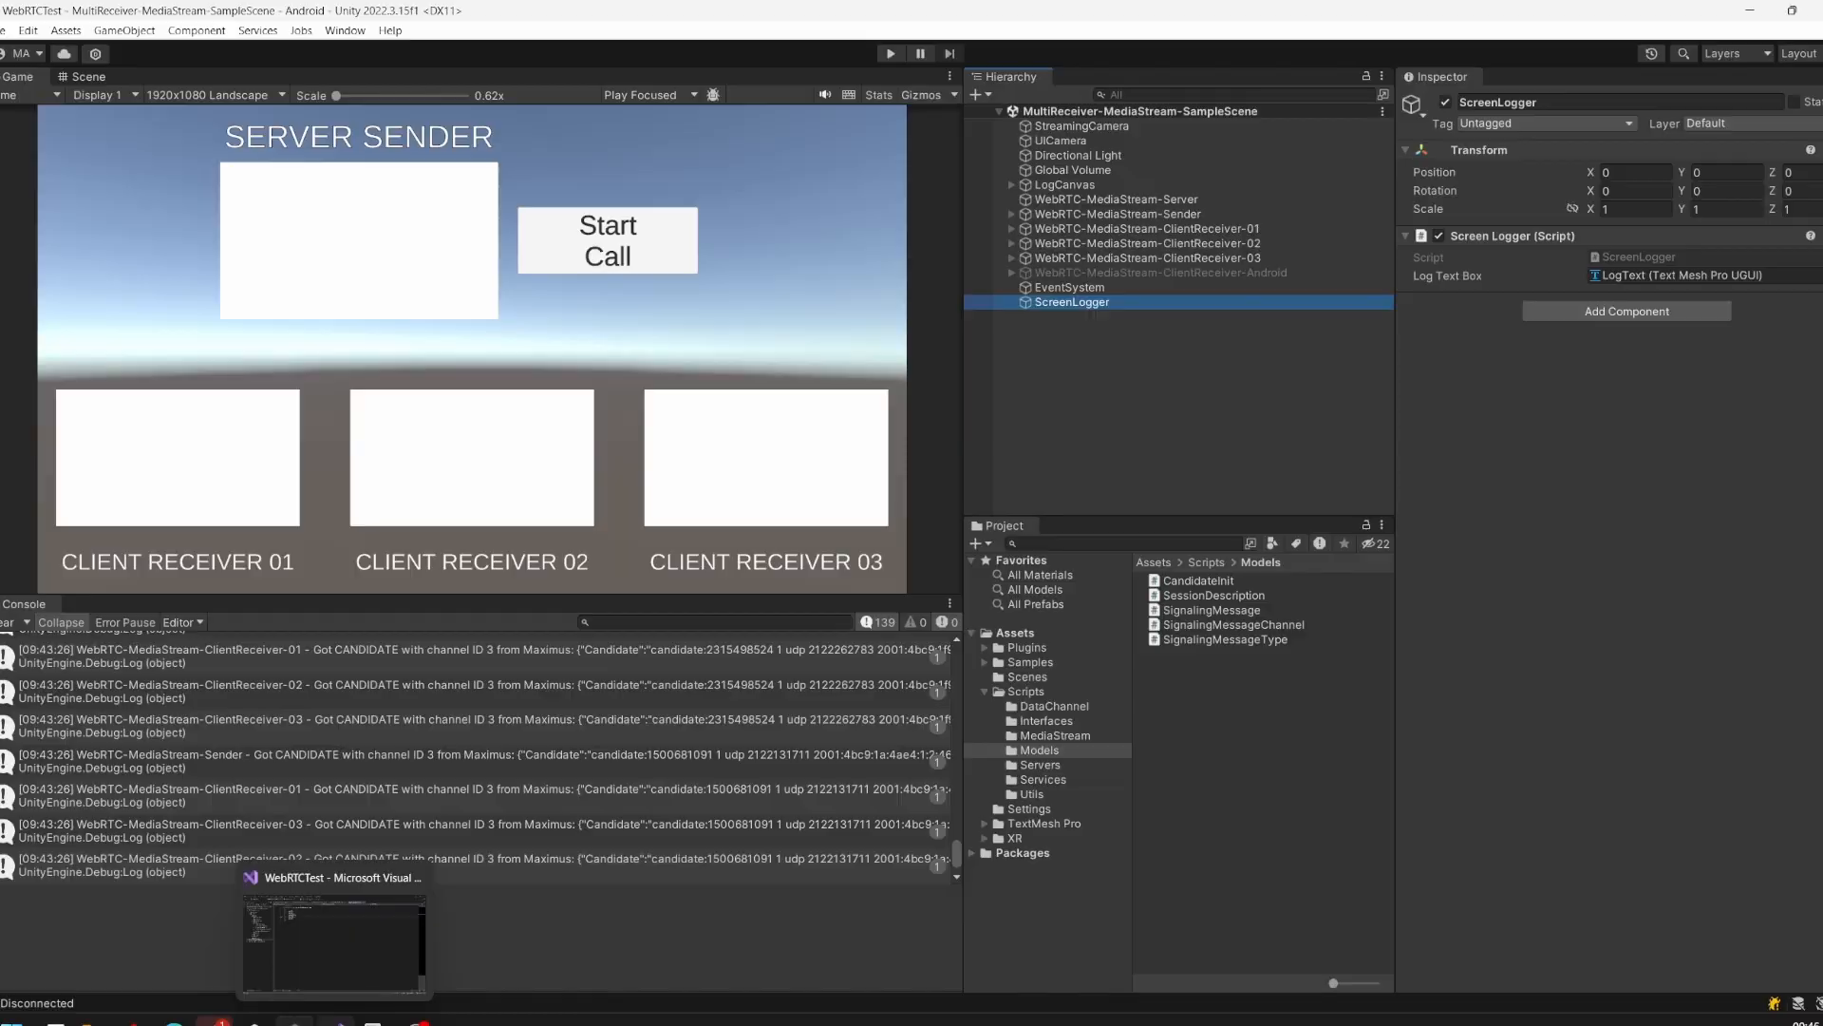
Highlight the CHANNEL entry in SignalingMessageType.cs, then bring up the star network screenshot
click(335, 1018)
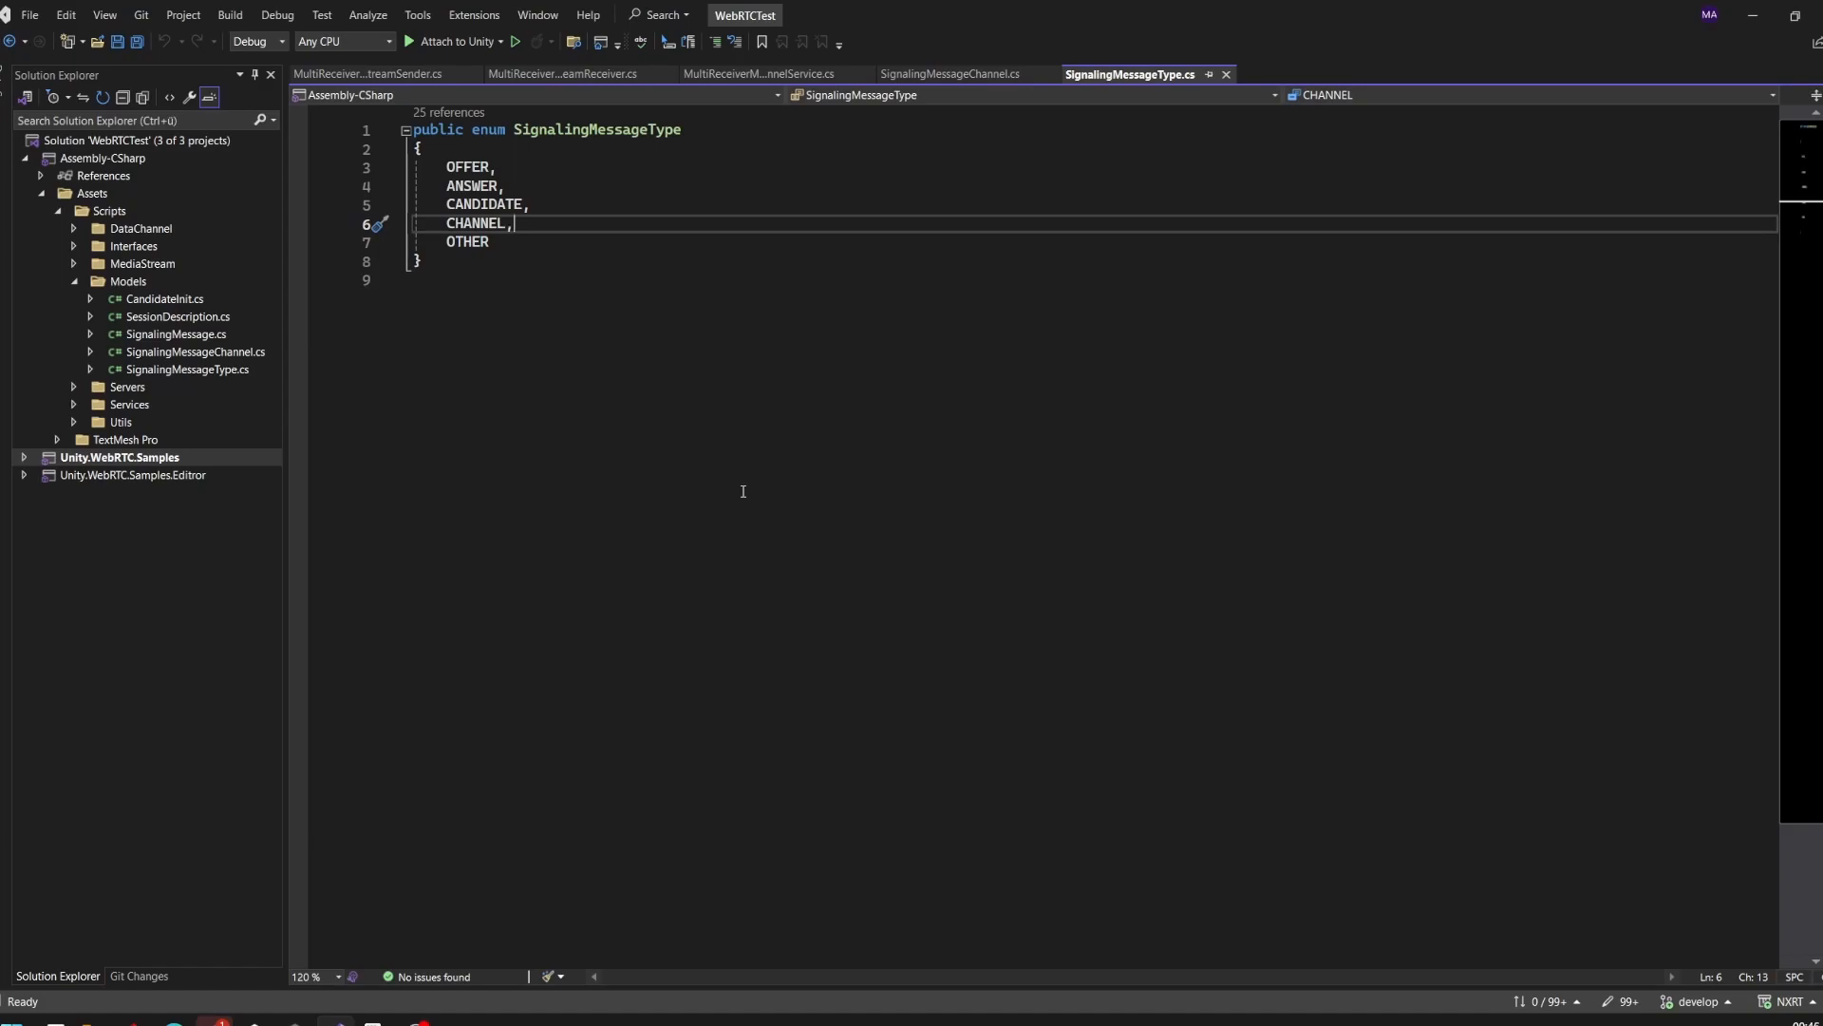
drag(533, 224, 413, 222)
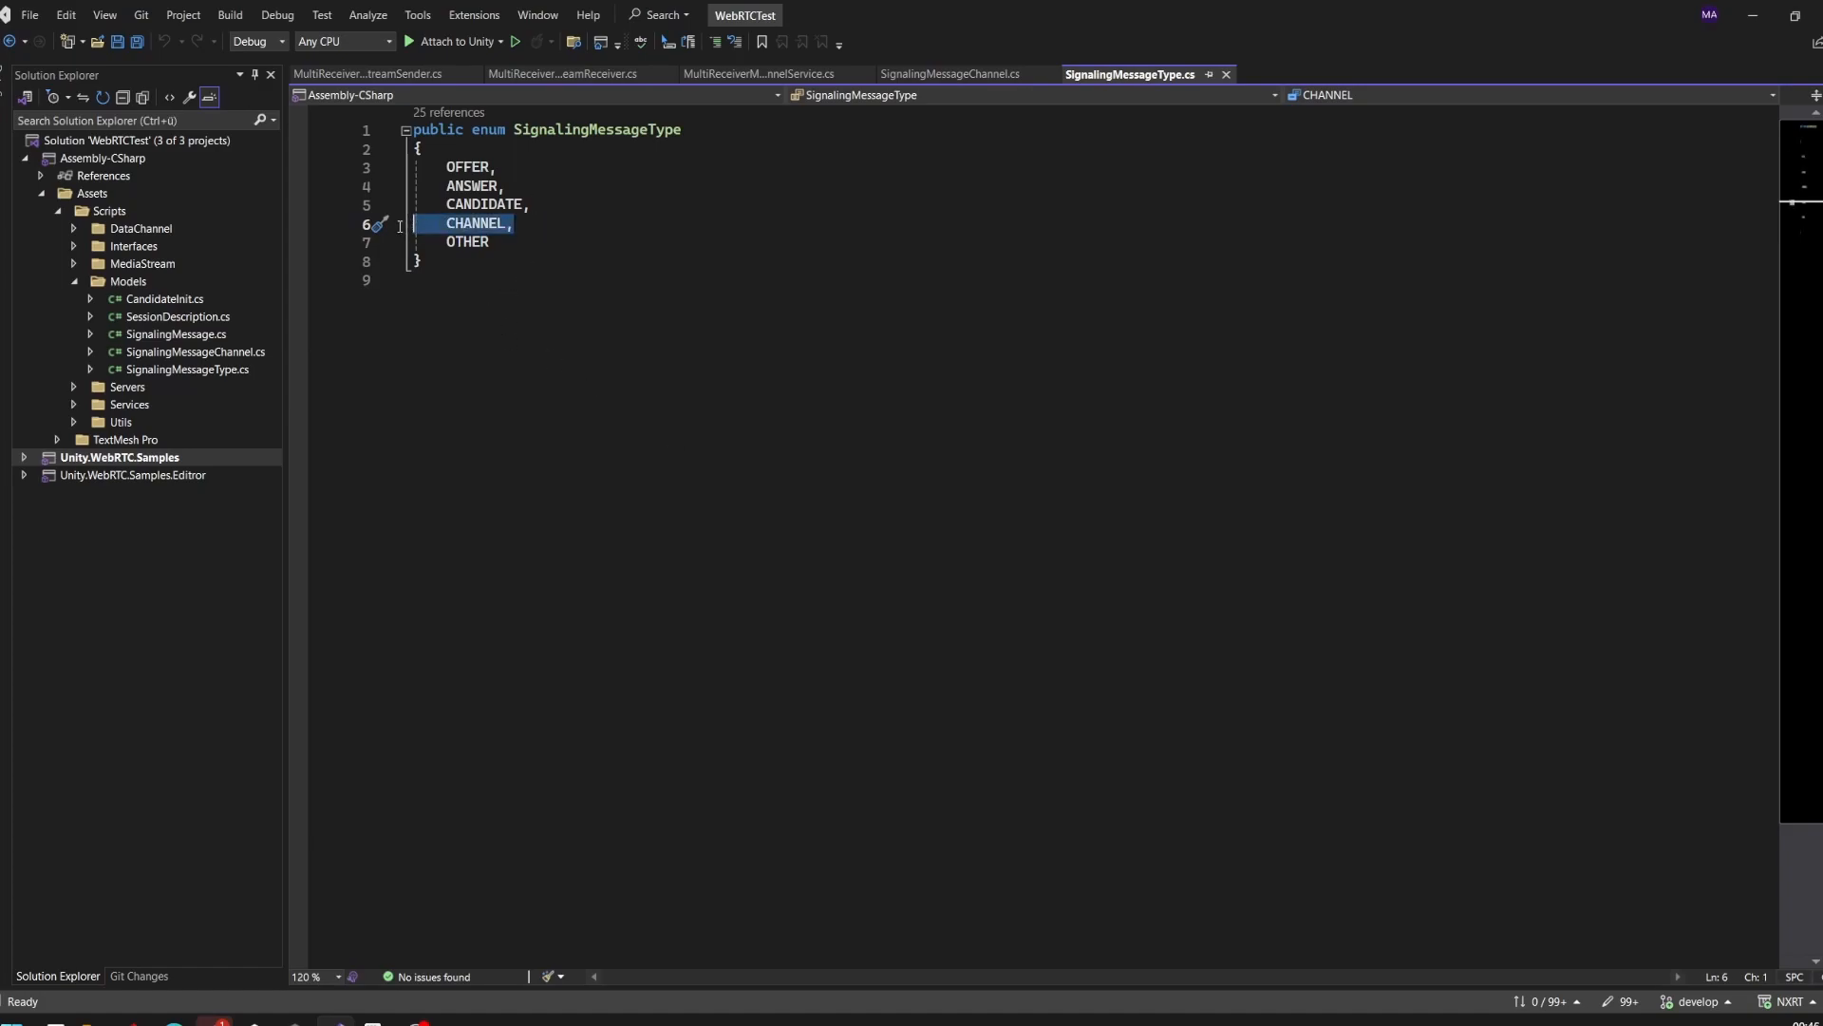
double_click(474, 222)
click(480, 368)
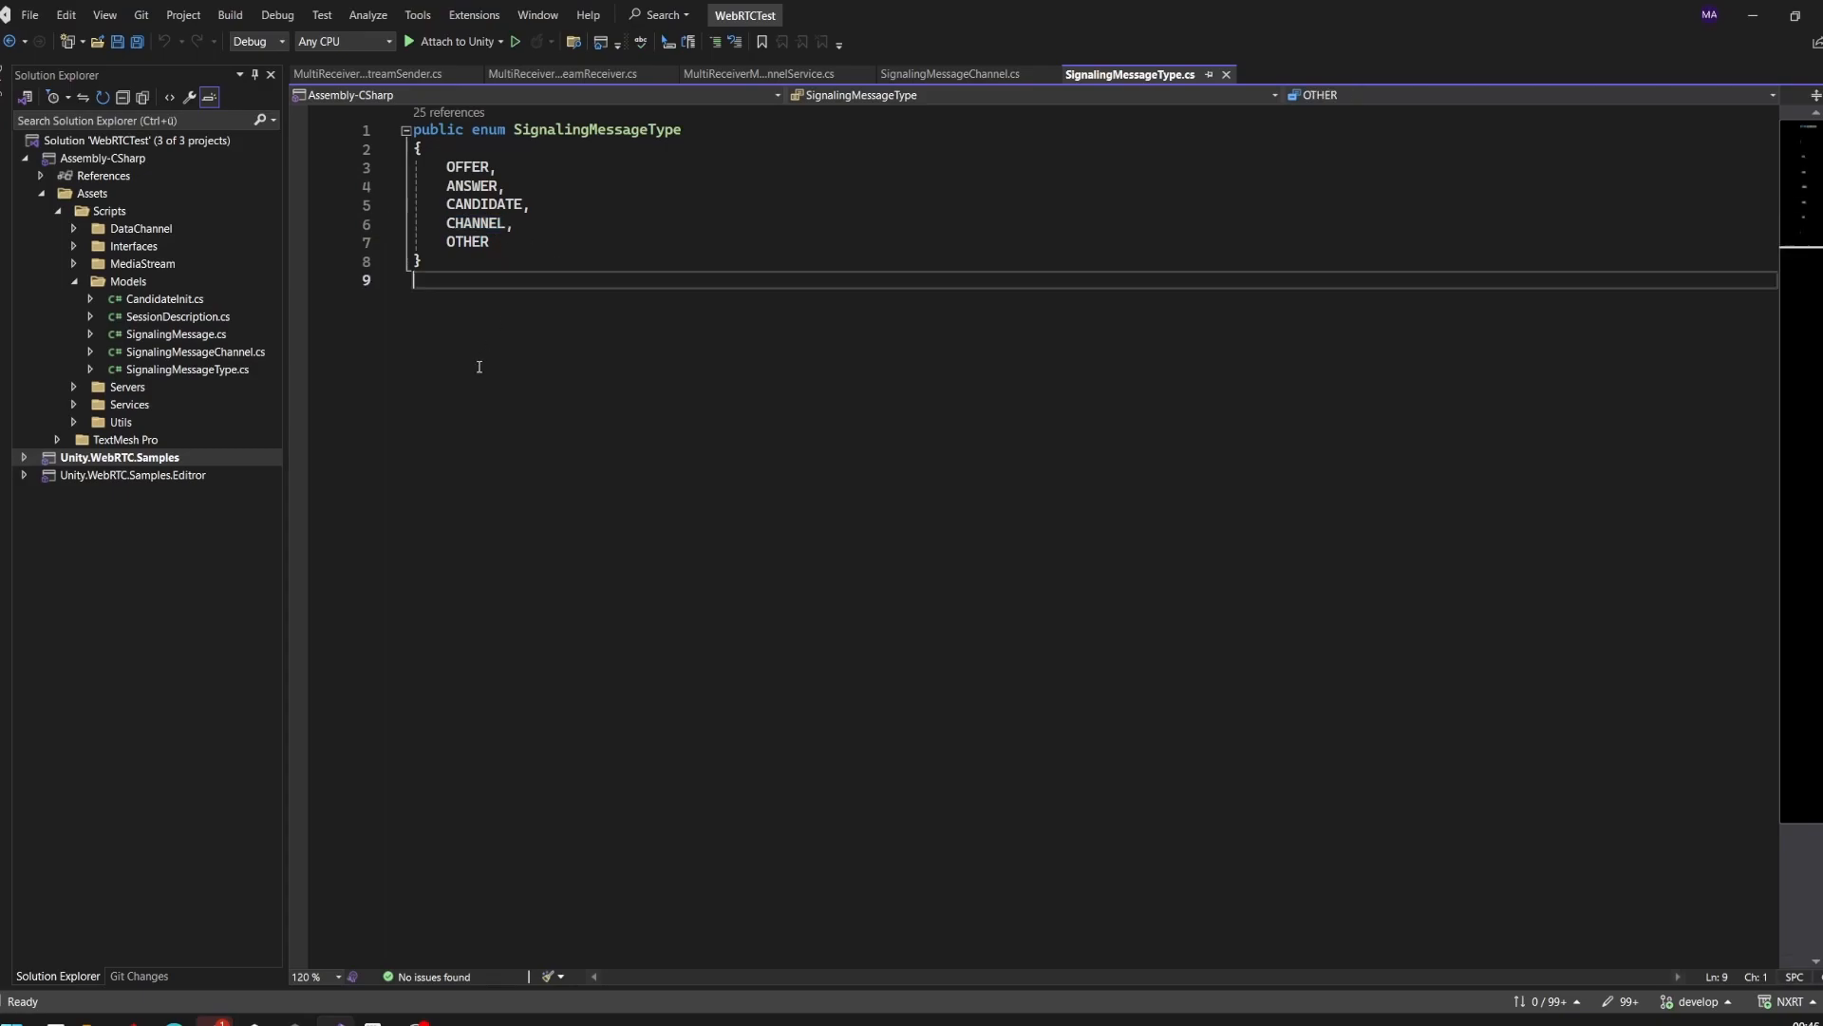
click(382, 1019)
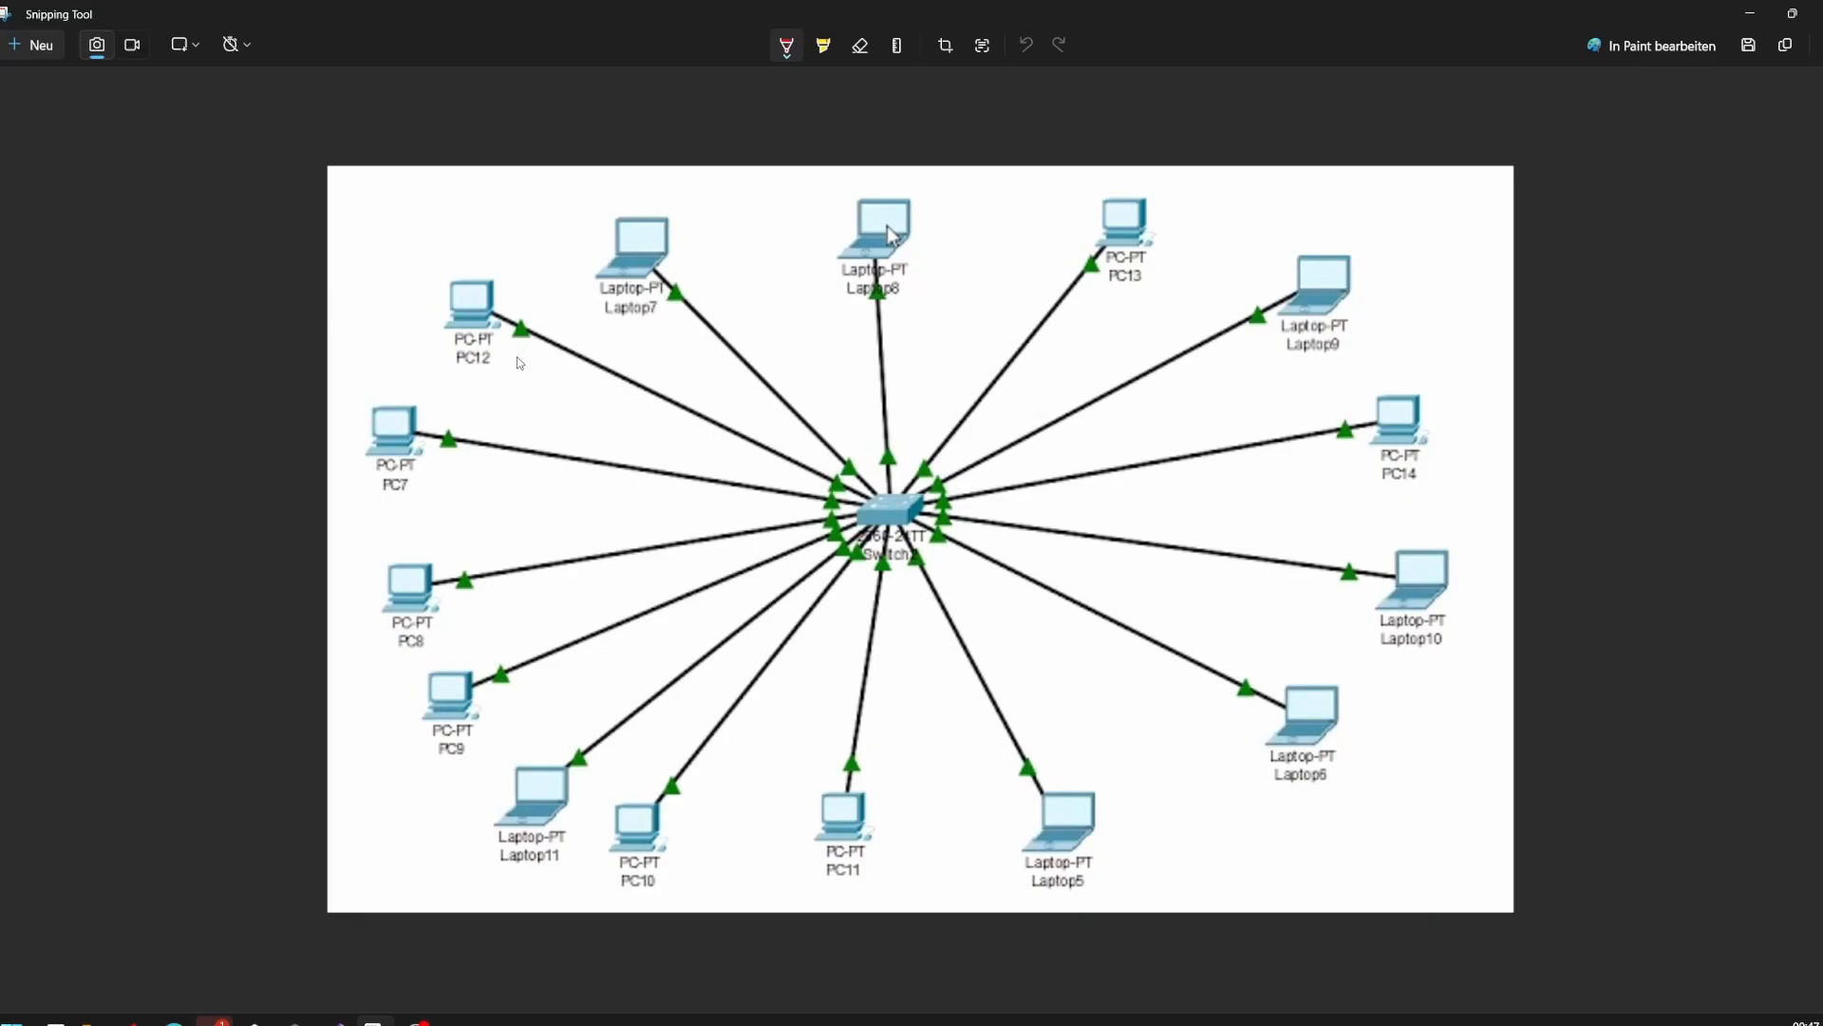
Minimize the diagram and check CHANNEL's tooltip value of 3 in SignalingMessageType.cs
click(1749, 16)
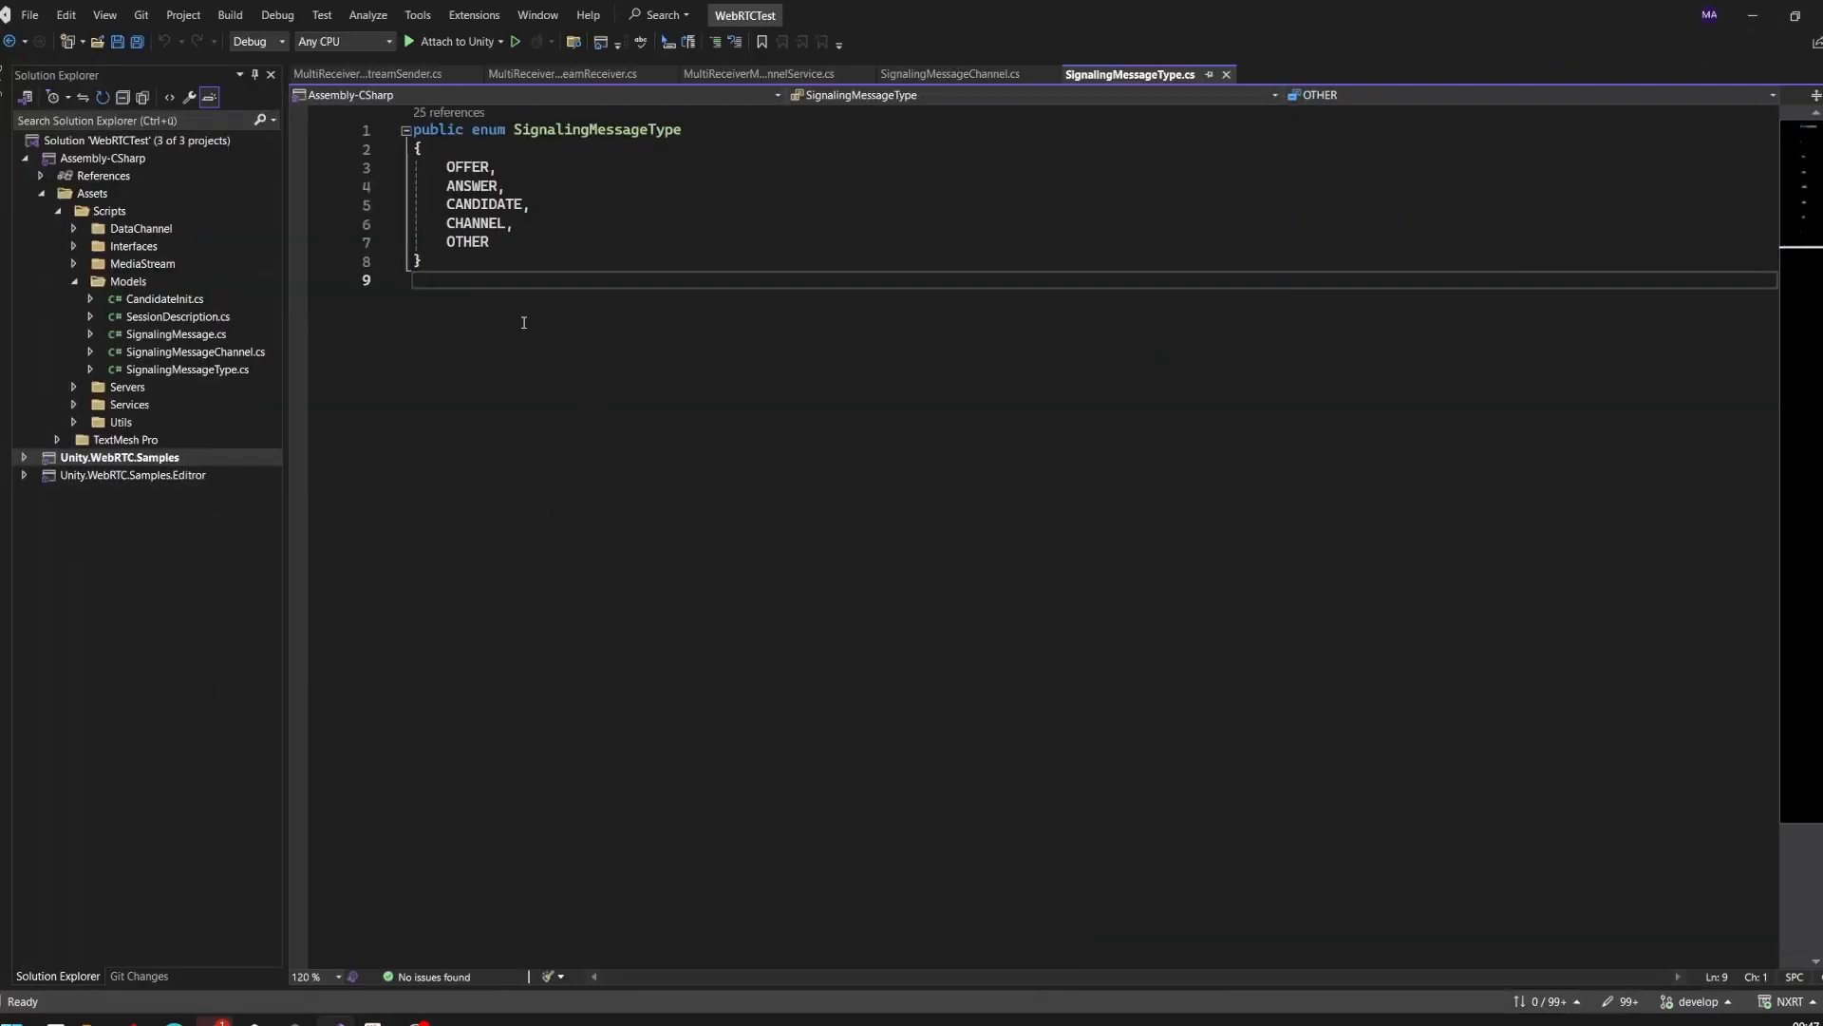
double_click(475, 225)
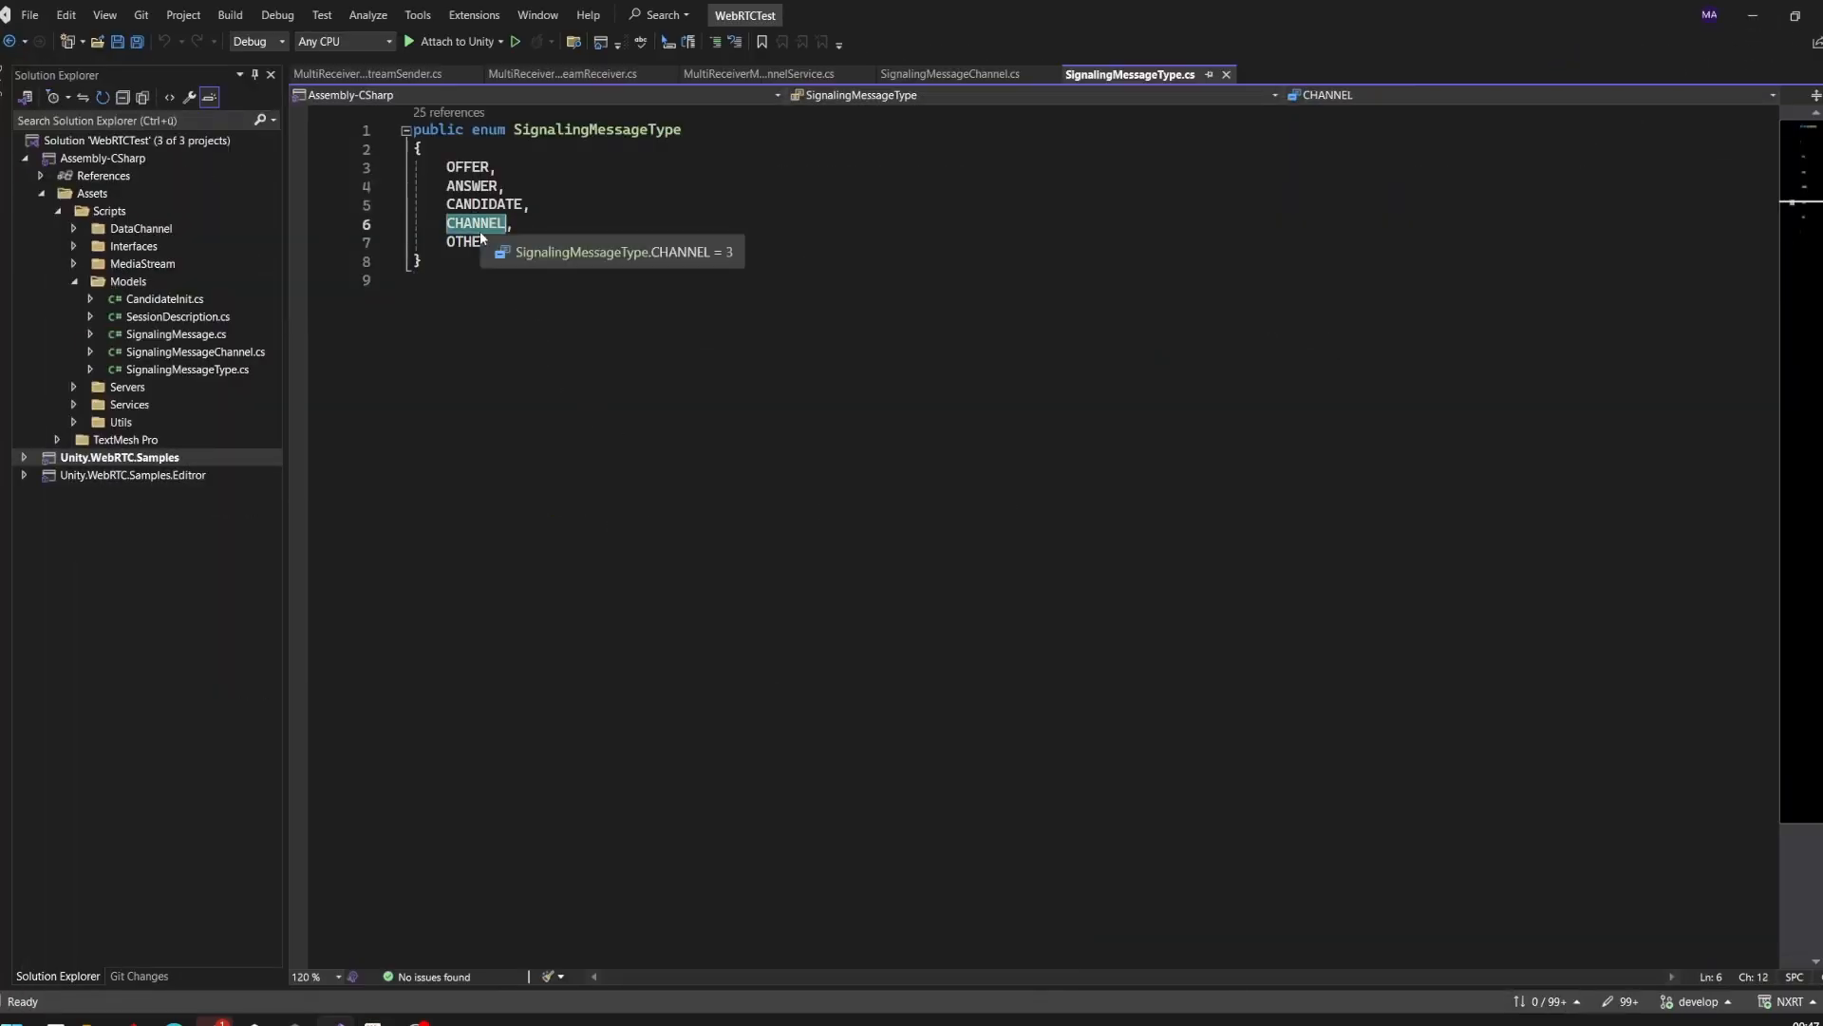
click(536, 219)
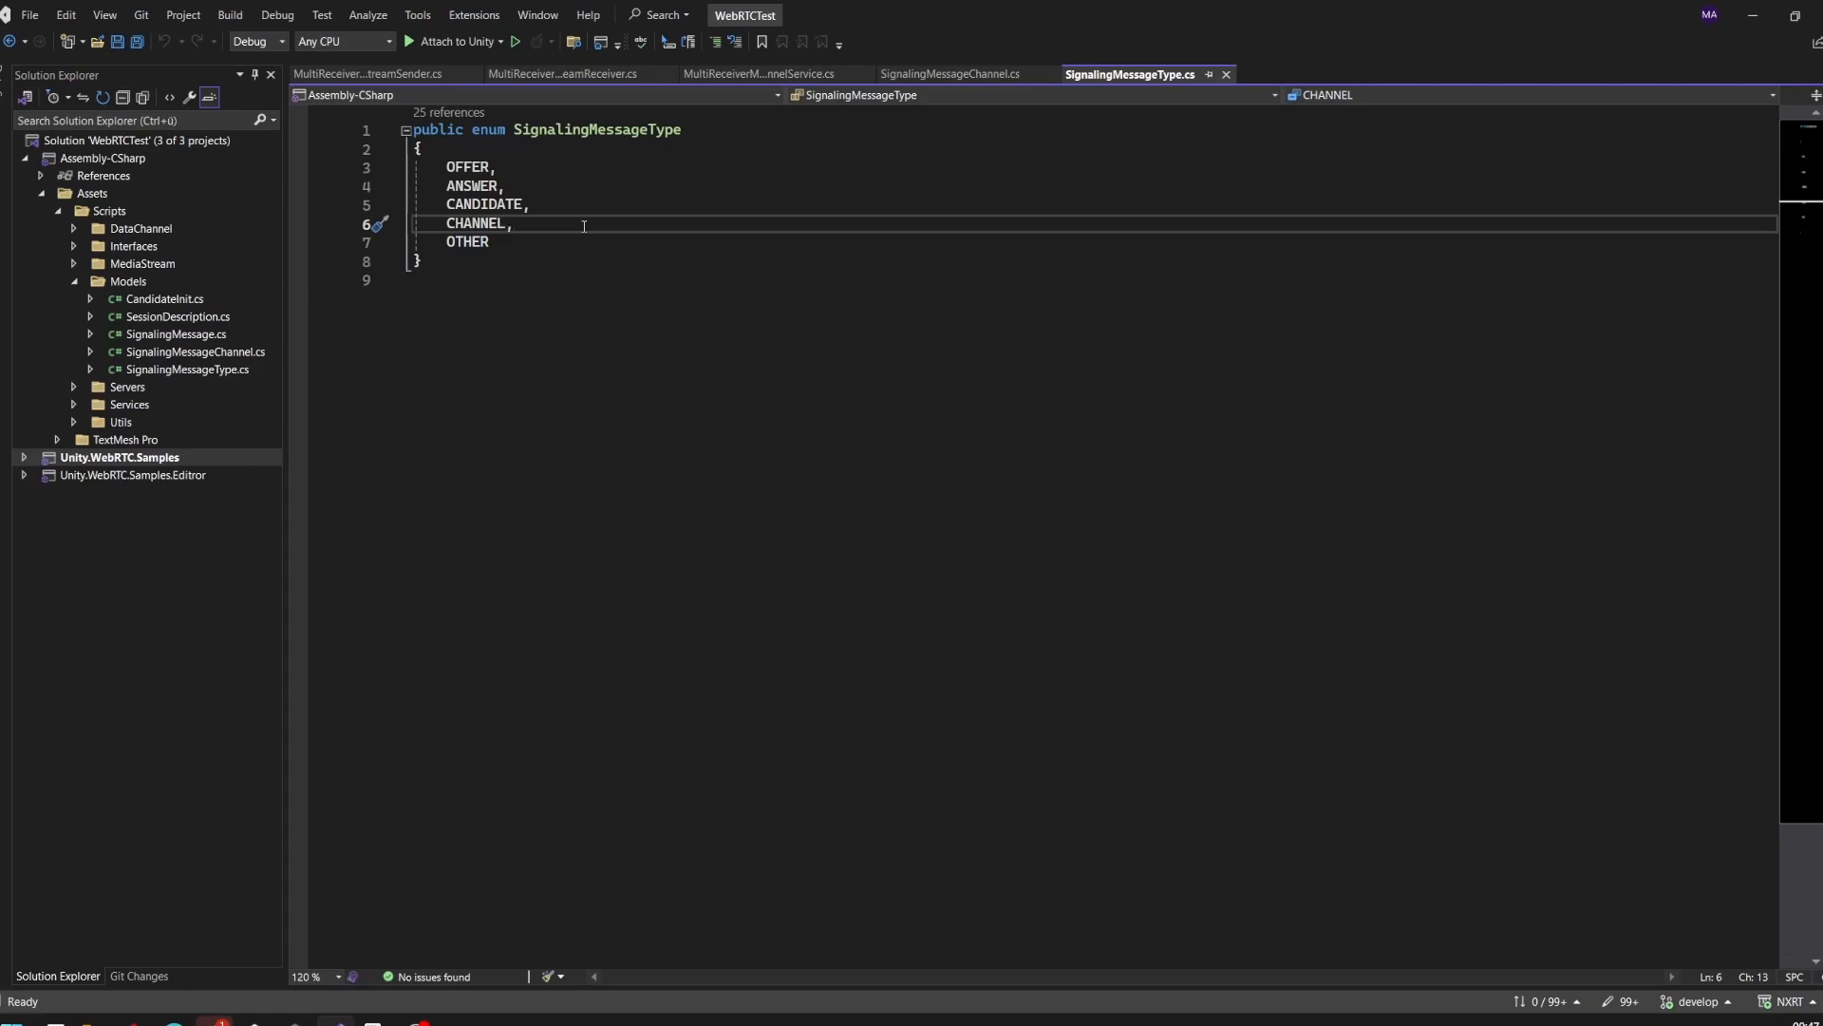
click(949, 74)
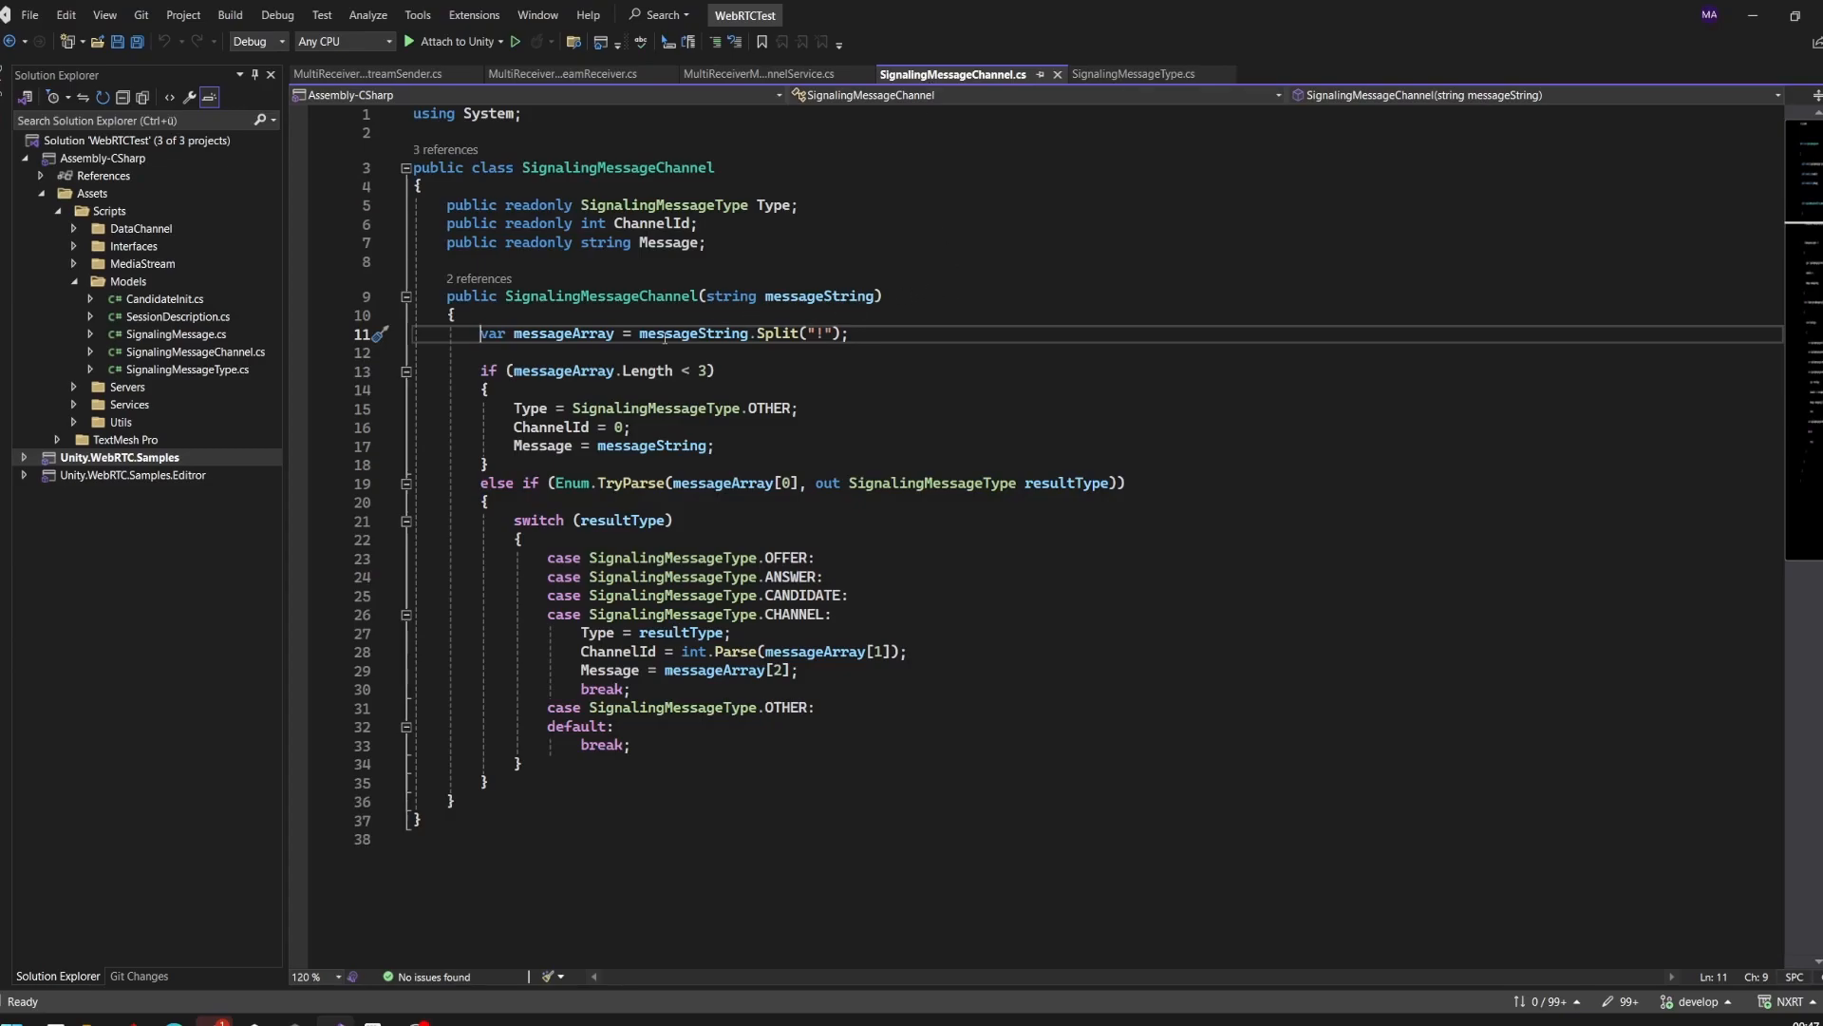
drag(479, 371, 742, 367)
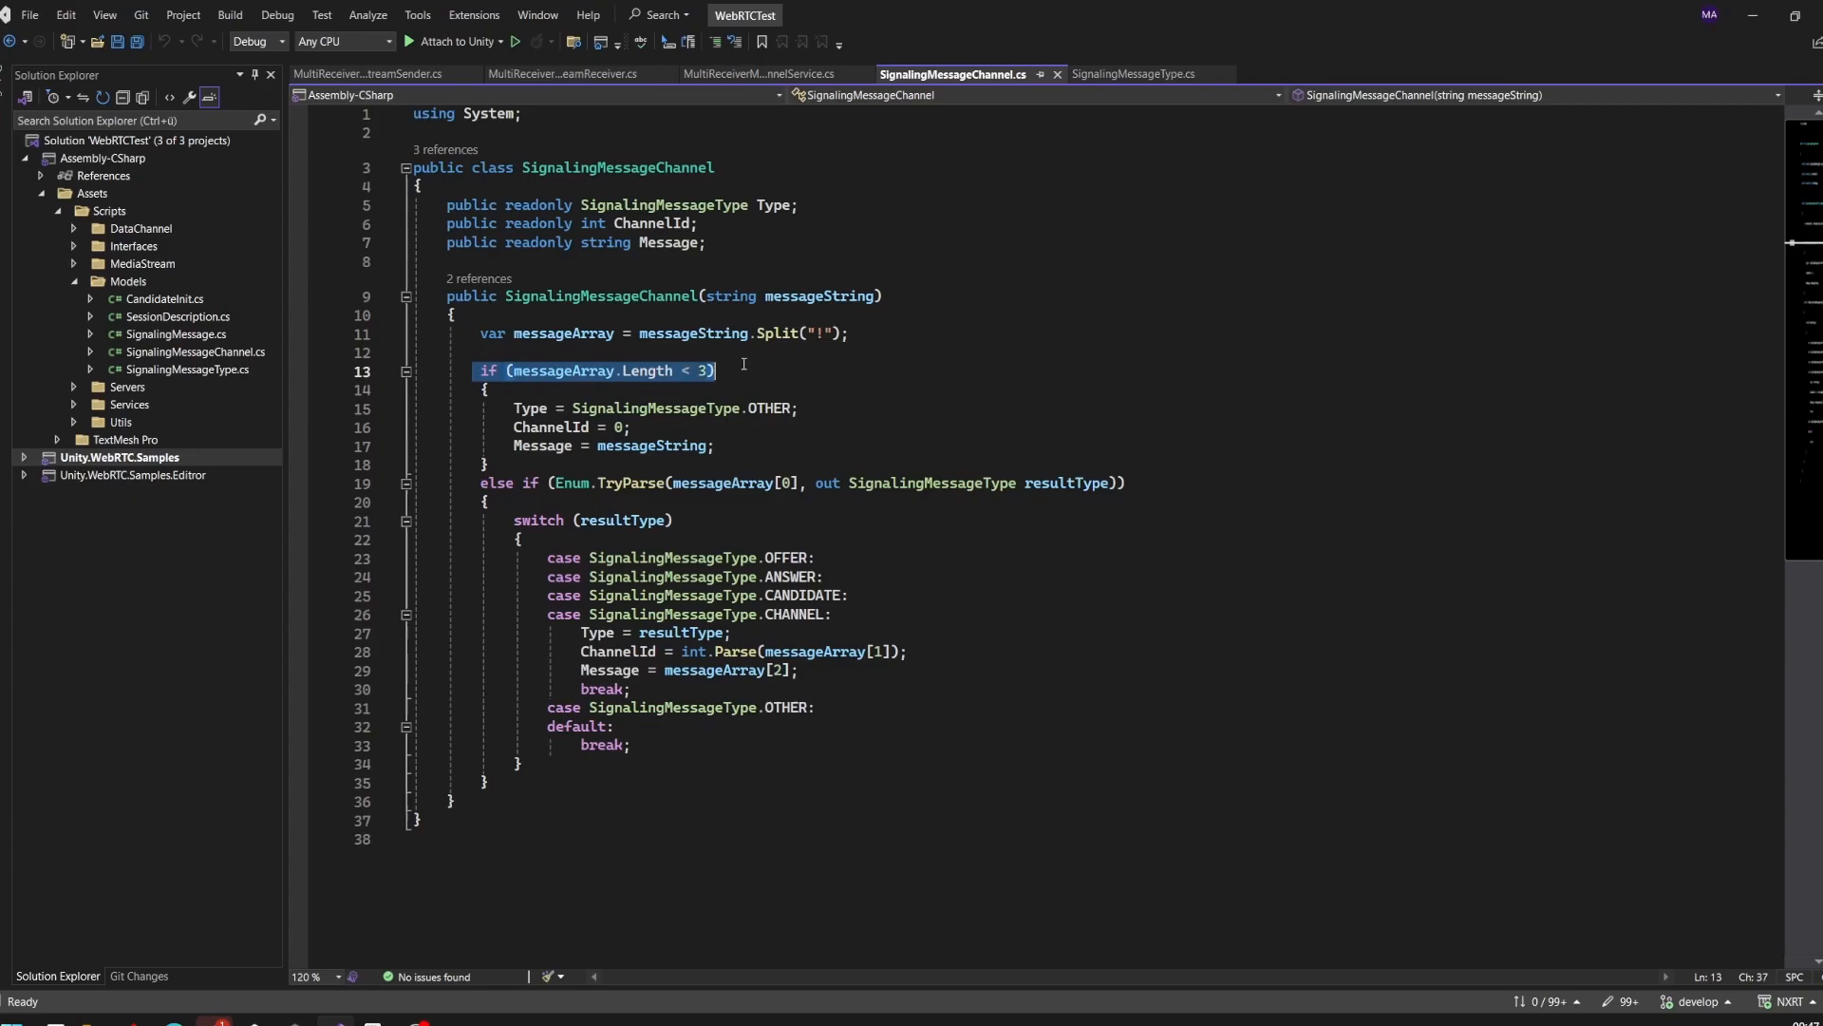
click(822, 334)
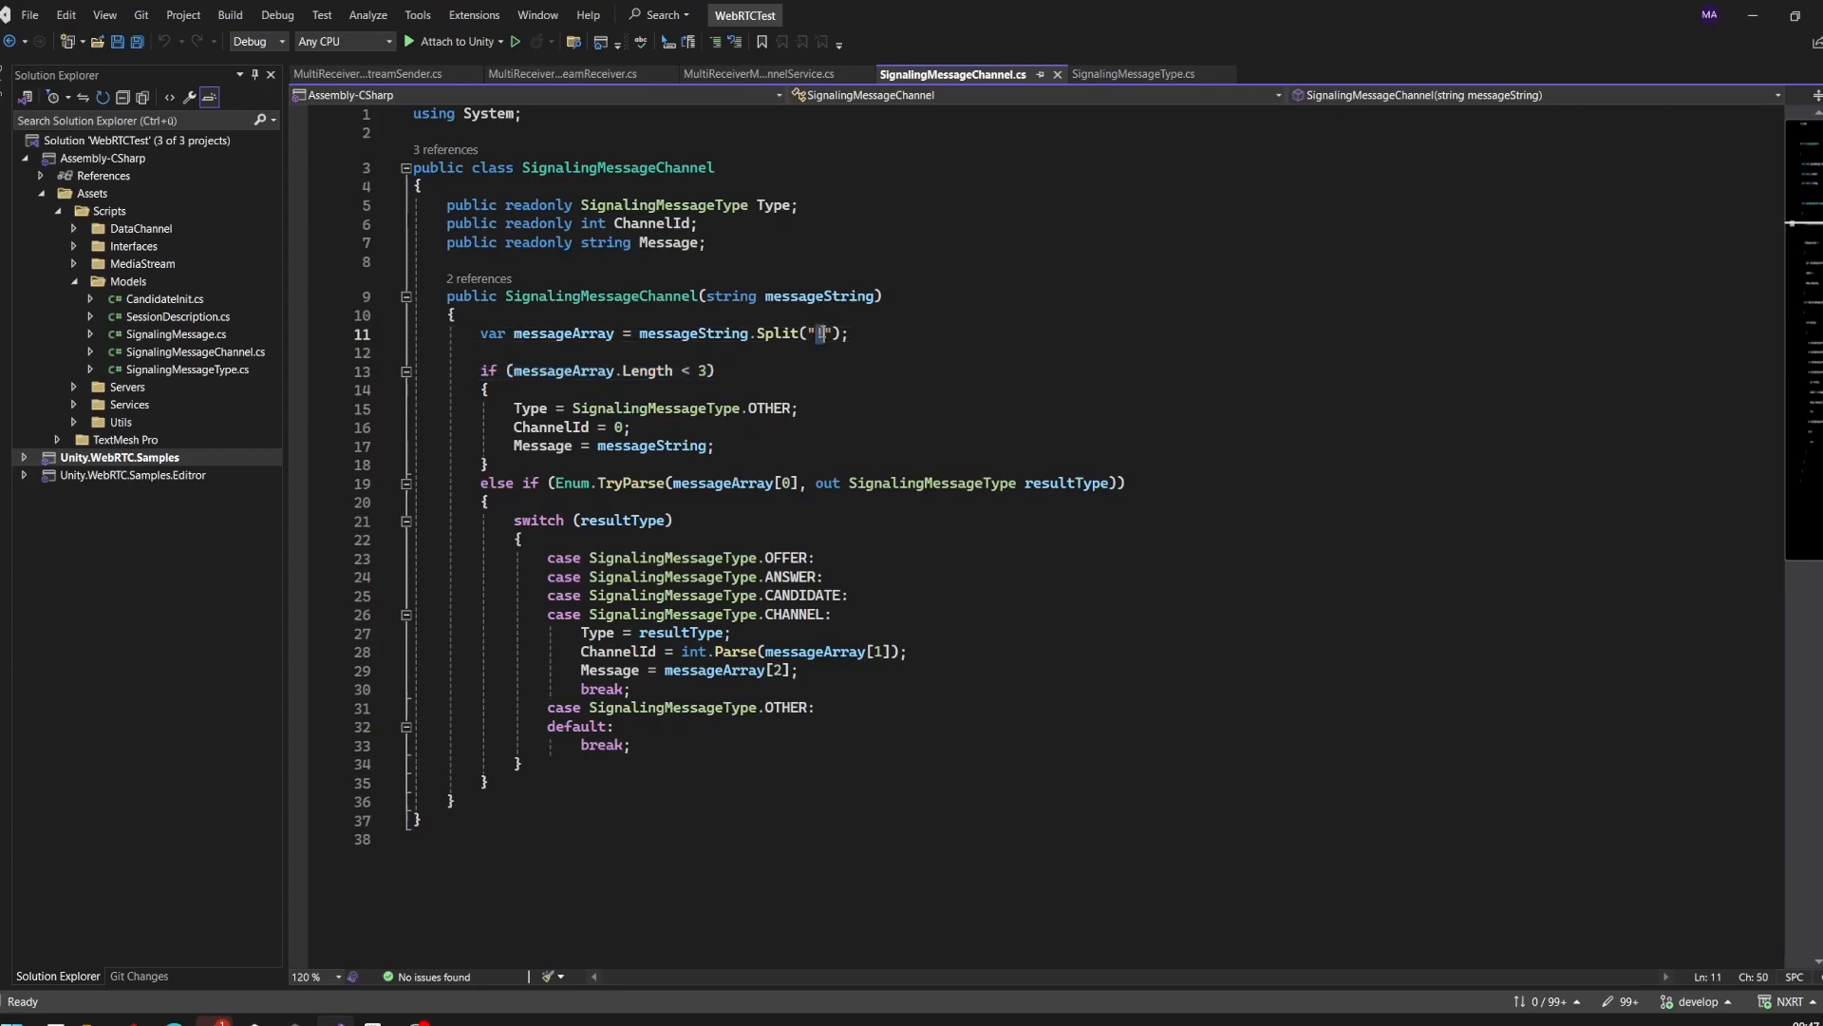
click(898, 427)
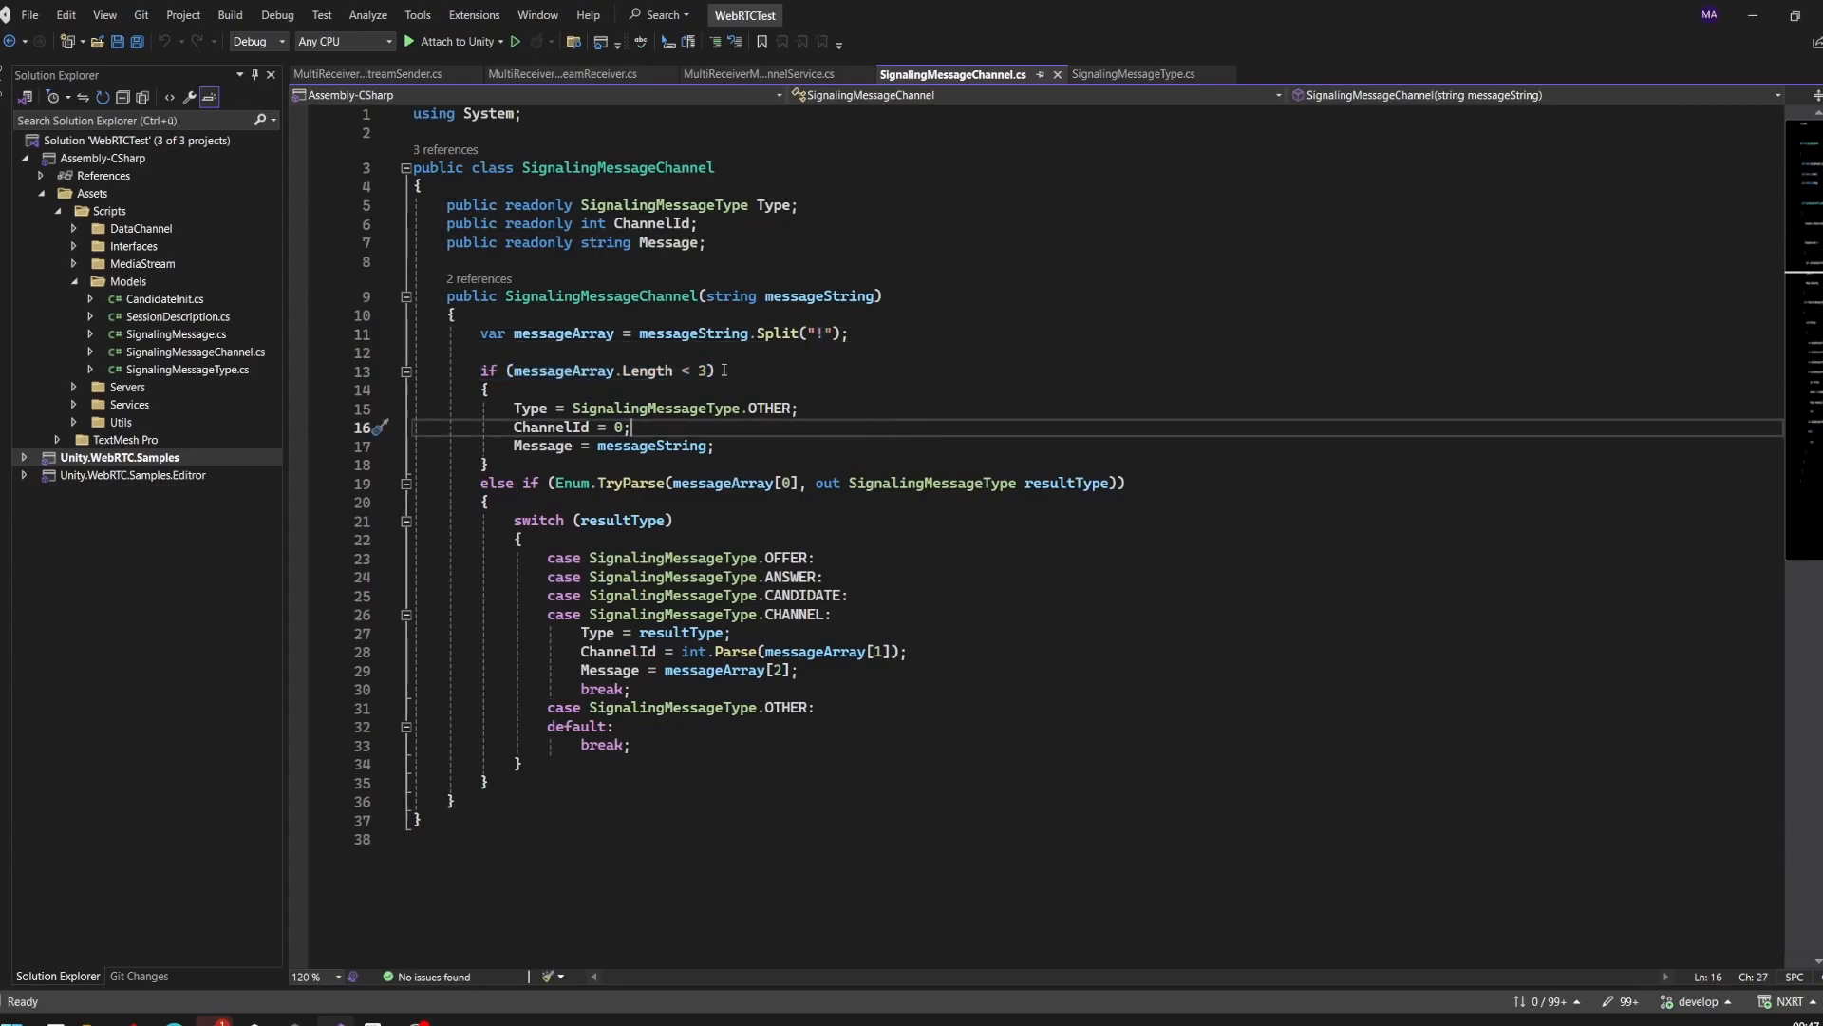
drag(513, 408, 806, 407)
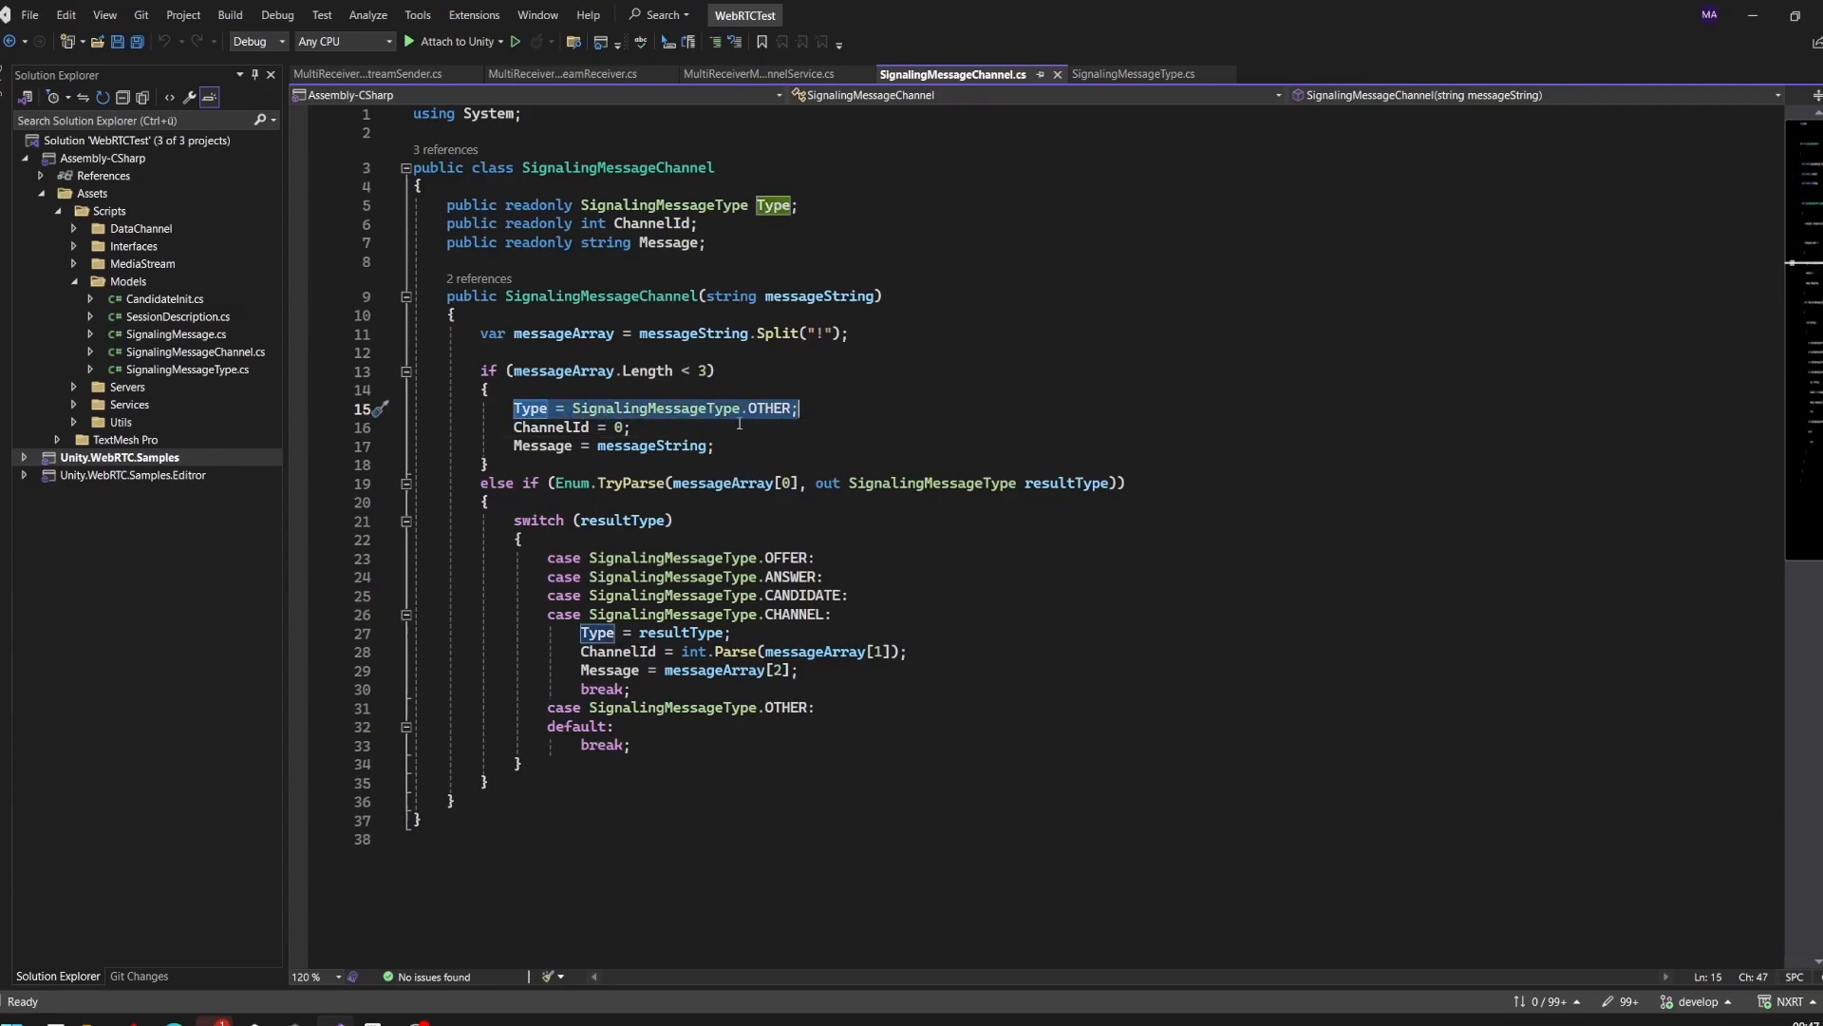
click(632, 426)
drag(632, 426, 513, 427)
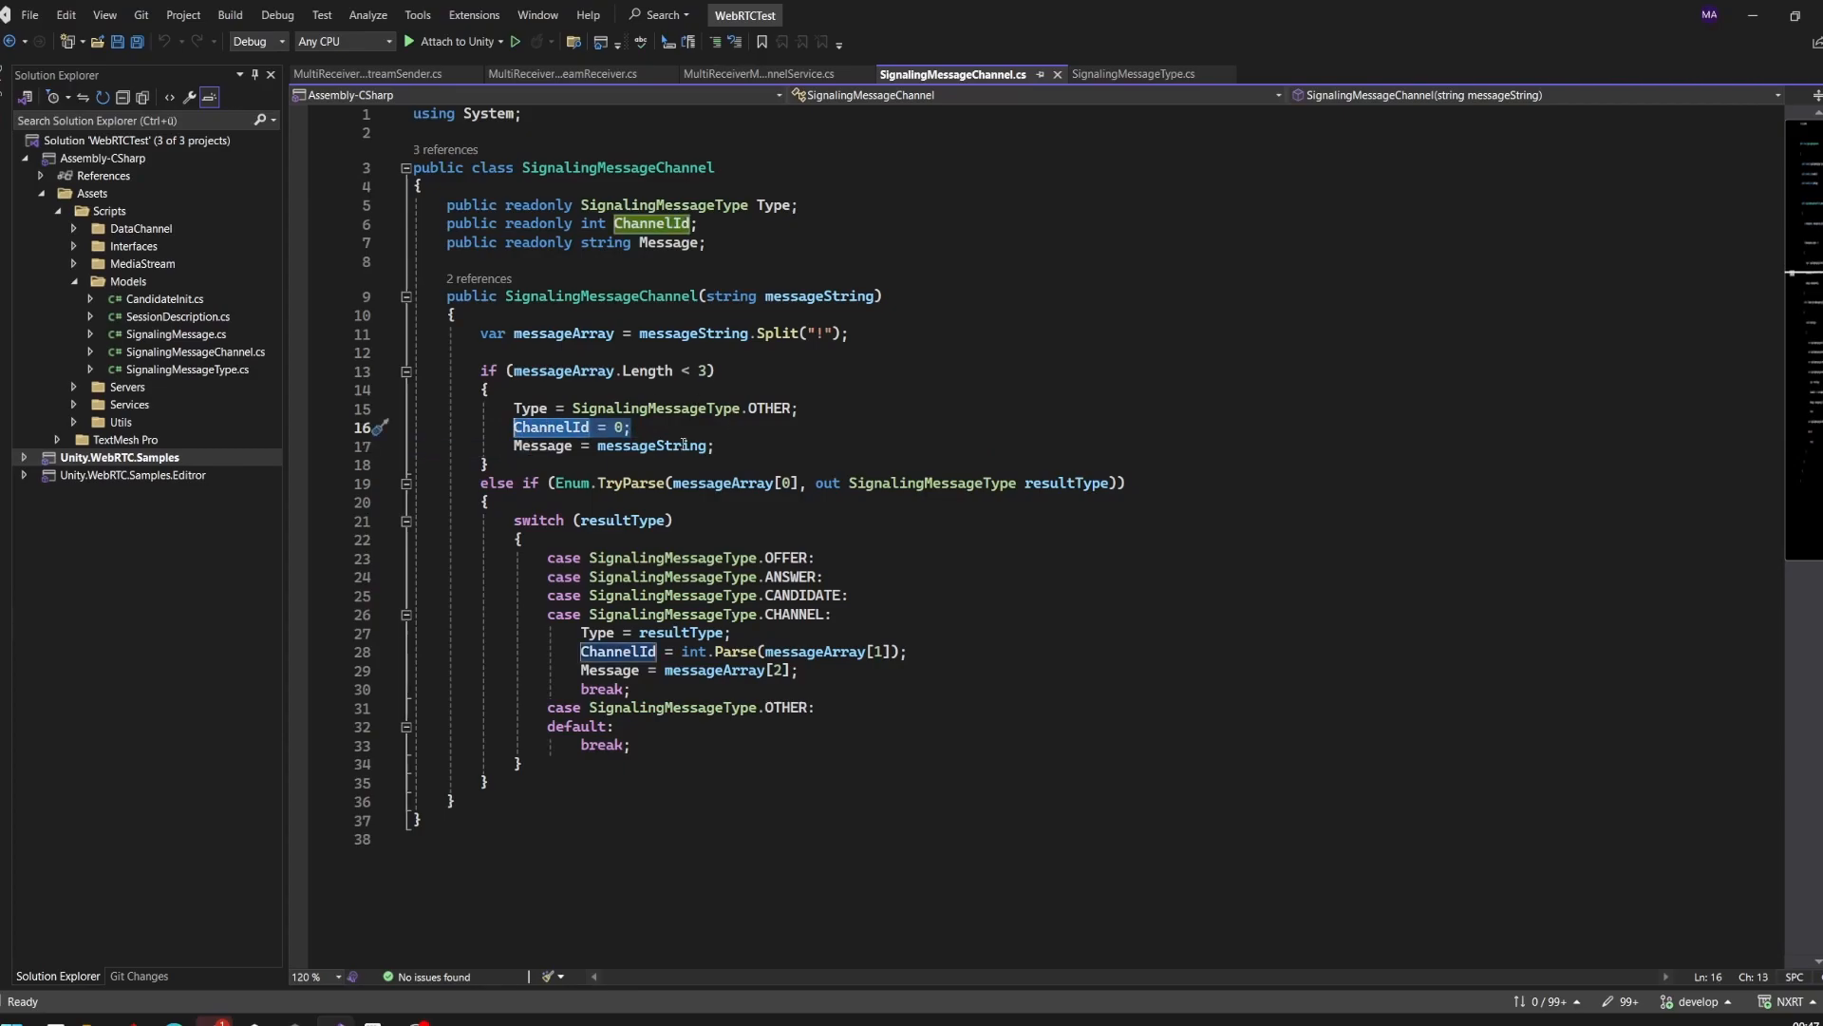
drag(714, 446, 508, 446)
click(1083, 558)
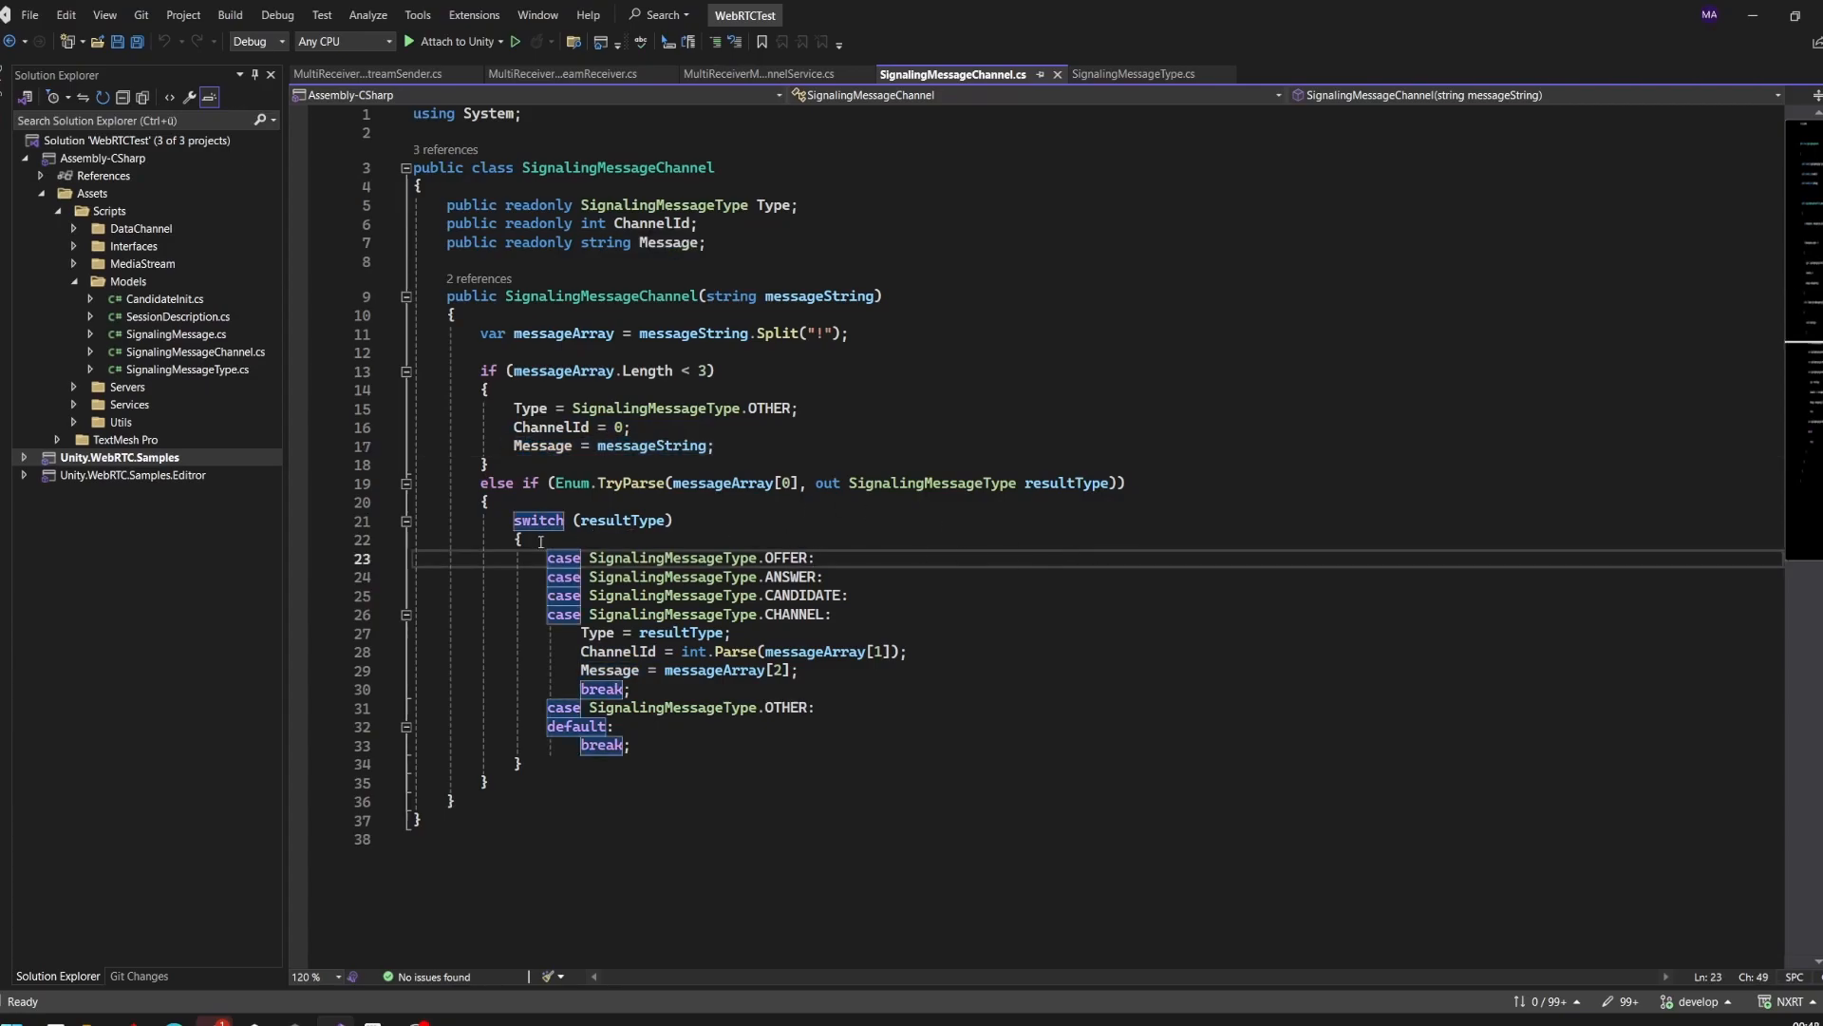
drag(510, 521, 524, 765)
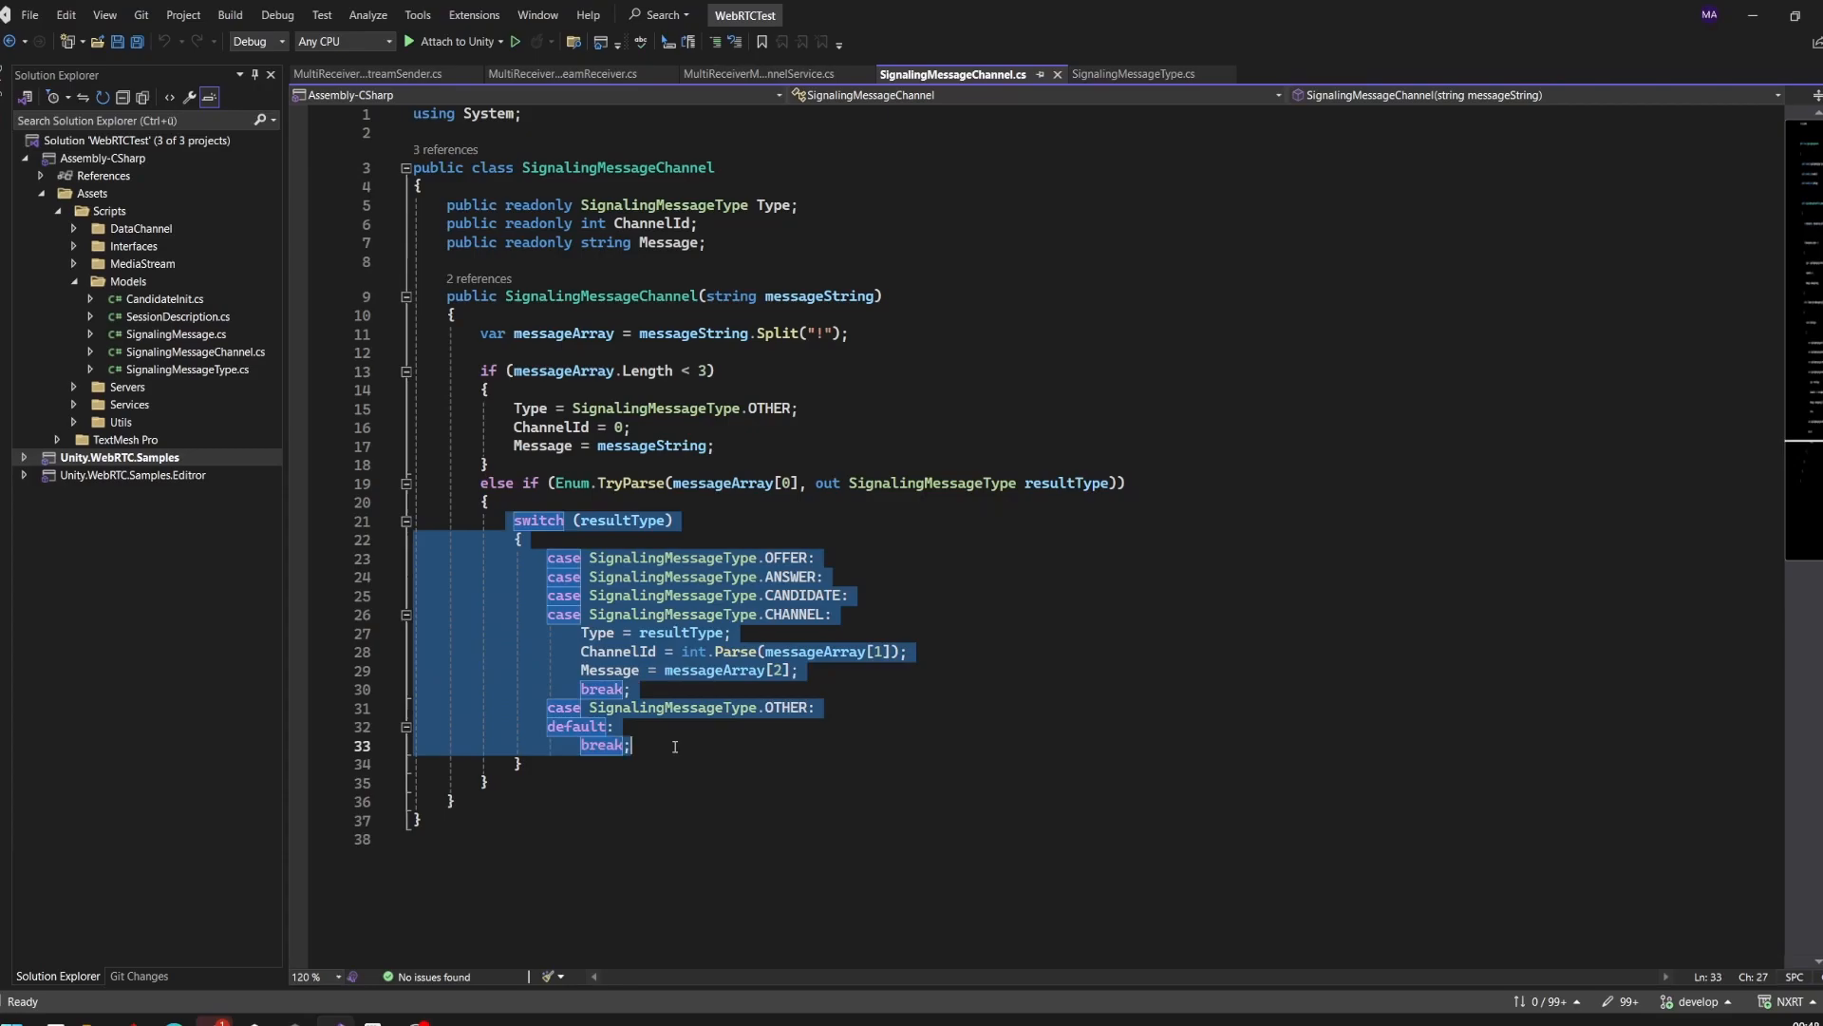
click(484, 501)
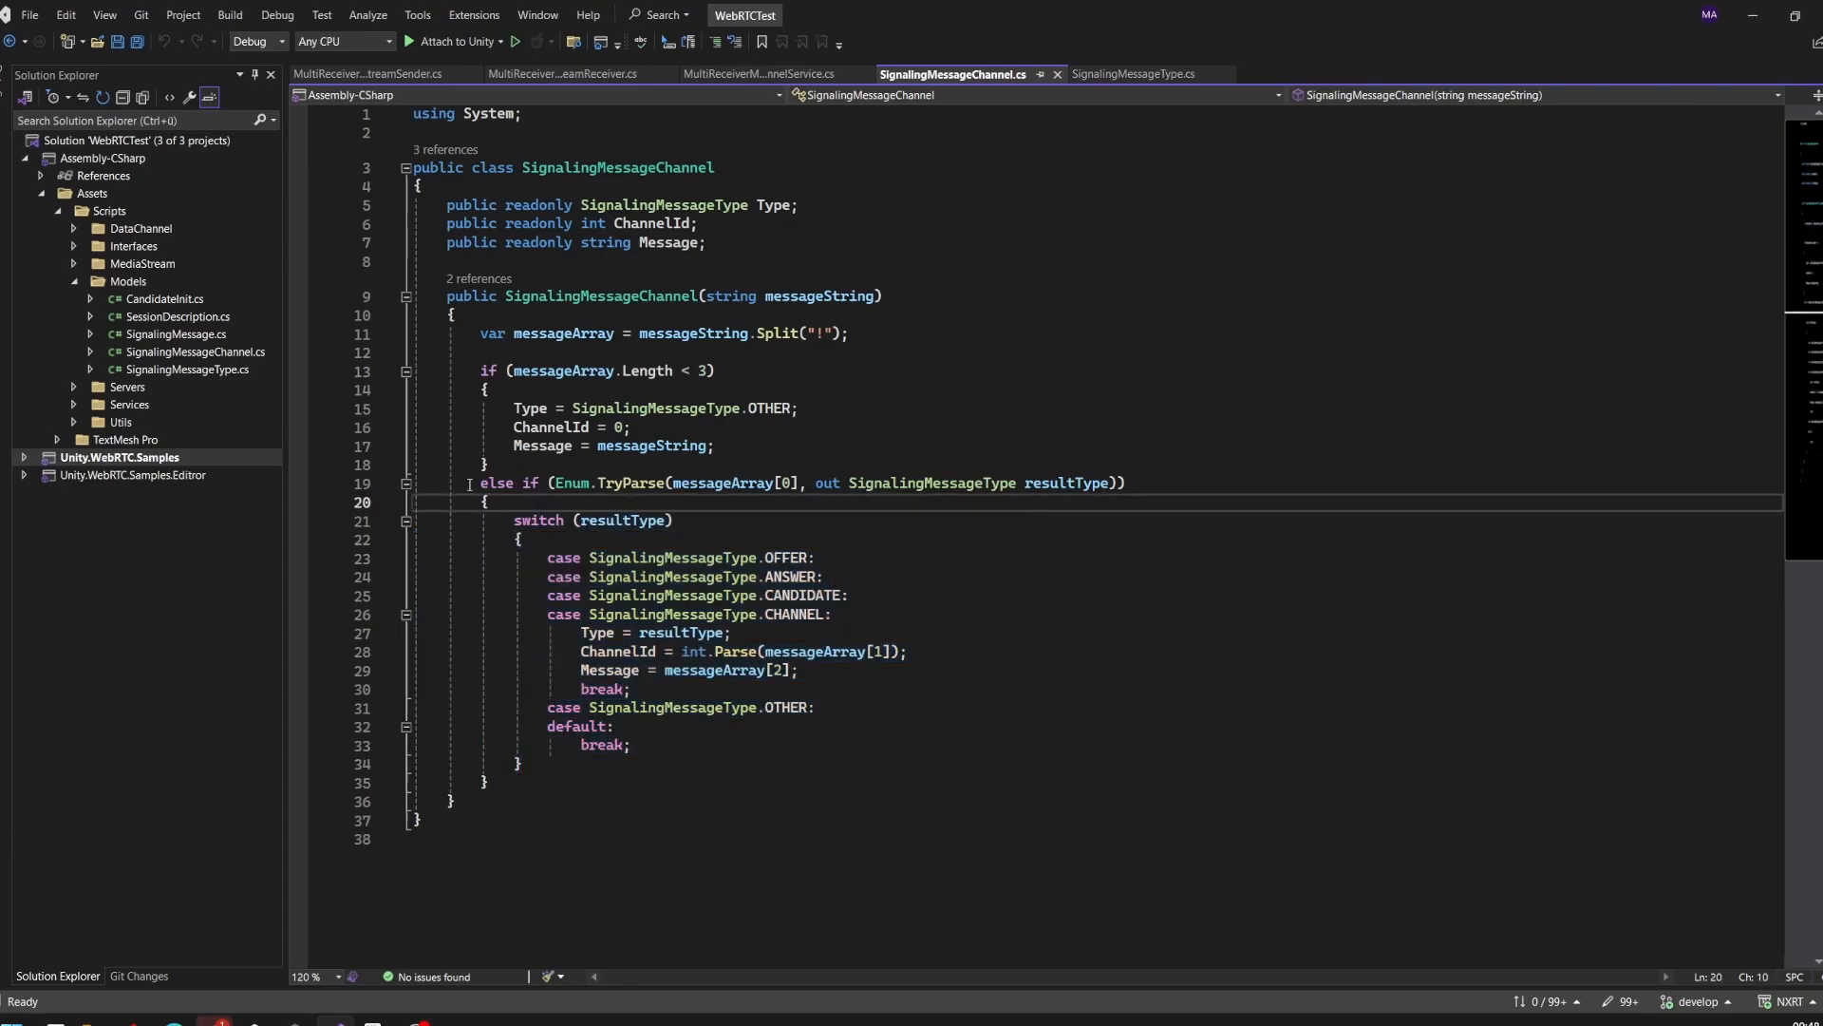
drag(473, 483, 677, 522)
drag(492, 464, 513, 408)
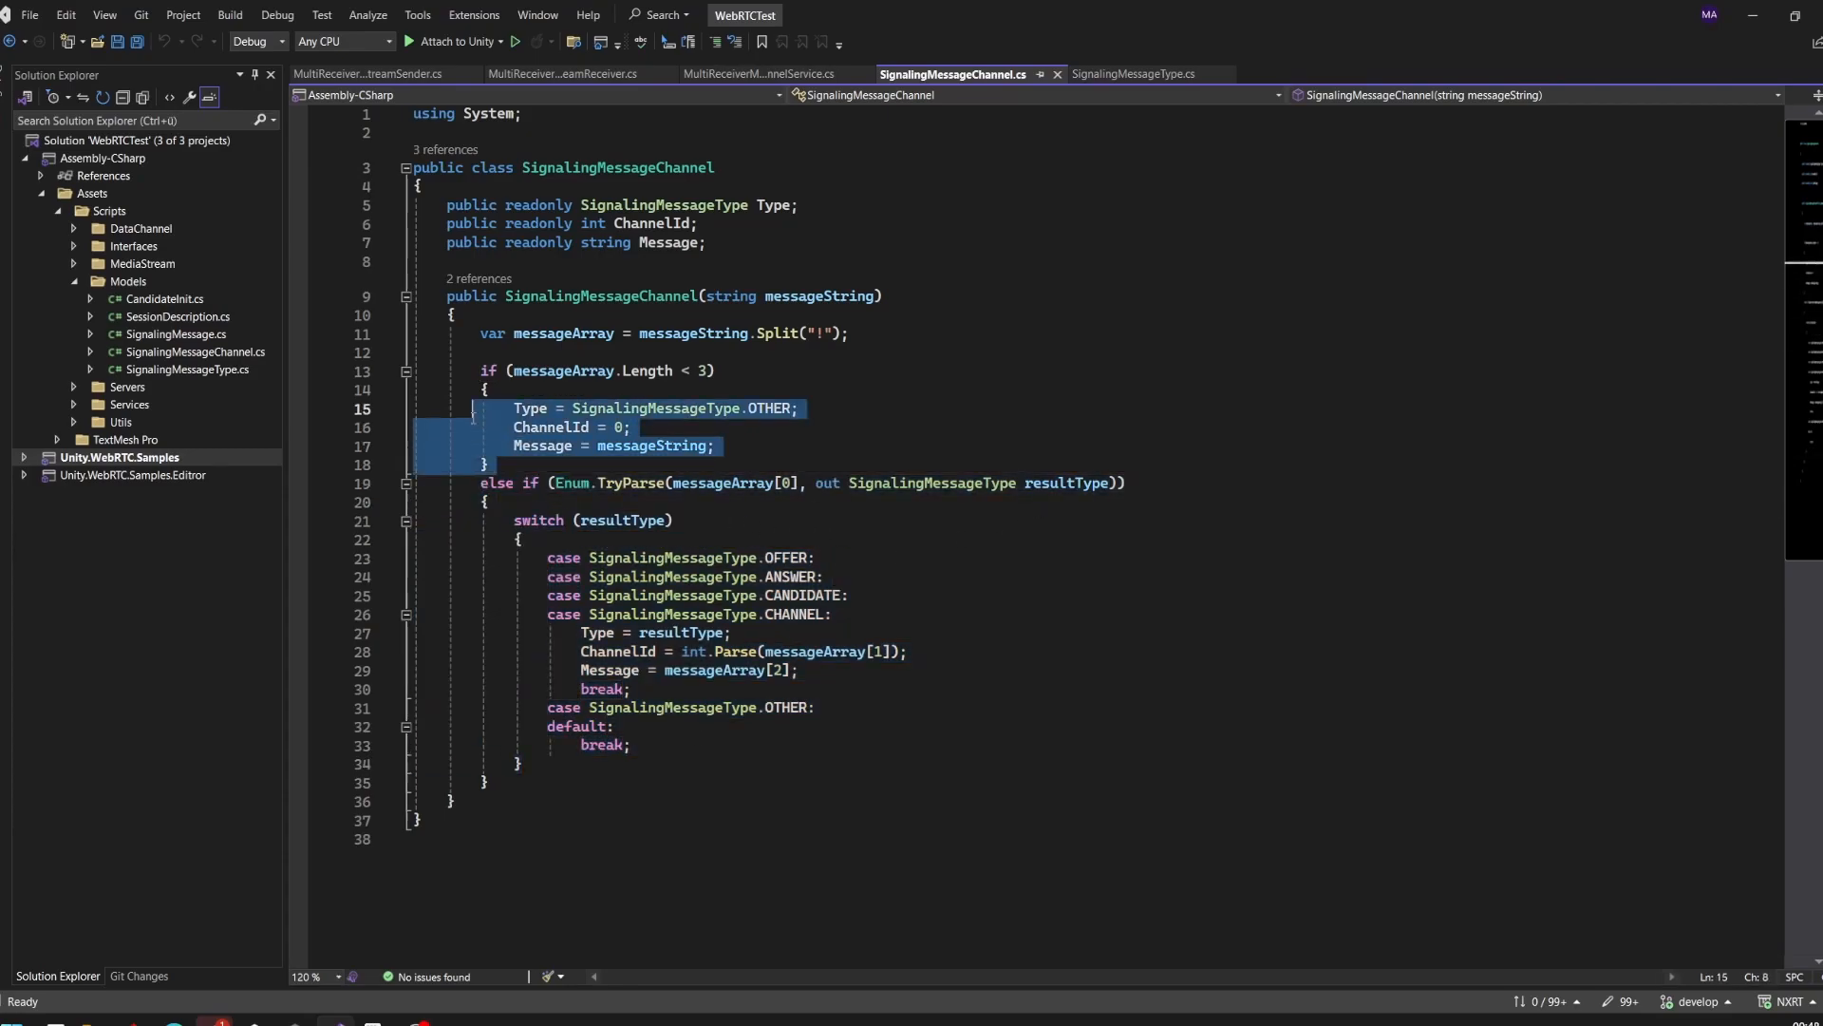
click(961, 425)
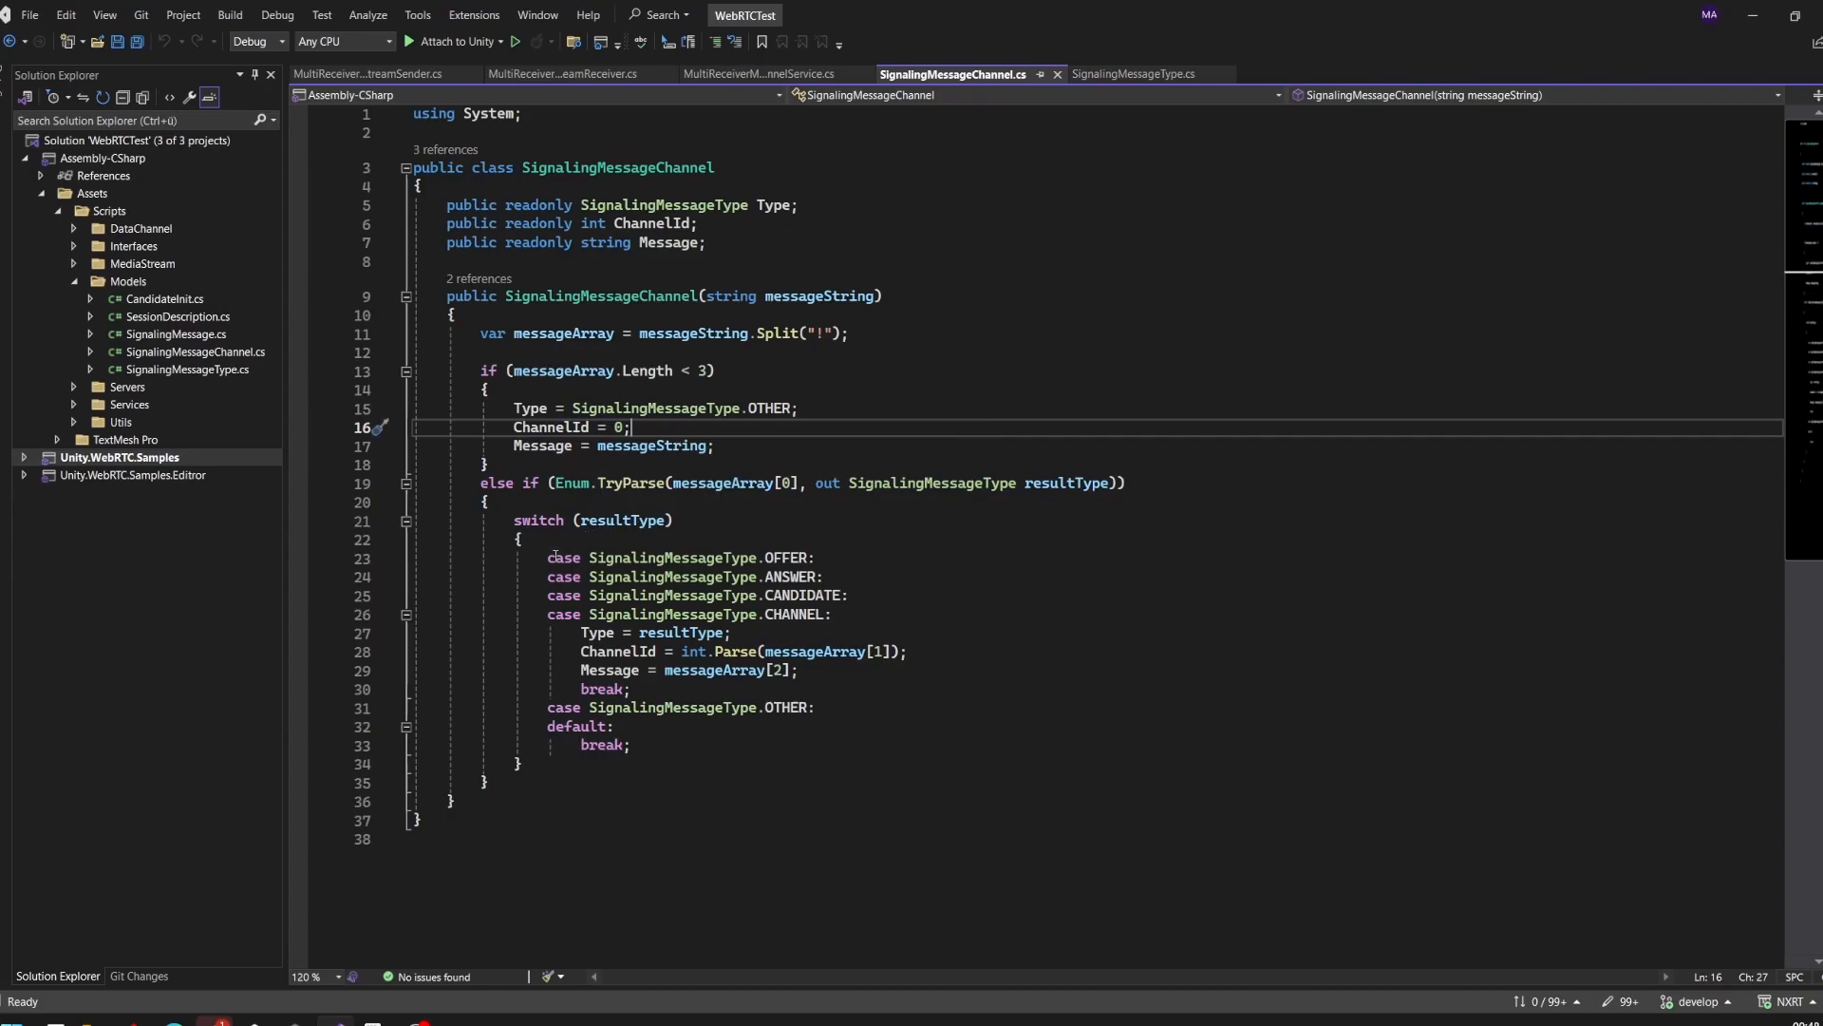
drag(547, 557, 734, 765)
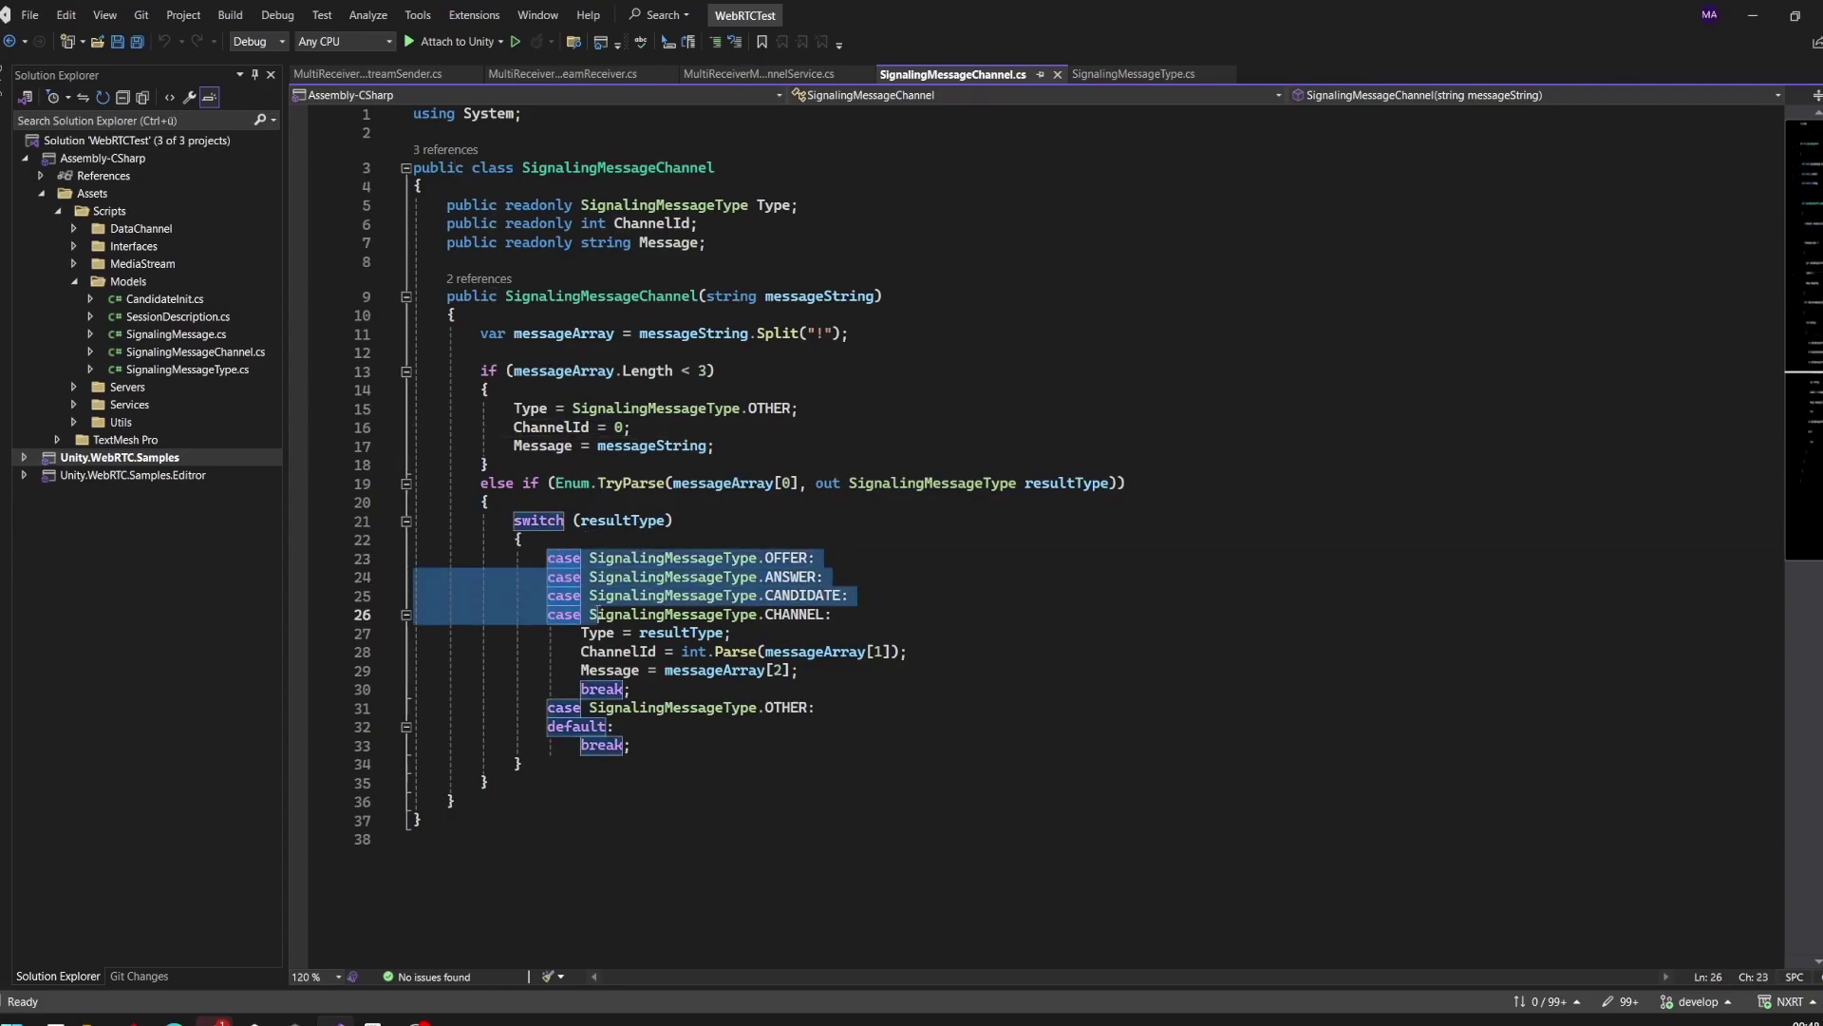
click(734, 765)
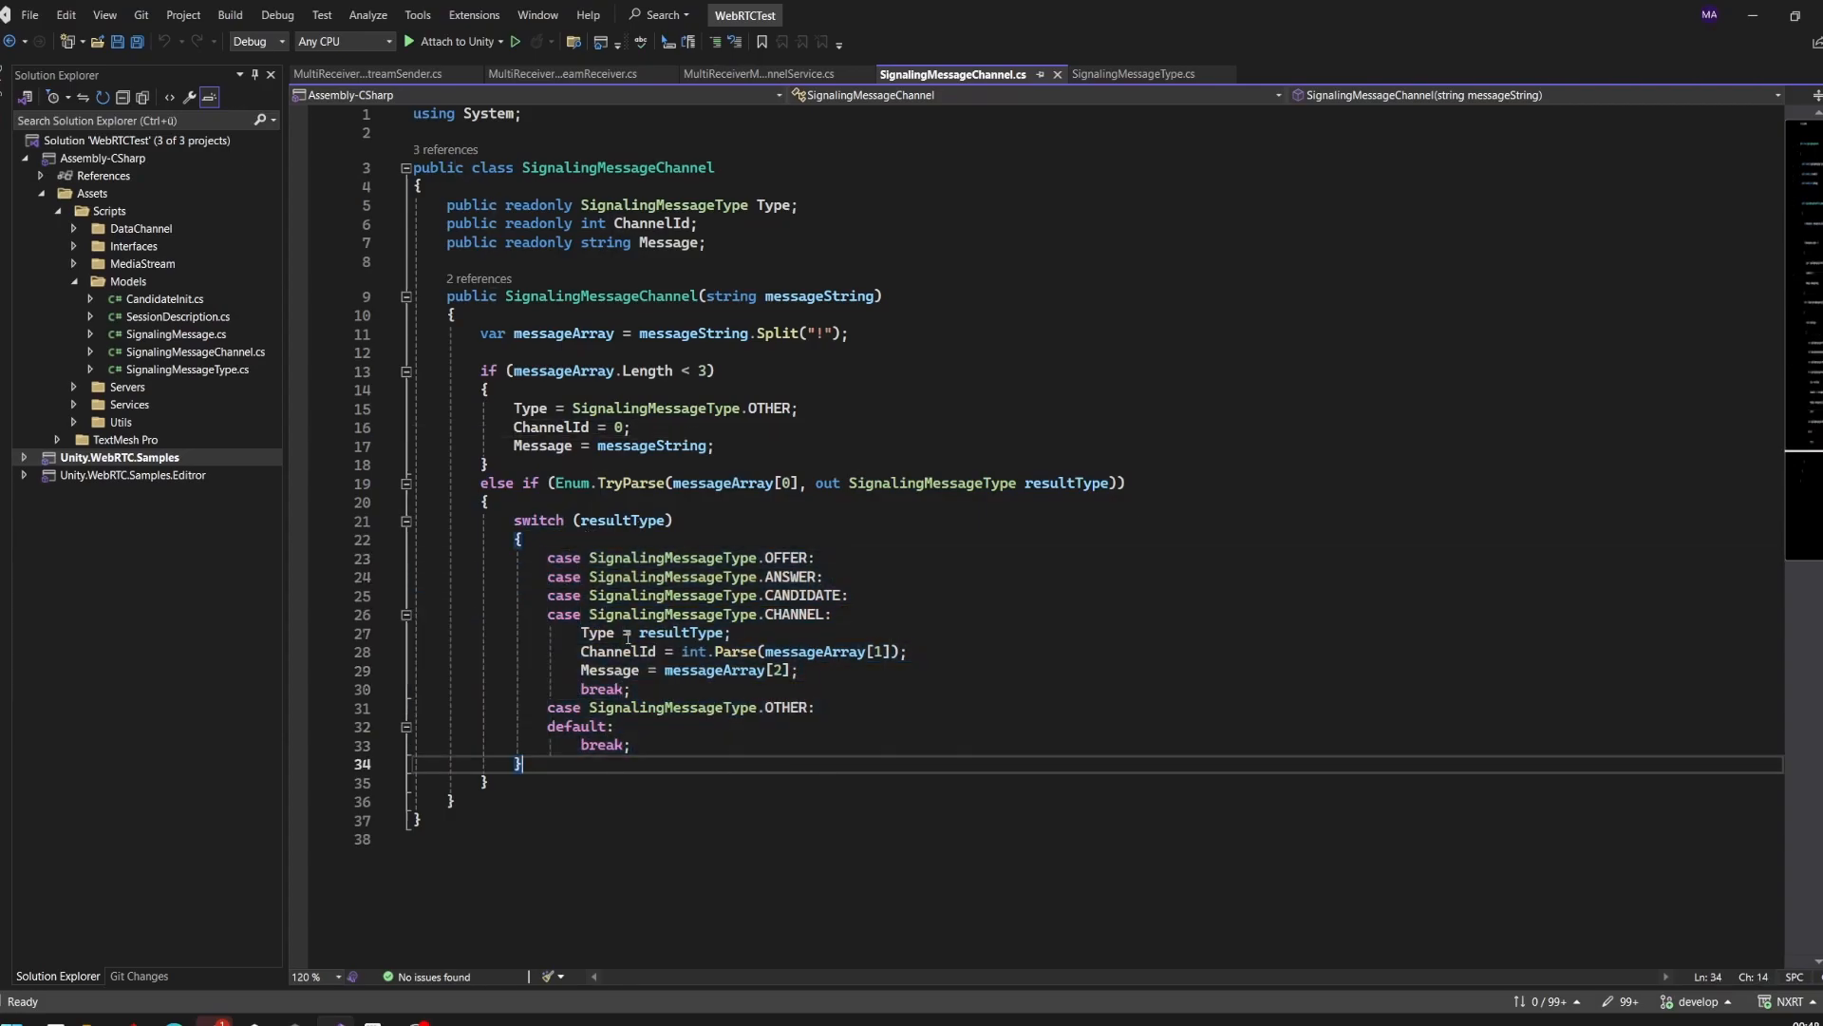
double_click(599, 632)
double_click(820, 651)
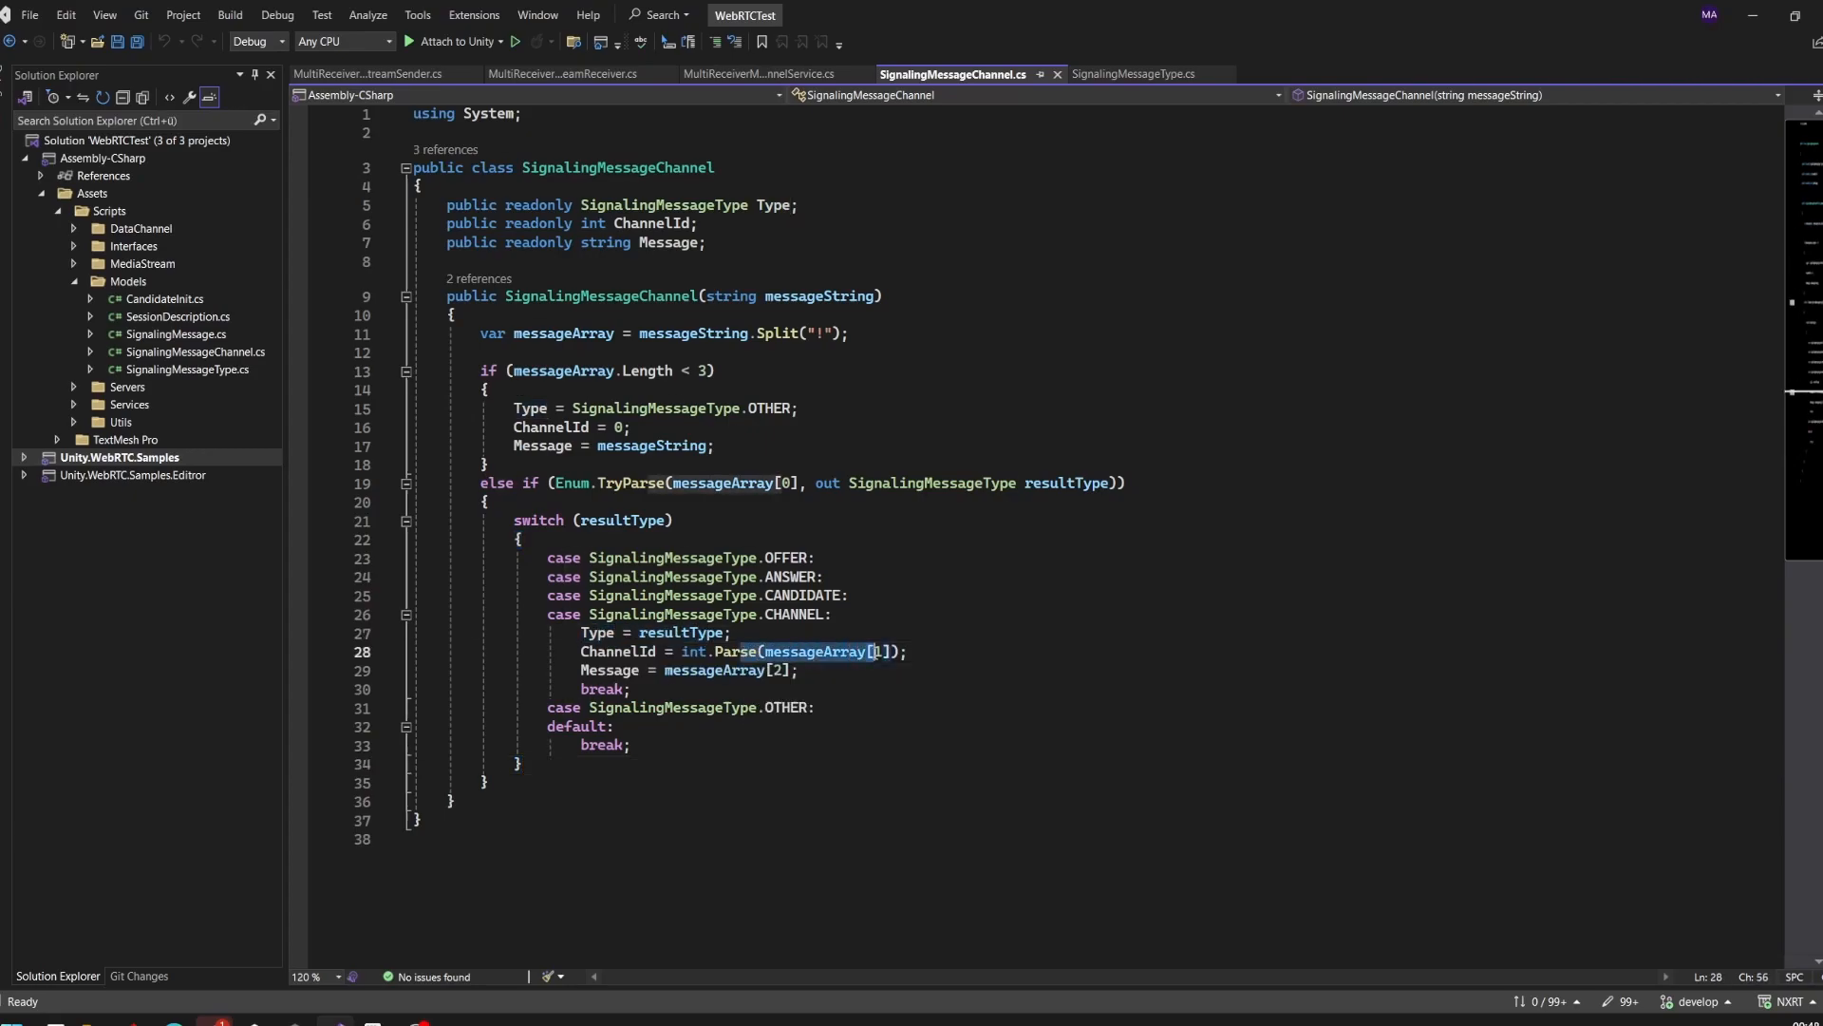
drag(665, 670, 800, 670)
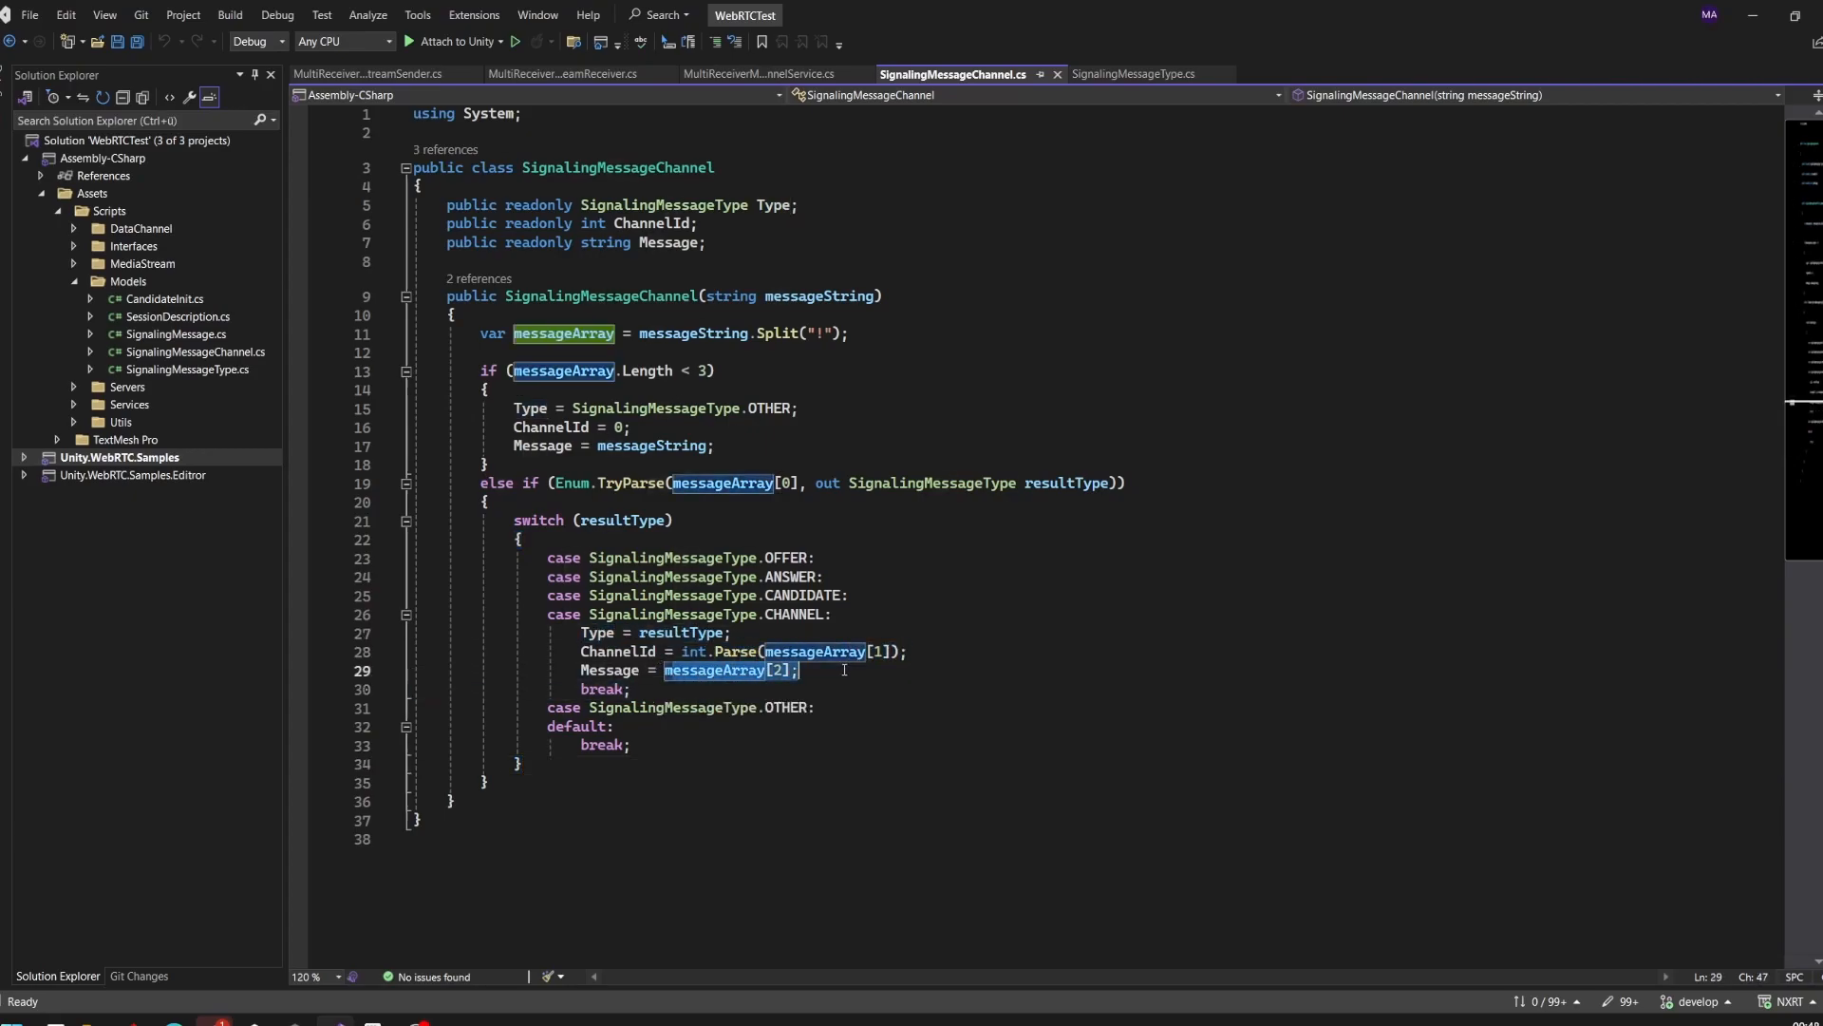
click(614, 670)
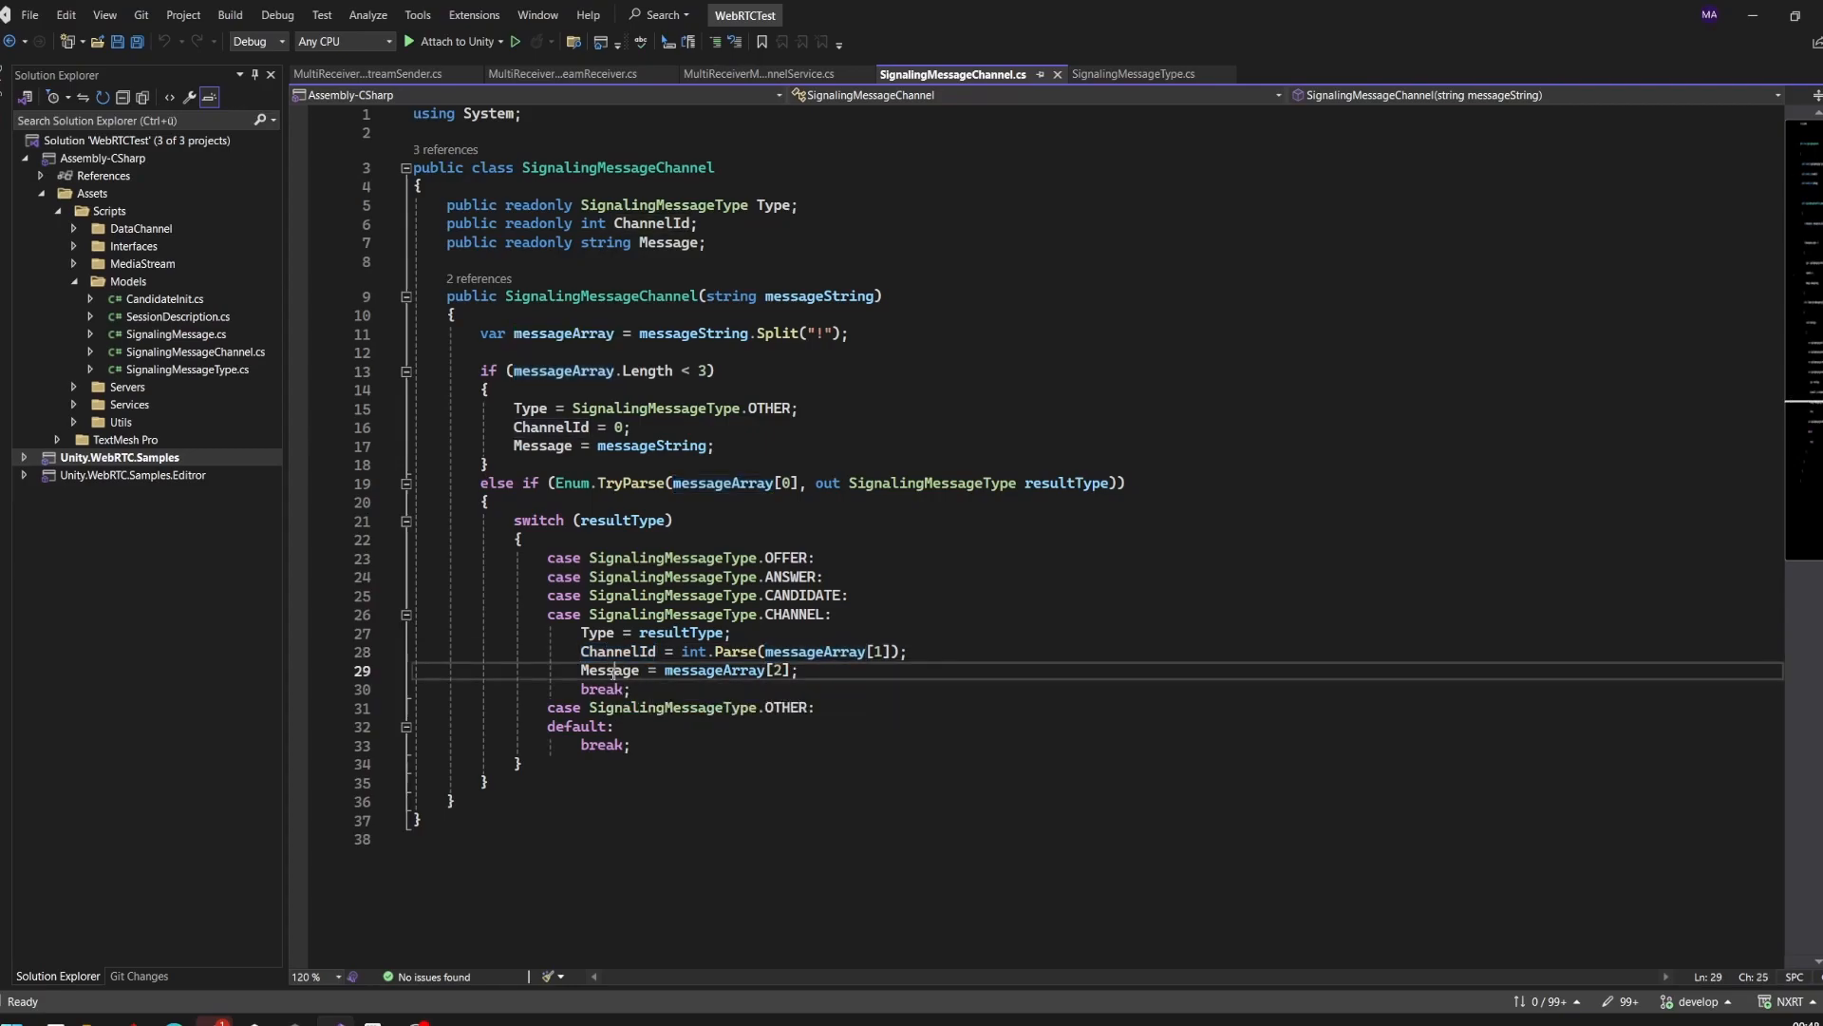
double_click(613, 670)
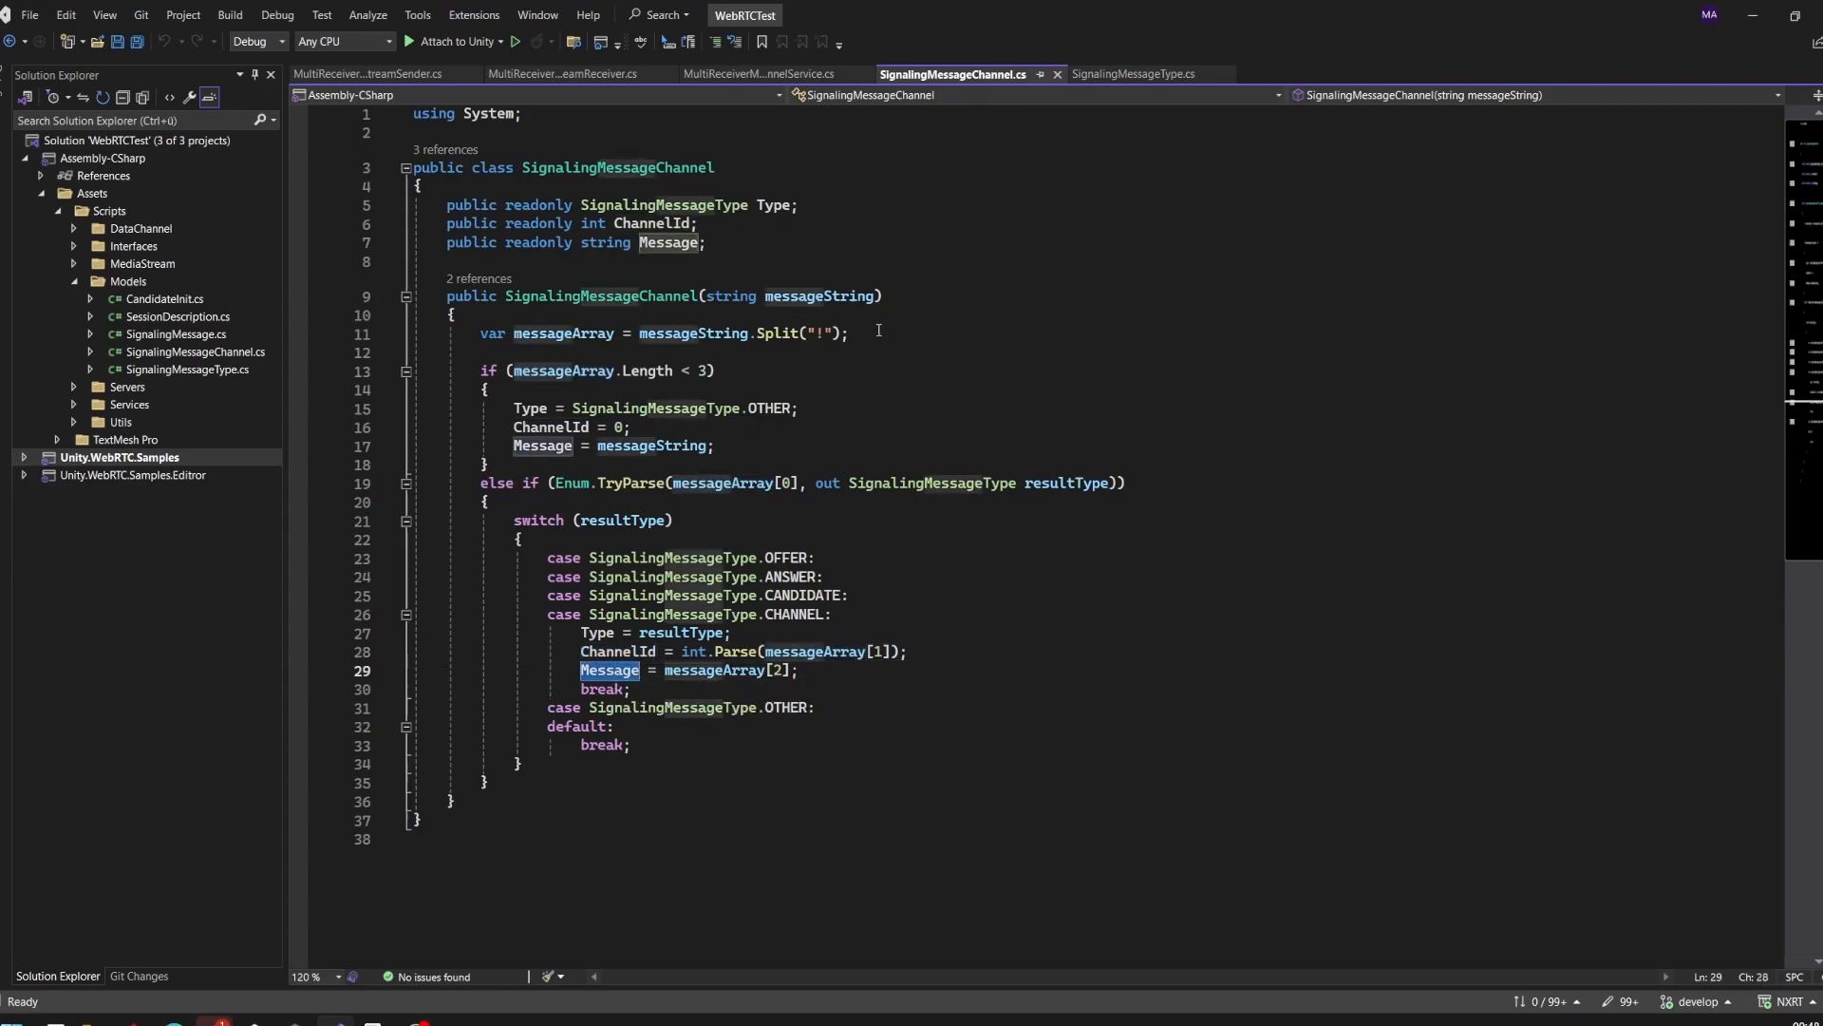
drag(852, 331, 478, 336)
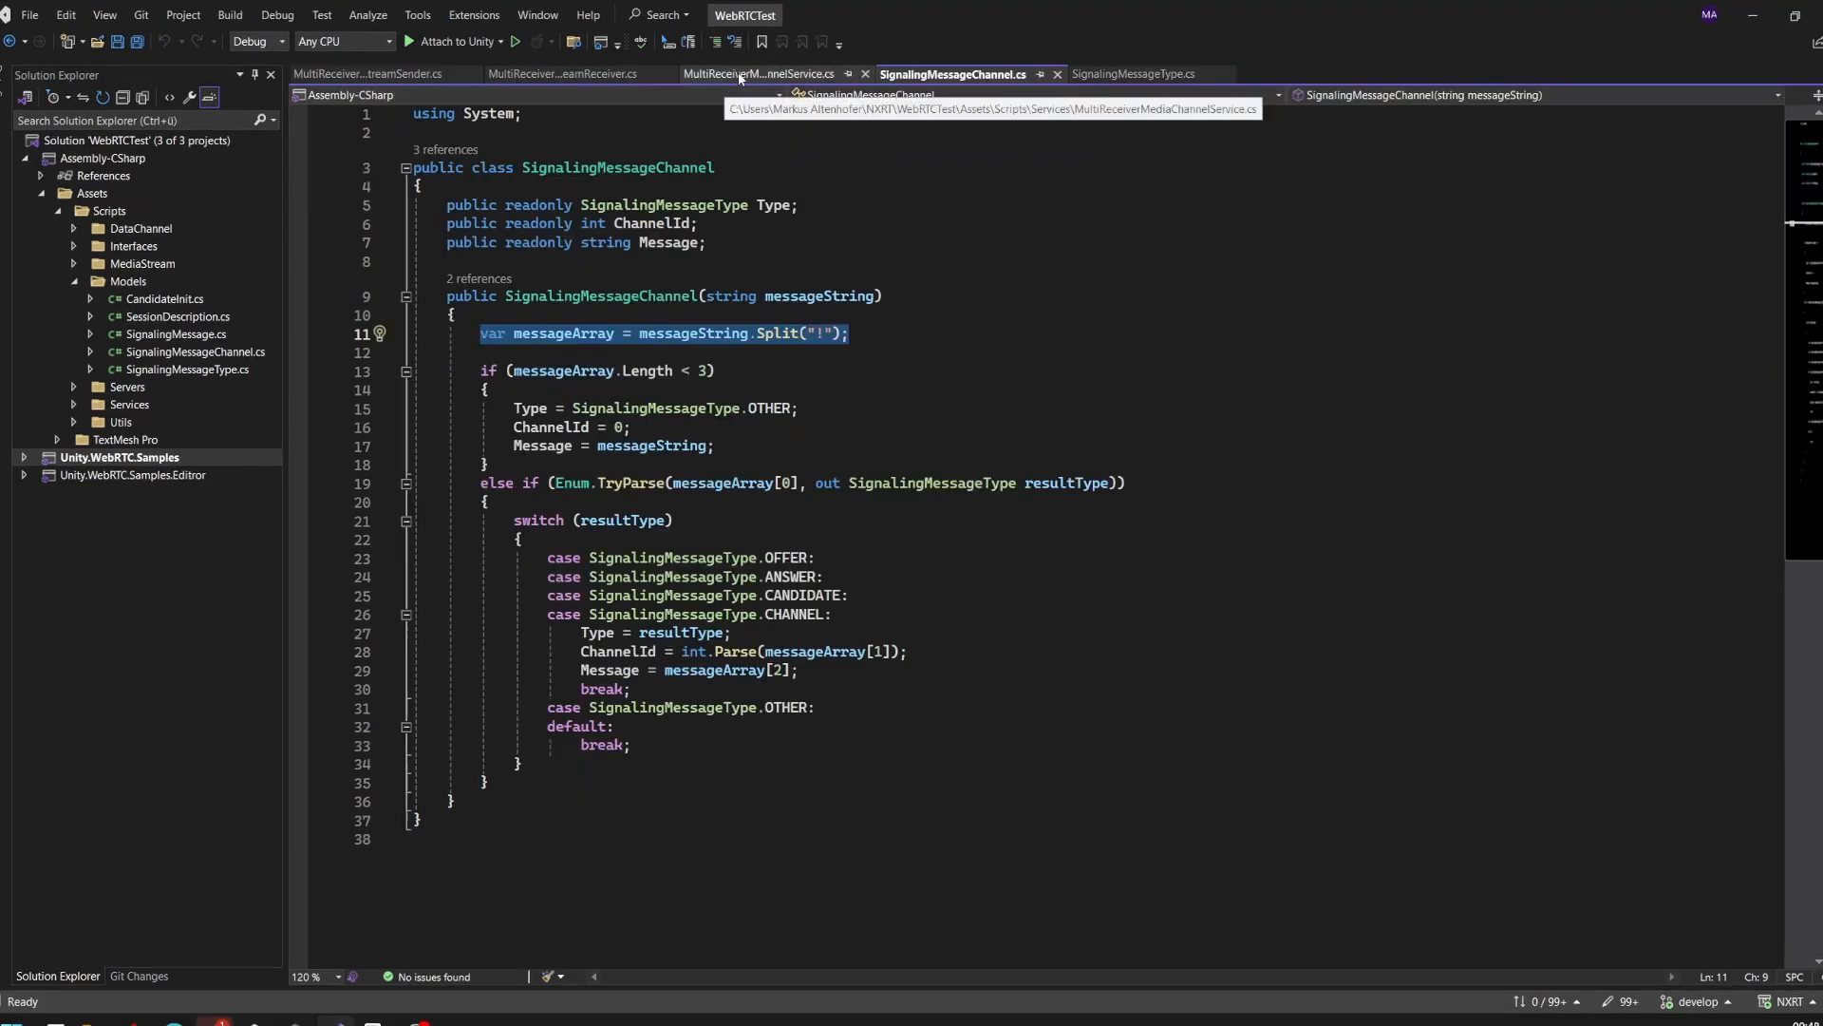
Show MultiReceiverMediaChannelService.cs and highlight the connecting-sender block and serverId usages
click(739, 75)
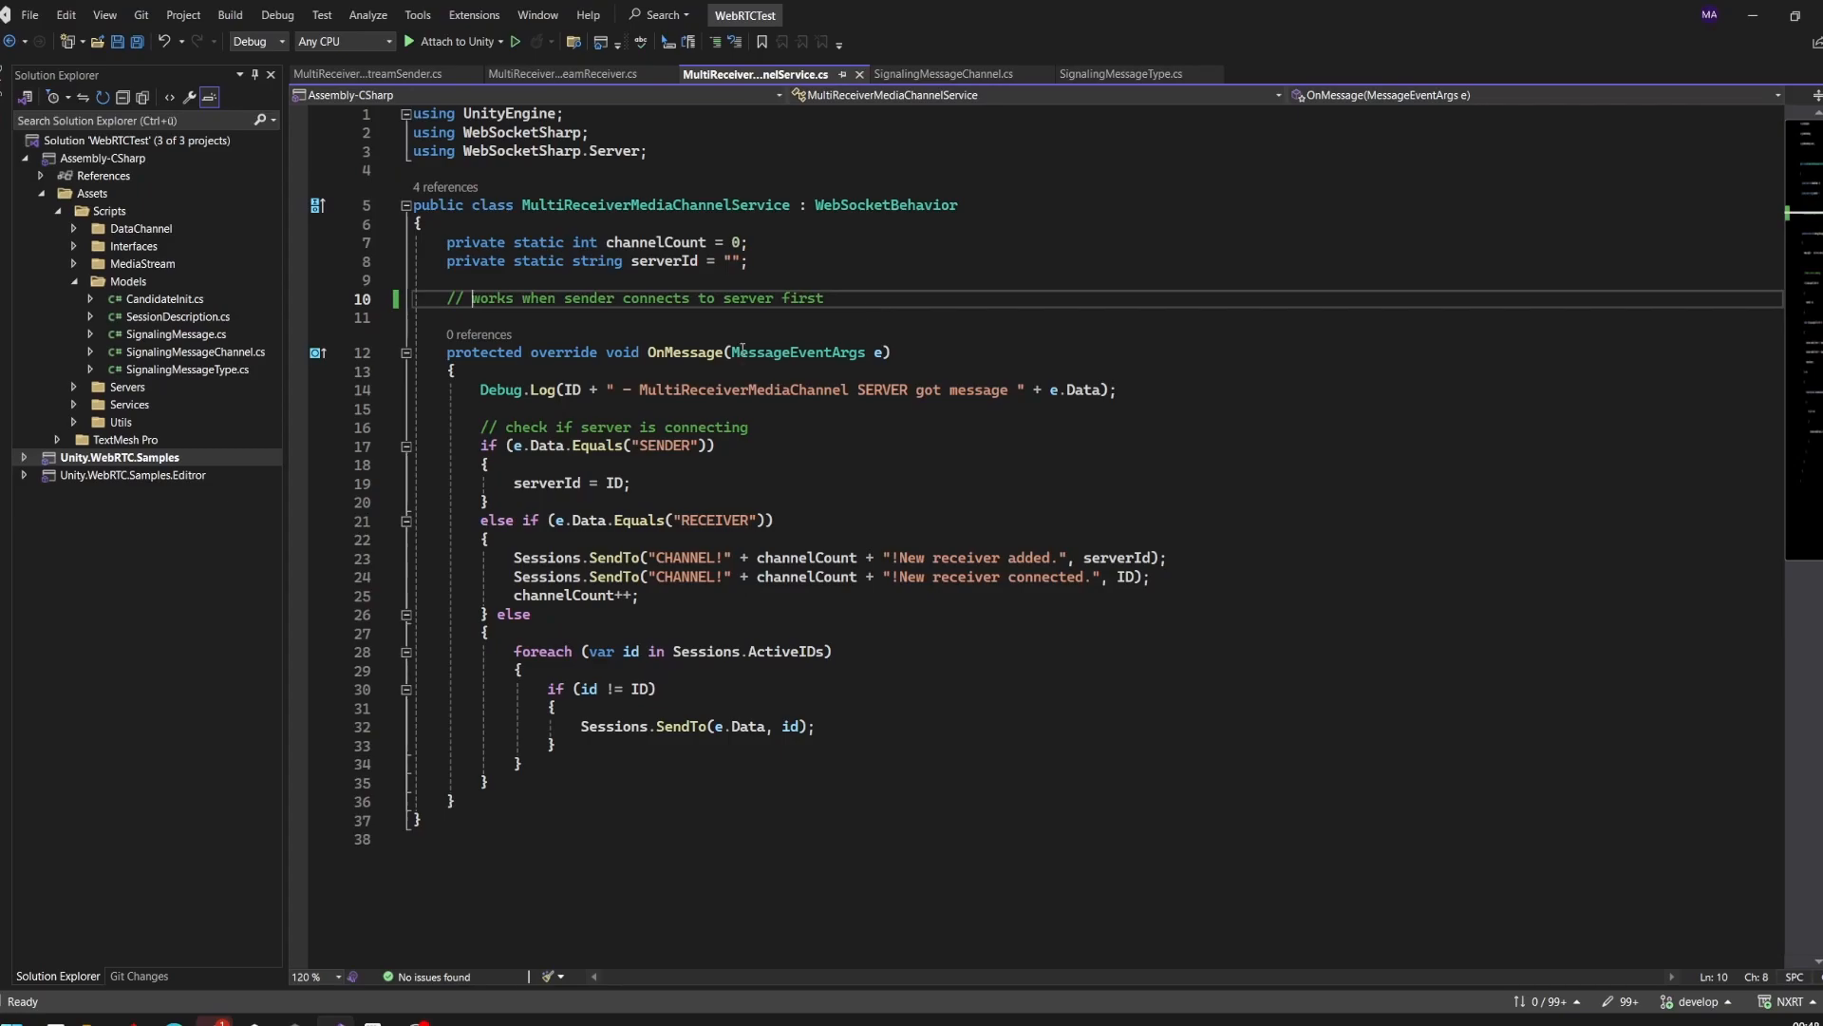
mouse_move(492, 501)
mouse_down()
mouse_move(430, 501)
mouse_move(379, 446)
mouse_up()
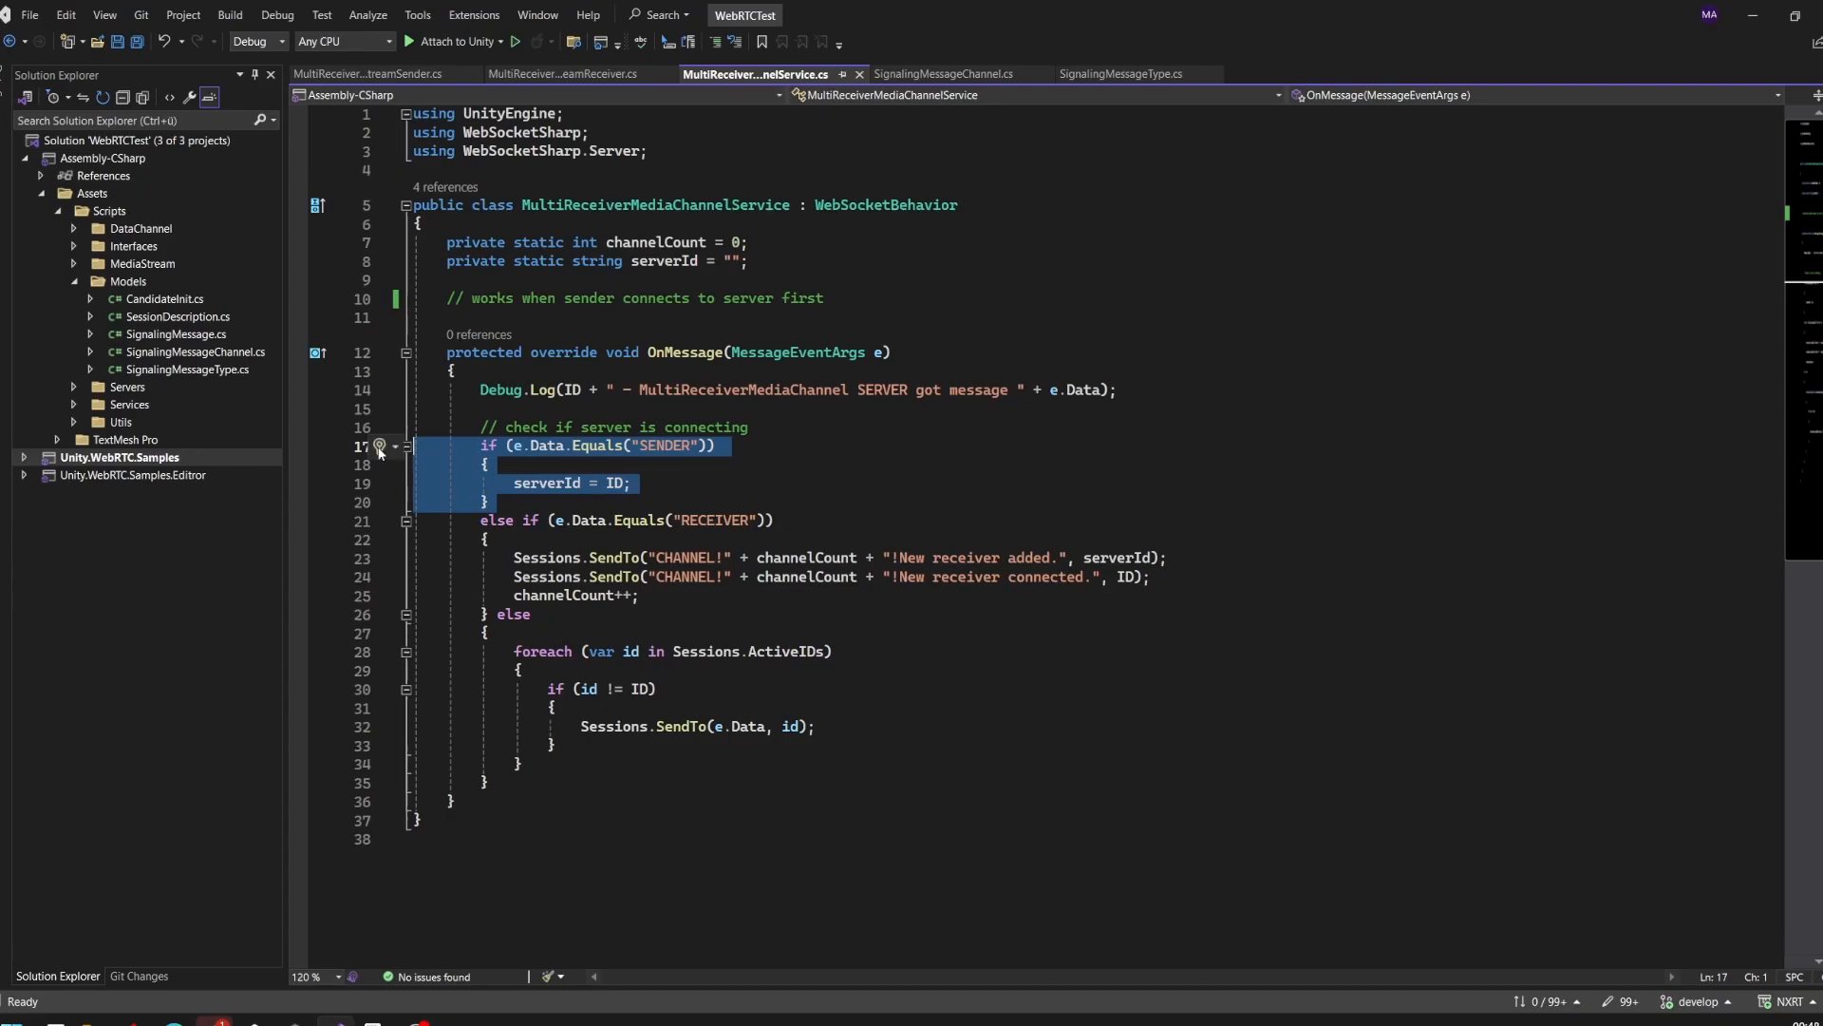
click(850, 389)
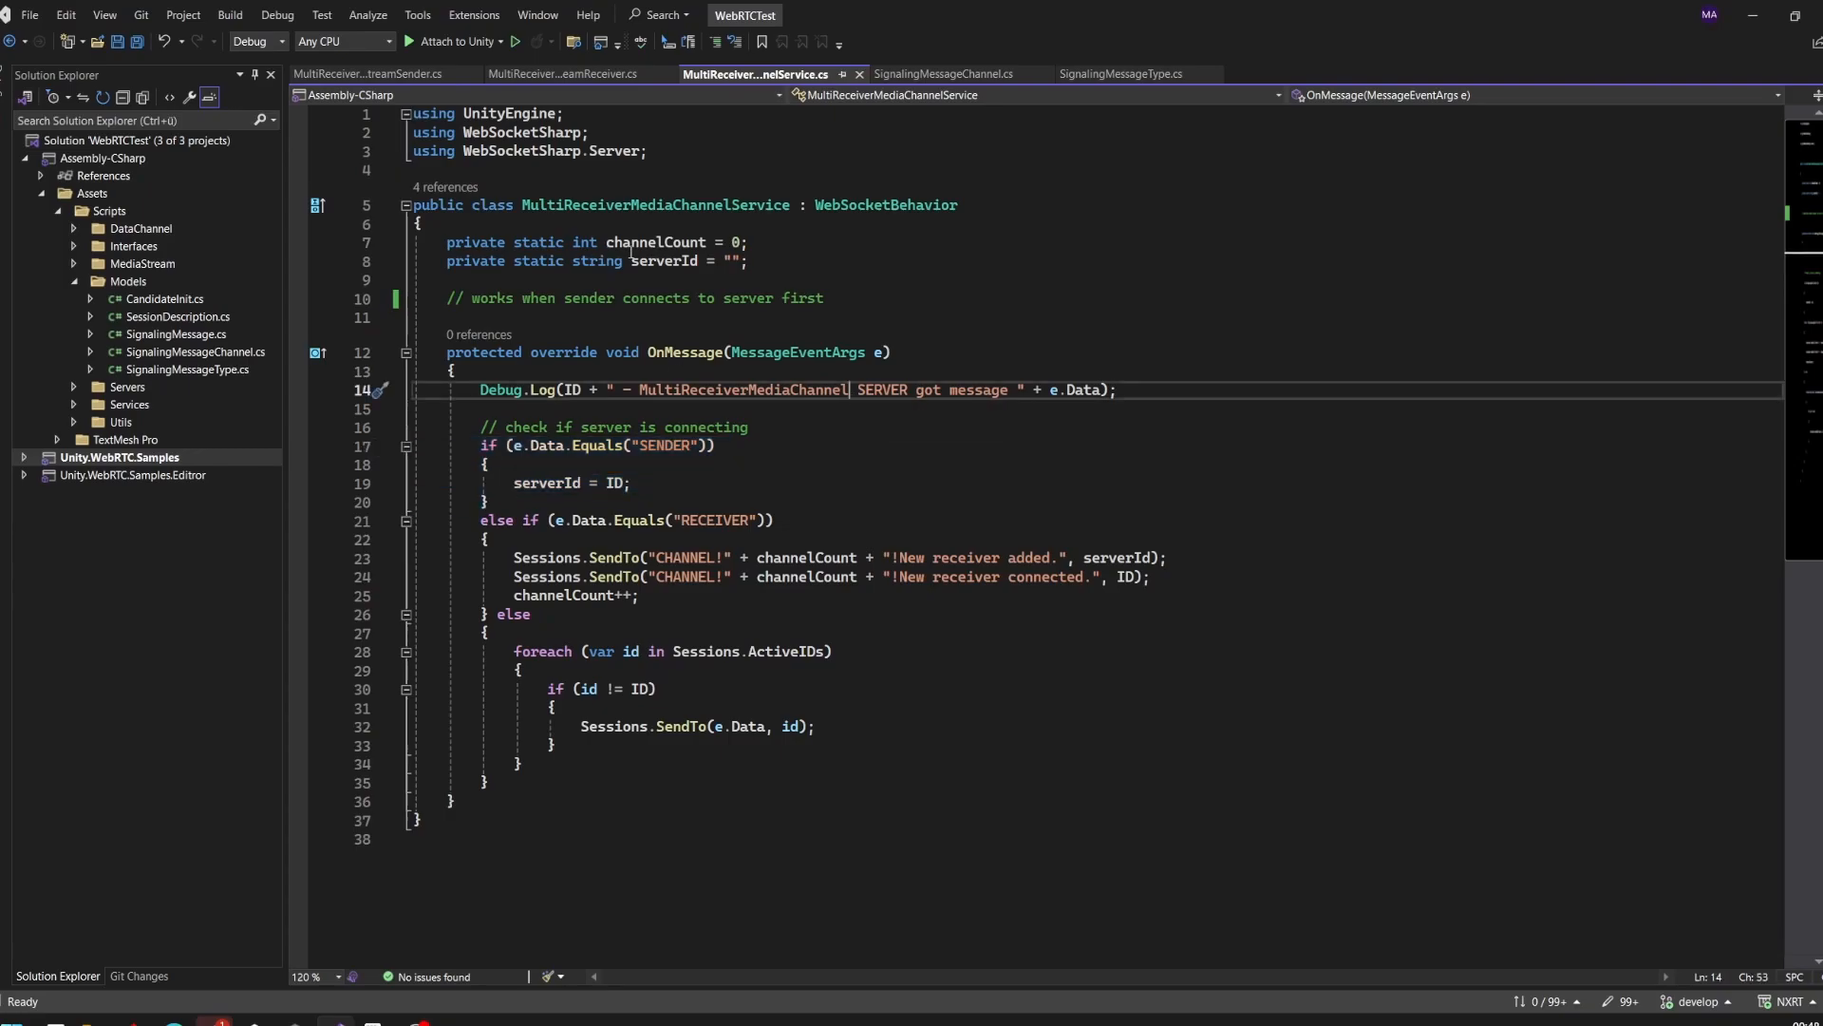
double_click(664, 260)
double_click(535, 484)
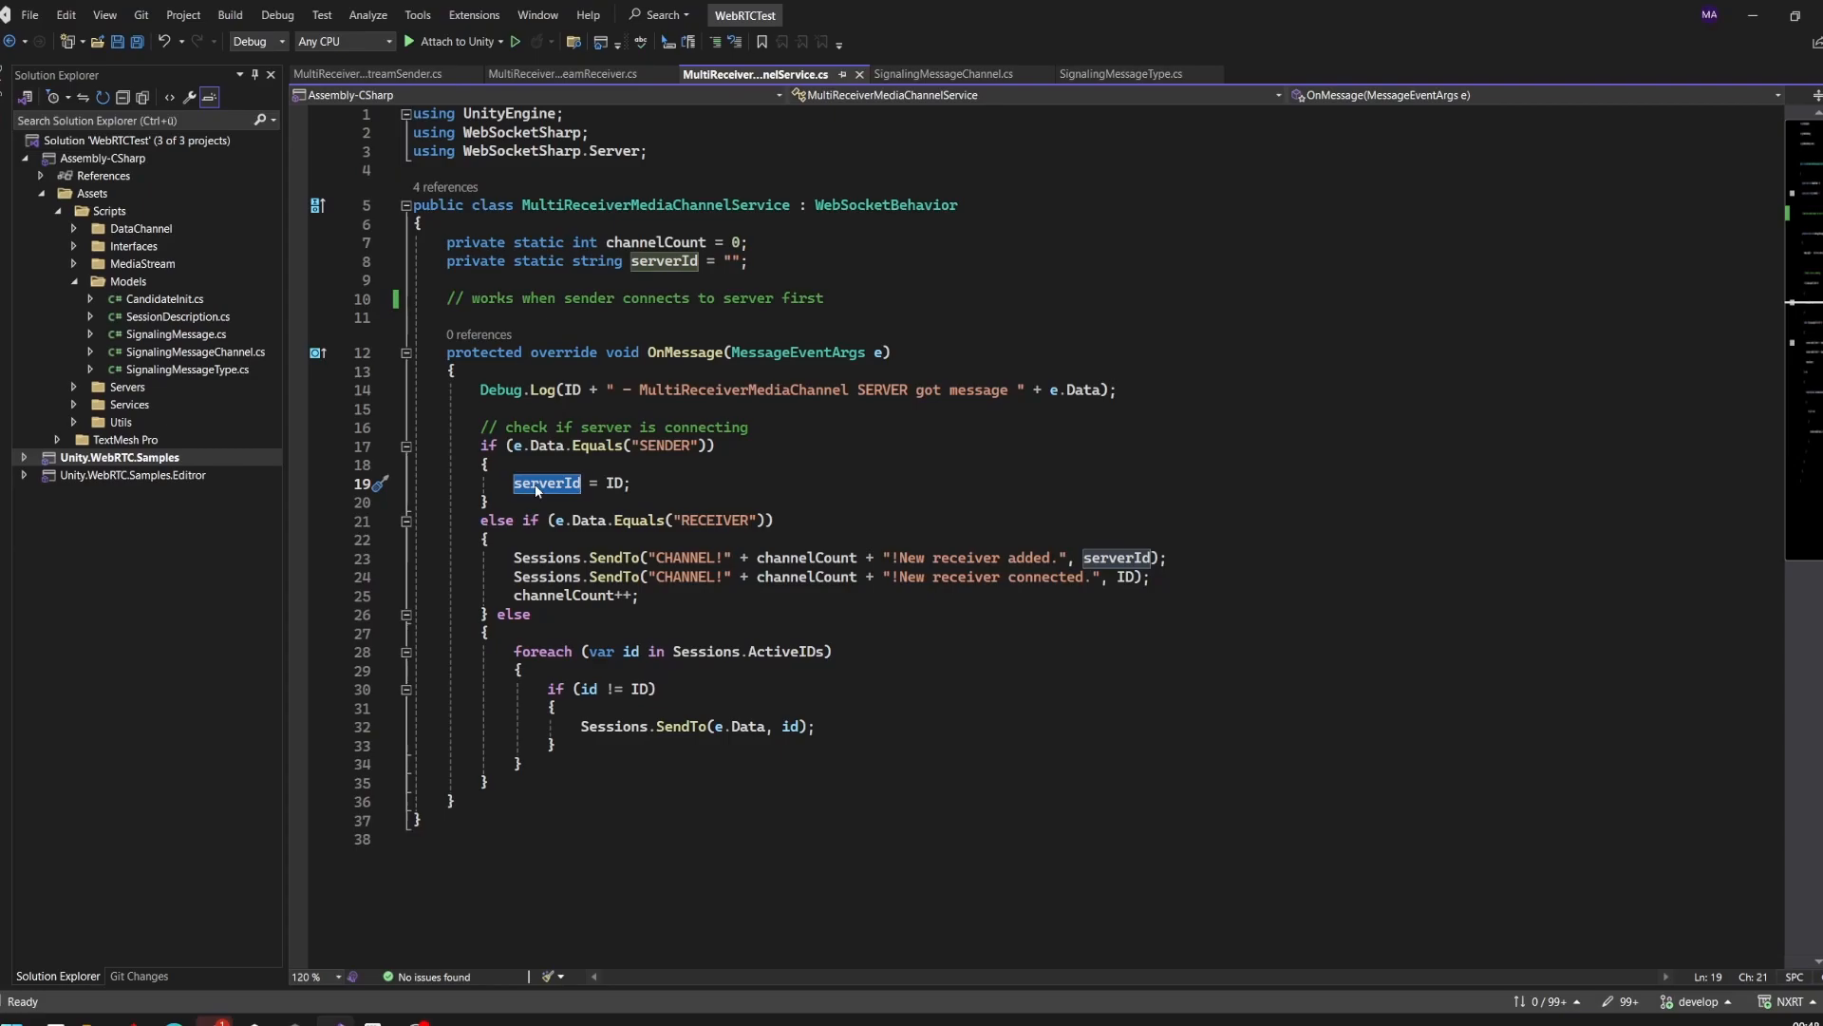
Review the sender check comment, the serverId assignment and its declaration
drag(481, 426, 496, 502)
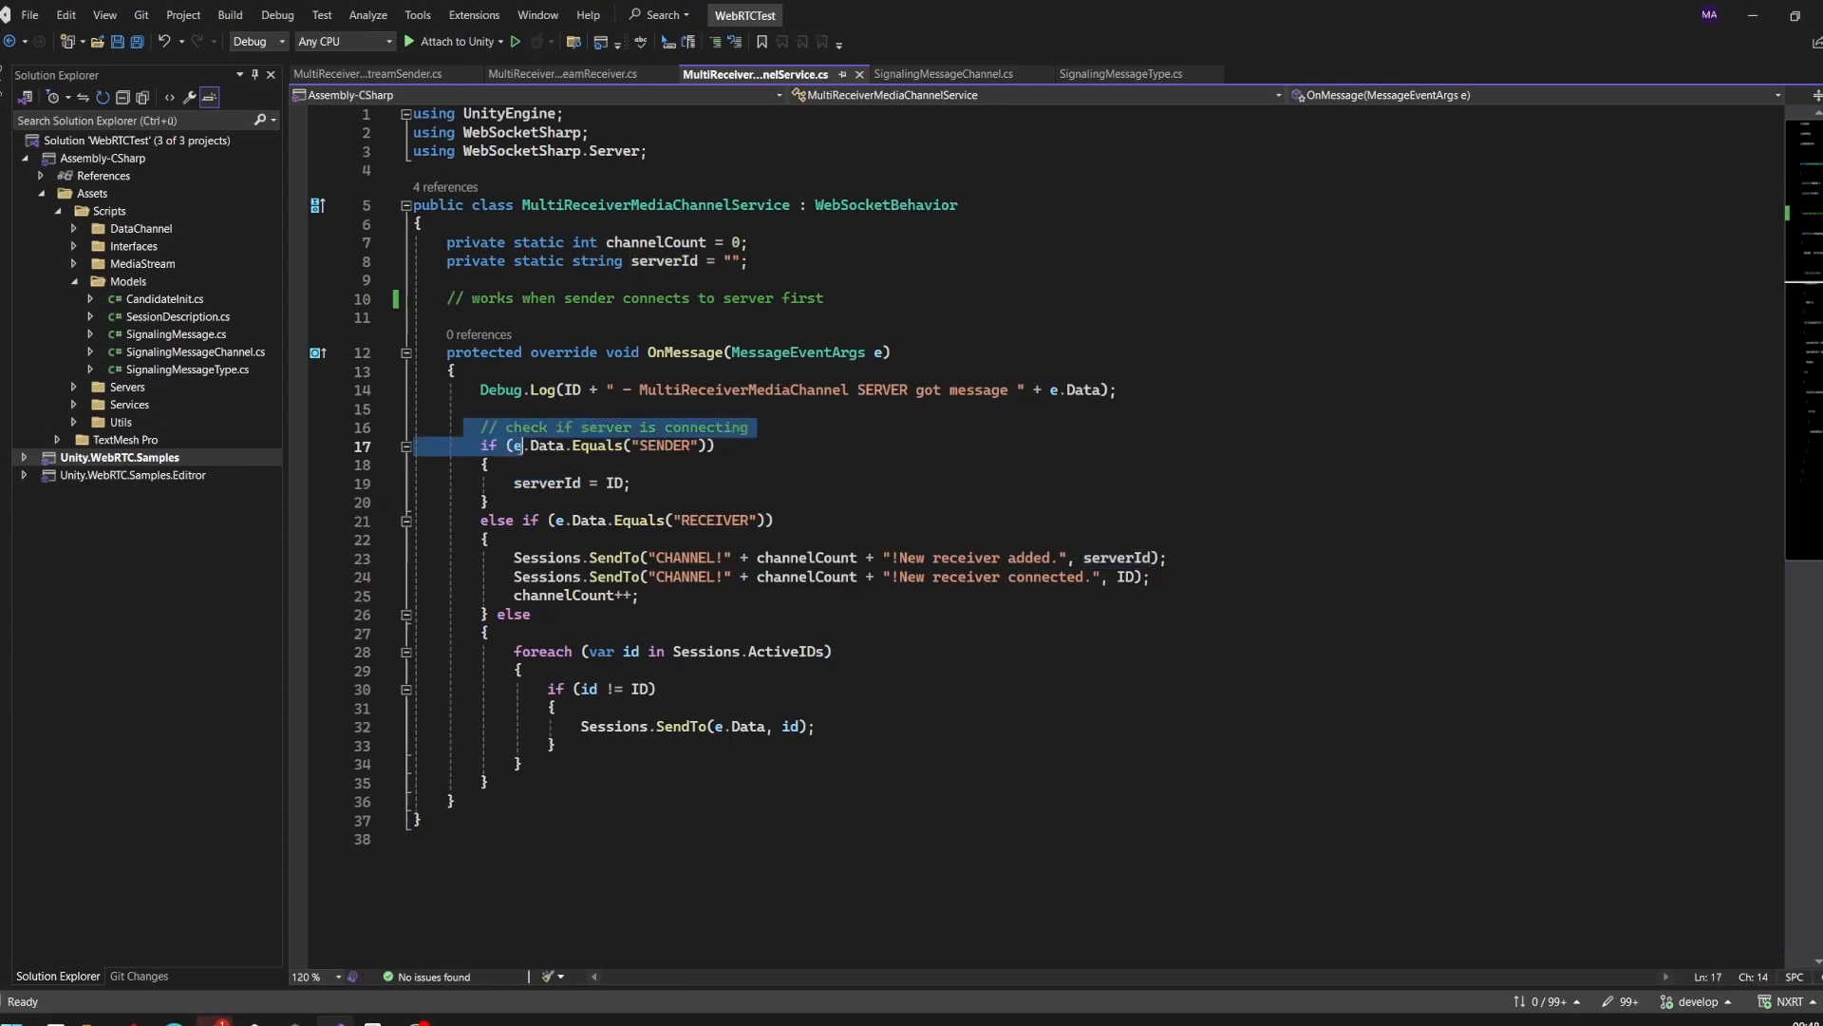
click(632, 483)
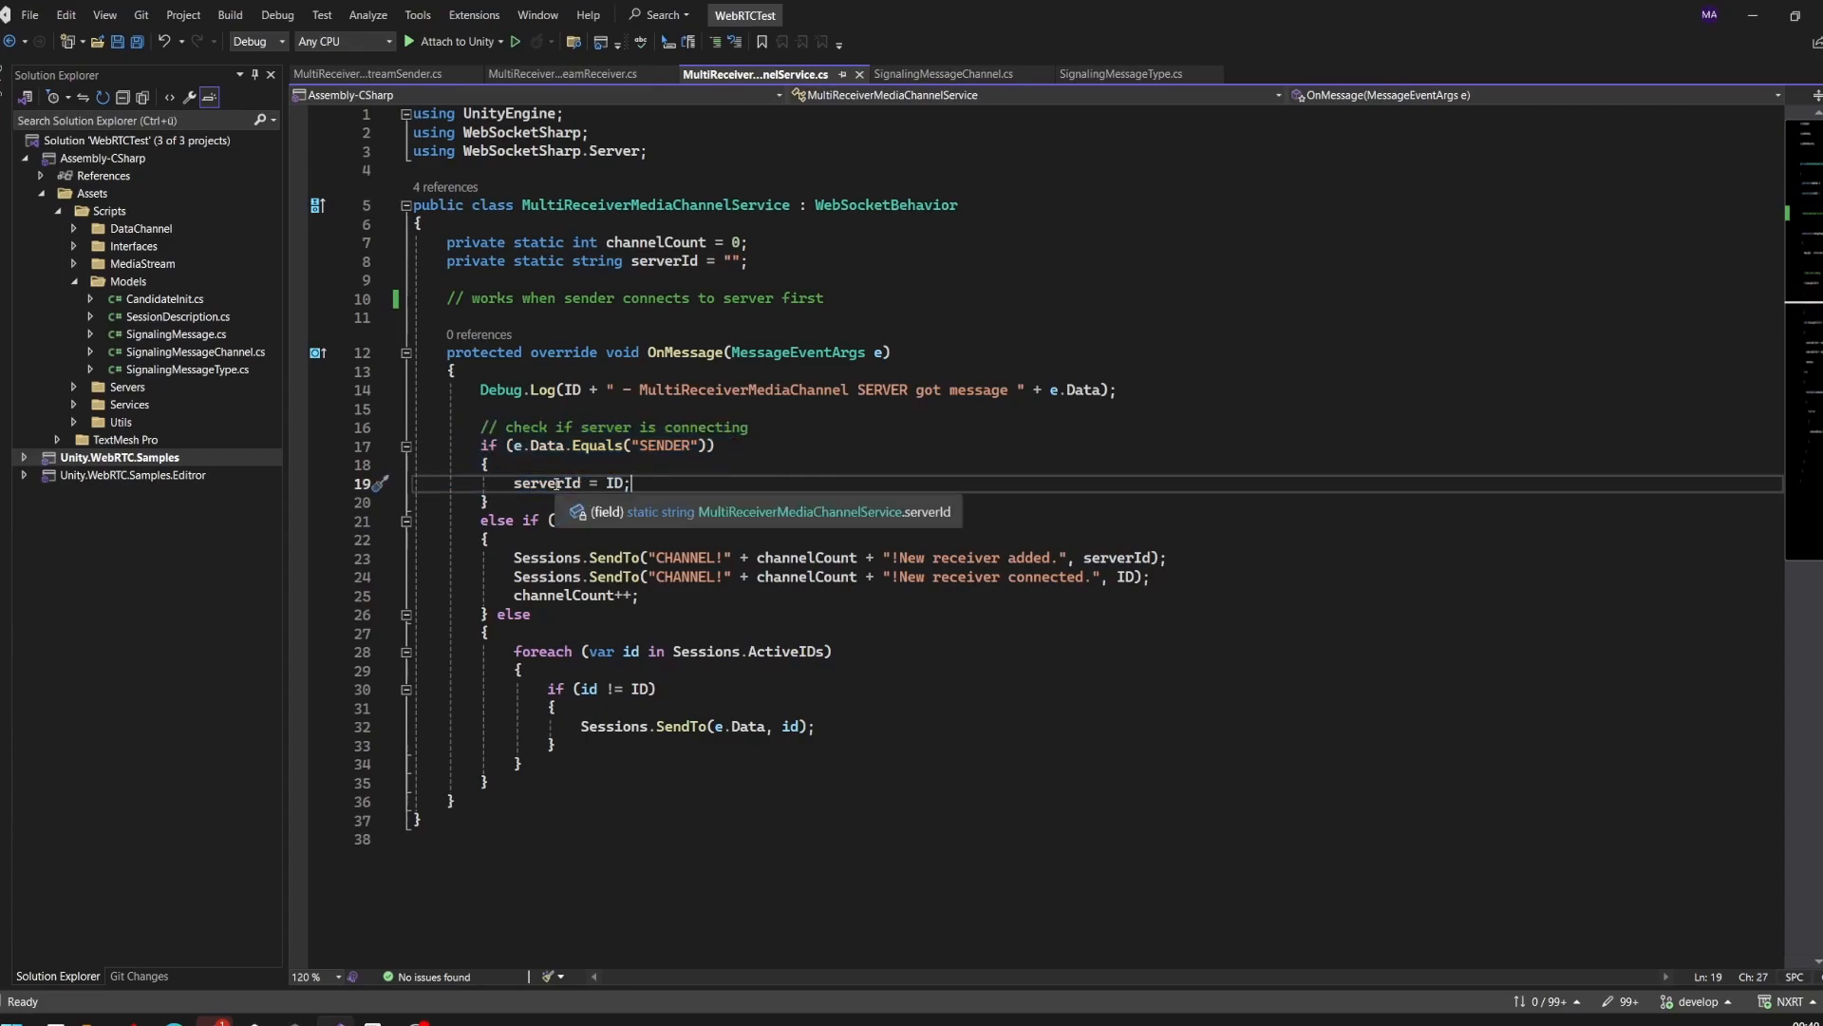
double_click(556, 484)
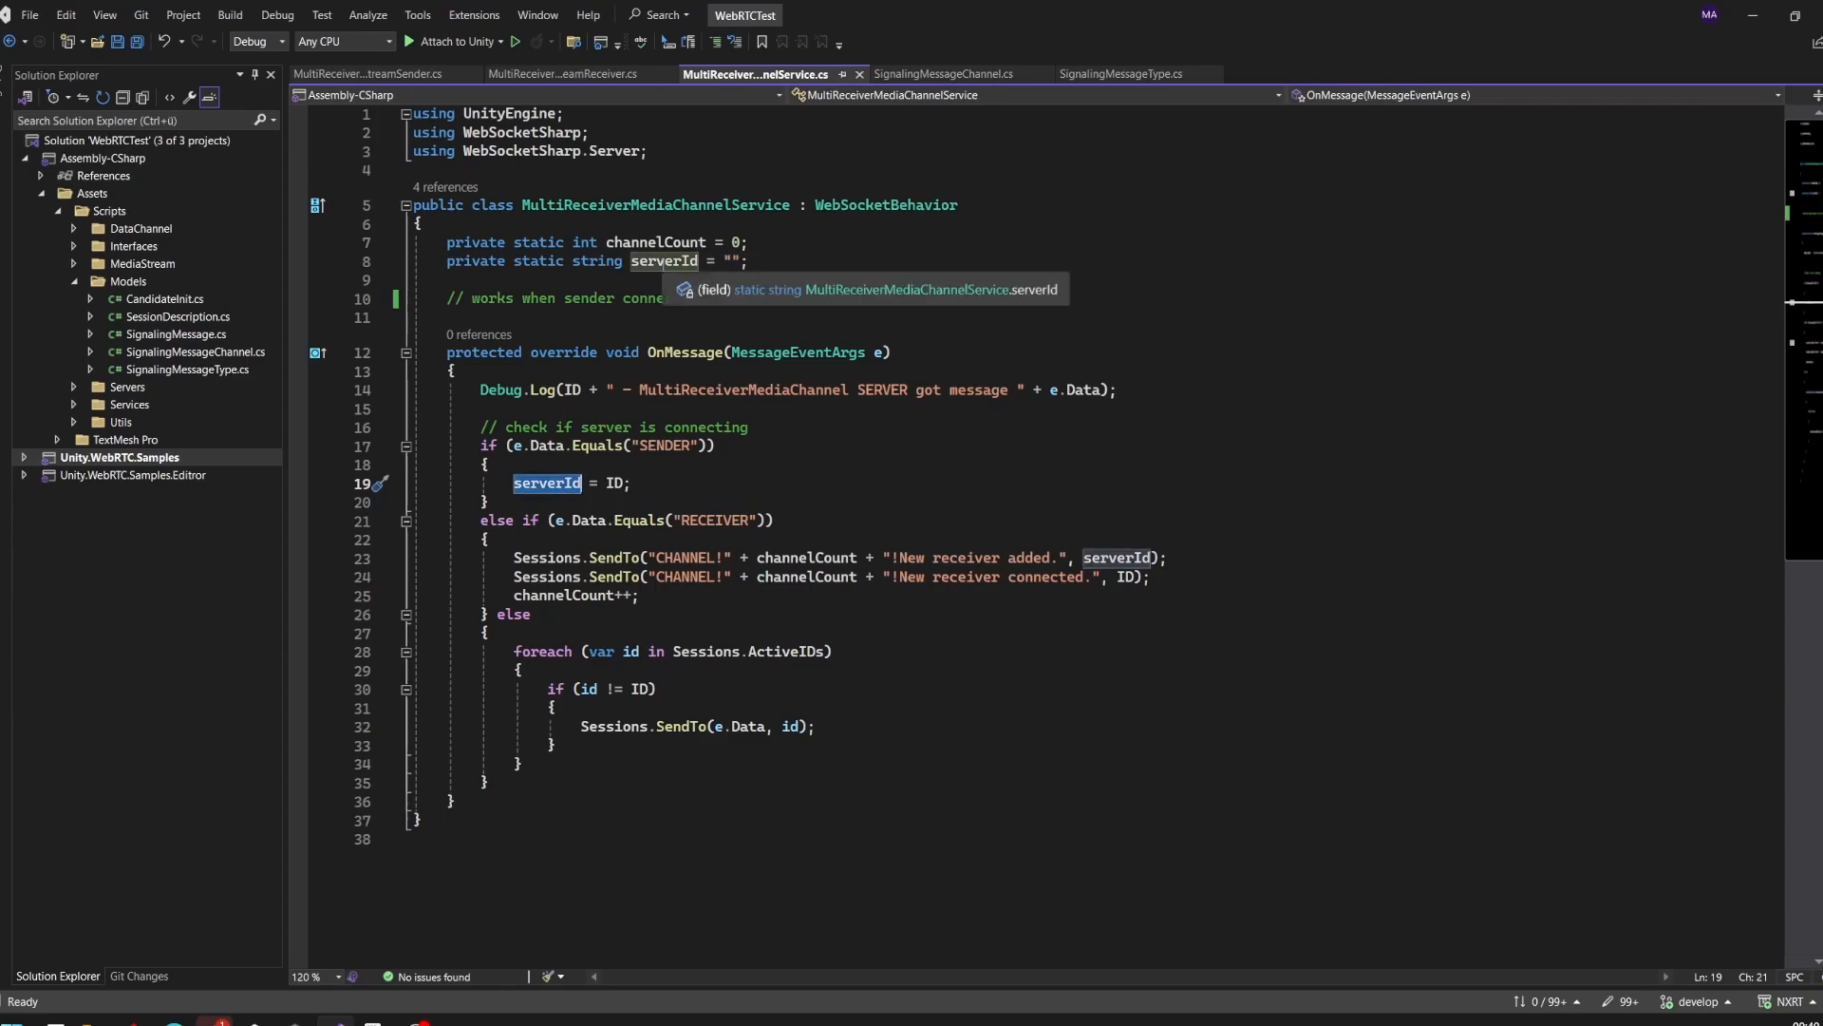
double_click(665, 262)
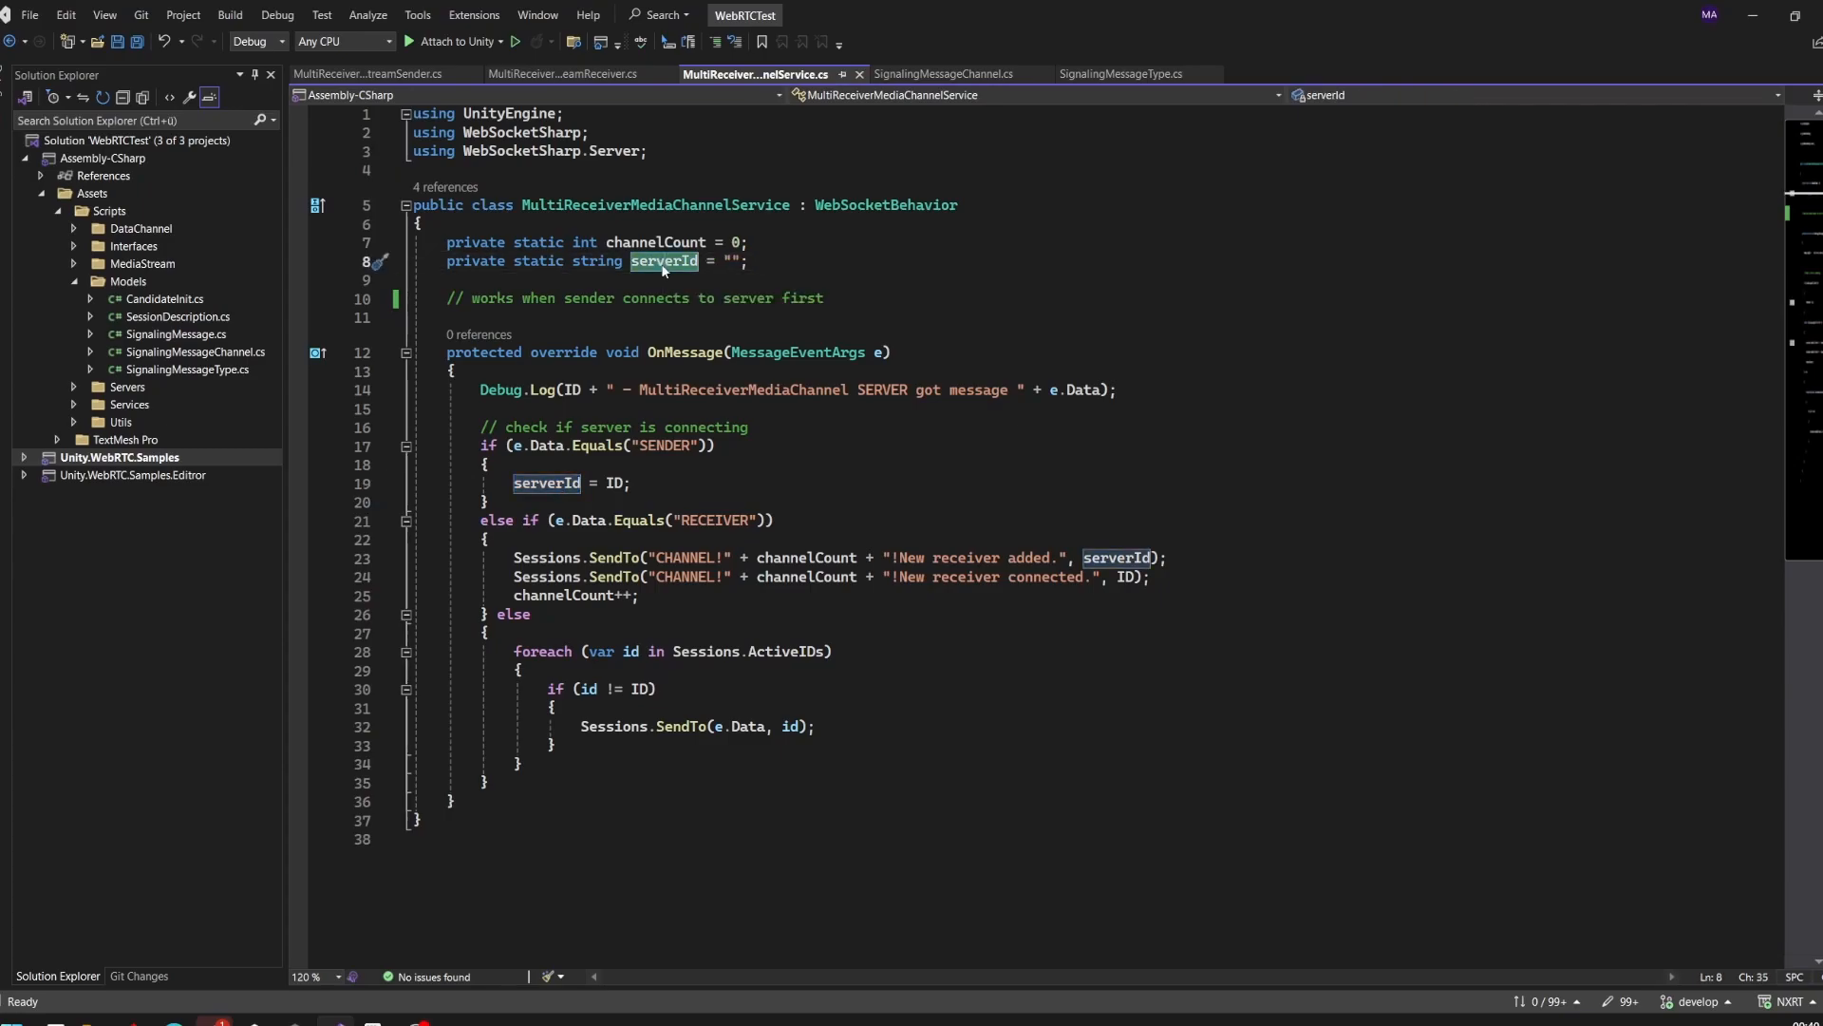
Highlight the receiver connection condition and both CHANNEL SendTo messages in the receiver branch
click(481, 519)
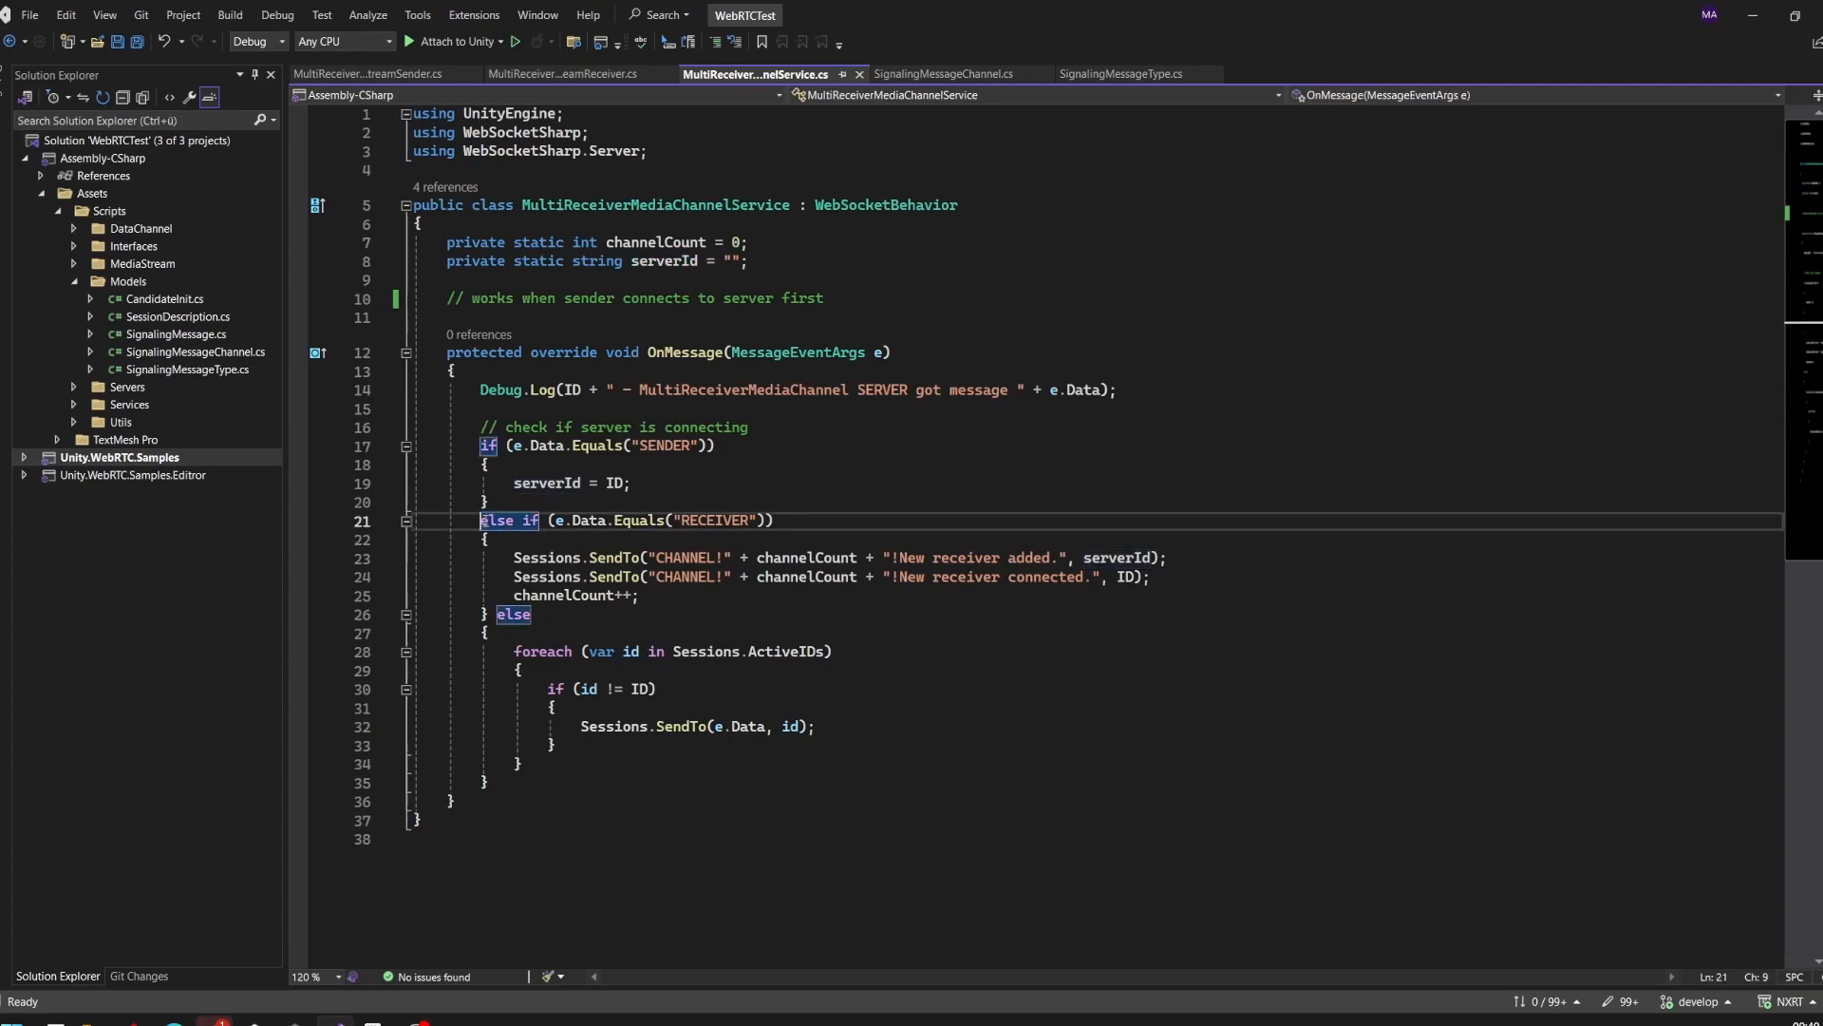
drag(482, 521, 808, 520)
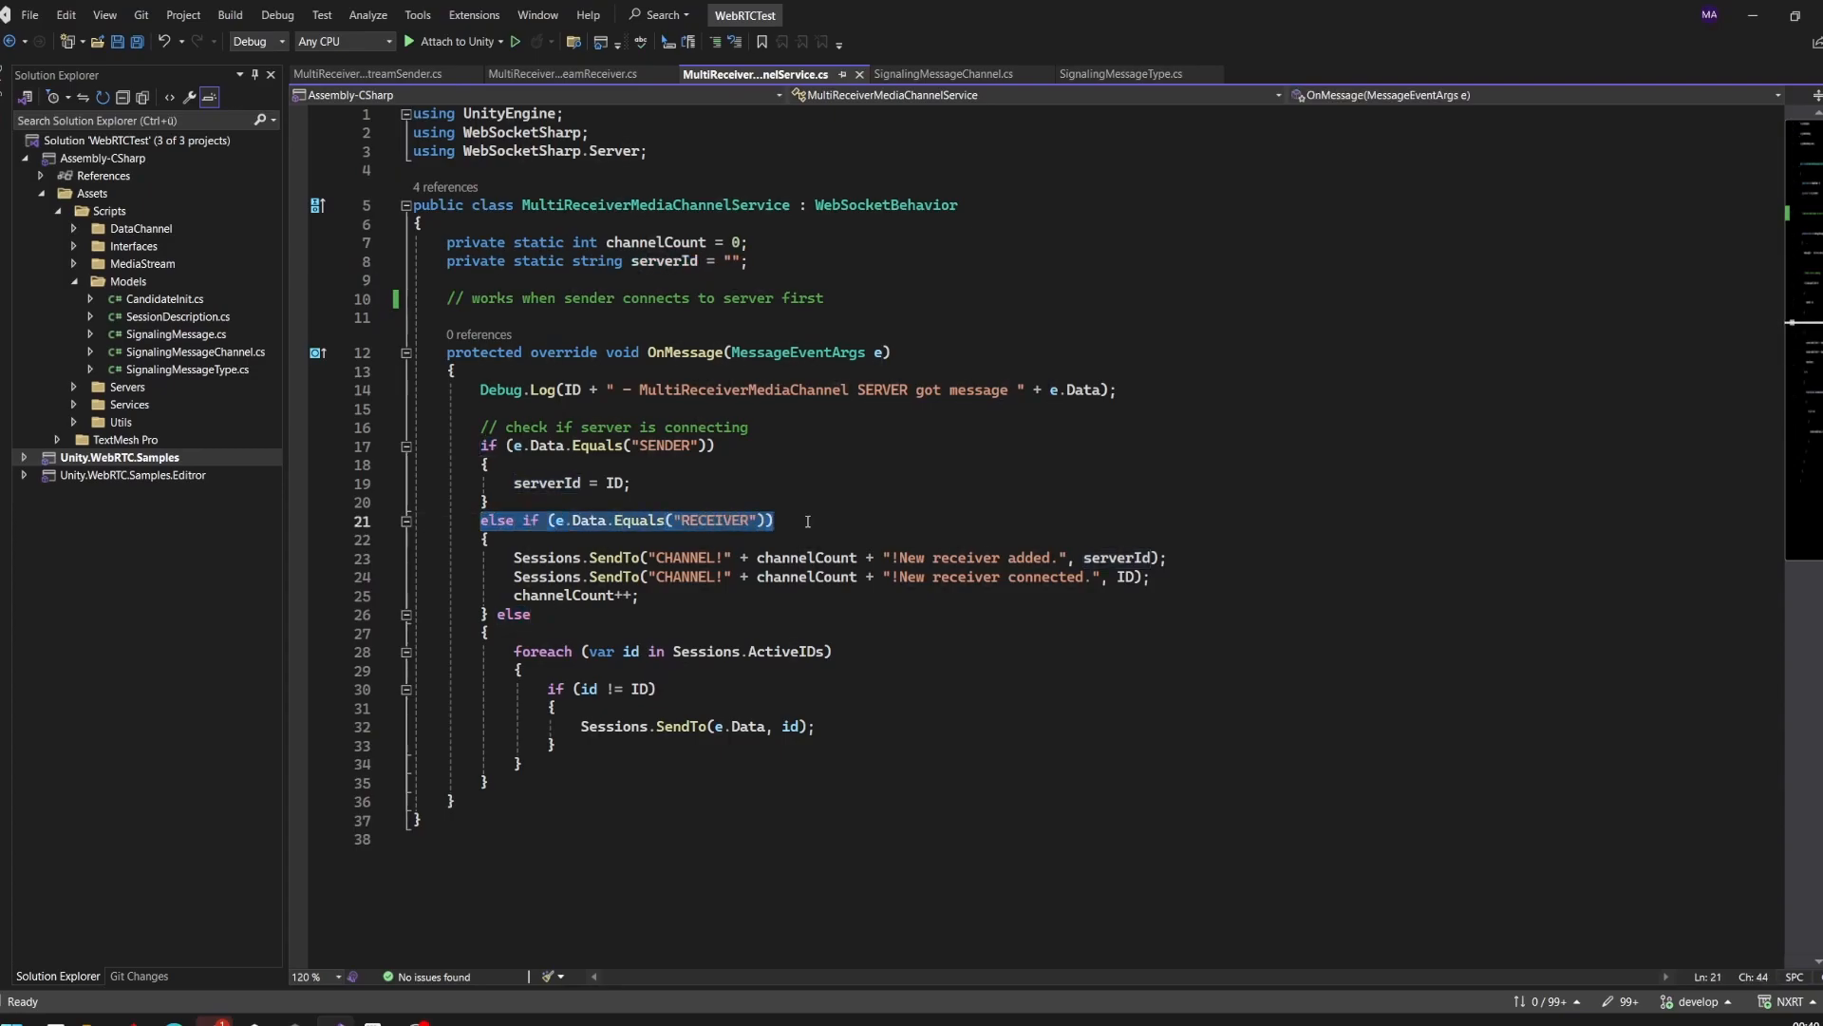
click(513, 558)
drag(514, 557, 1172, 556)
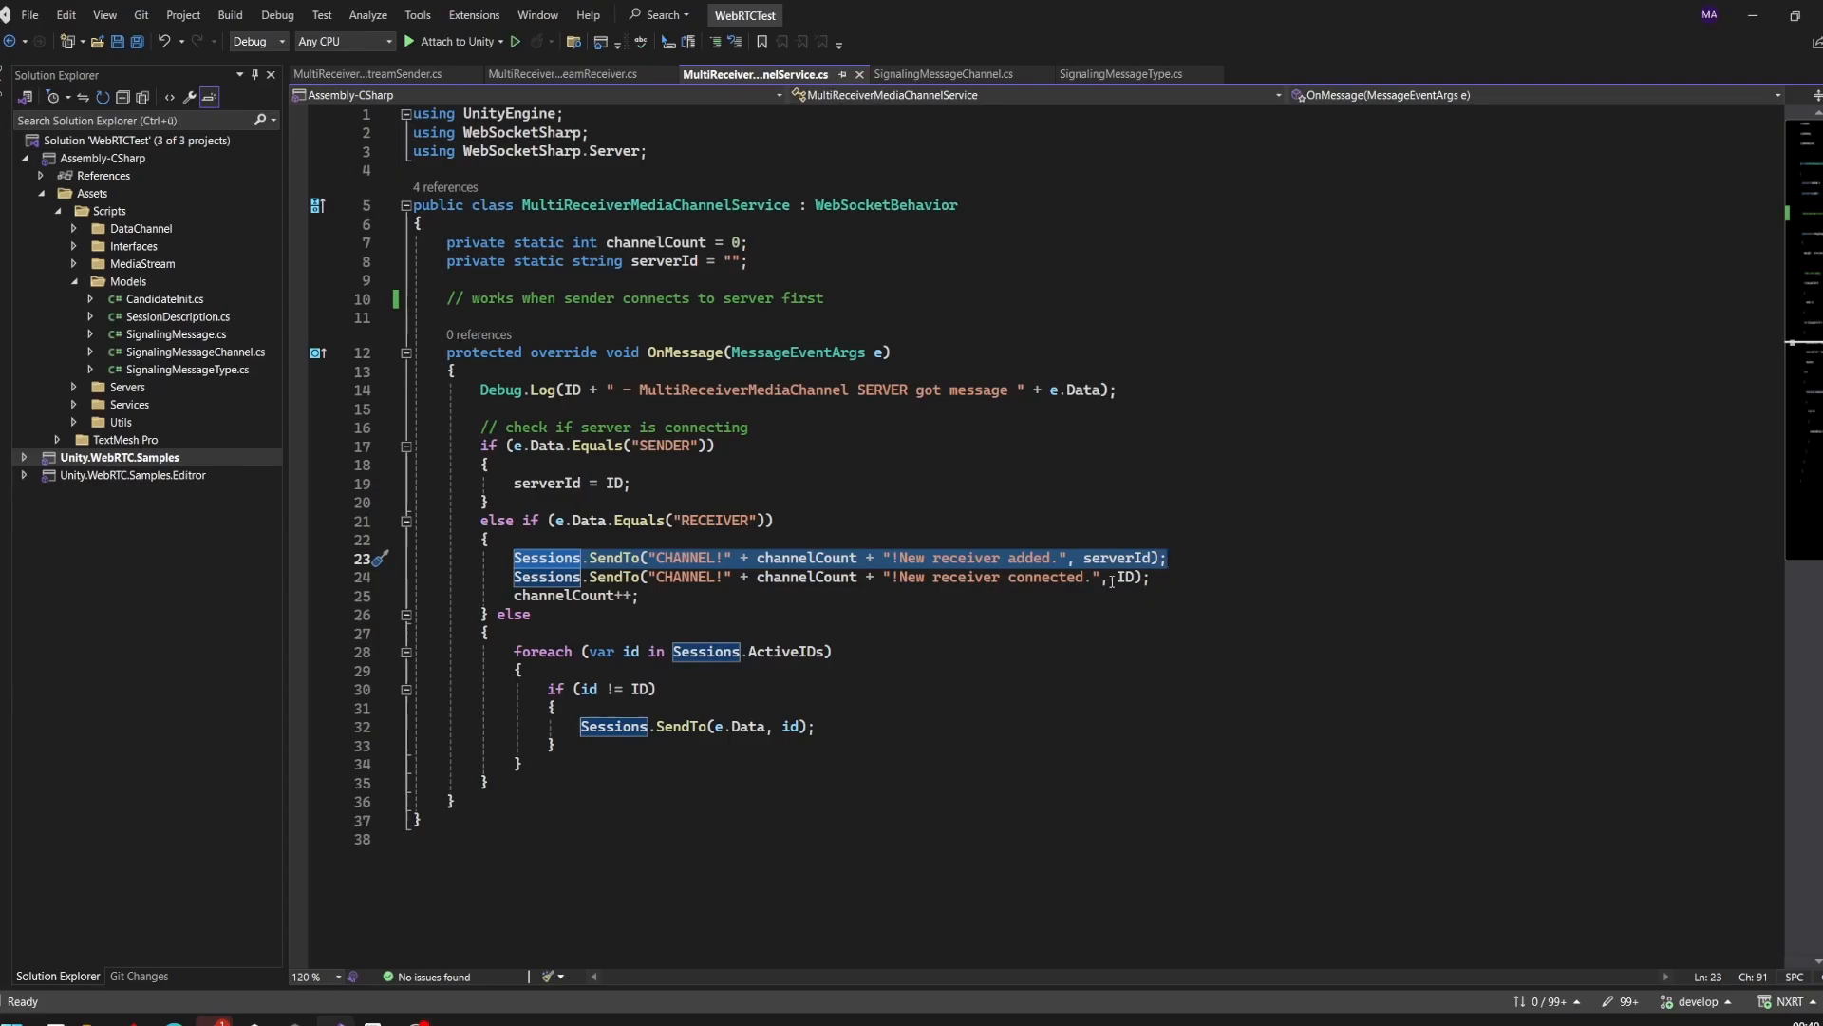
click(1180, 594)
drag(1155, 575, 571, 577)
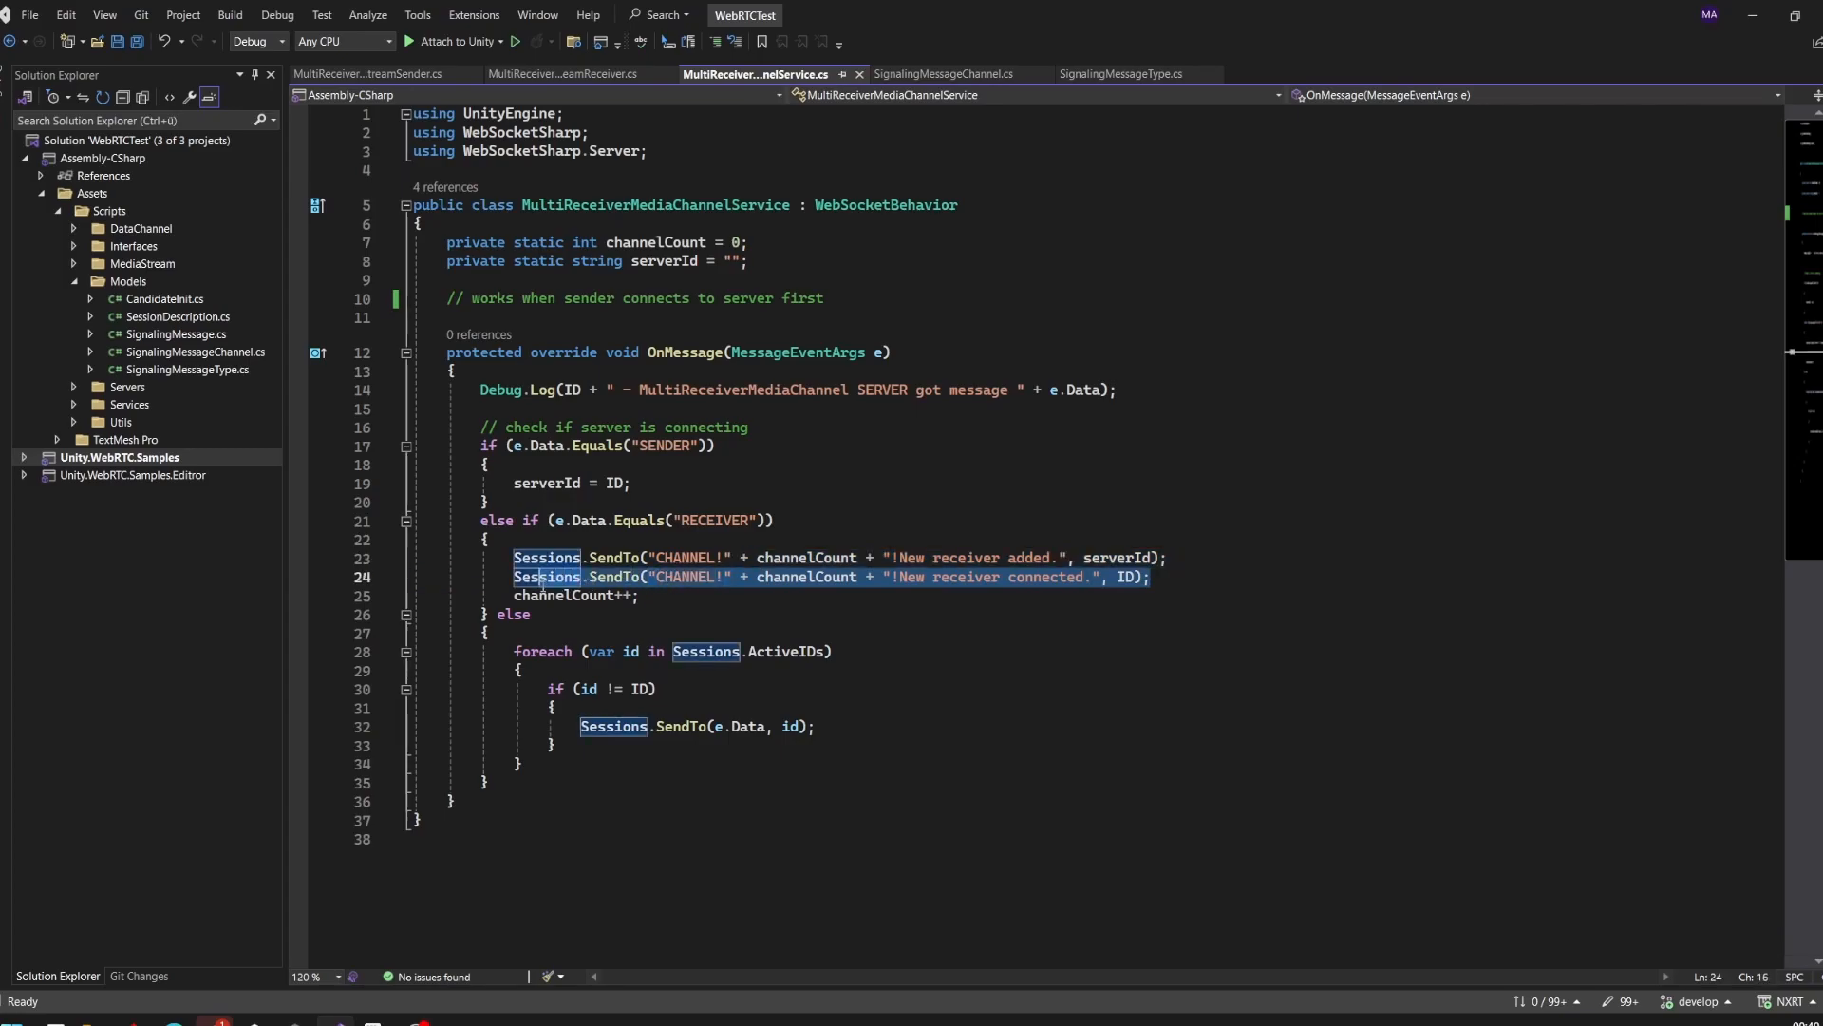
drag(571, 575, 512, 575)
click(1004, 541)
click(549, 557)
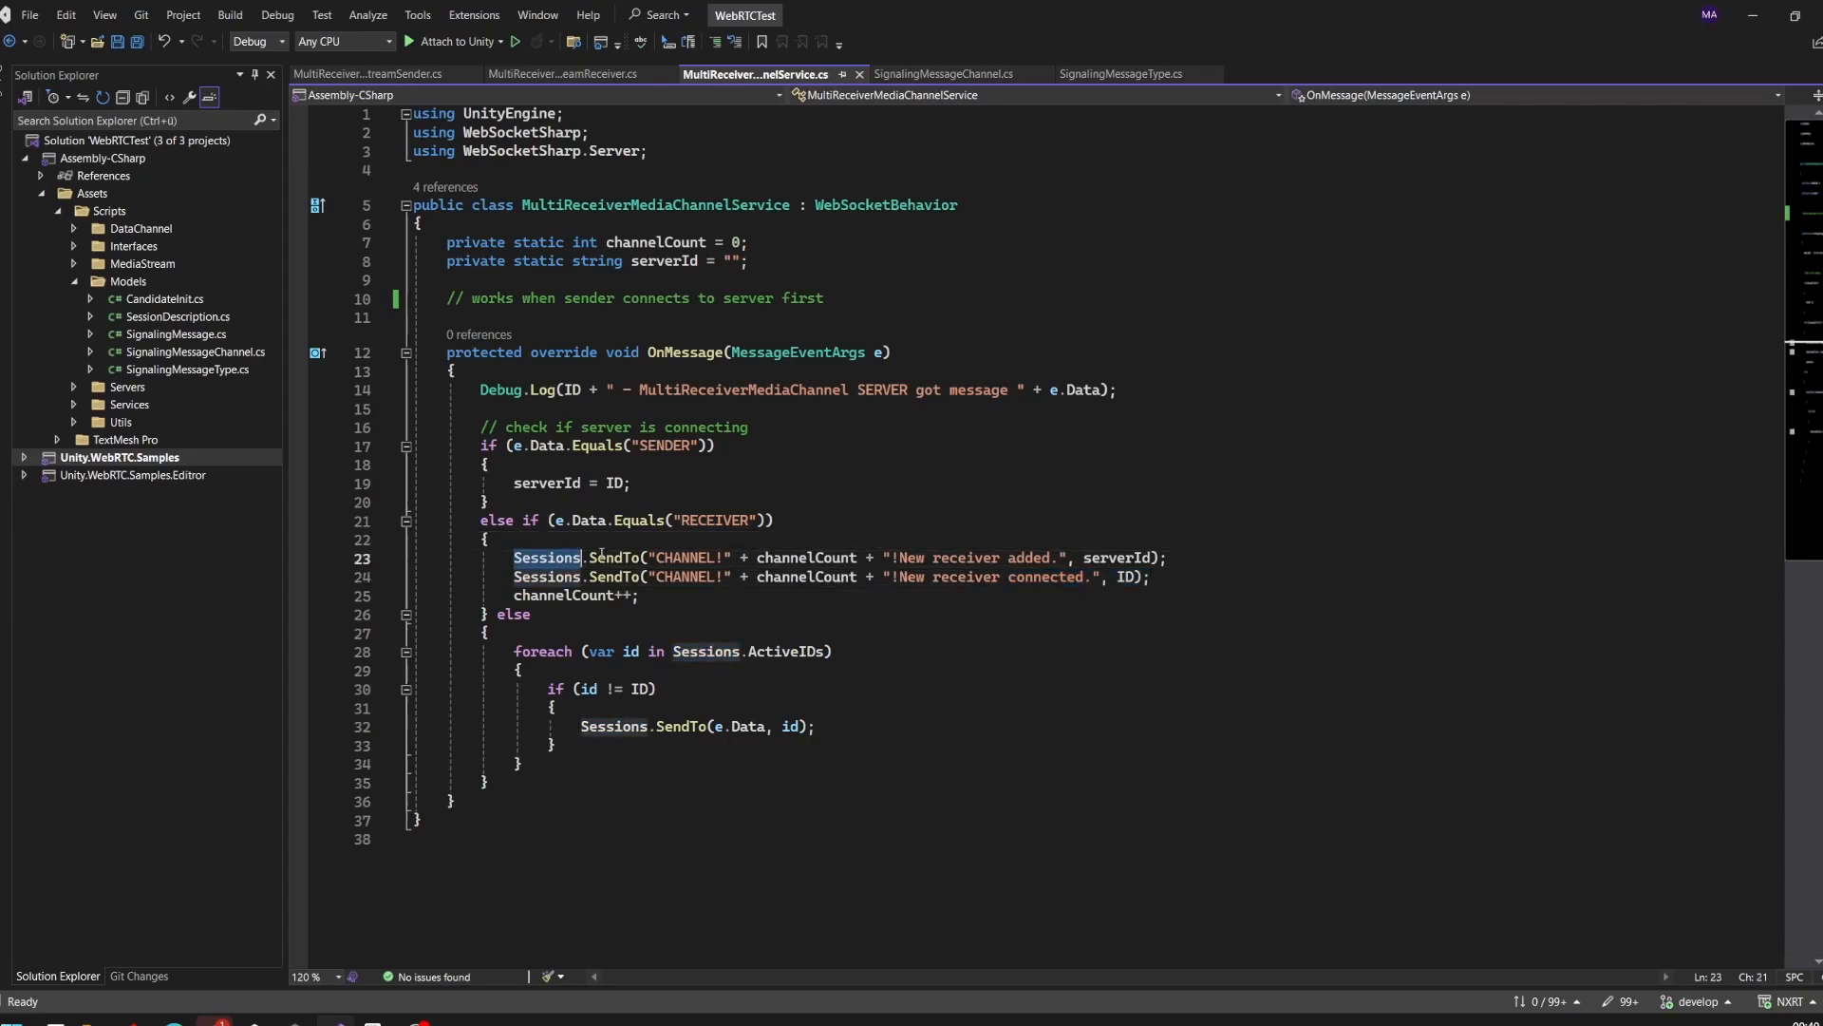
double_click(615, 557)
drag(656, 556, 1154, 557)
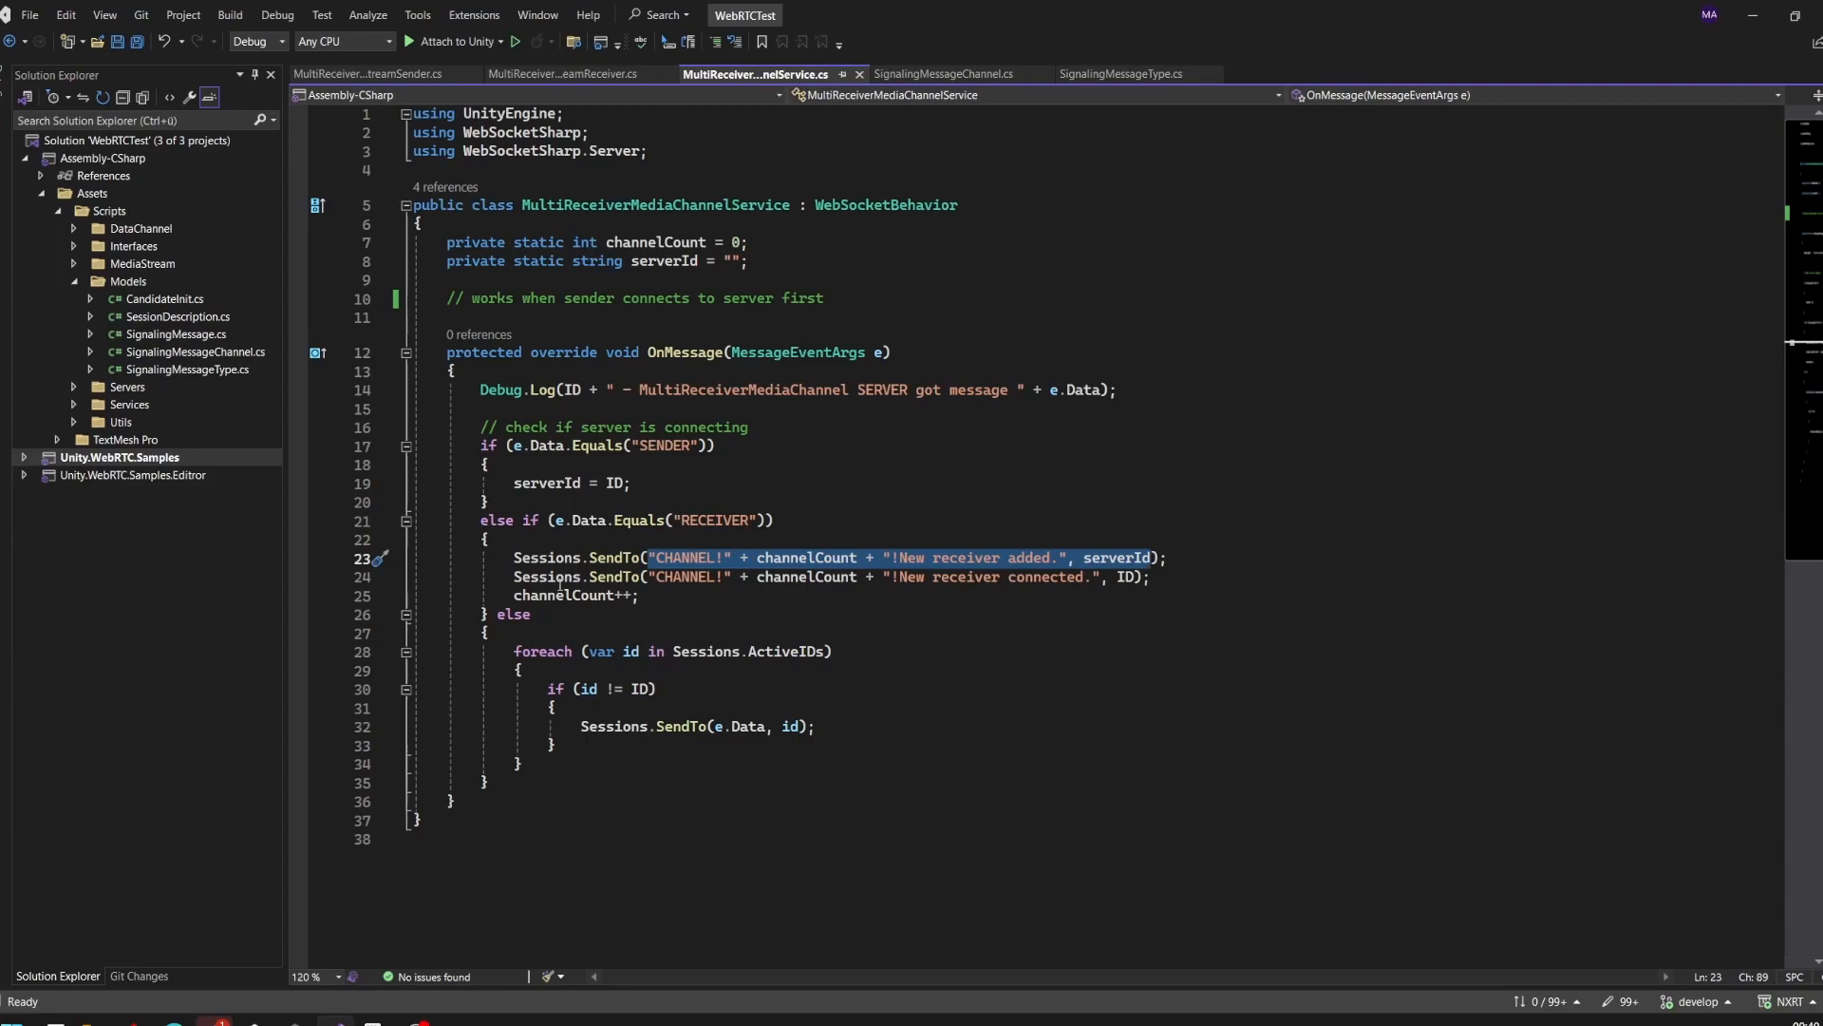
drag(516, 576, 724, 591)
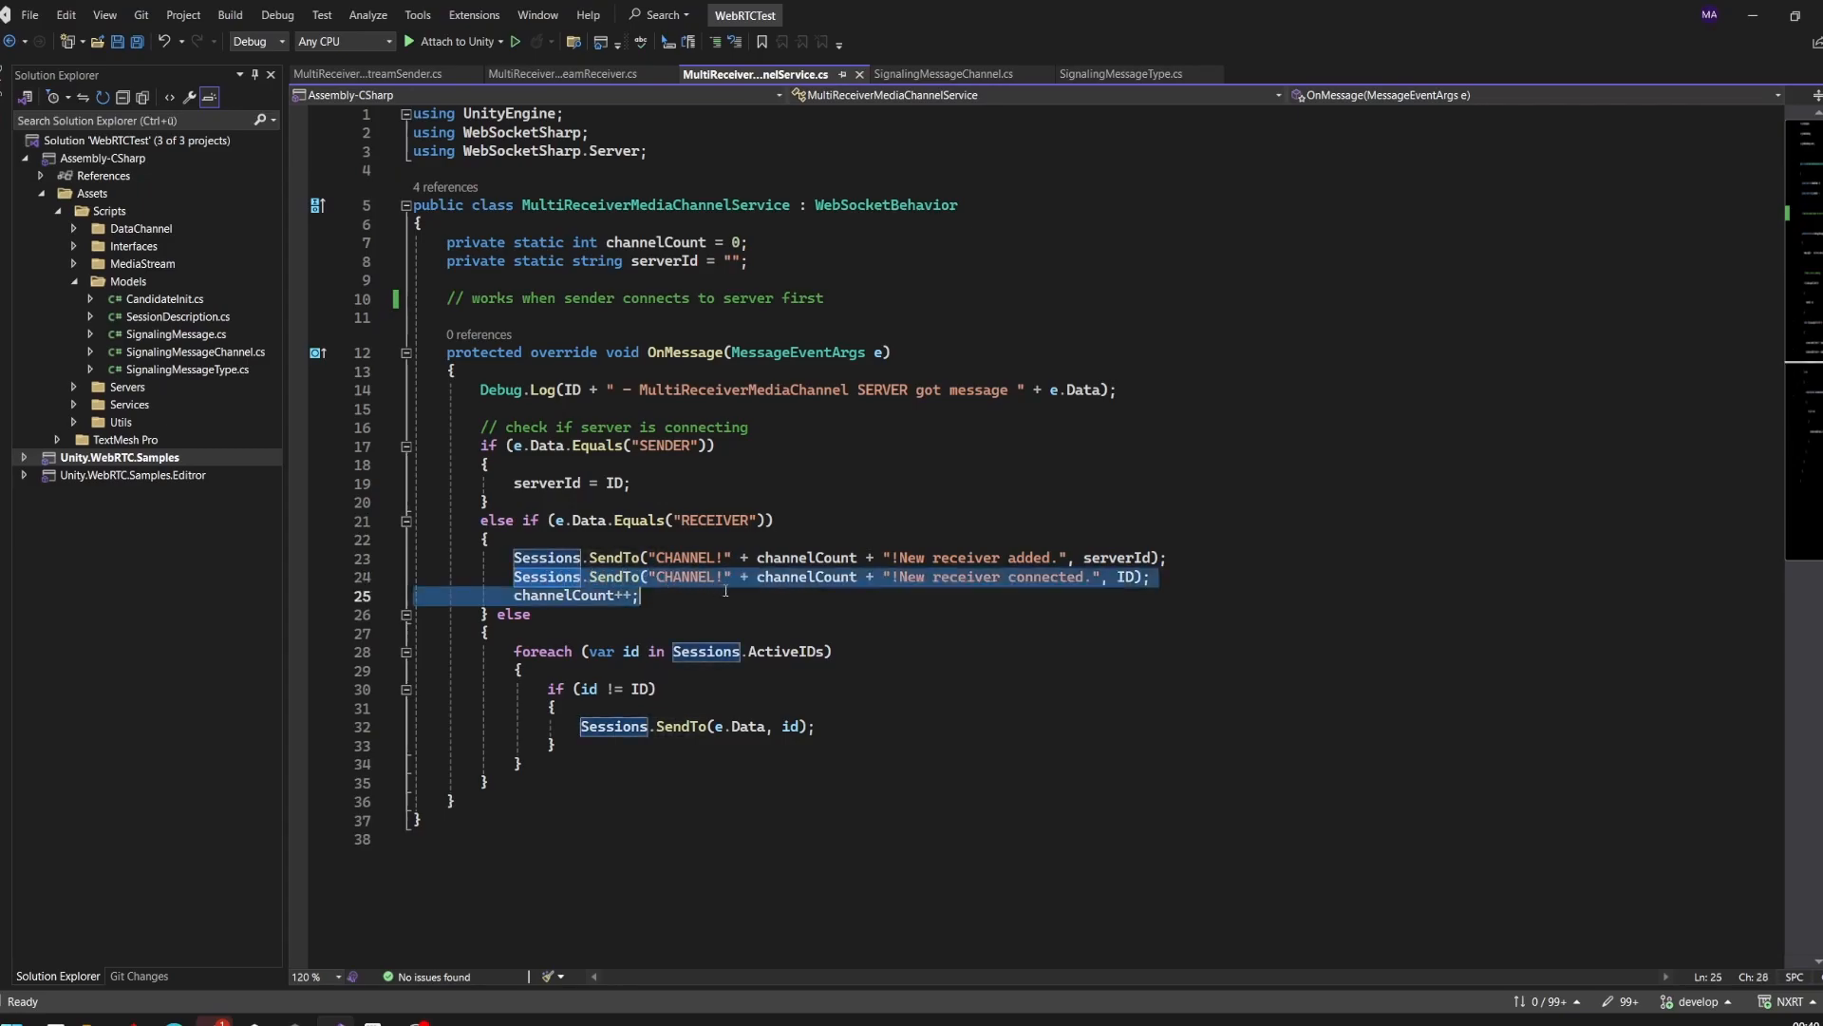
drag(517, 576, 1151, 576)
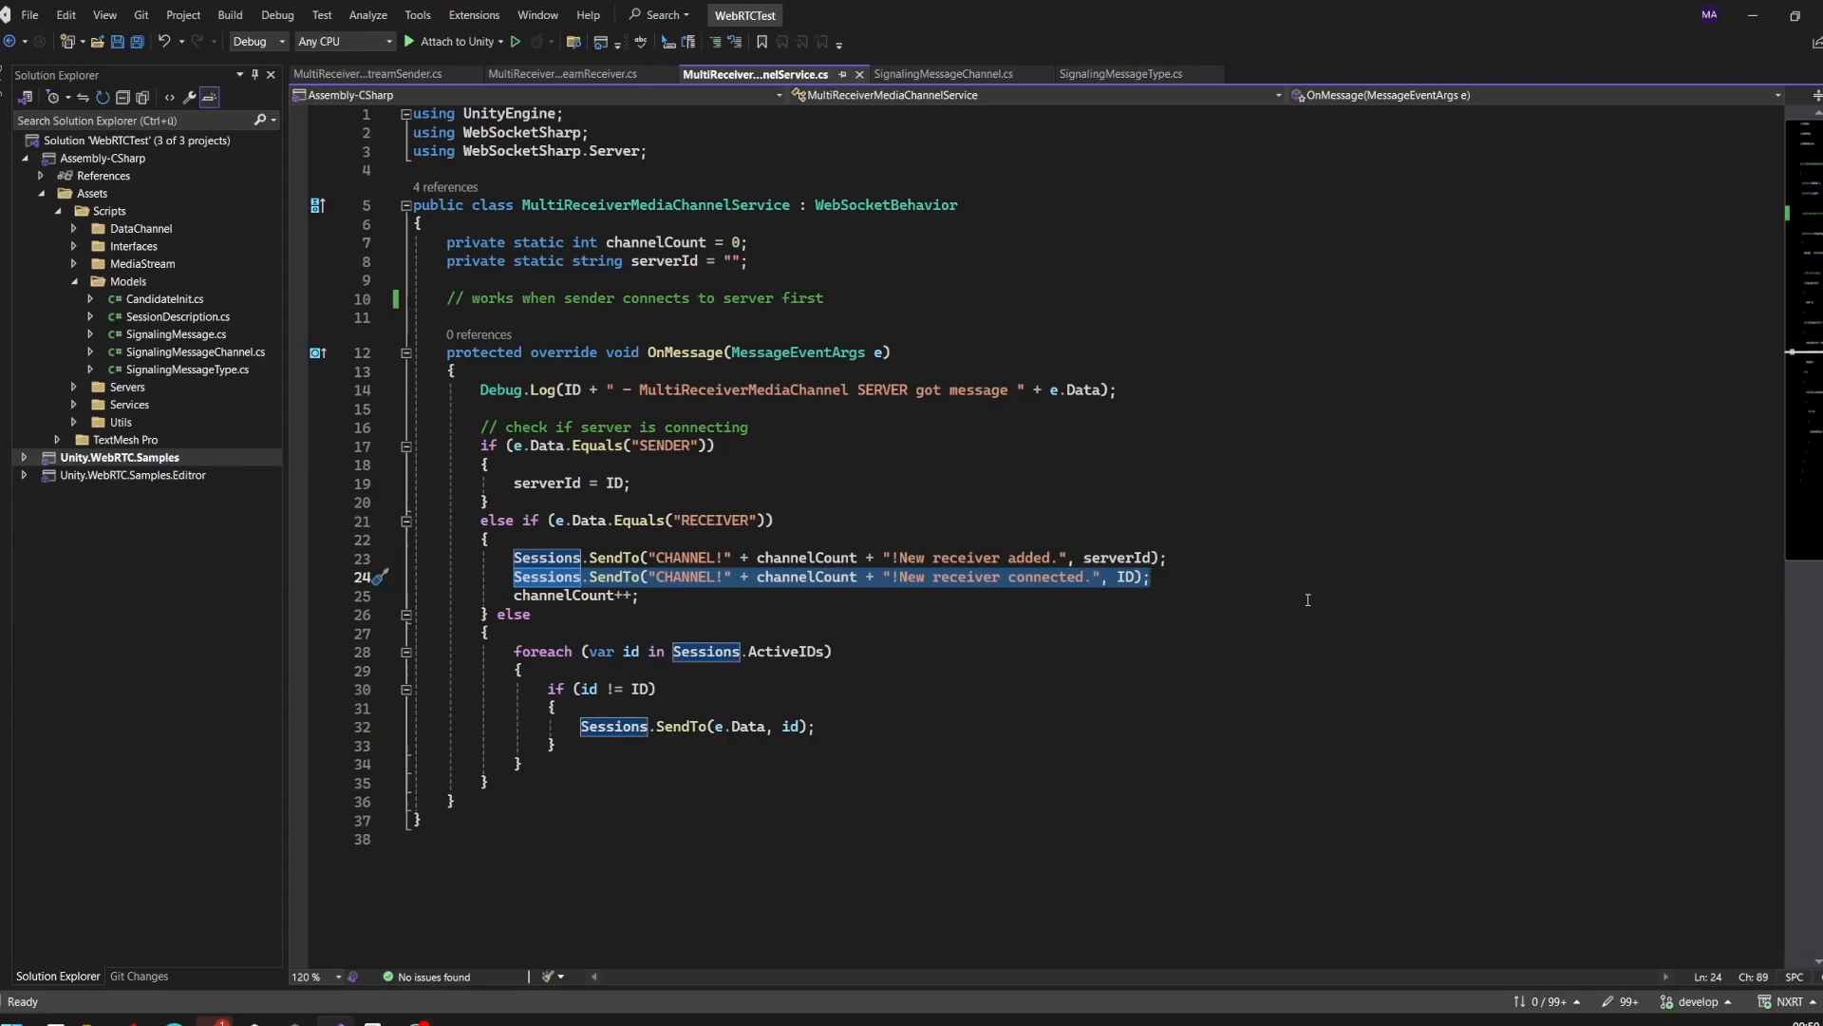
Move the final else onto its own line and save the channel service file
double_click(513, 614)
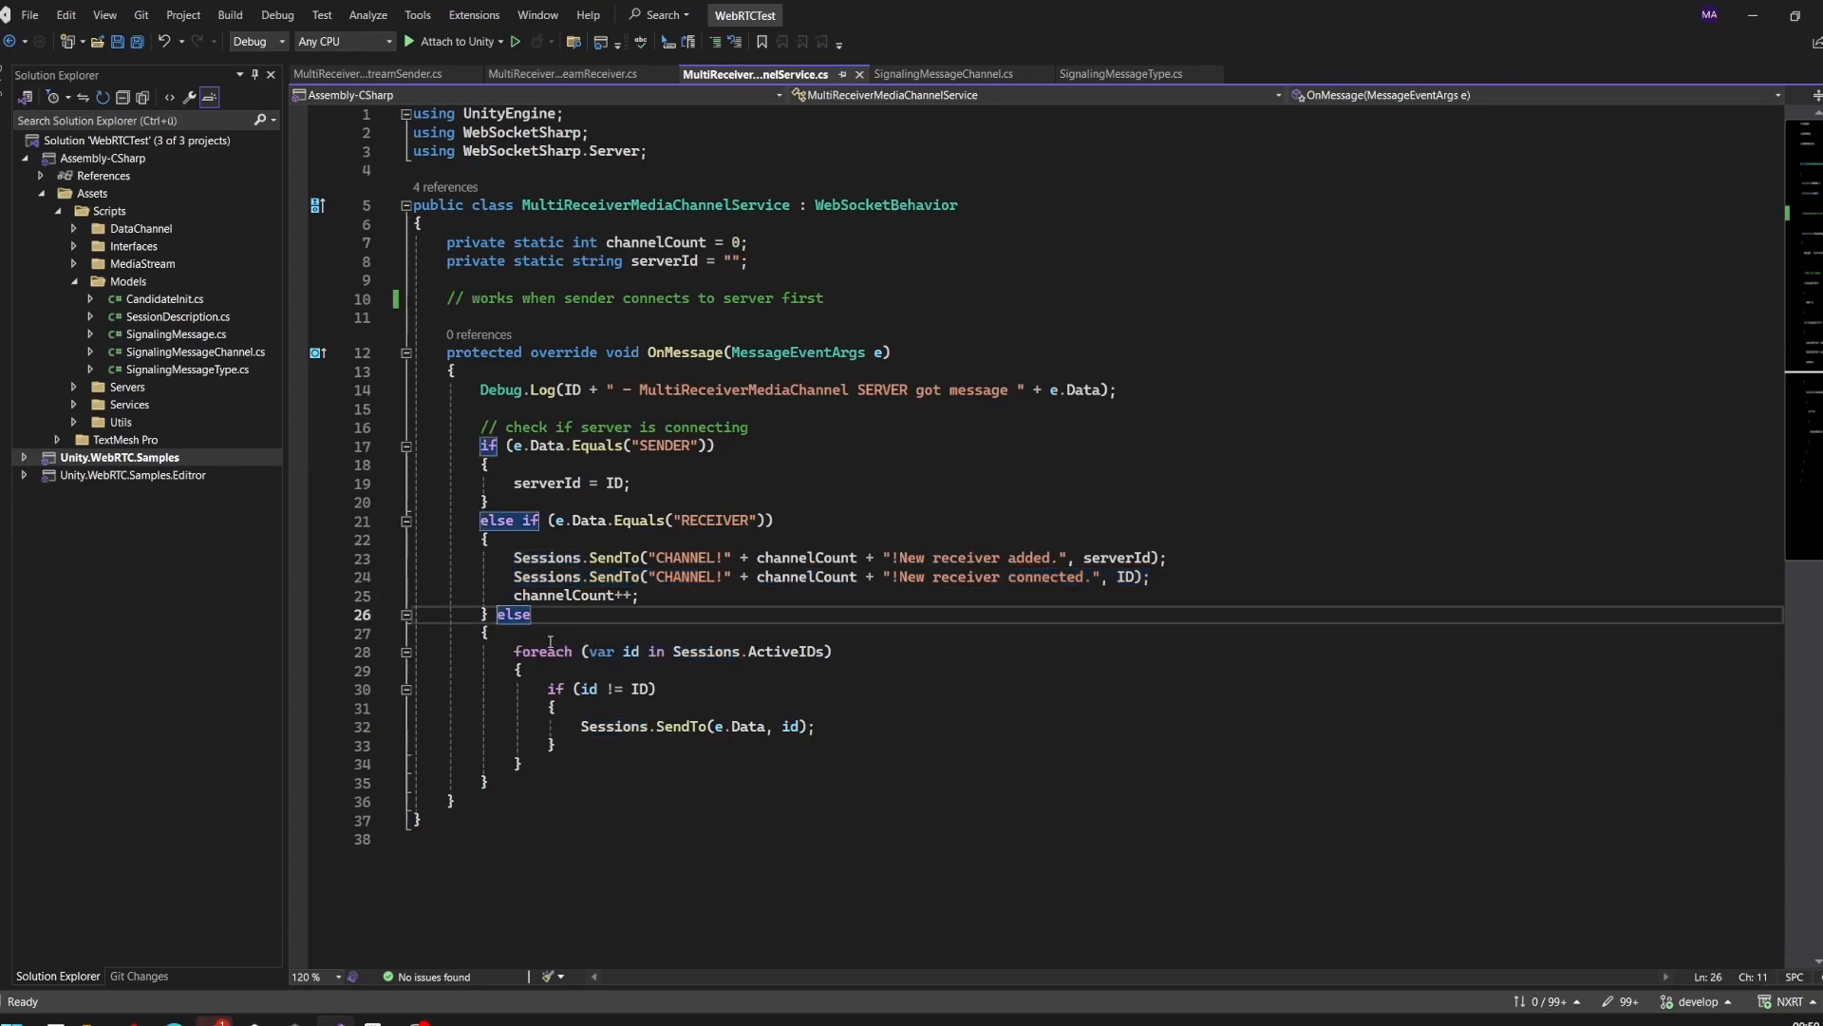
key(Return)
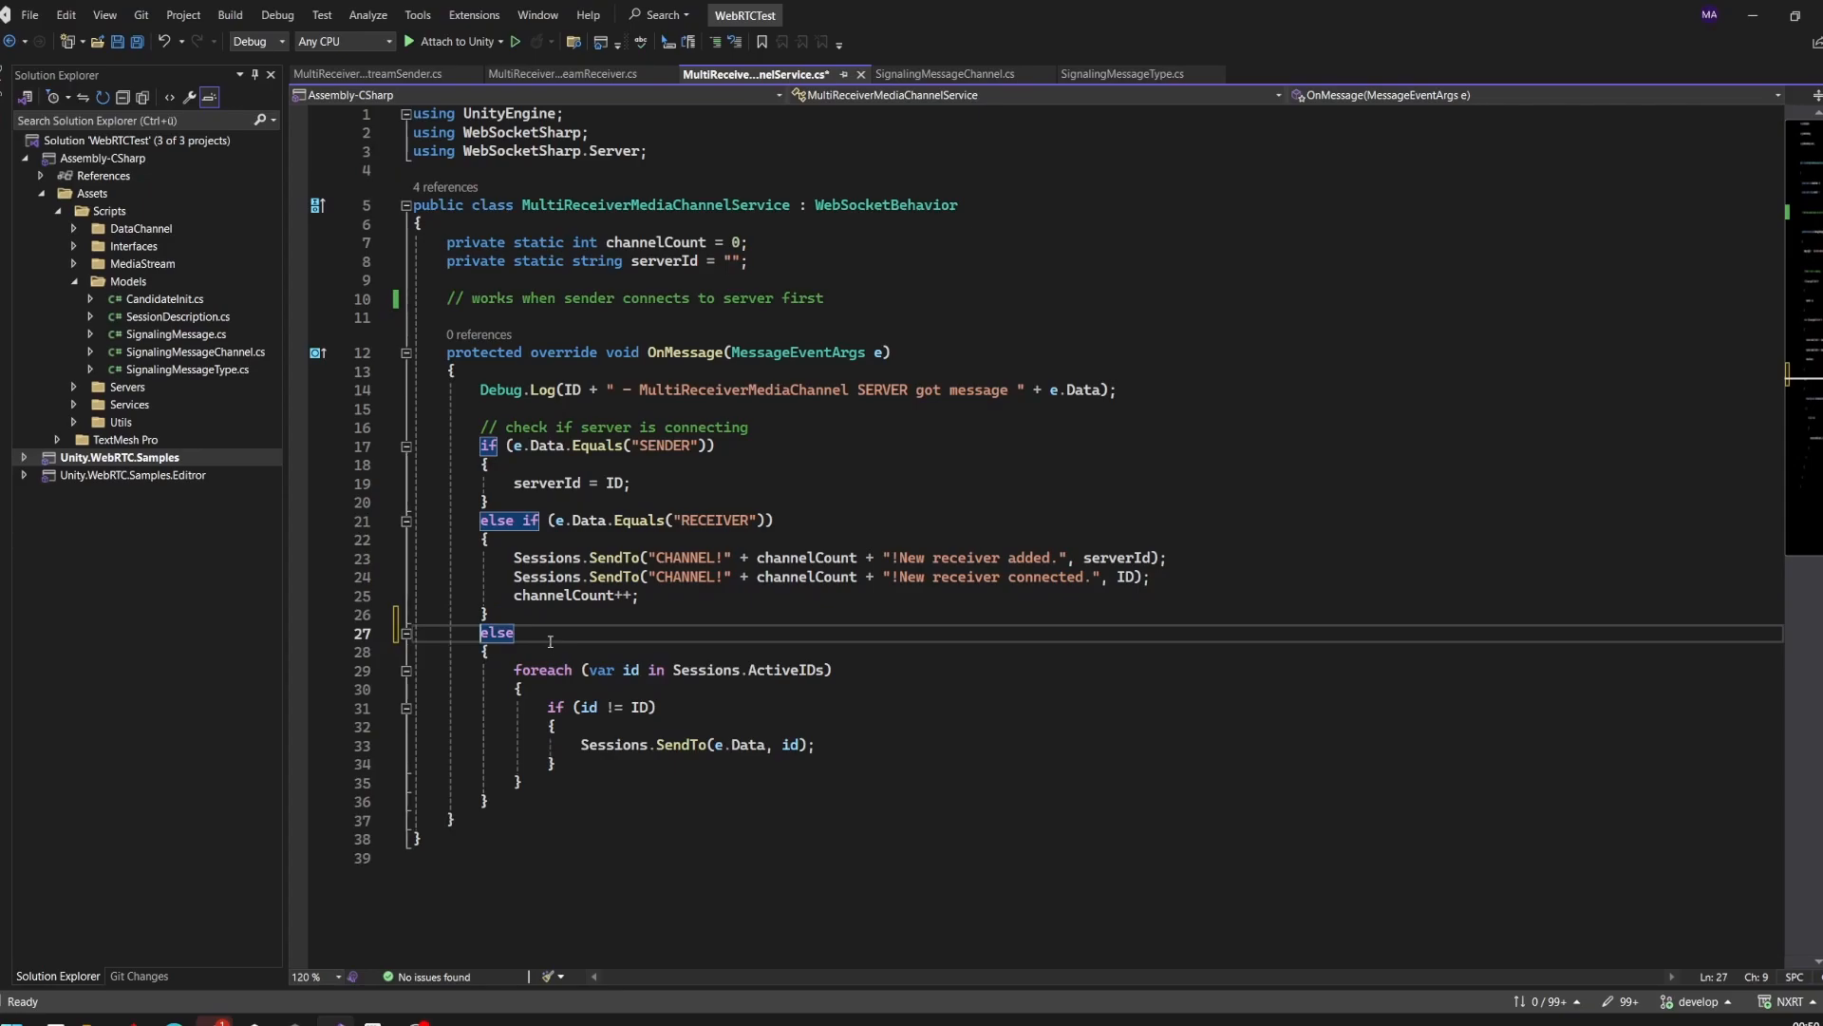
key(ctrl+s)
Highlight the foreach loop forwarding data to other sessions, then switch to MultiReceiverMediaStreamReceiver.cs
drag(532, 788, 414, 670)
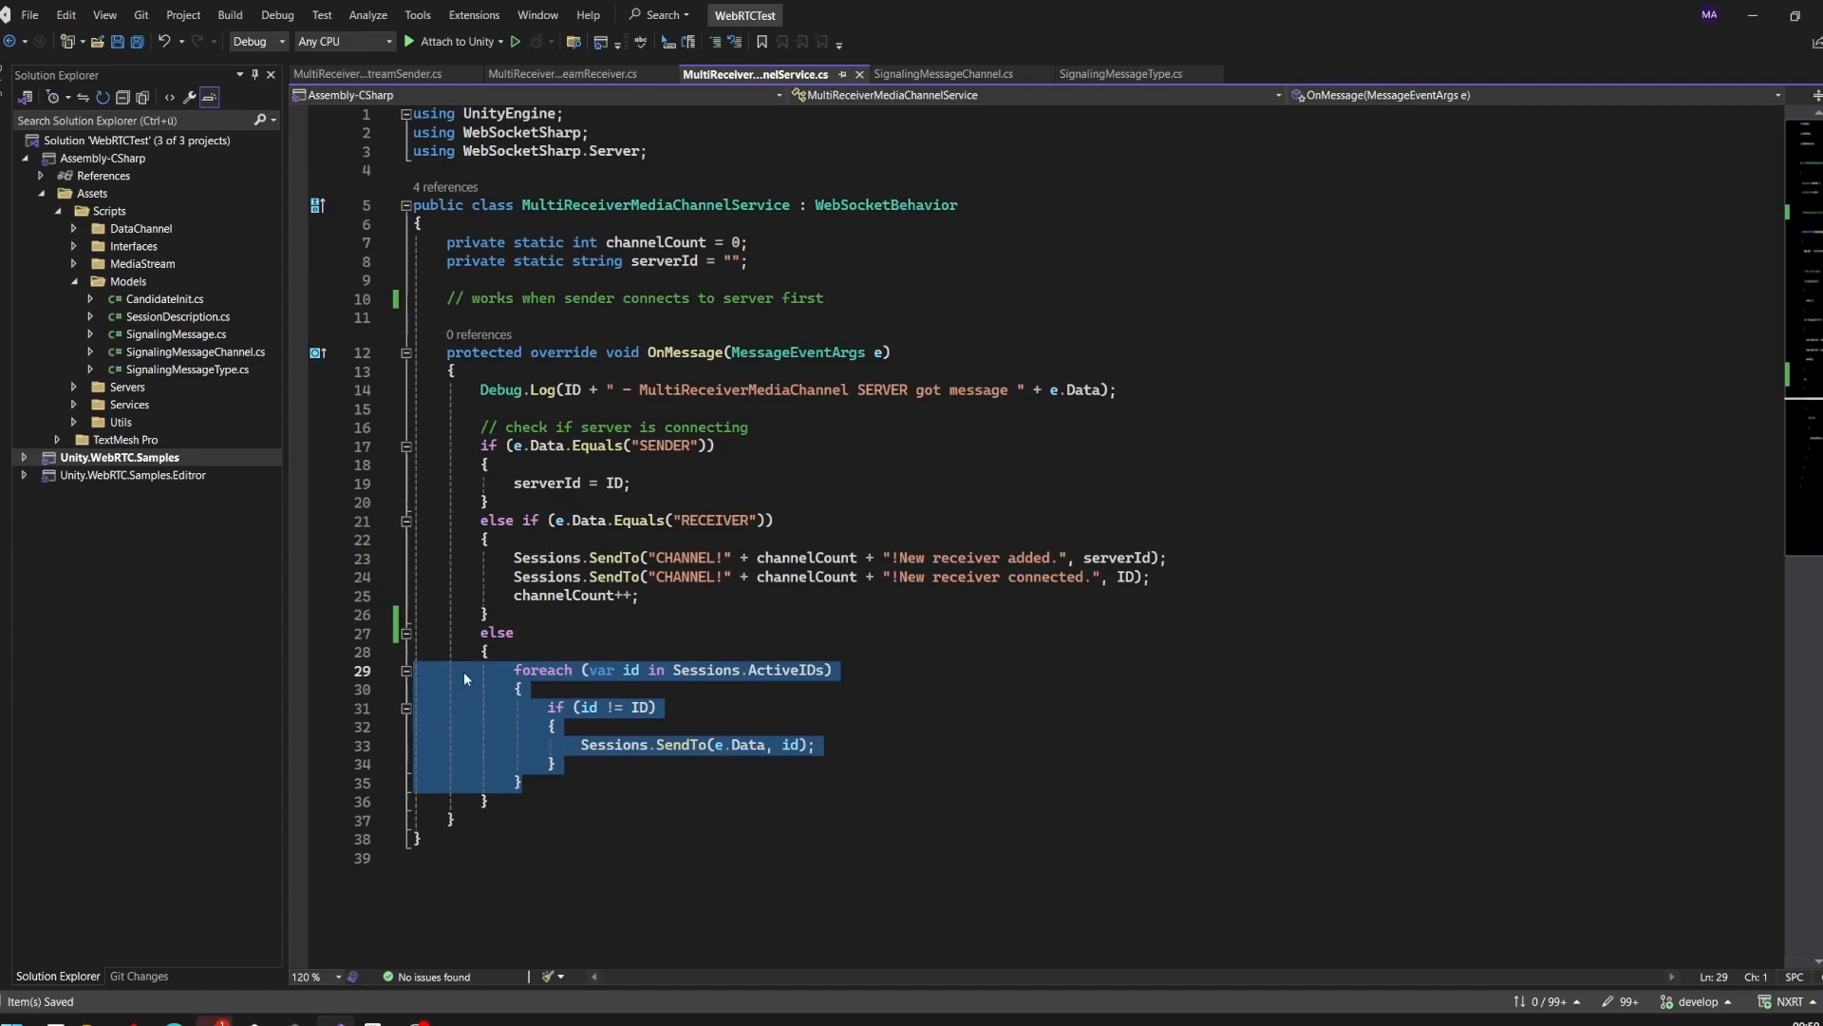
click(825, 712)
drag(527, 788, 410, 669)
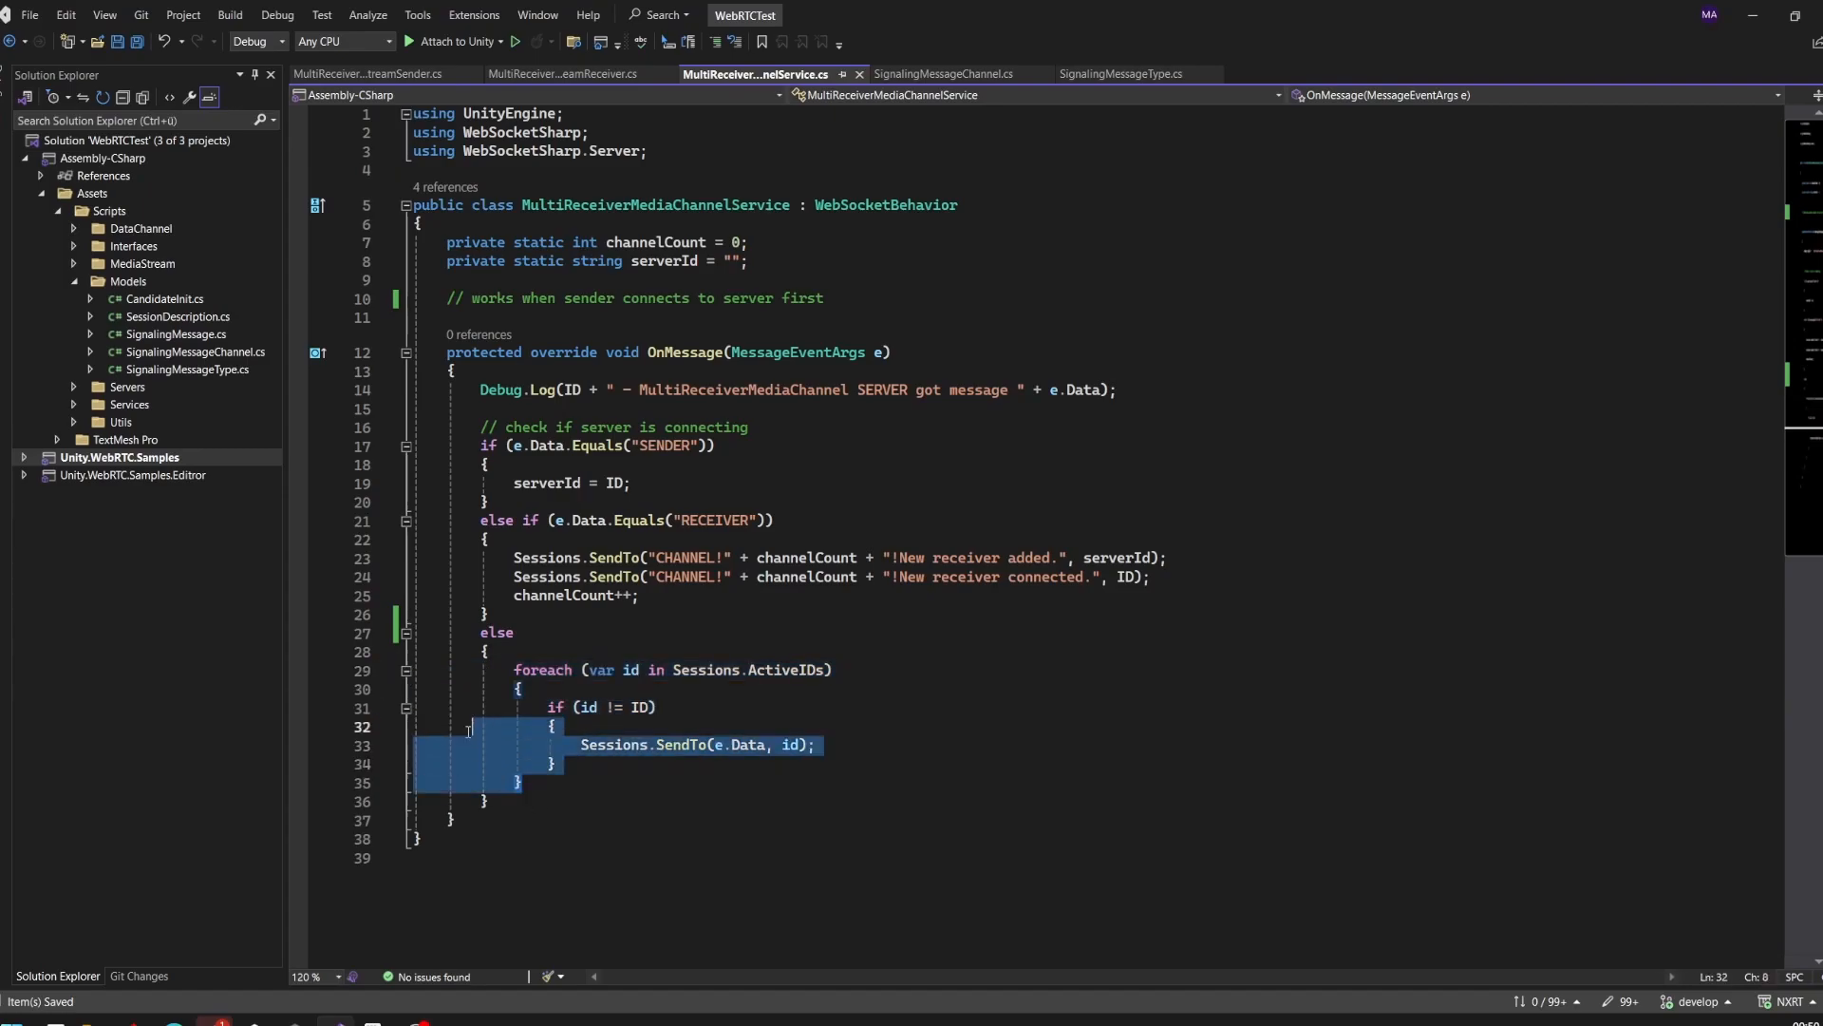
click(862, 711)
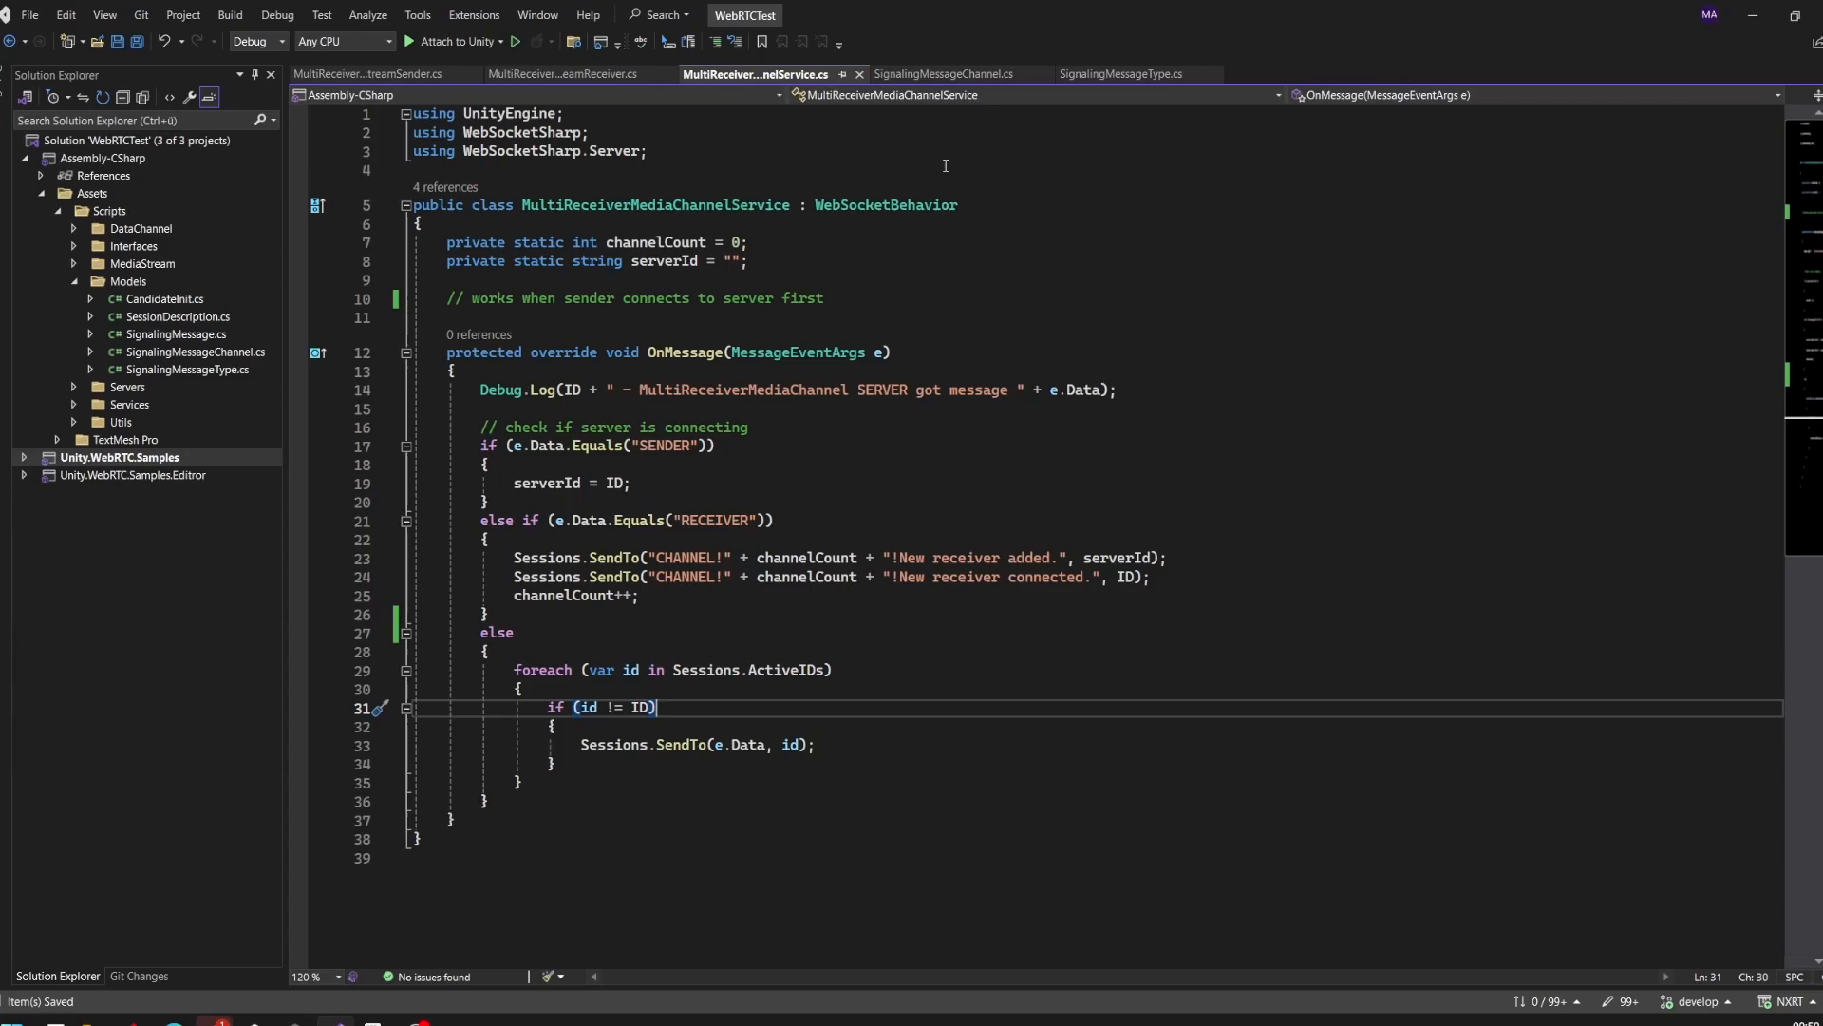
click(562, 75)
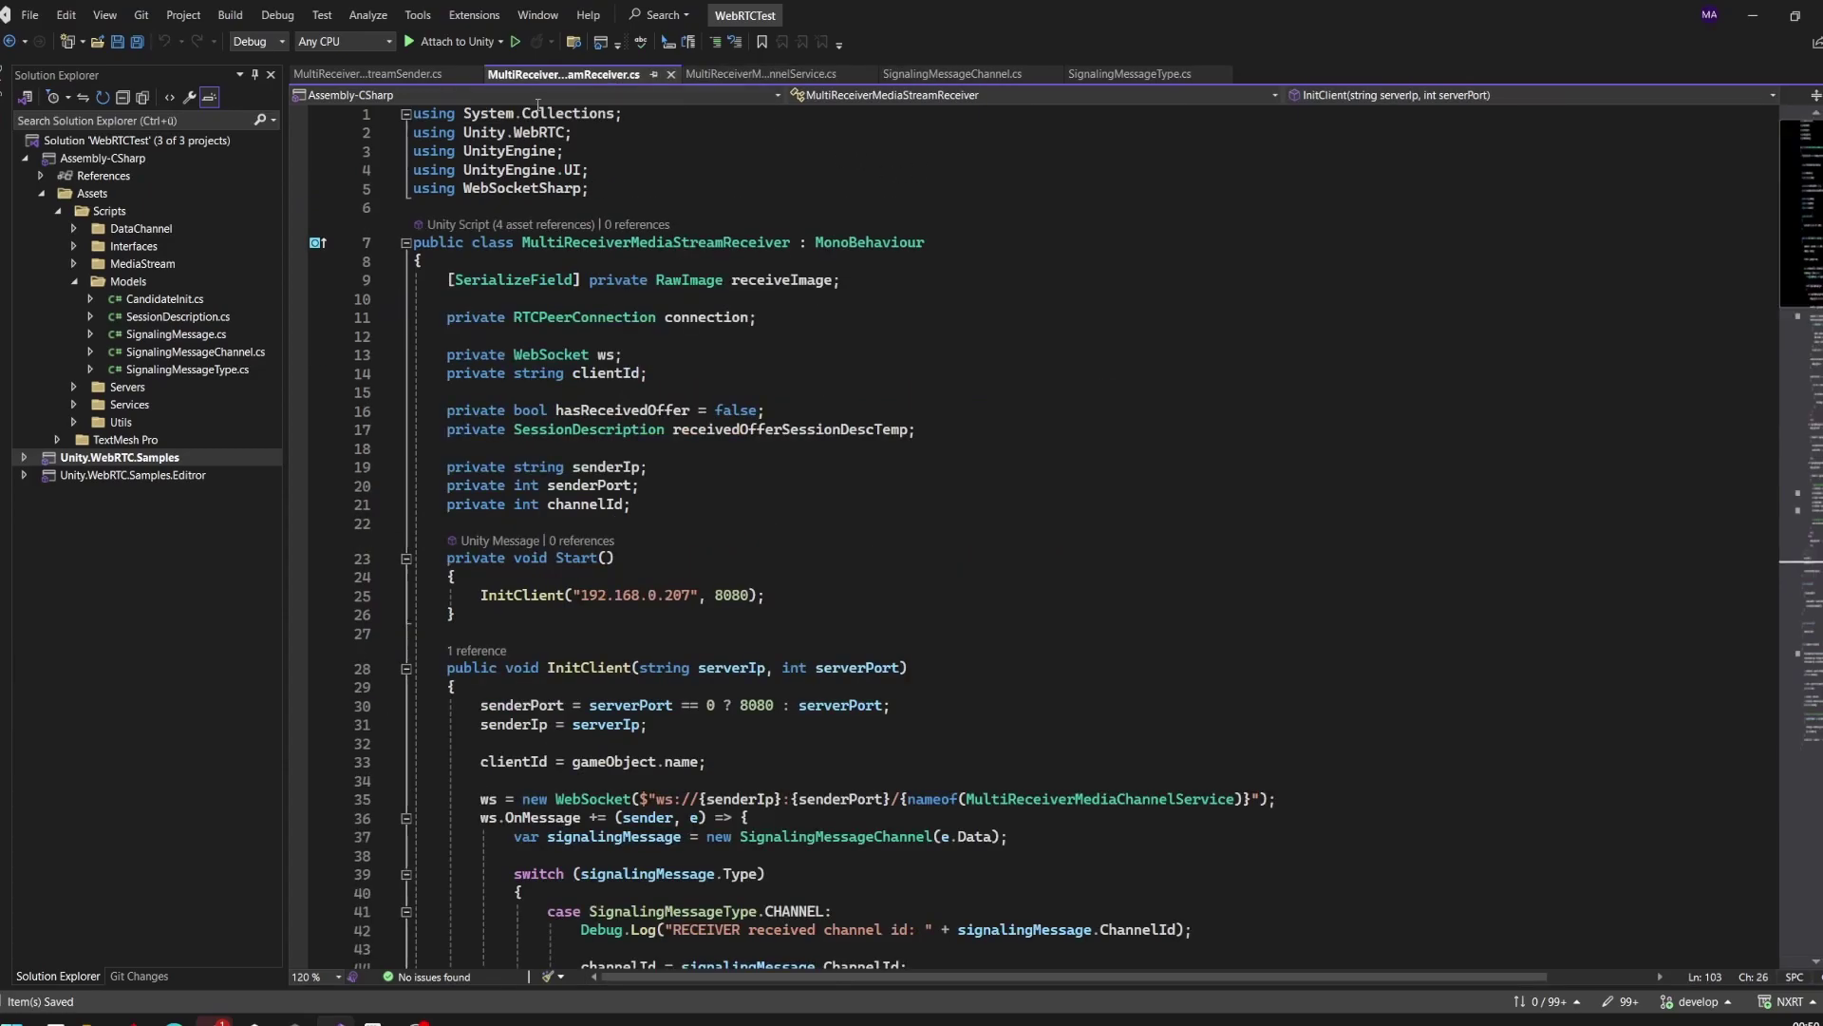
mouse_move(653, 242)
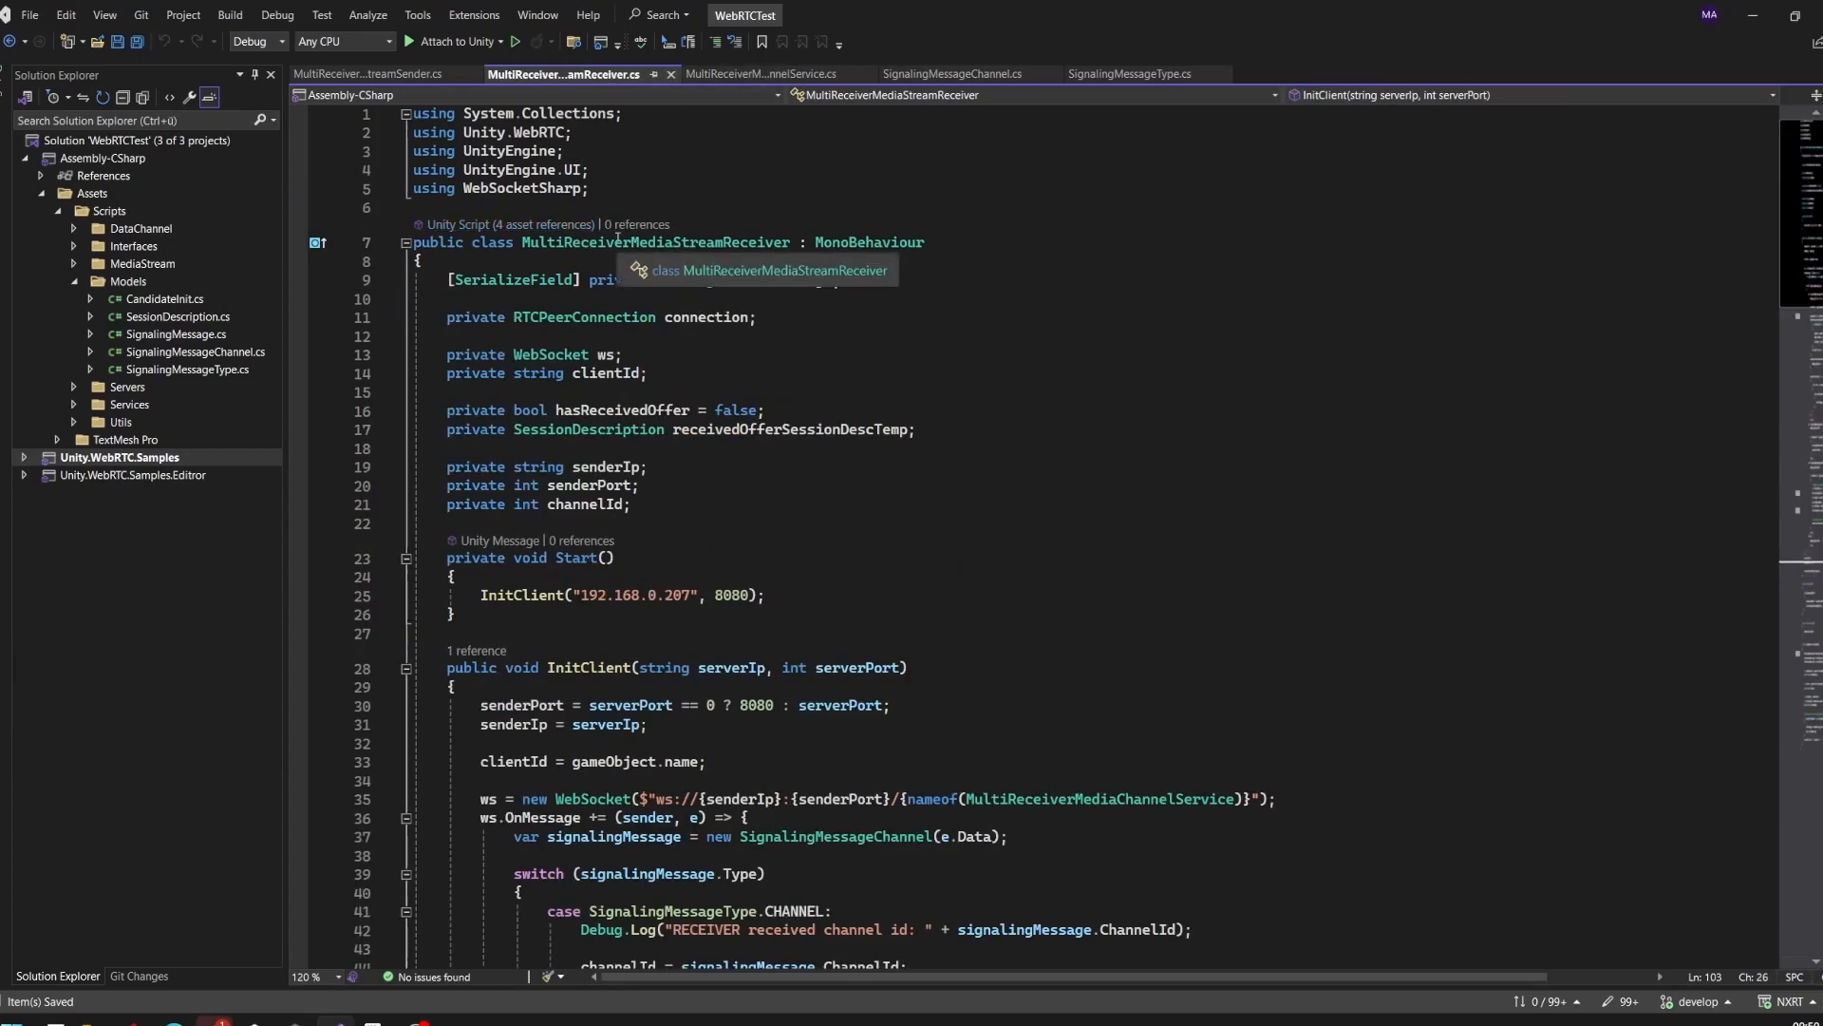
double_click(638, 242)
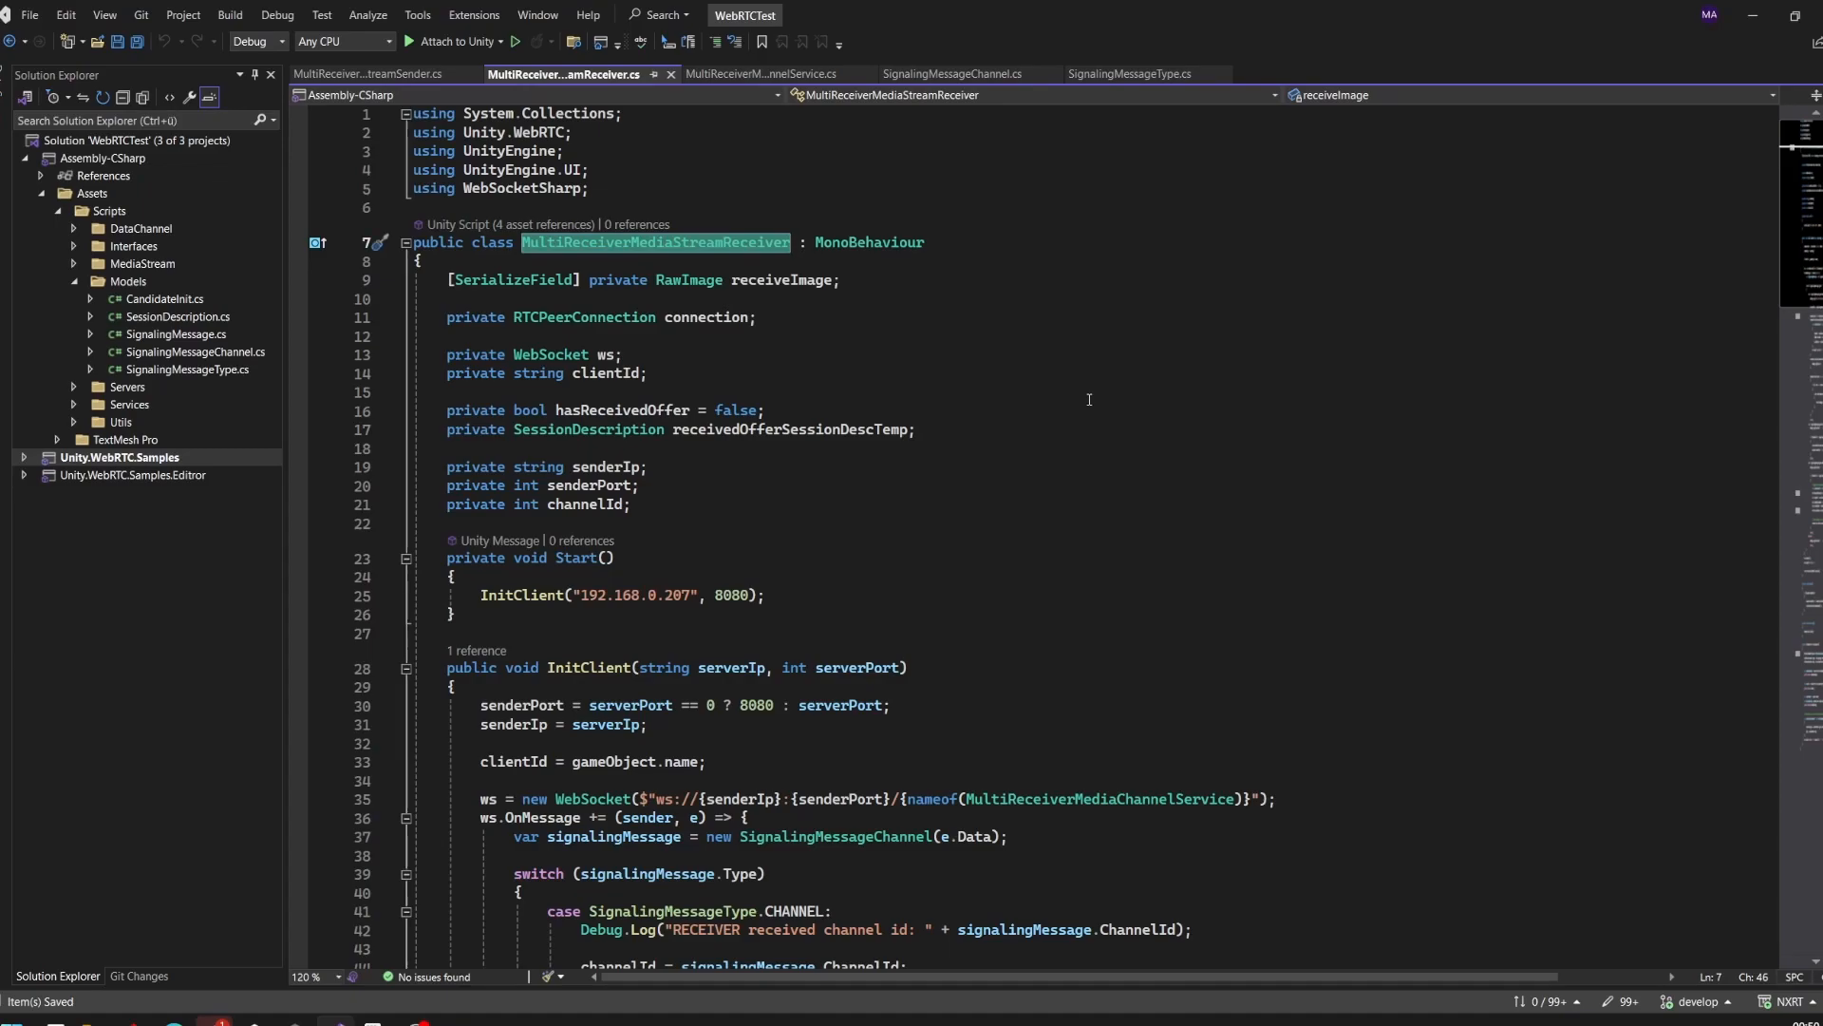
scroll(1088, 399, down, 1)
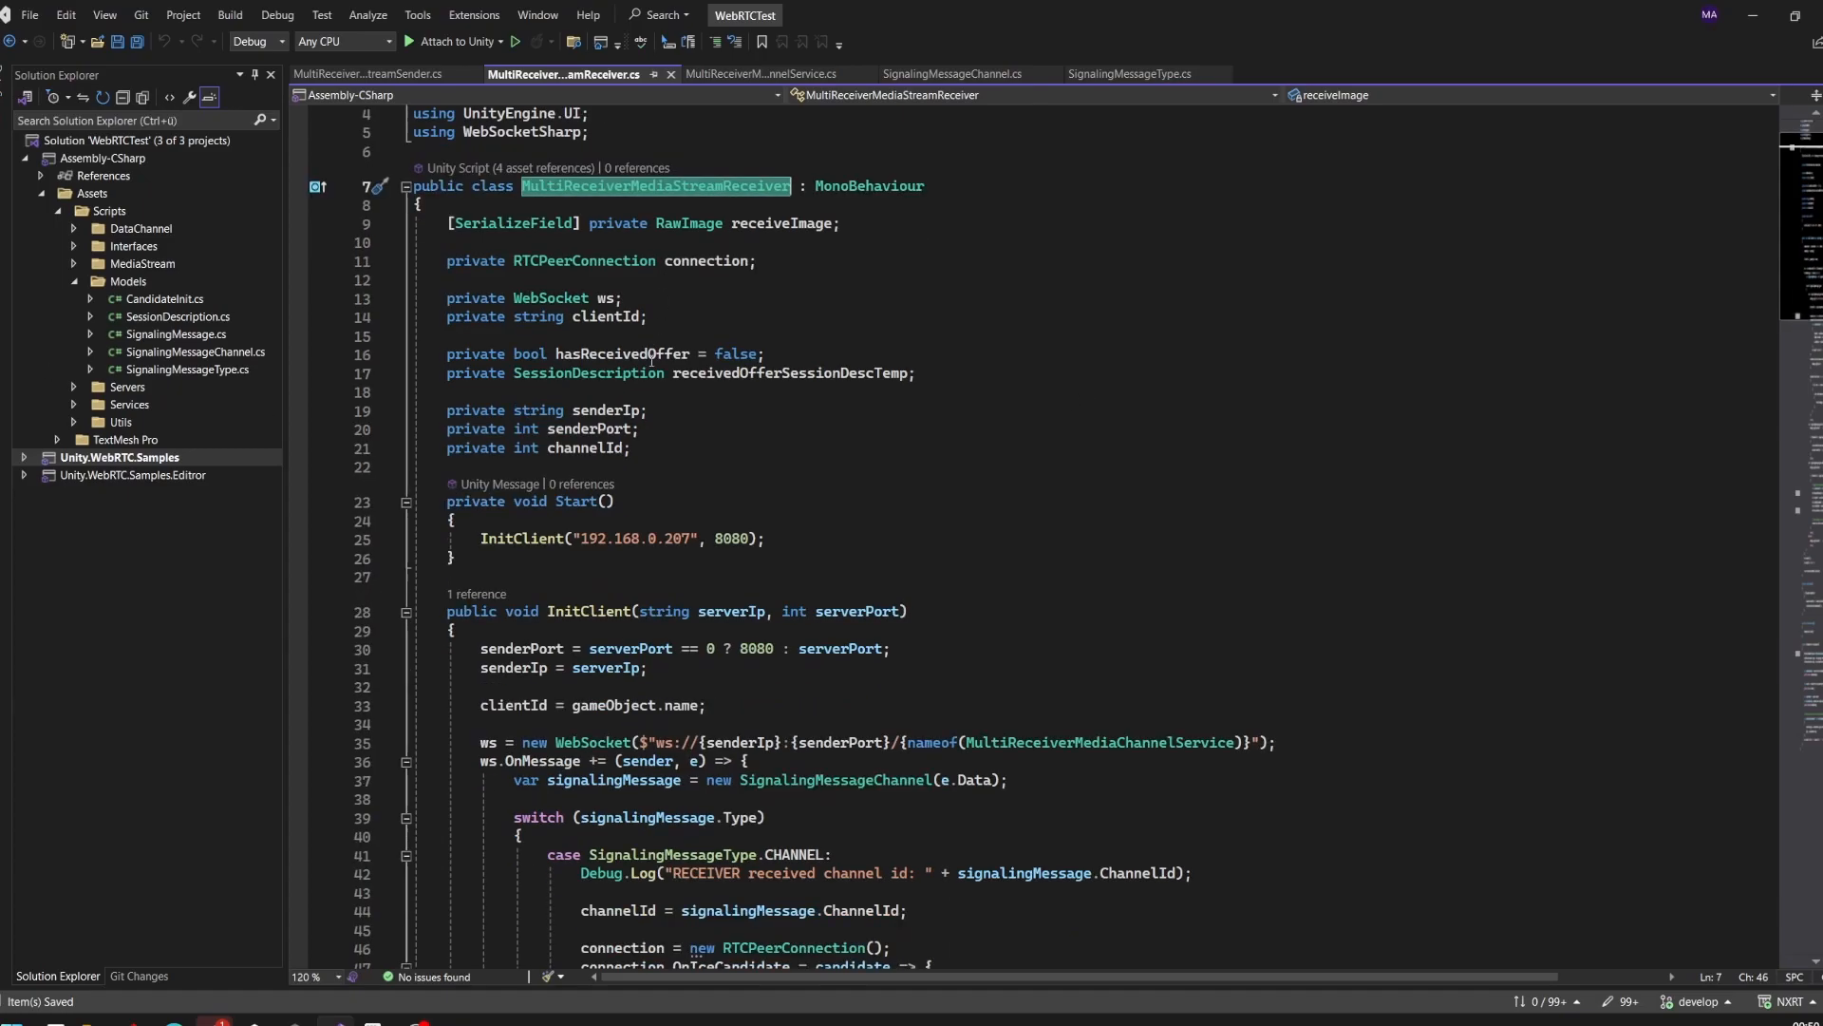
click(679, 431)
scroll(679, 453, down, 3)
scroll(680, 454, down, 3)
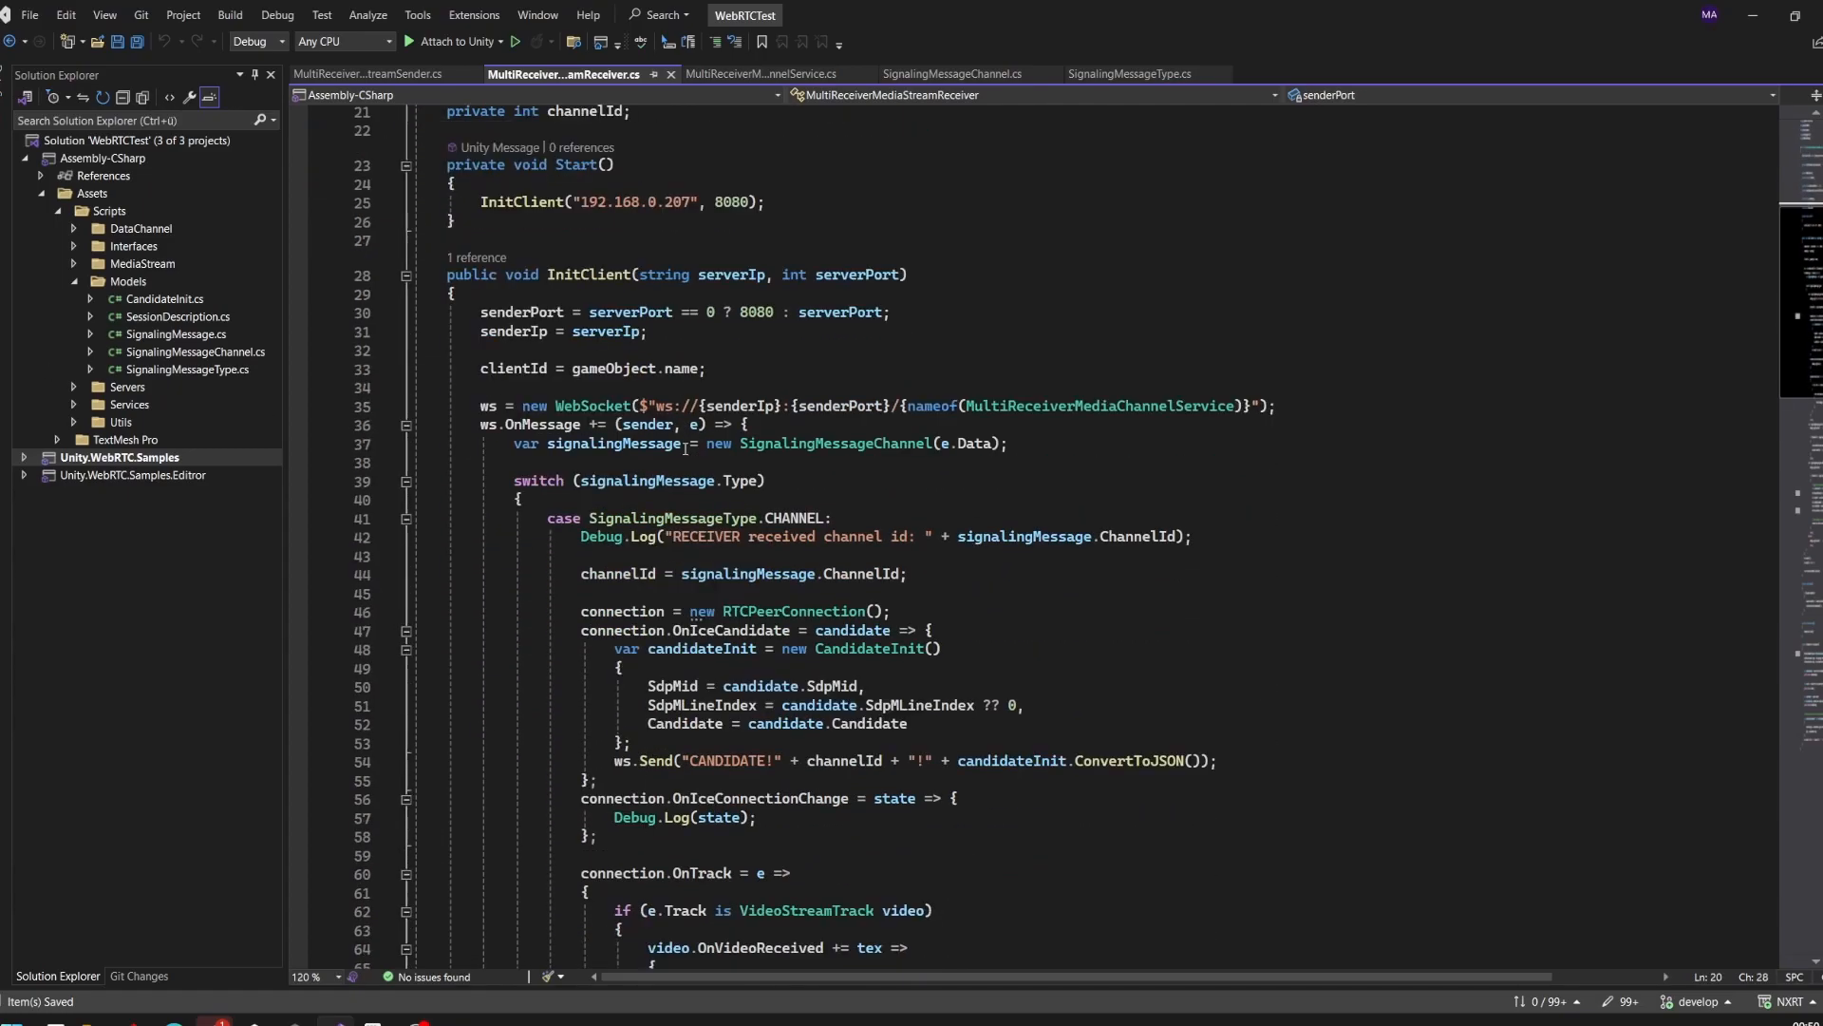
scroll(640, 442, down, 3)
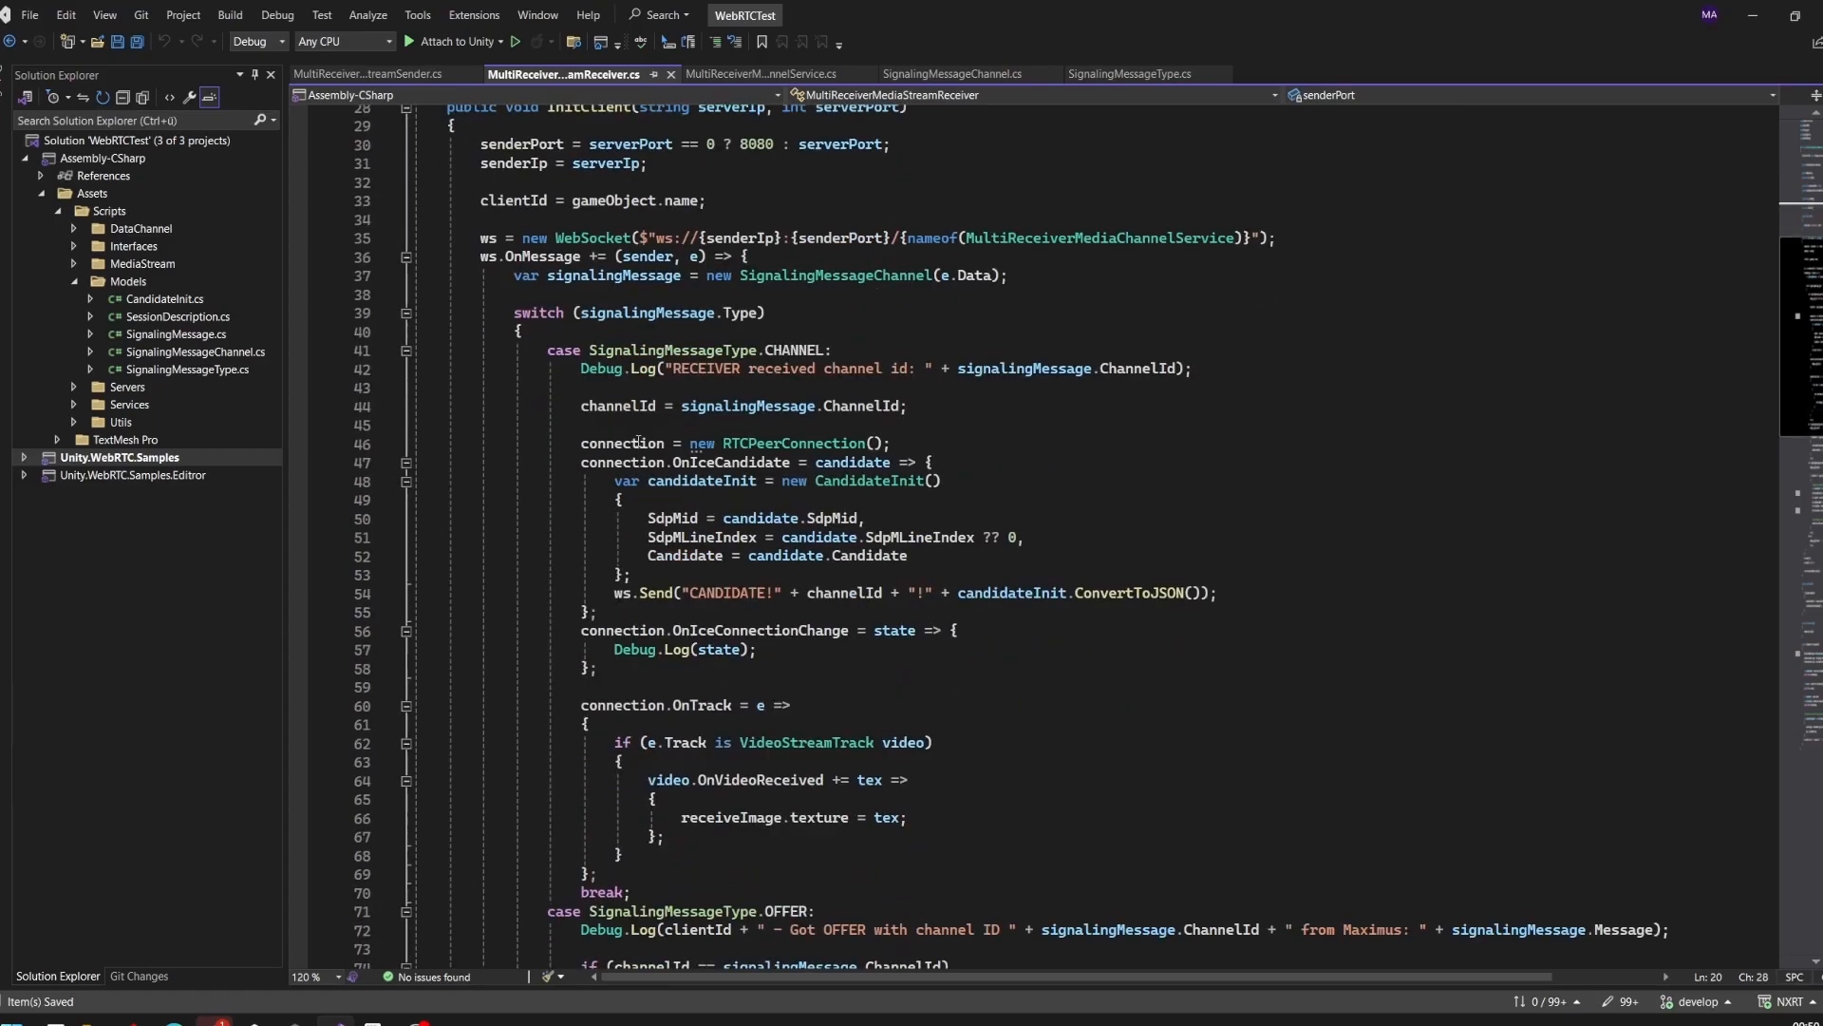
mouse_move(582, 368)
mouse_down()
mouse_move(673, 506)
mouse_move(688, 649)
mouse_move(663, 873)
mouse_up()
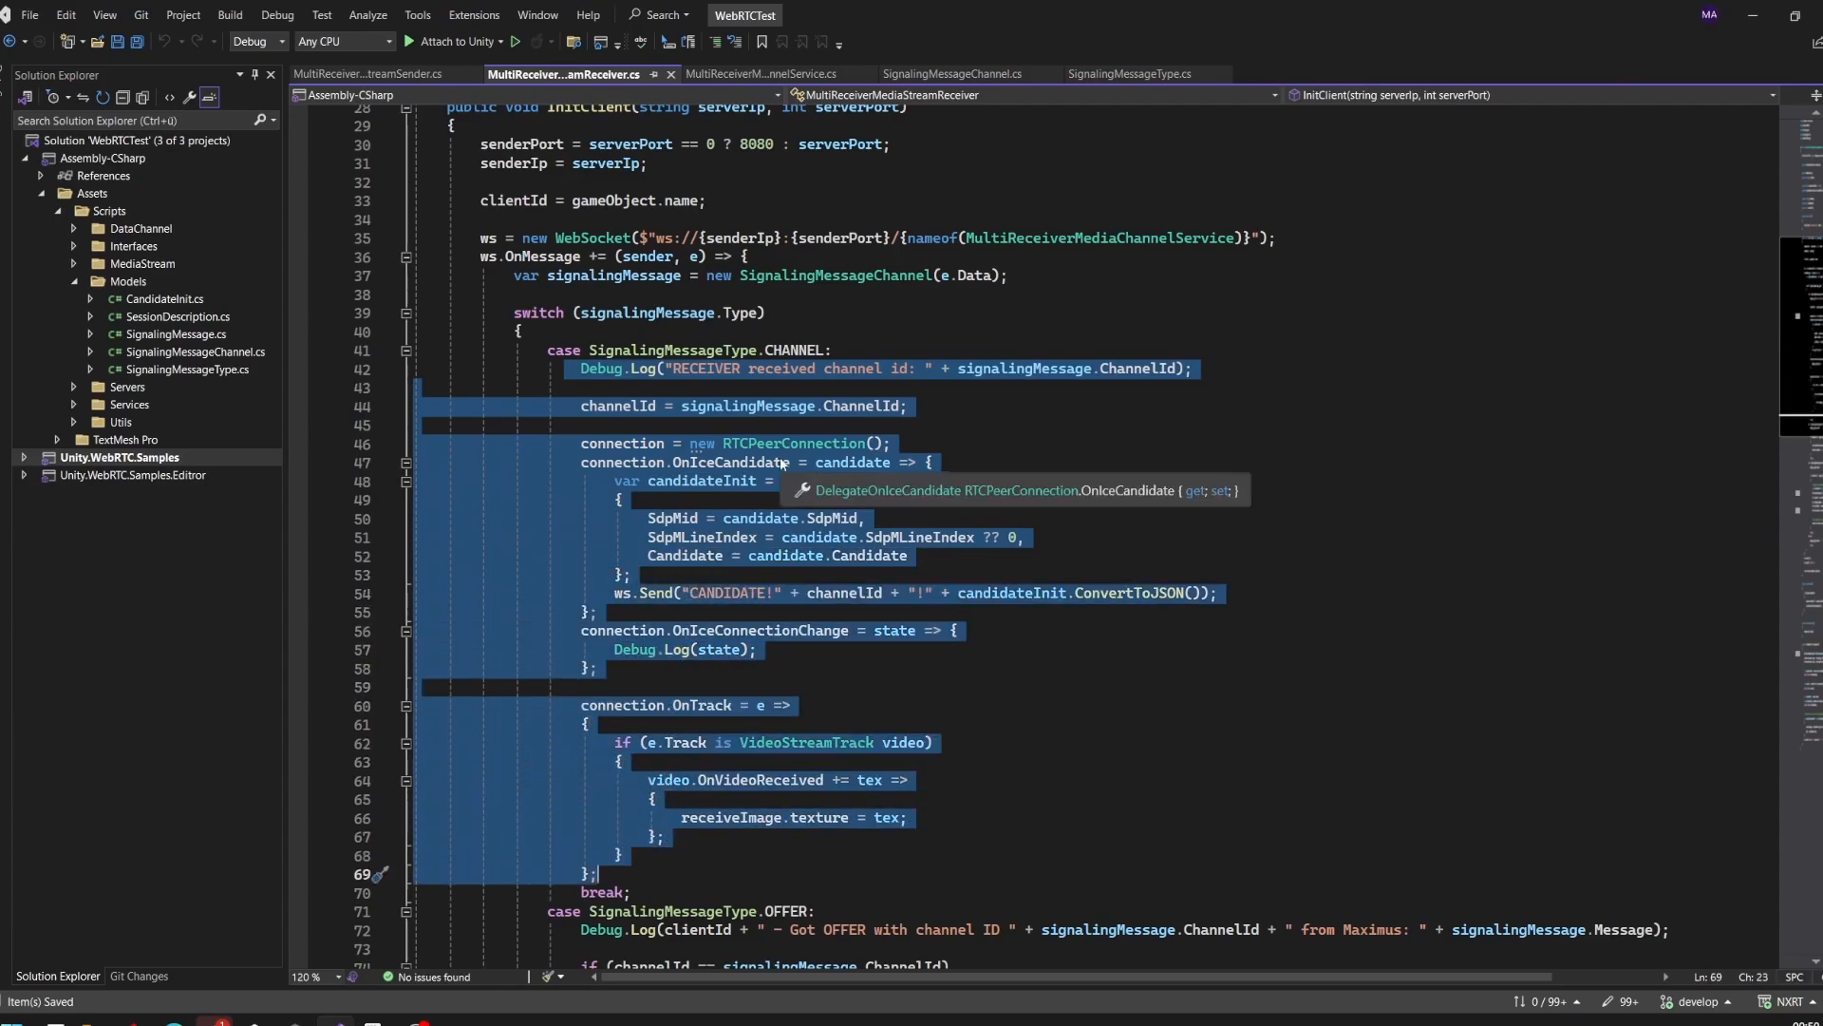
double_click(792, 348)
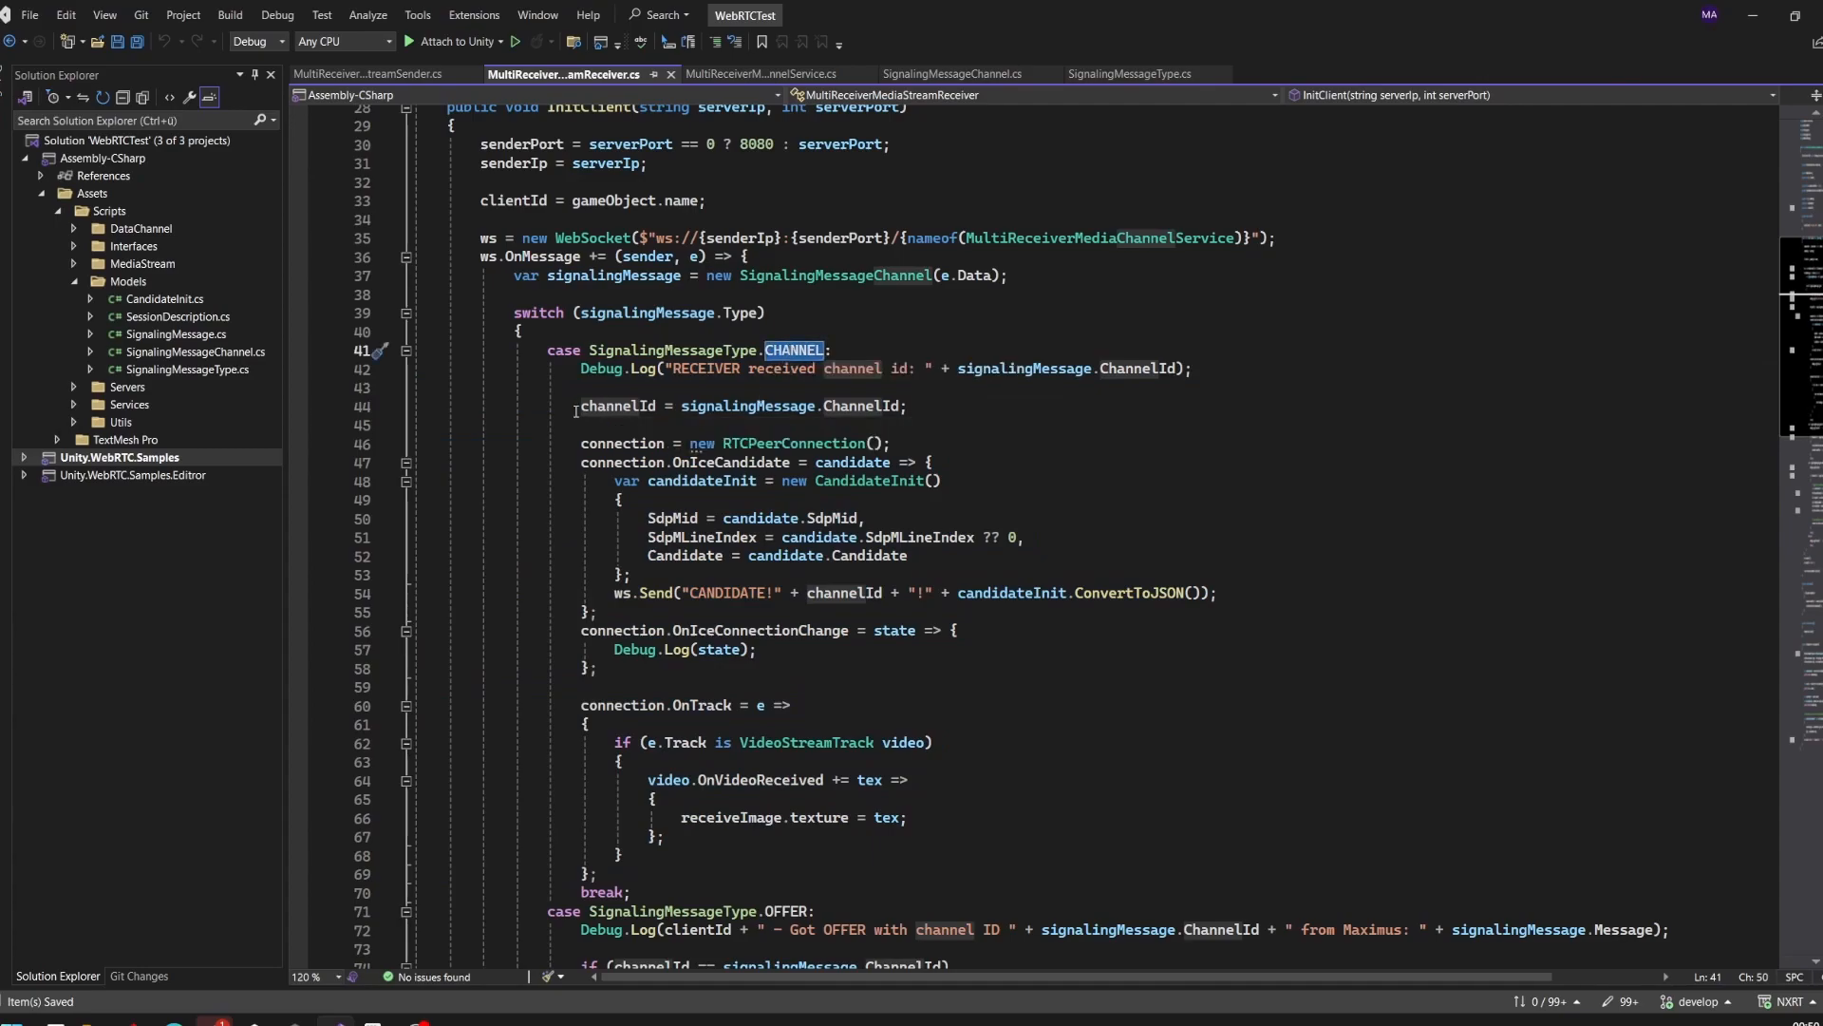
drag(575, 407, 710, 881)
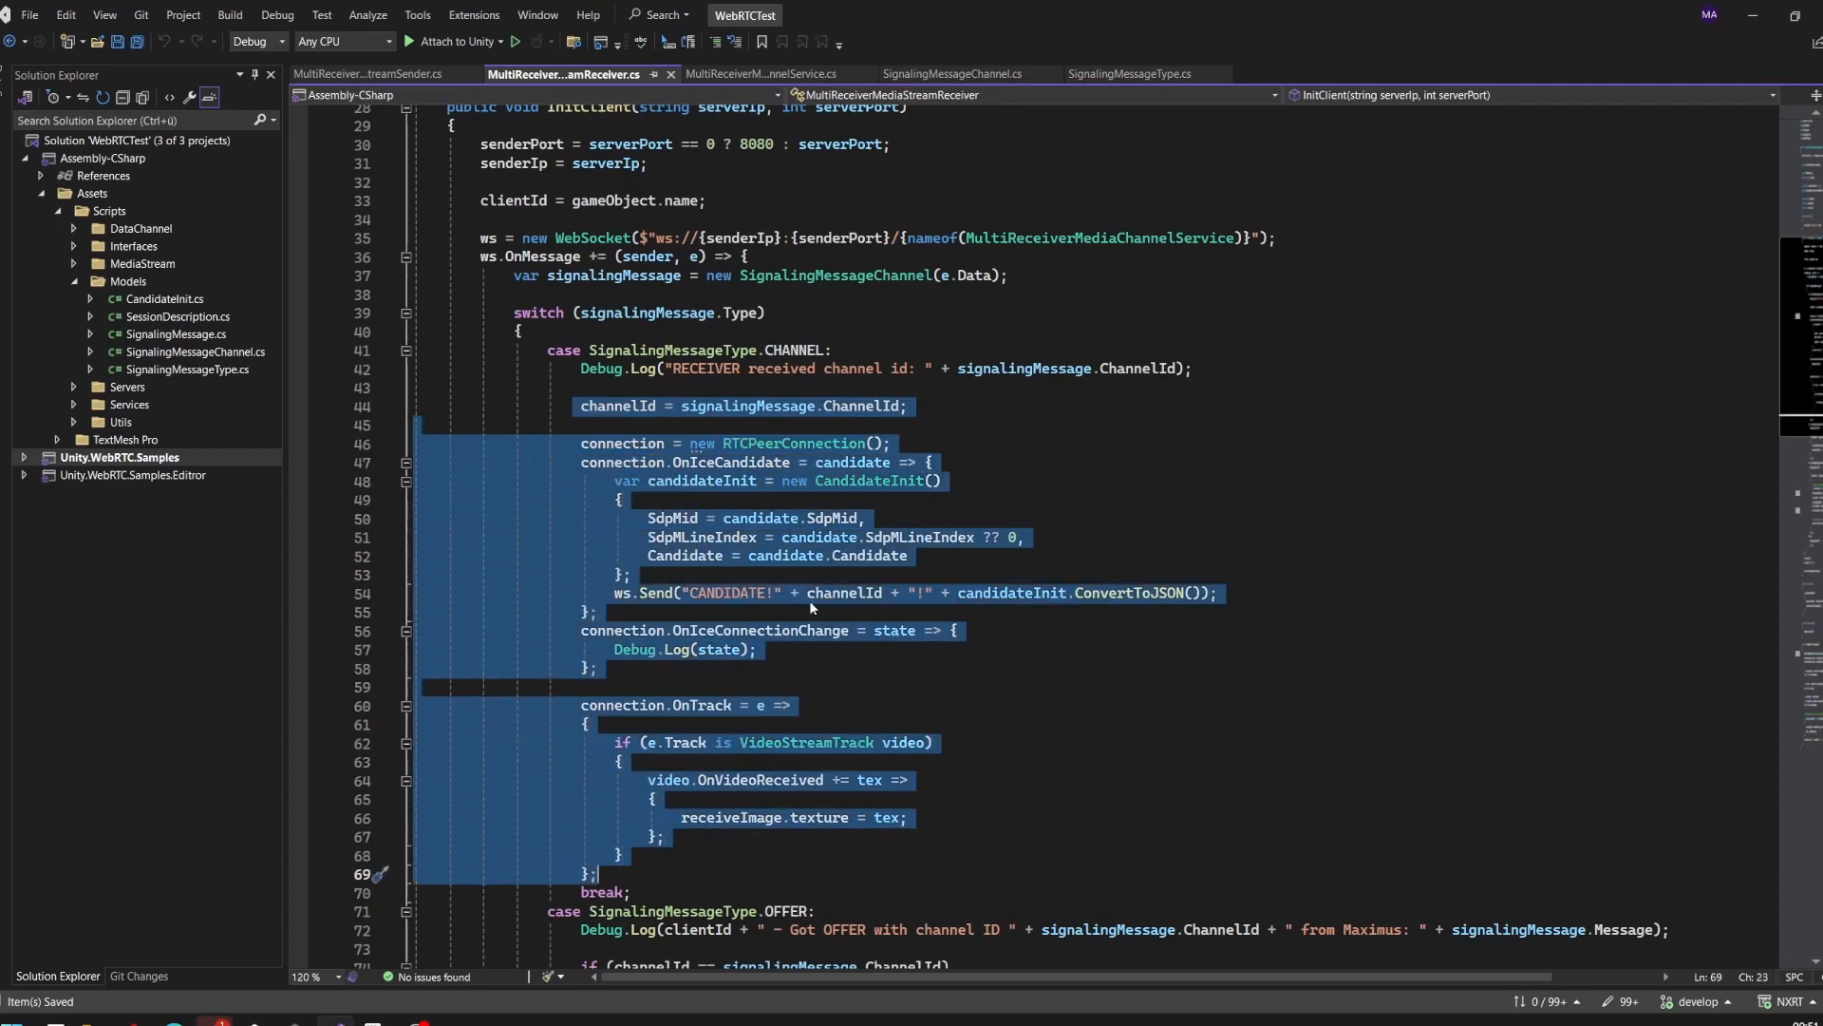
click(826, 576)
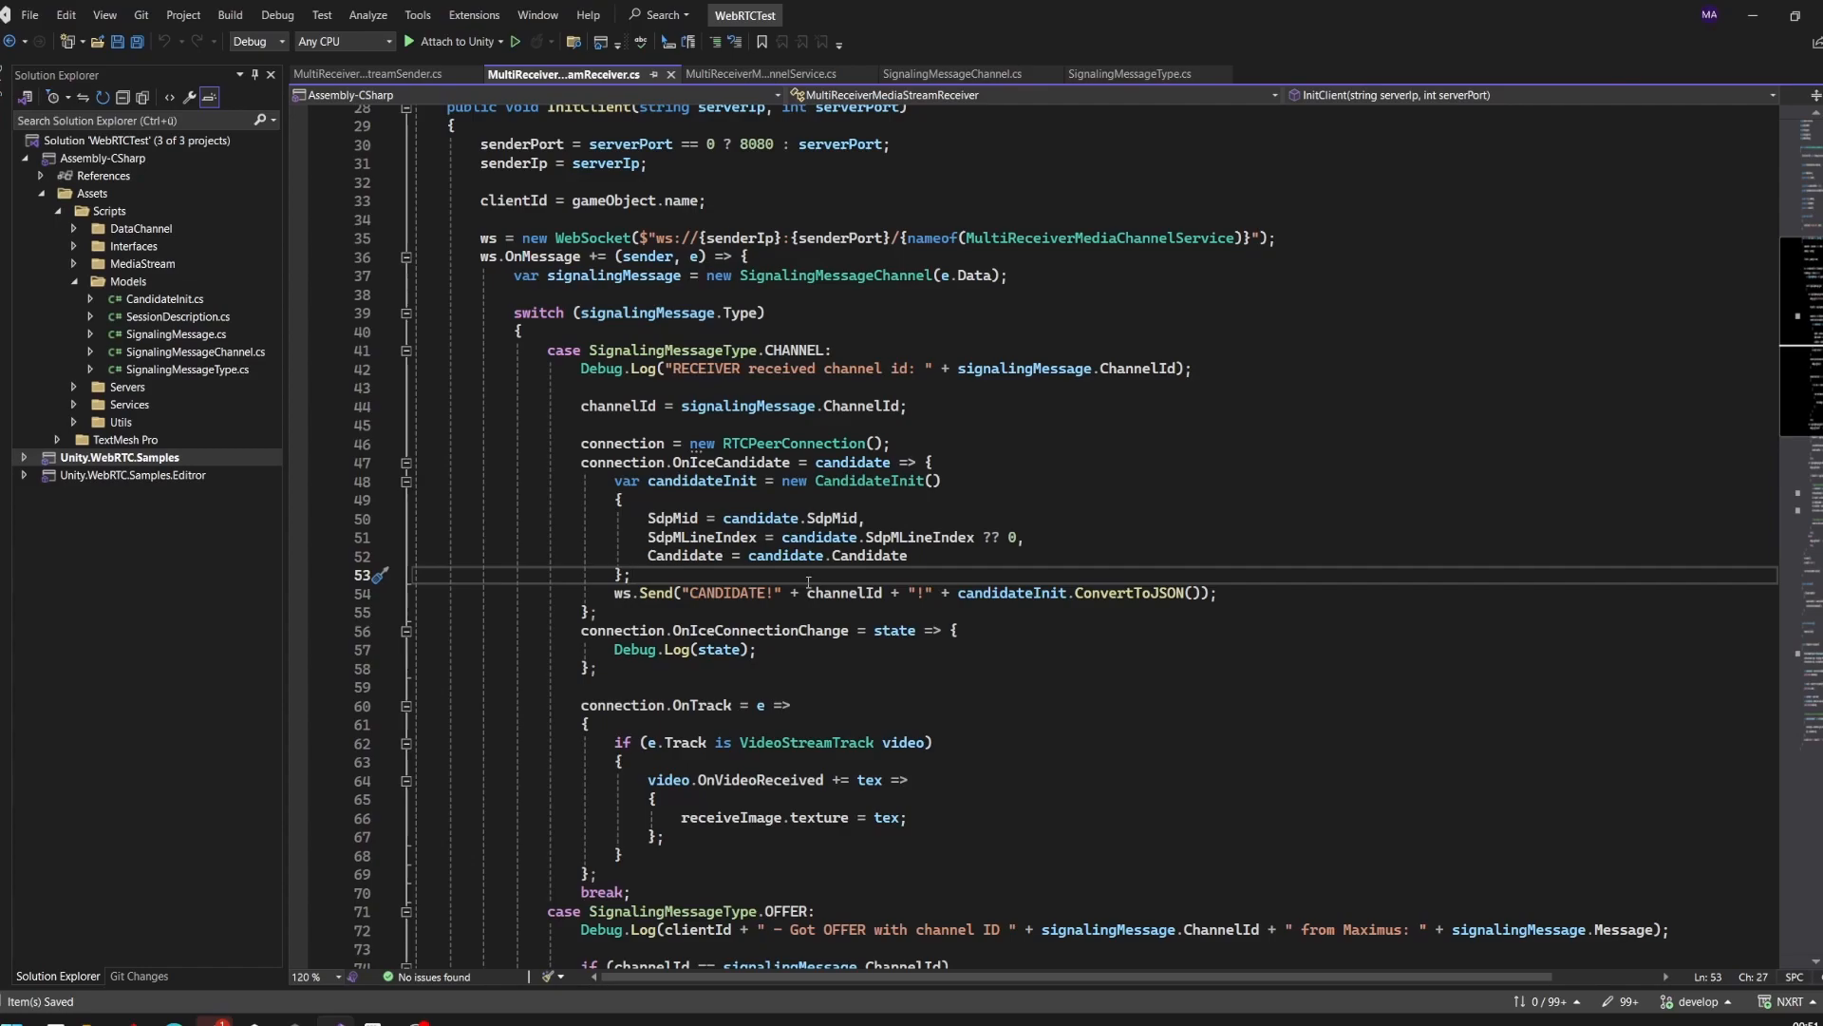
click(644, 612)
drag(645, 611, 403, 446)
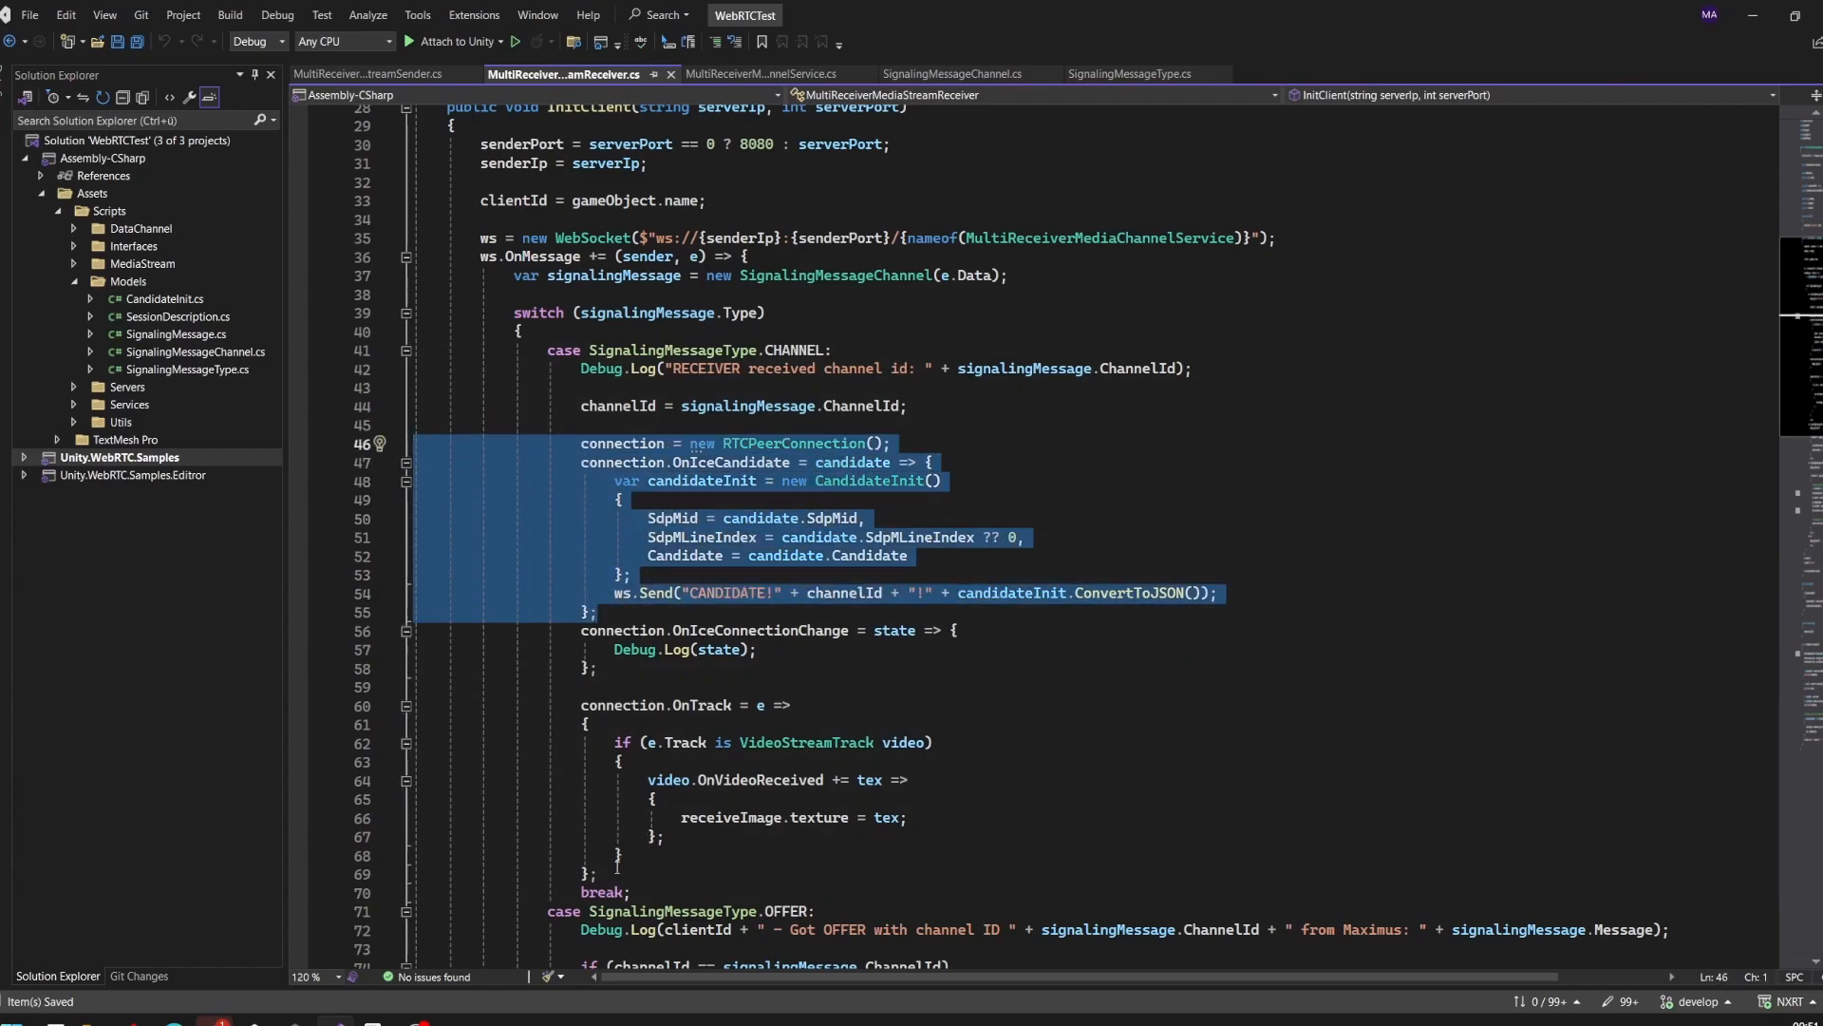
mouse_move(627, 872)
mouse_down()
mouse_move(505, 725)
mouse_move(414, 705)
mouse_up()
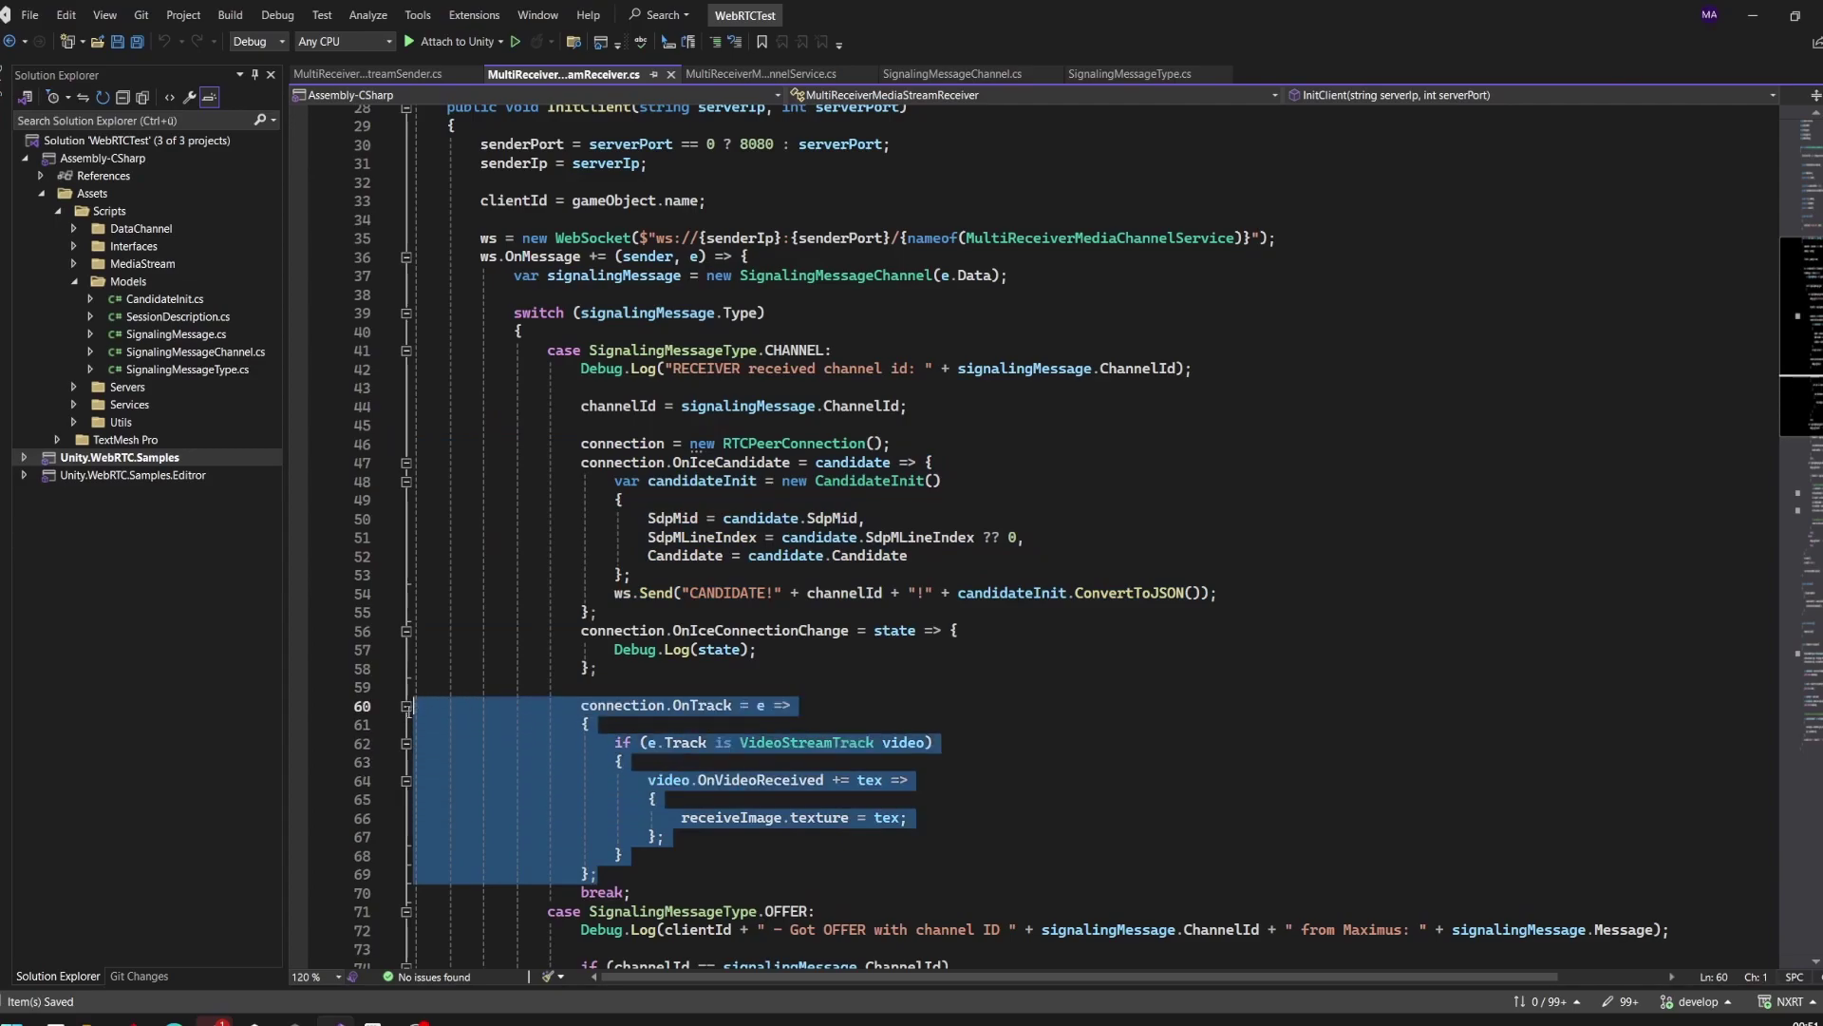
click(668, 724)
double_click(708, 706)
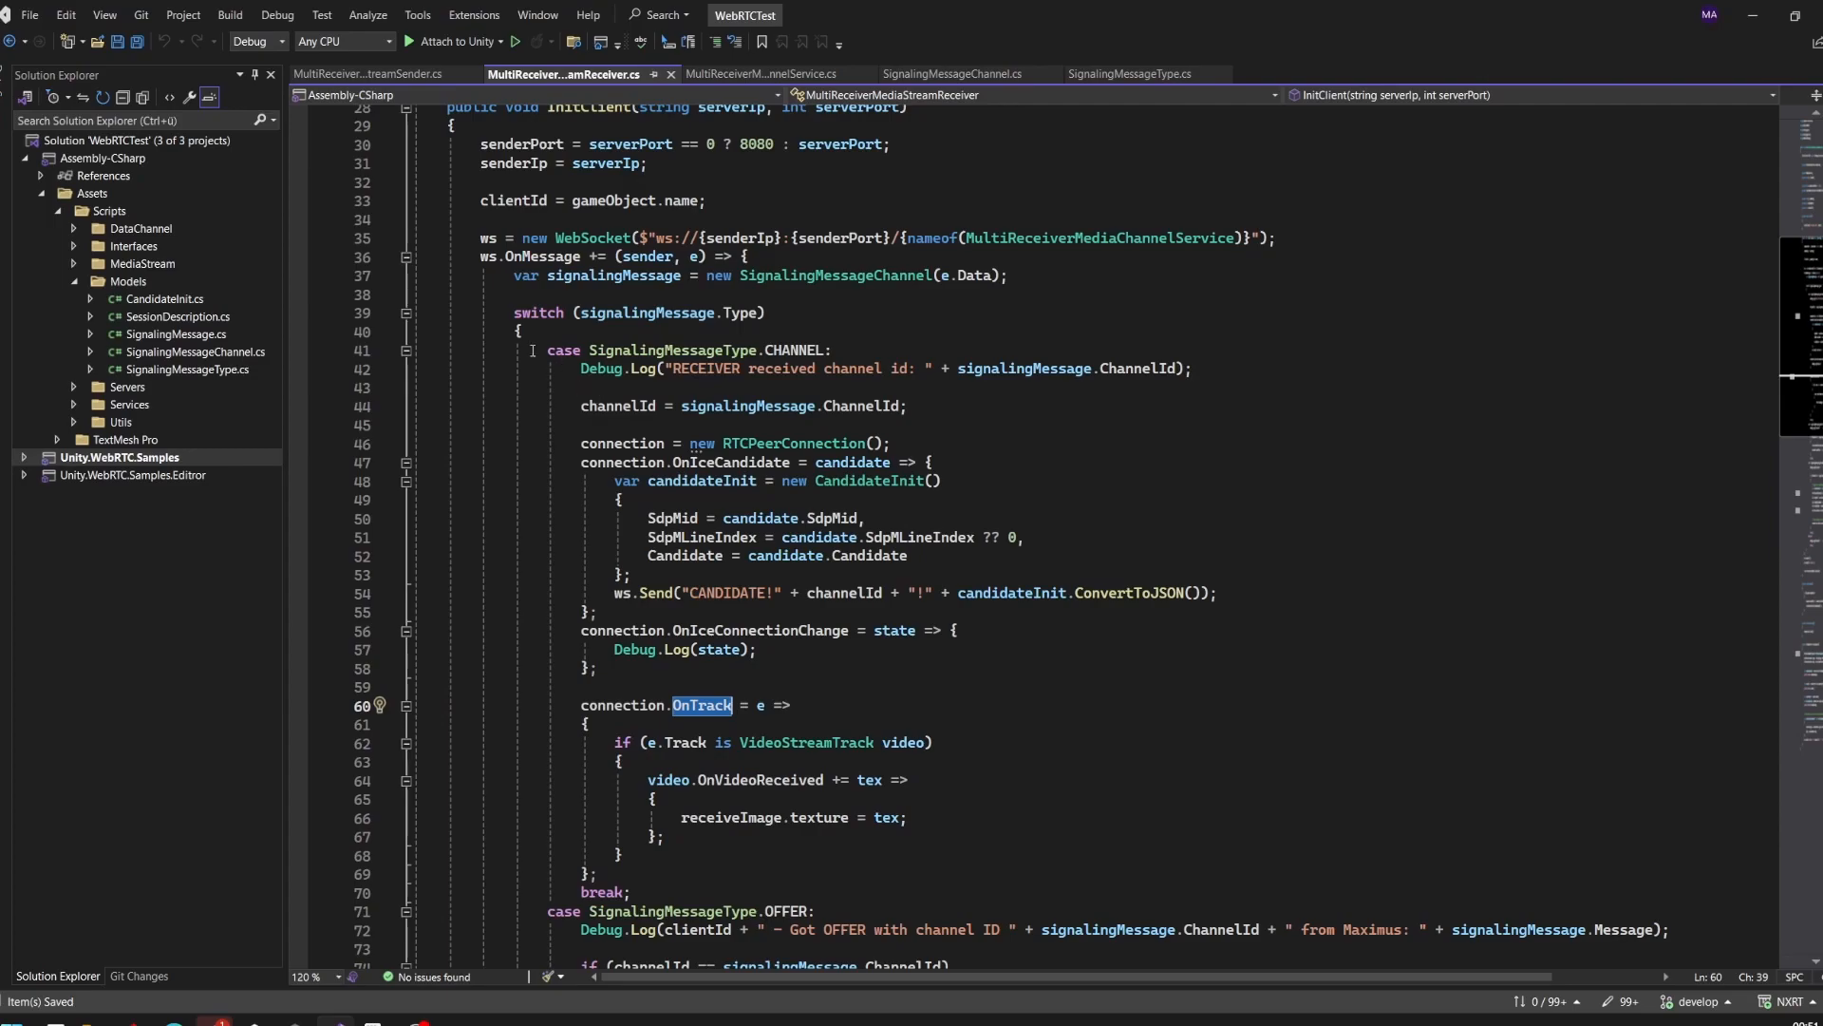
drag(547, 350, 861, 367)
click(595, 611)
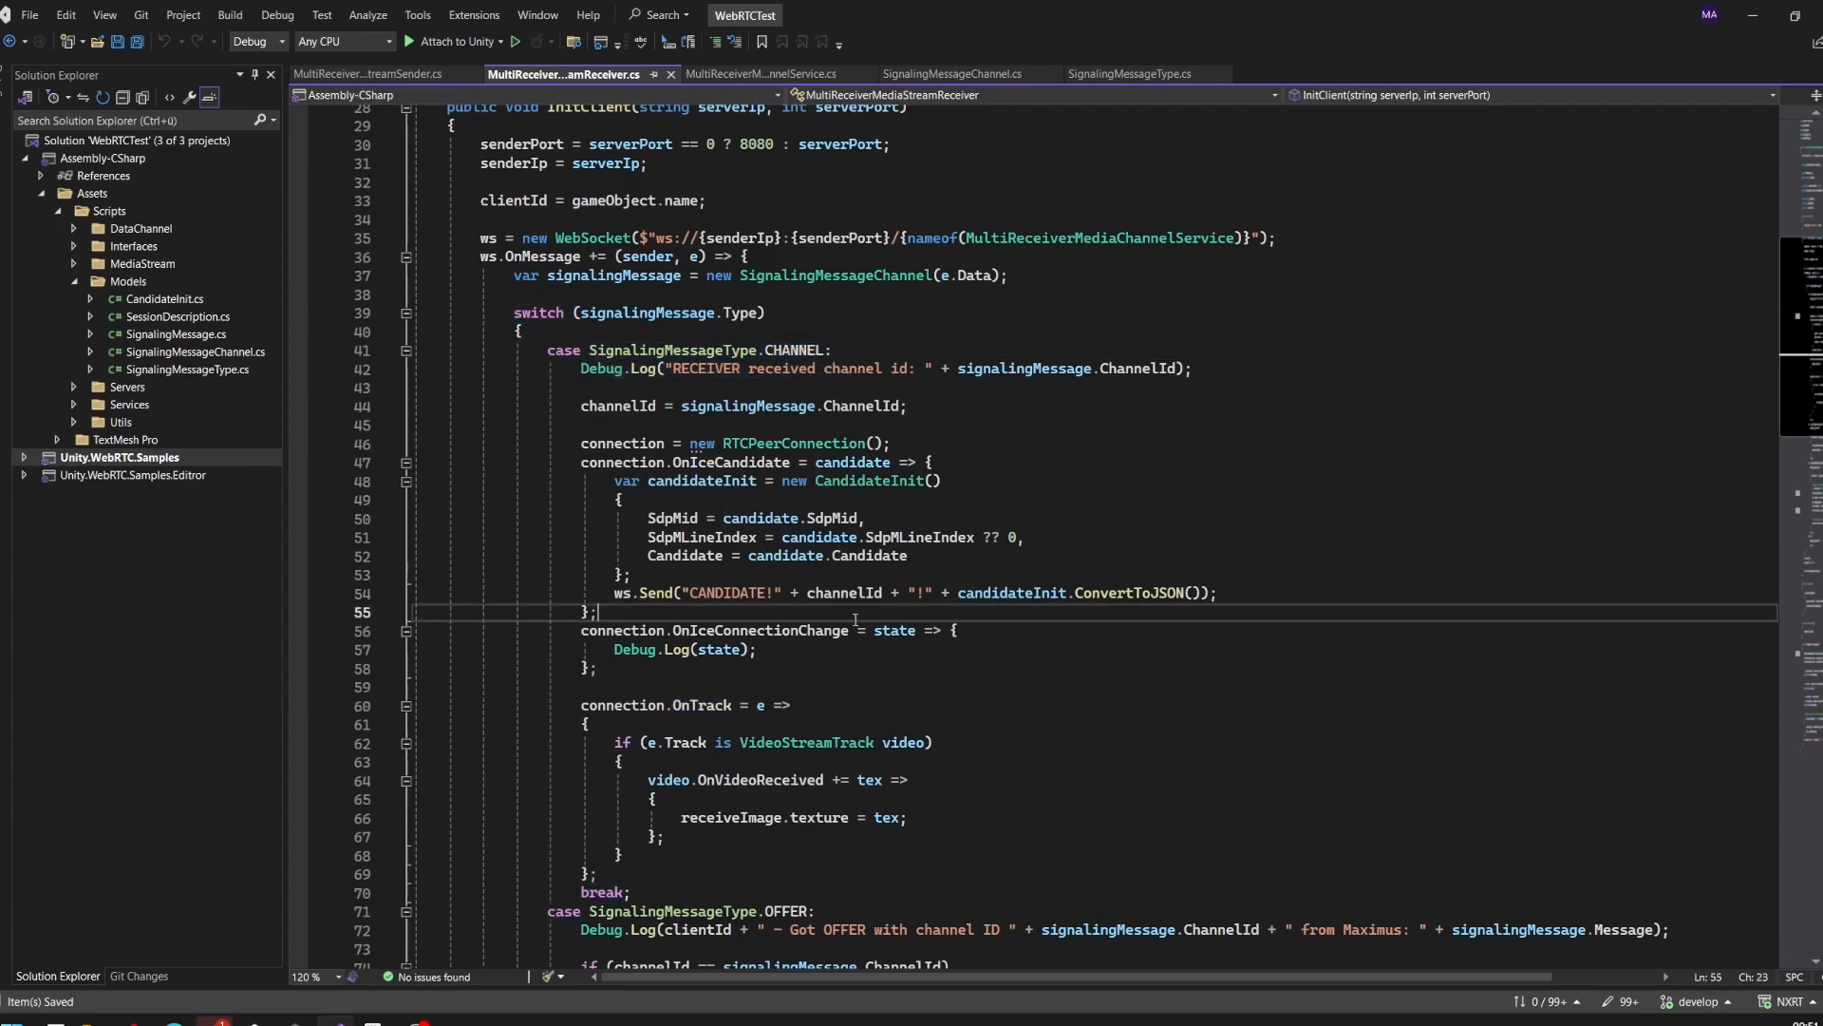
mouse_move(631, 891)
mouse_down()
mouse_move(588, 649)
mouse_move(425, 406)
mouse_up()
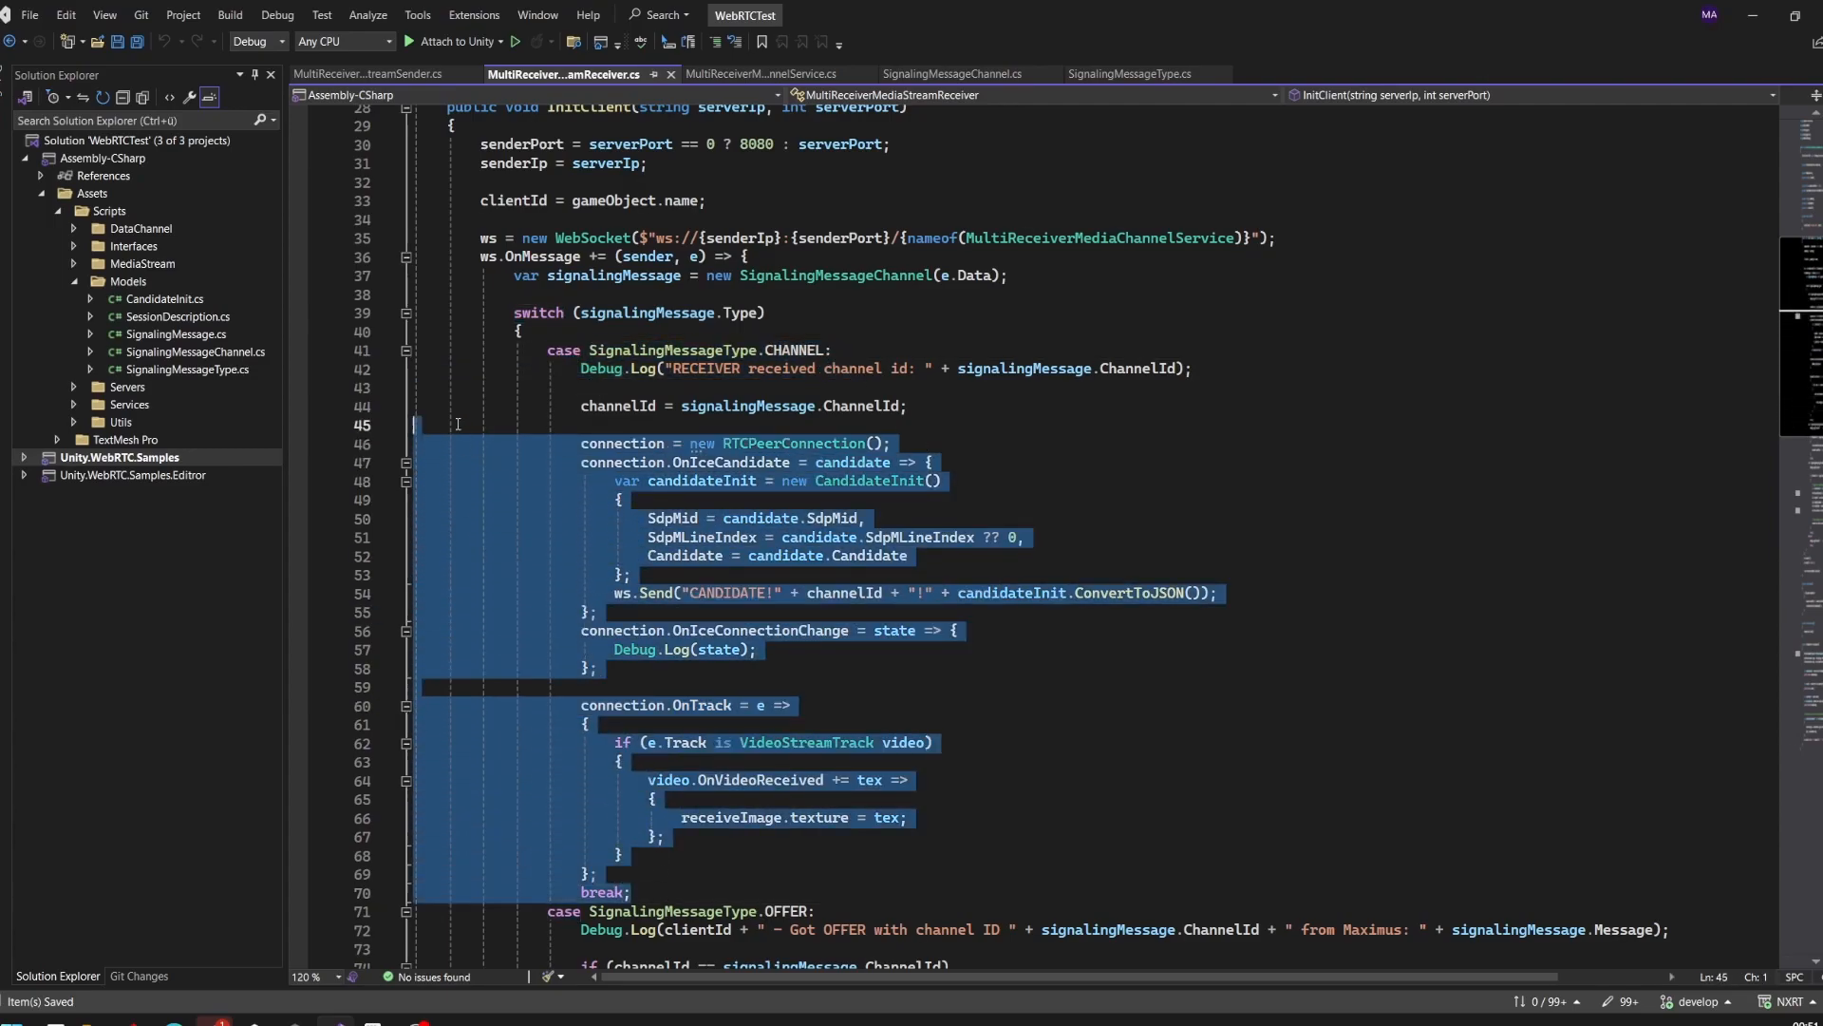
click(1011, 466)
scroll(1012, 466, down, 2)
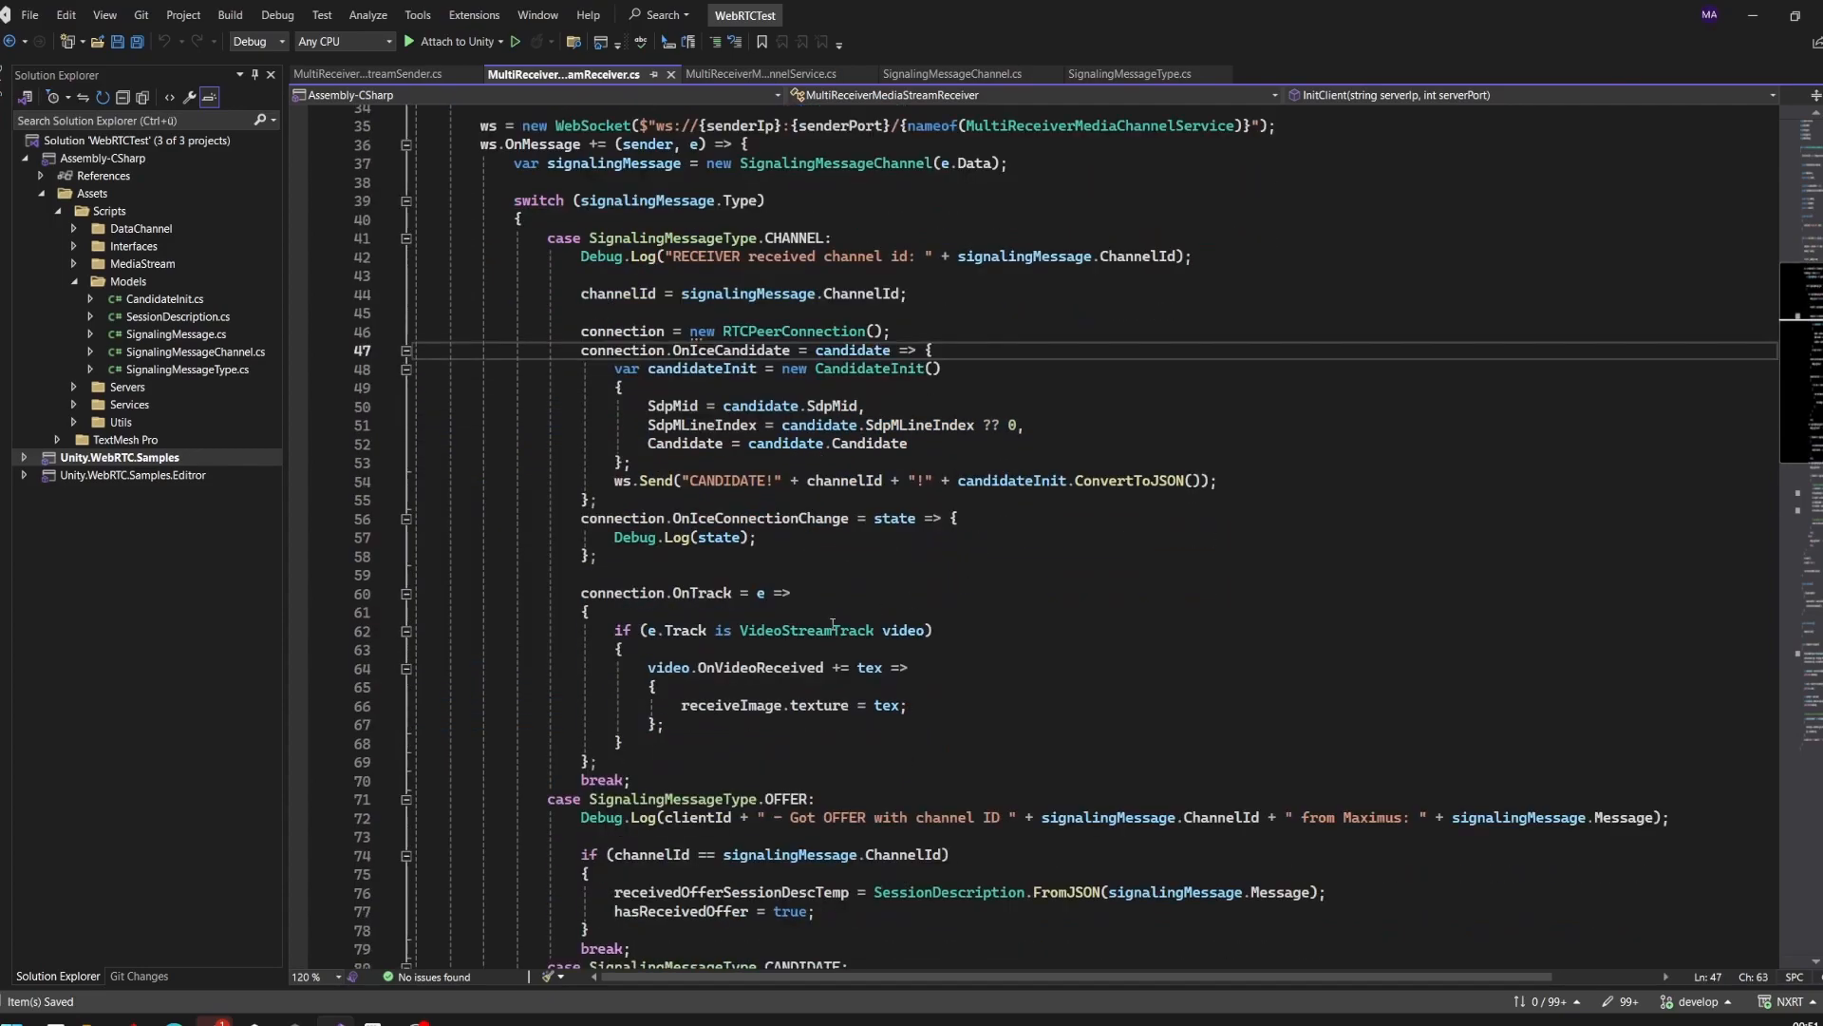
scroll(1011, 466, down, 3)
scroll(713, 659, down, 3)
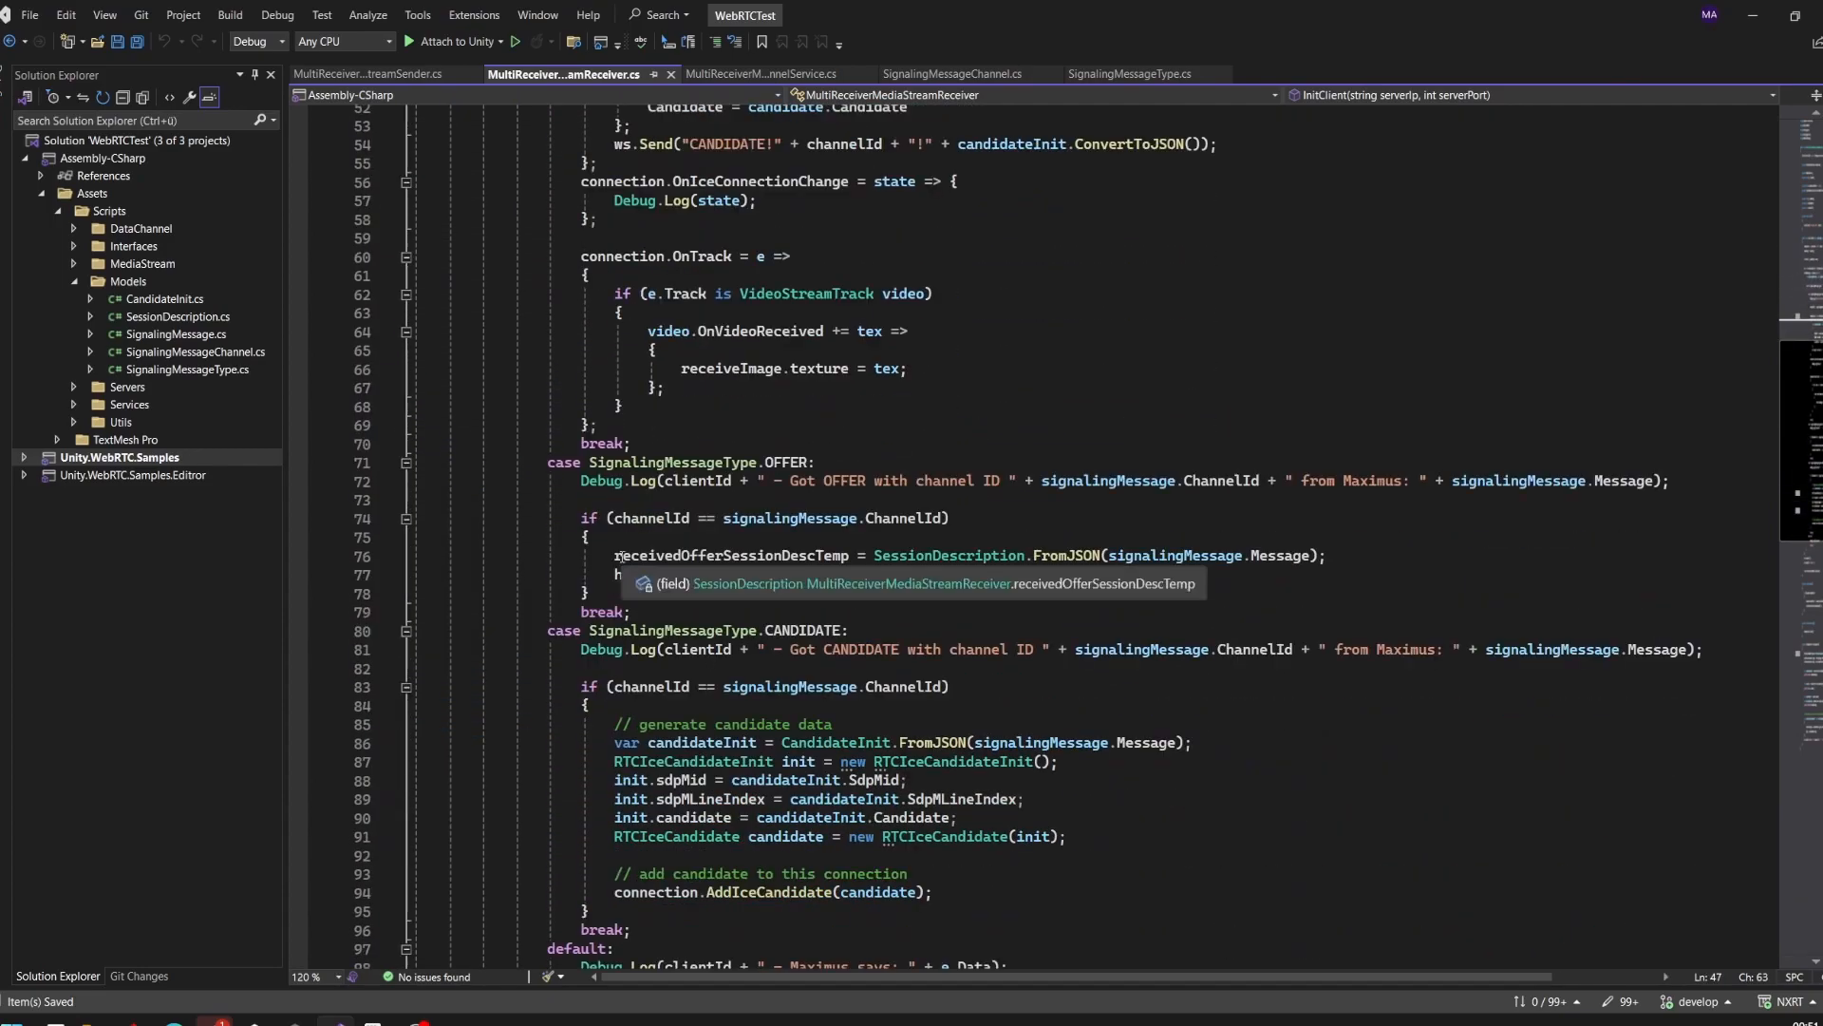
drag(633, 613, 422, 479)
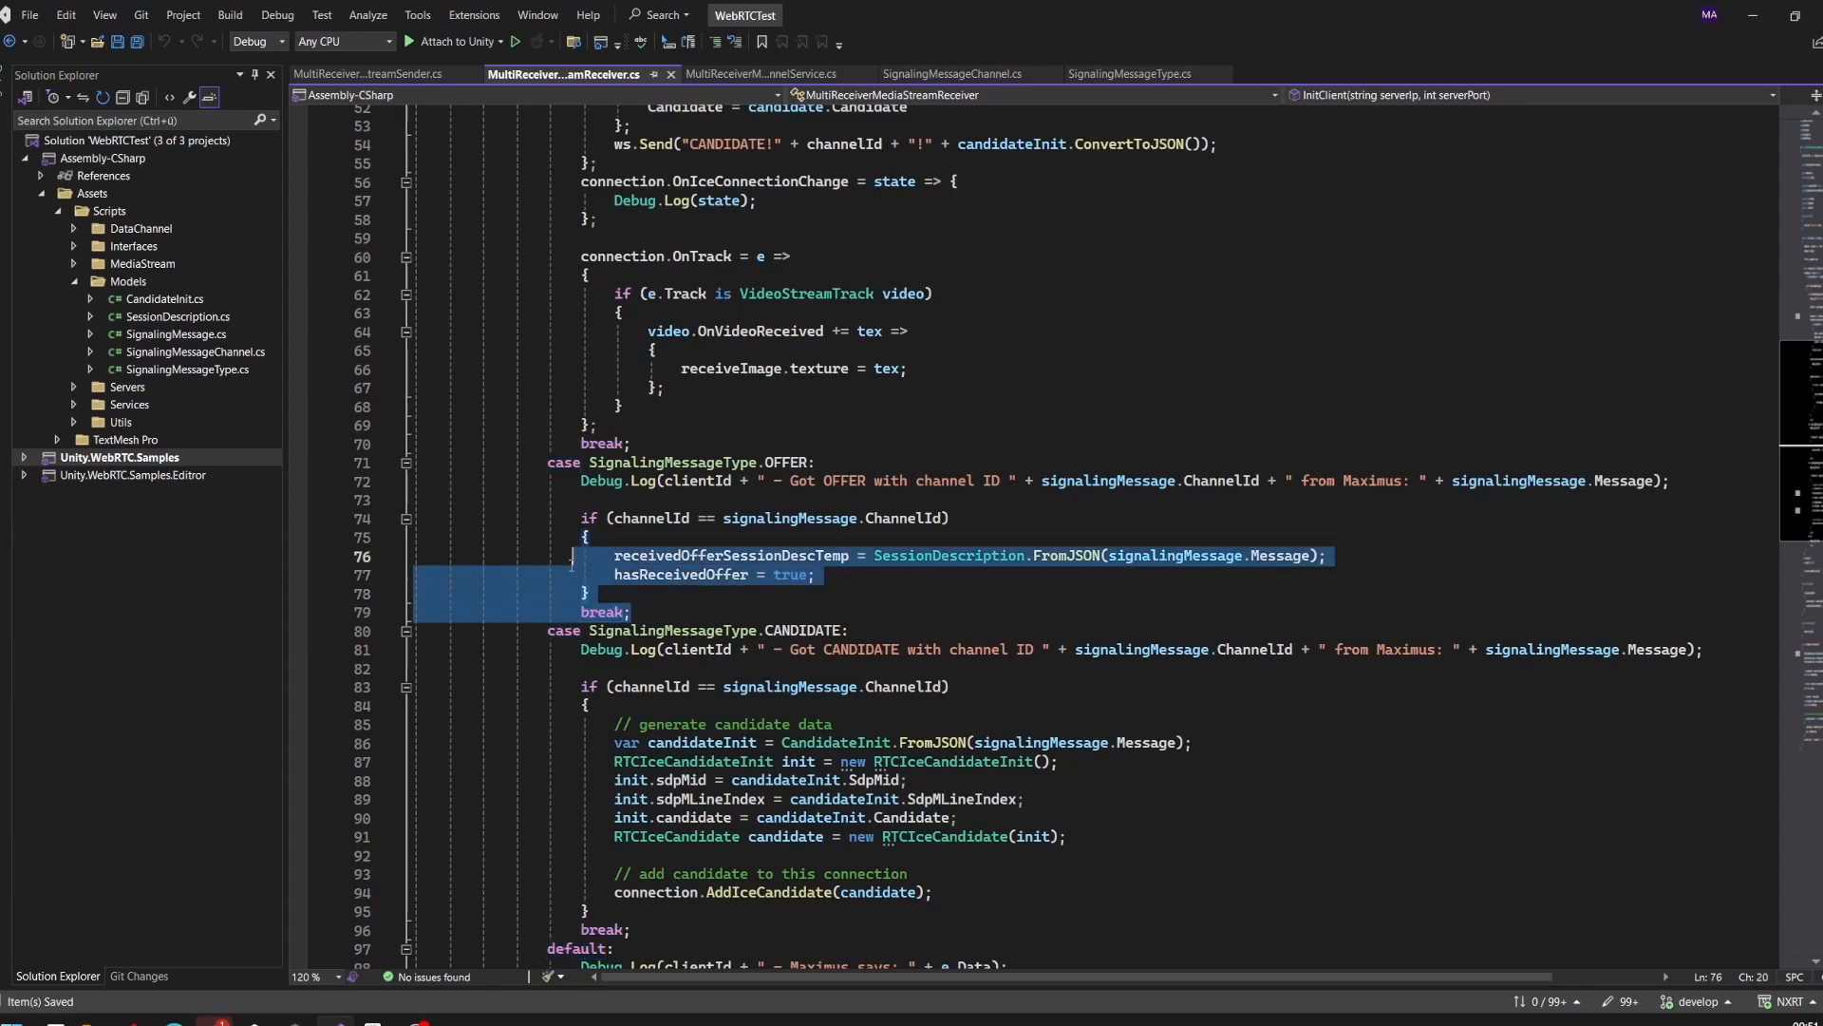
scroll(802, 755, down, 2)
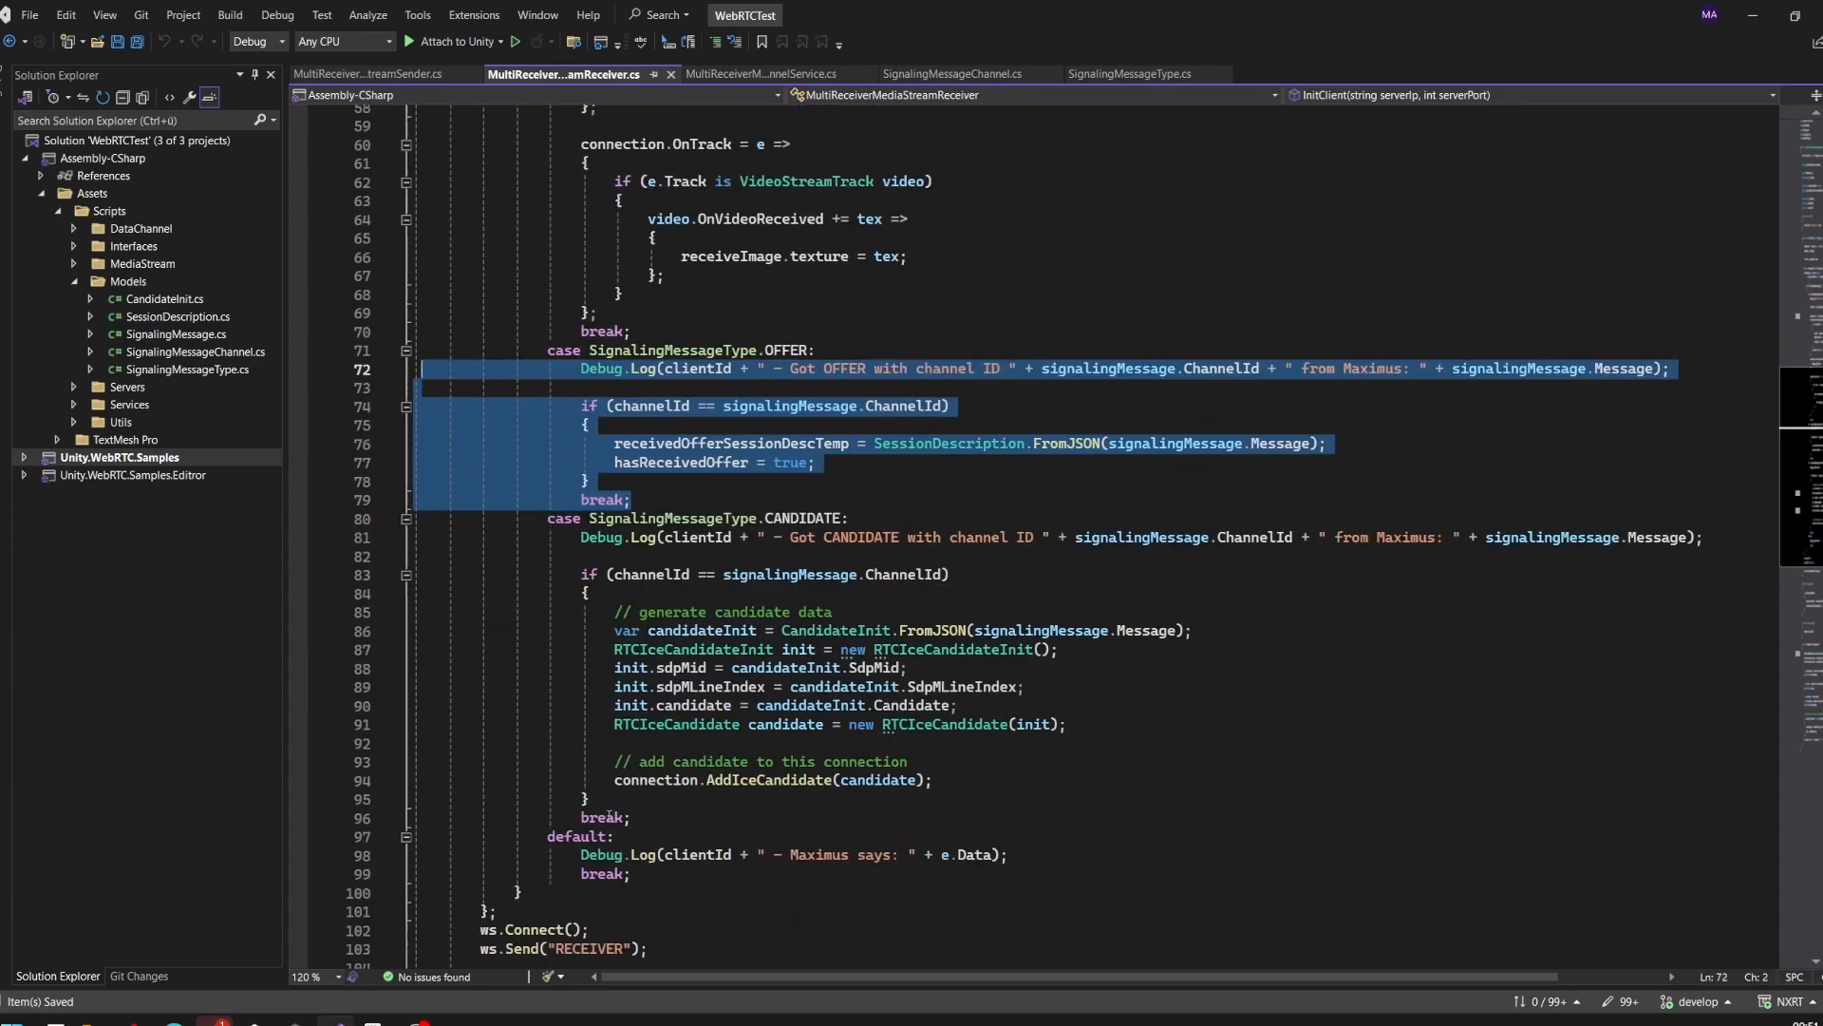
drag(631, 815, 422, 537)
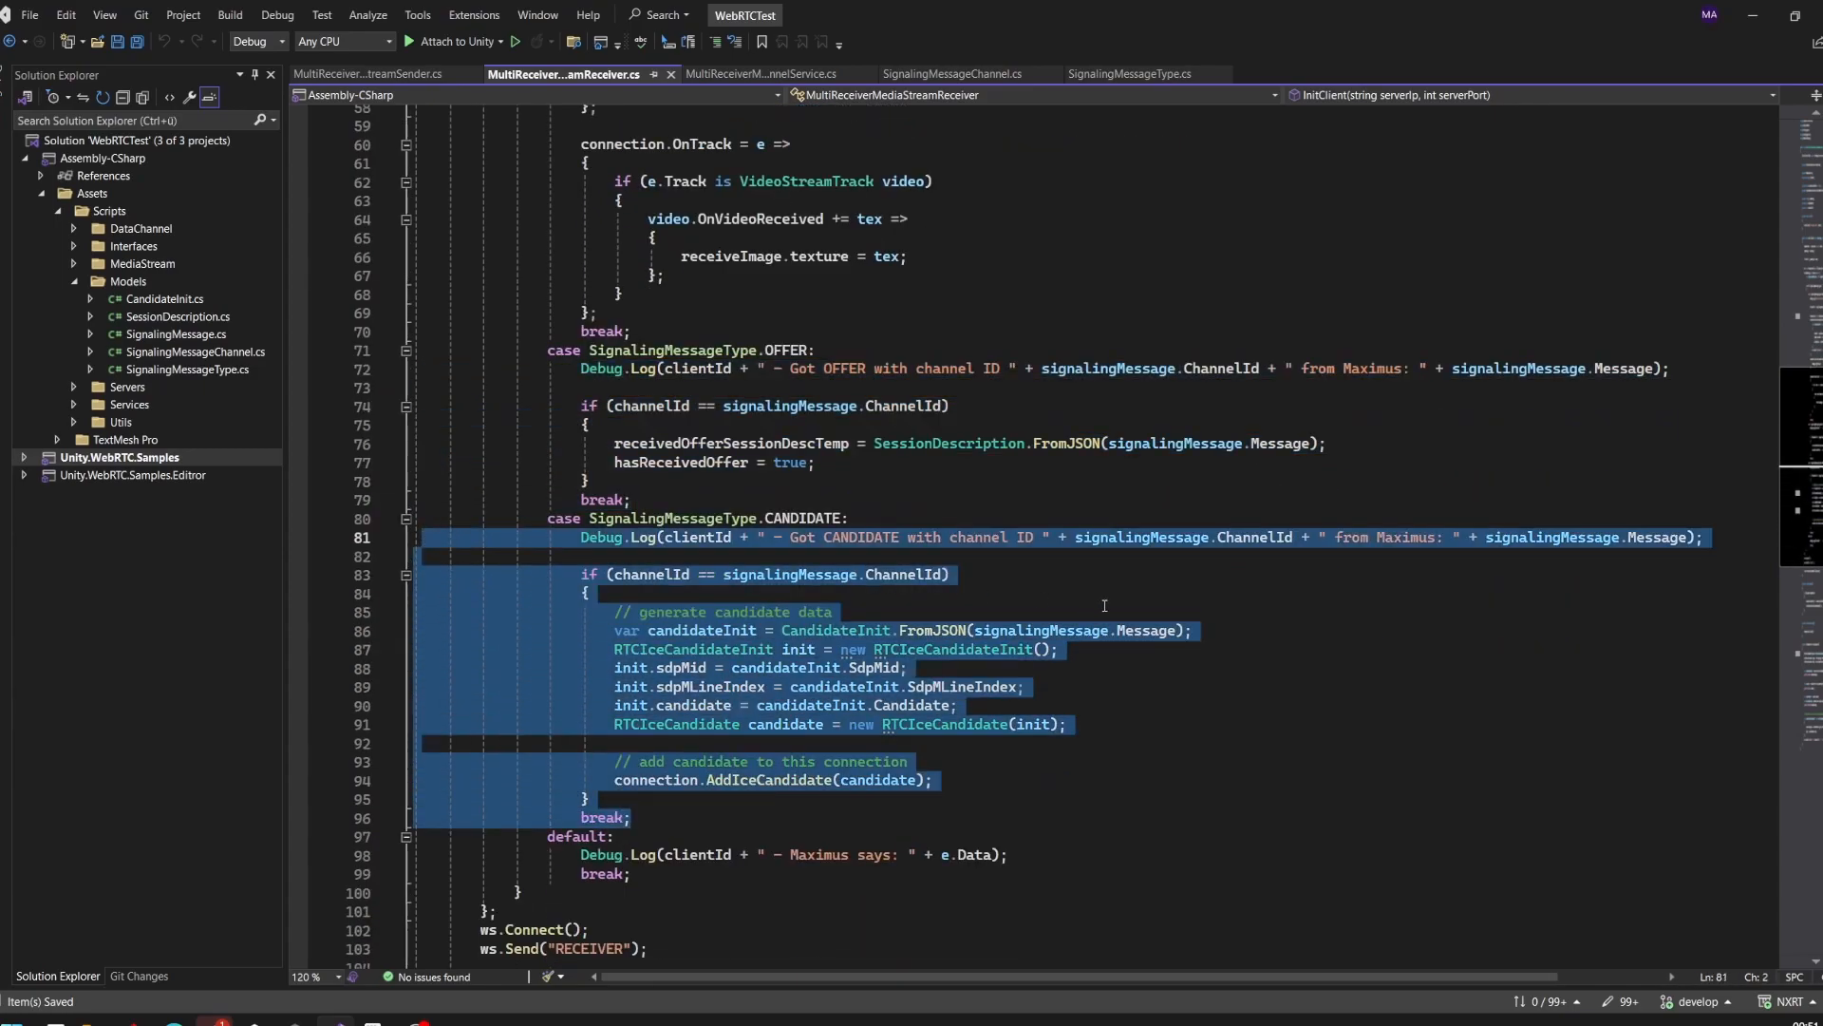
scroll(1104, 606, down, 3)
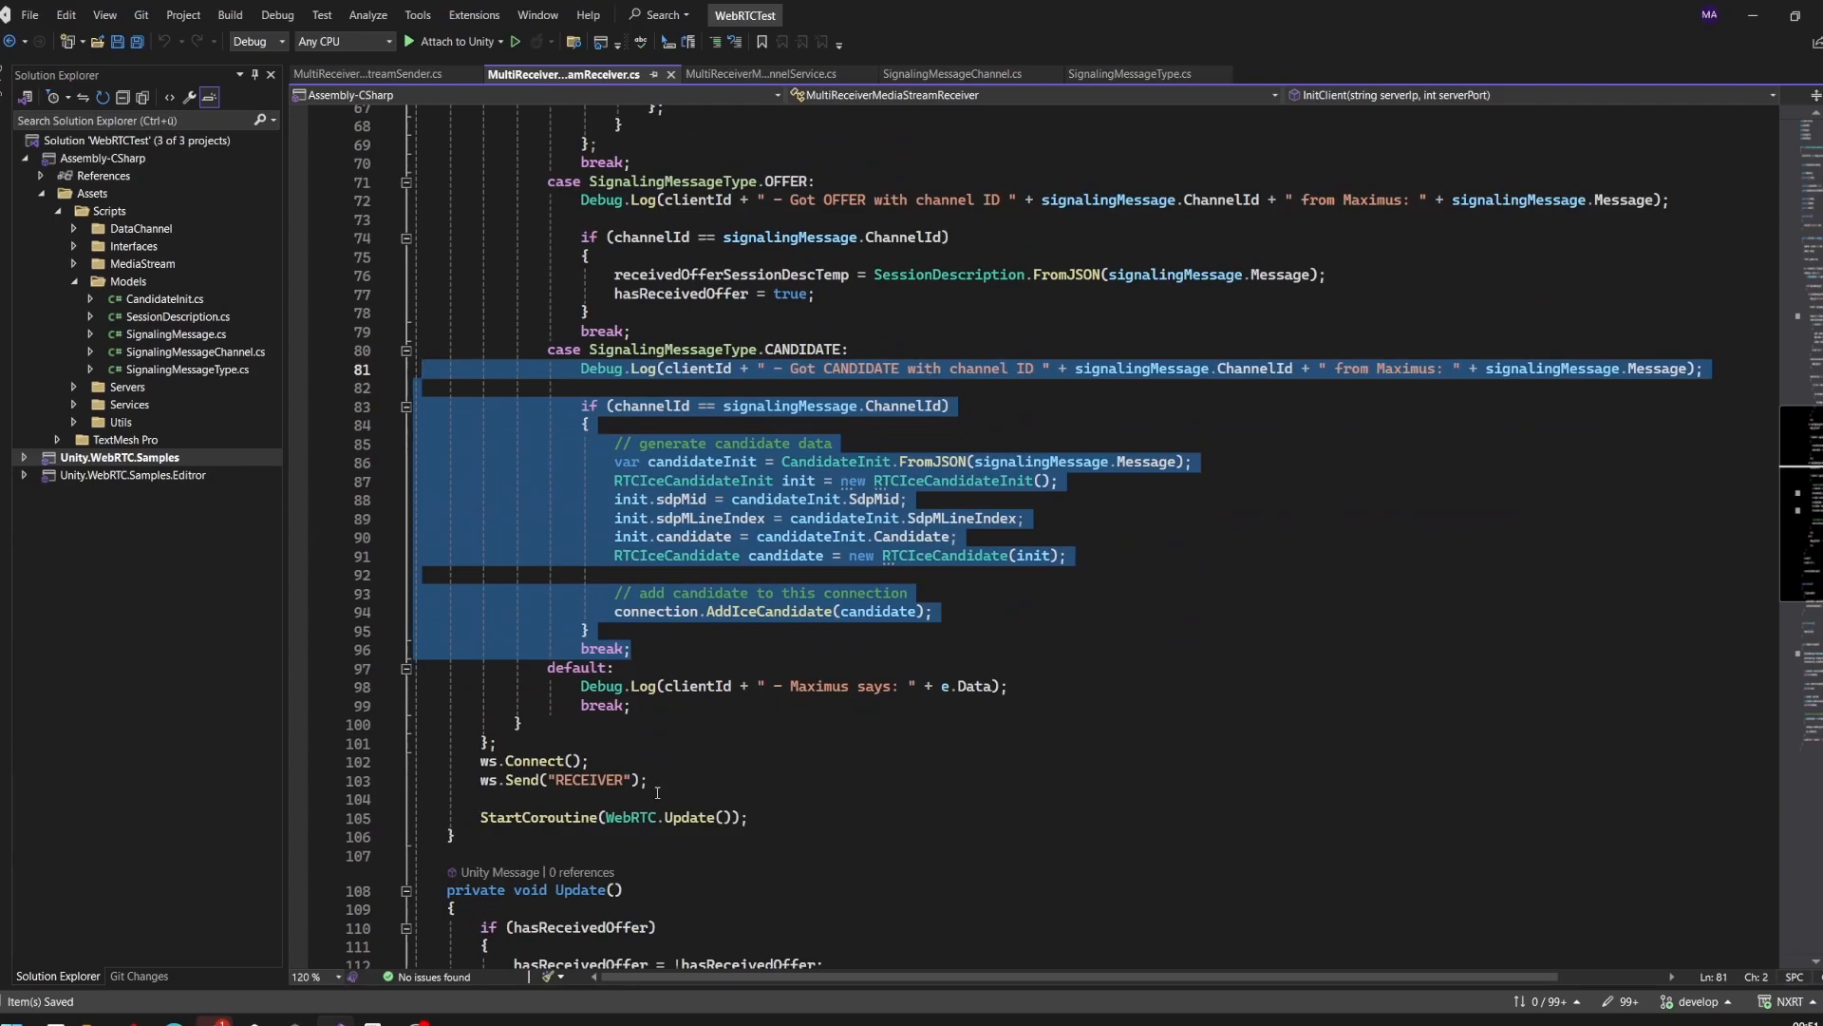
scroll(690, 670, down, 2)
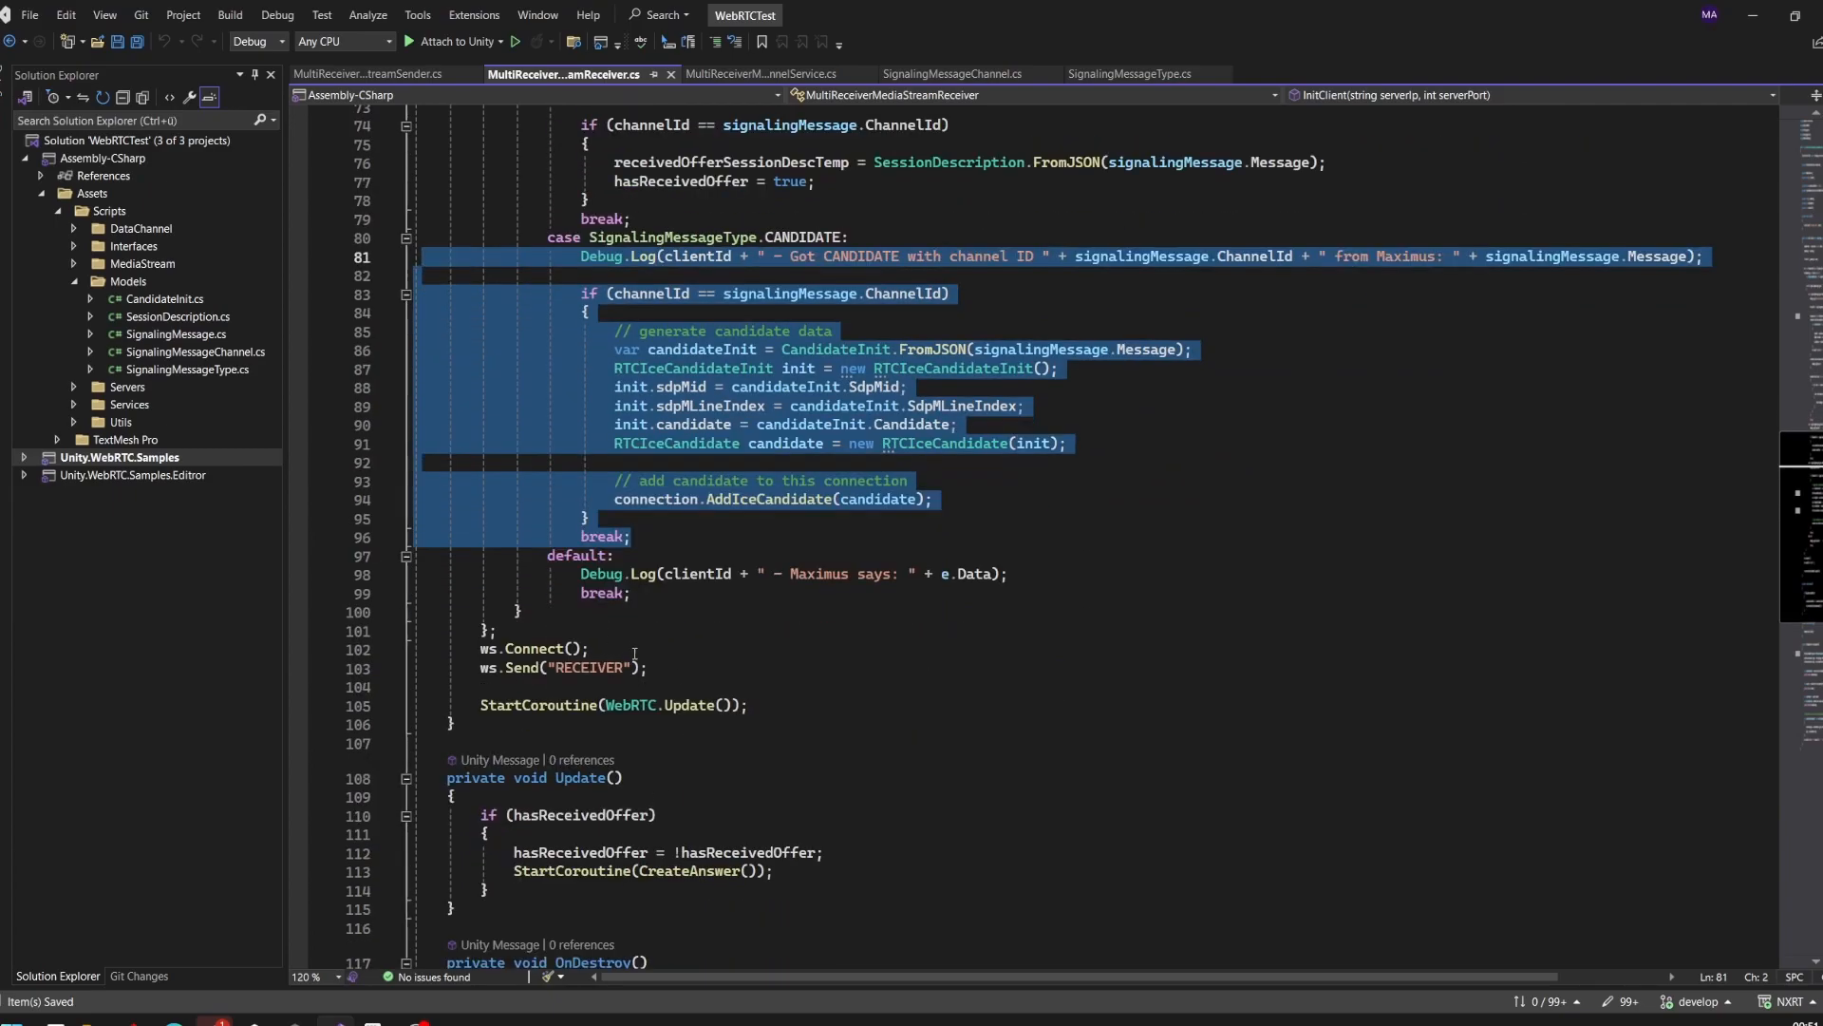
scroll(608, 631, down, 3)
drag(479, 481, 607, 477)
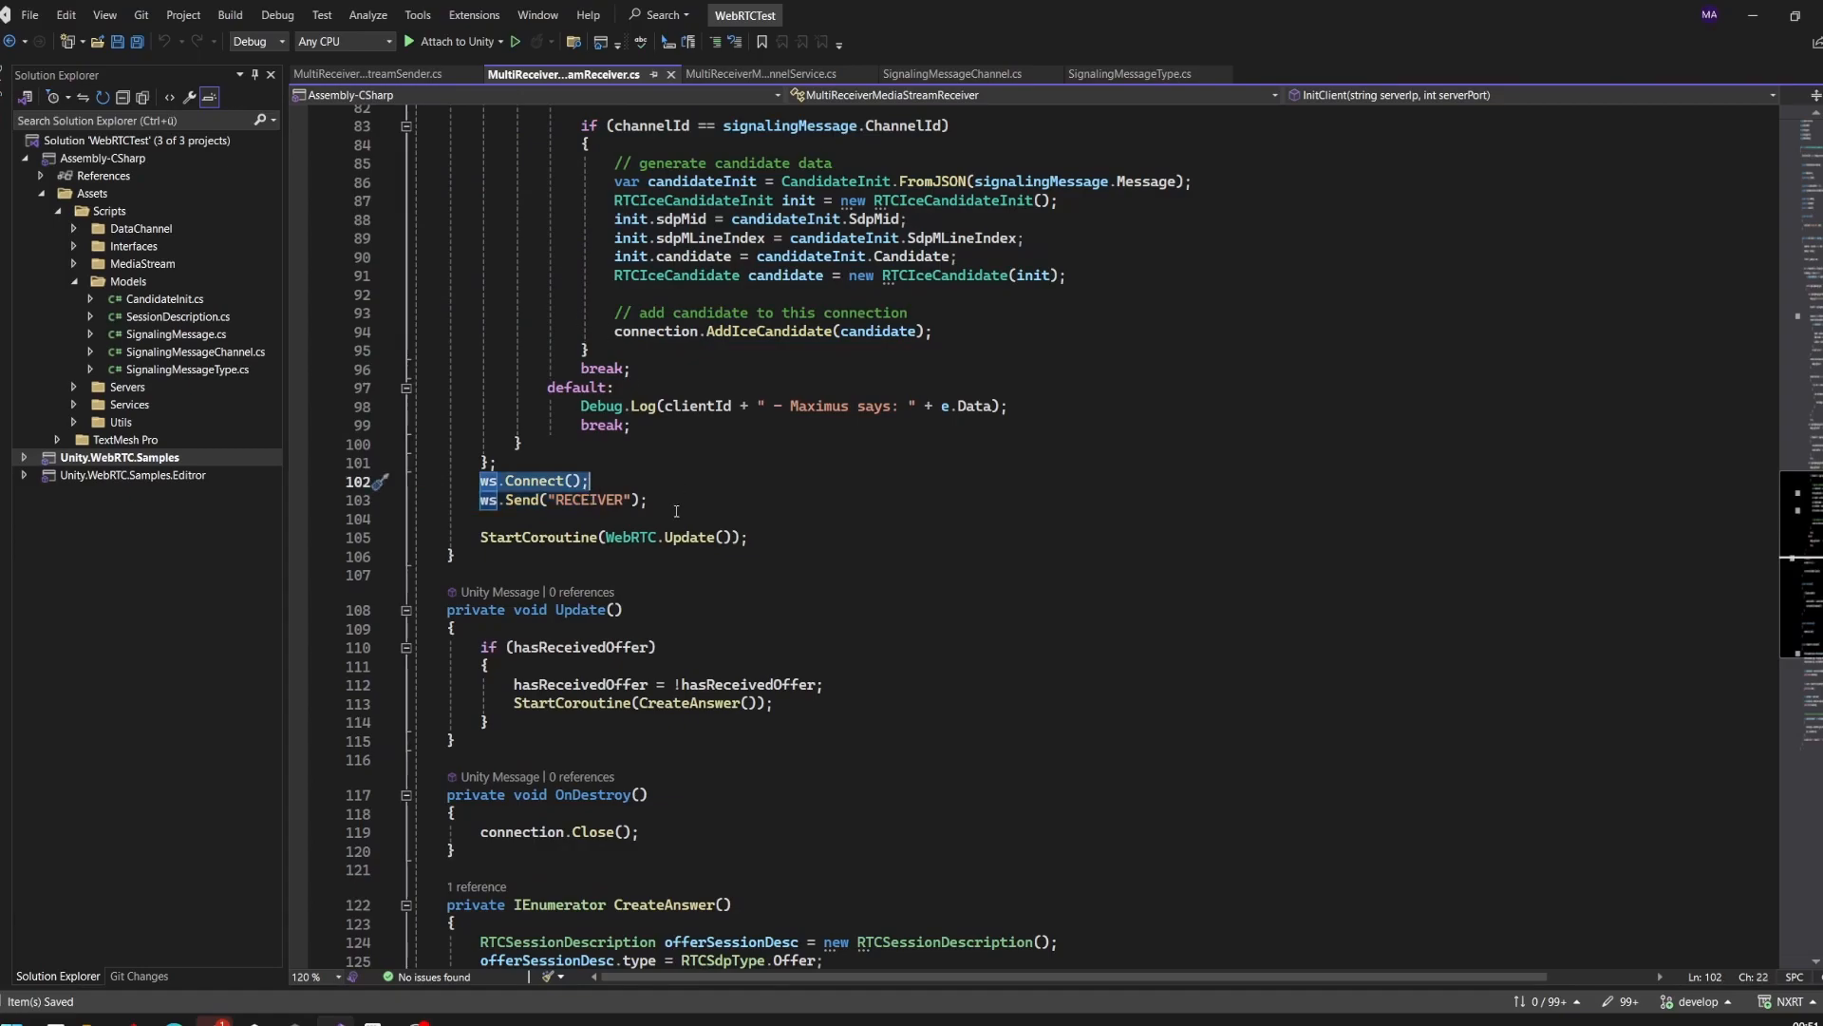
drag(652, 499, 479, 500)
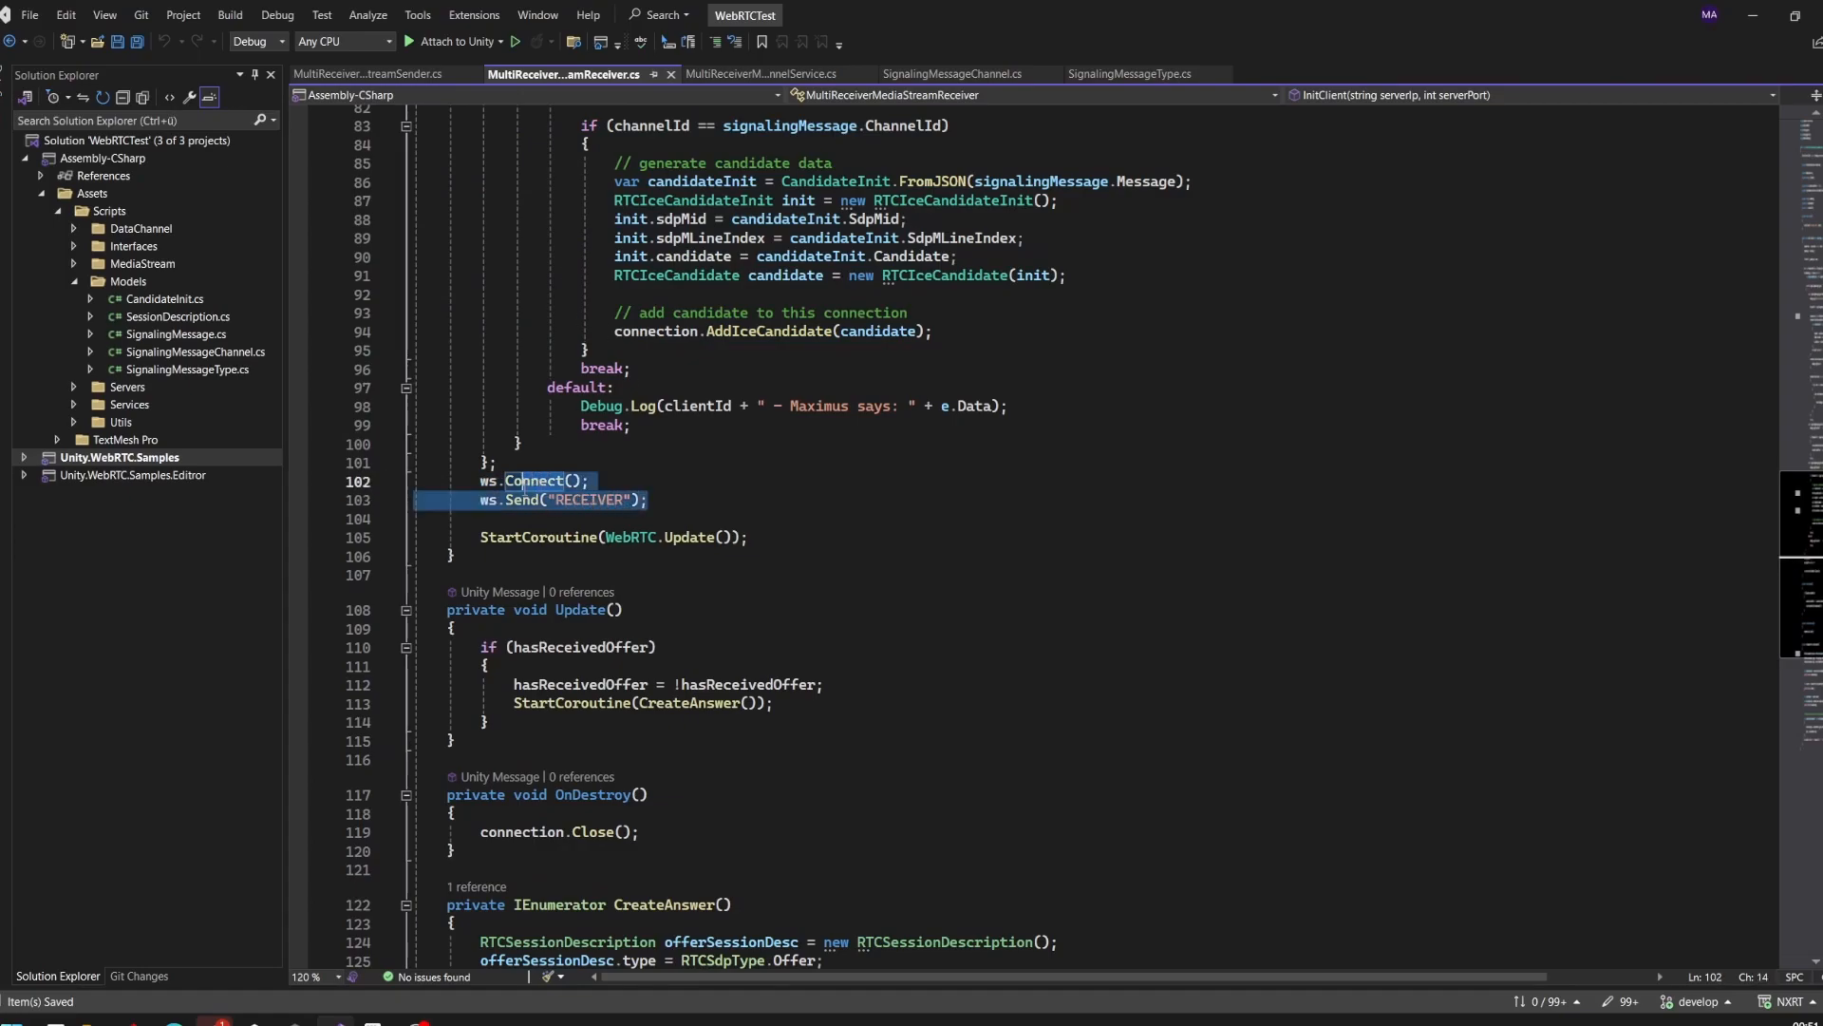
click(678, 518)
drag(750, 537, 481, 538)
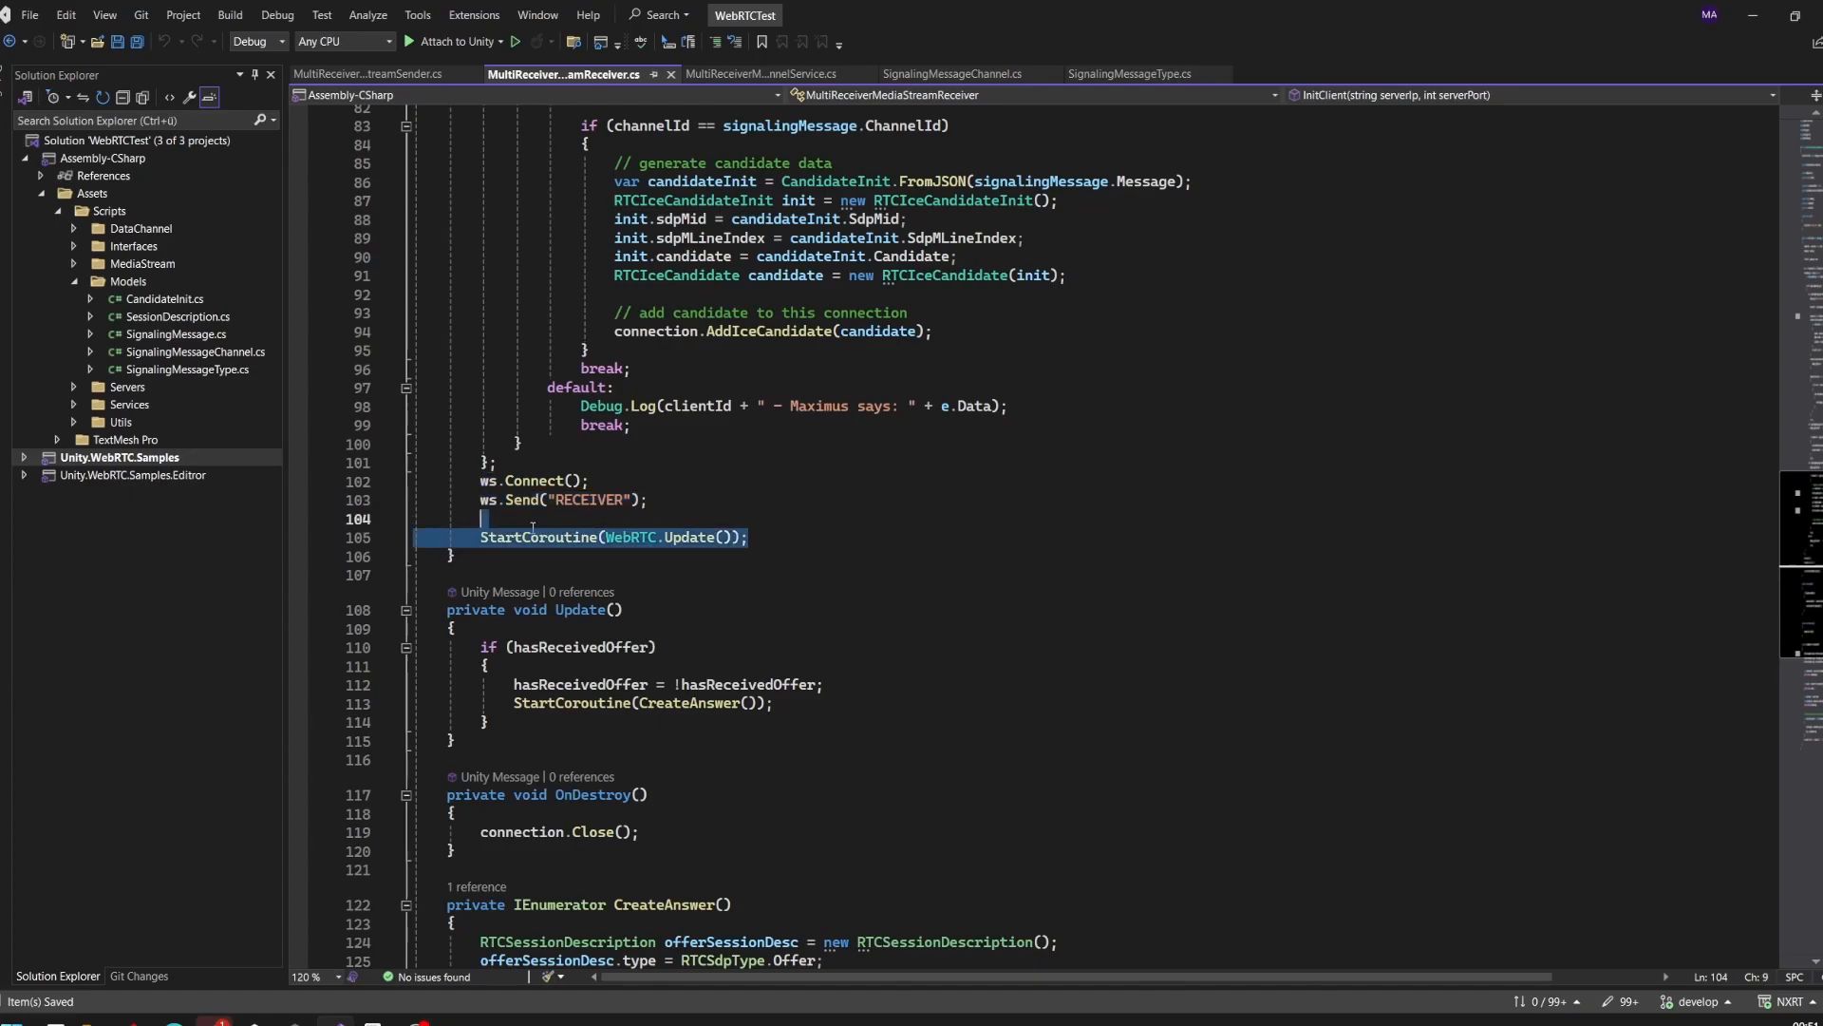
scroll(789, 538, down, 2)
scroll(790, 427, down, 3)
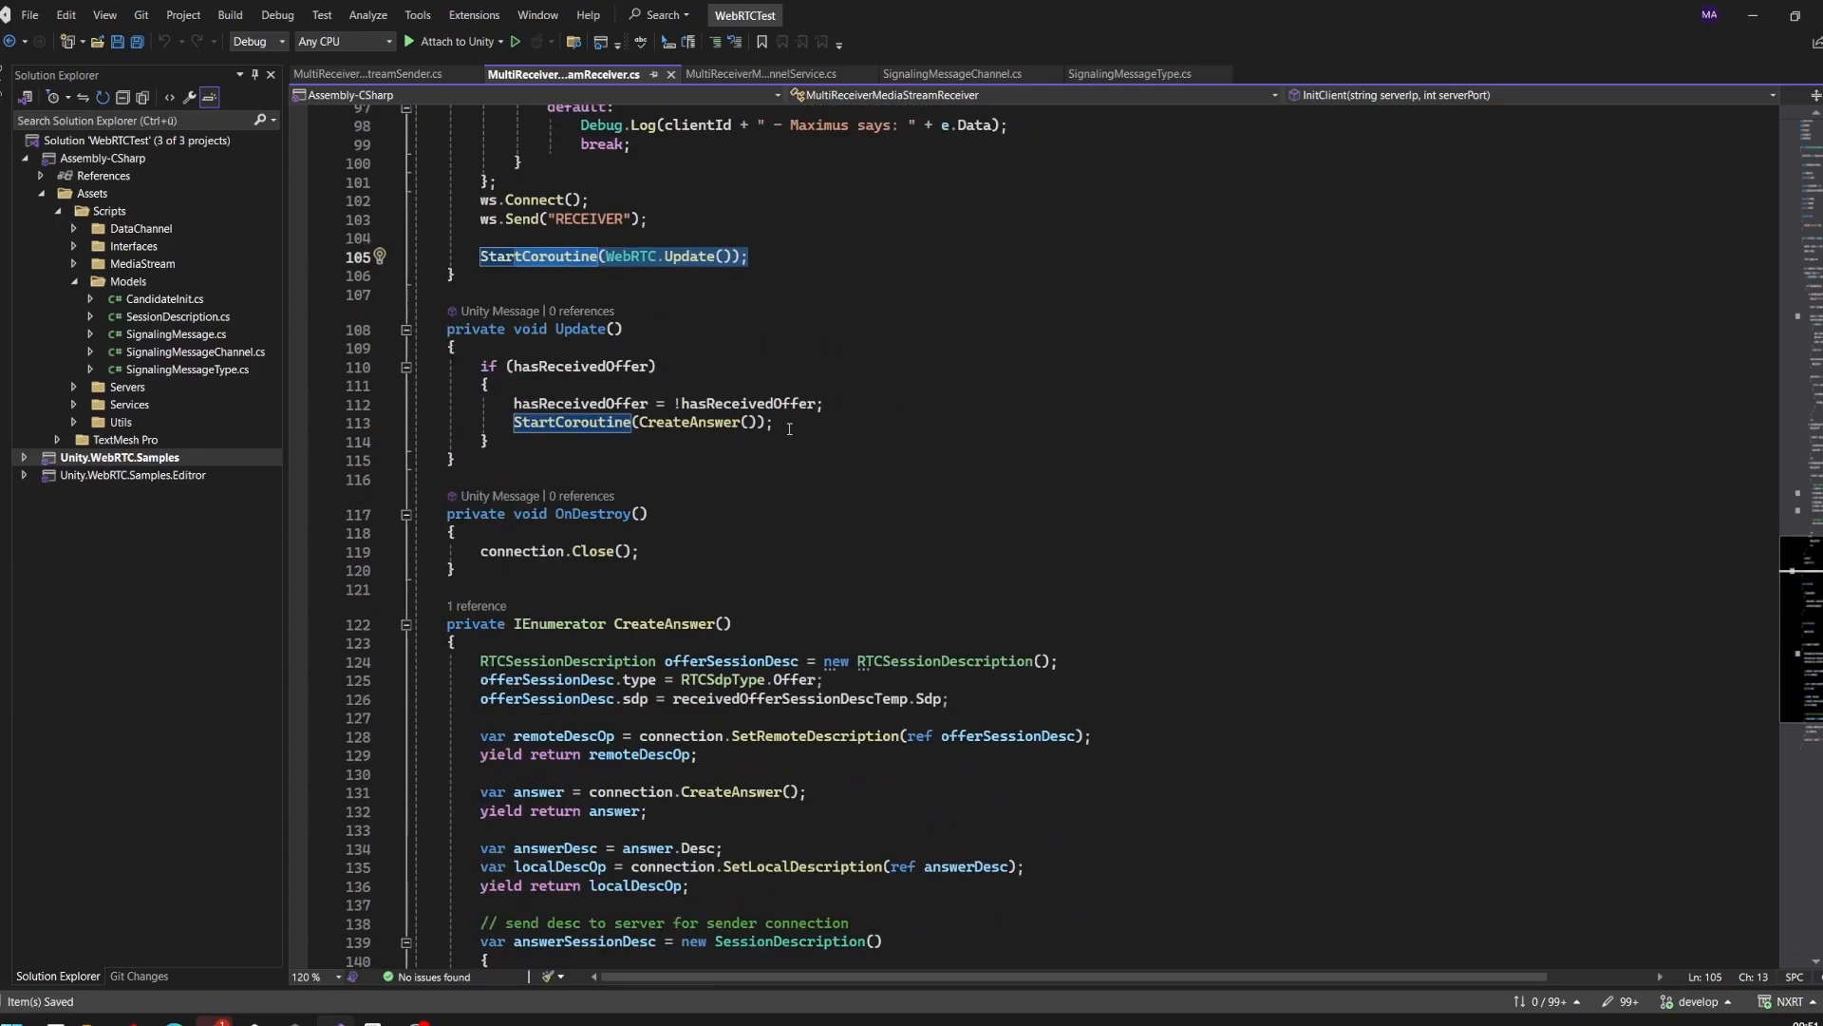
drag(498, 442, 479, 366)
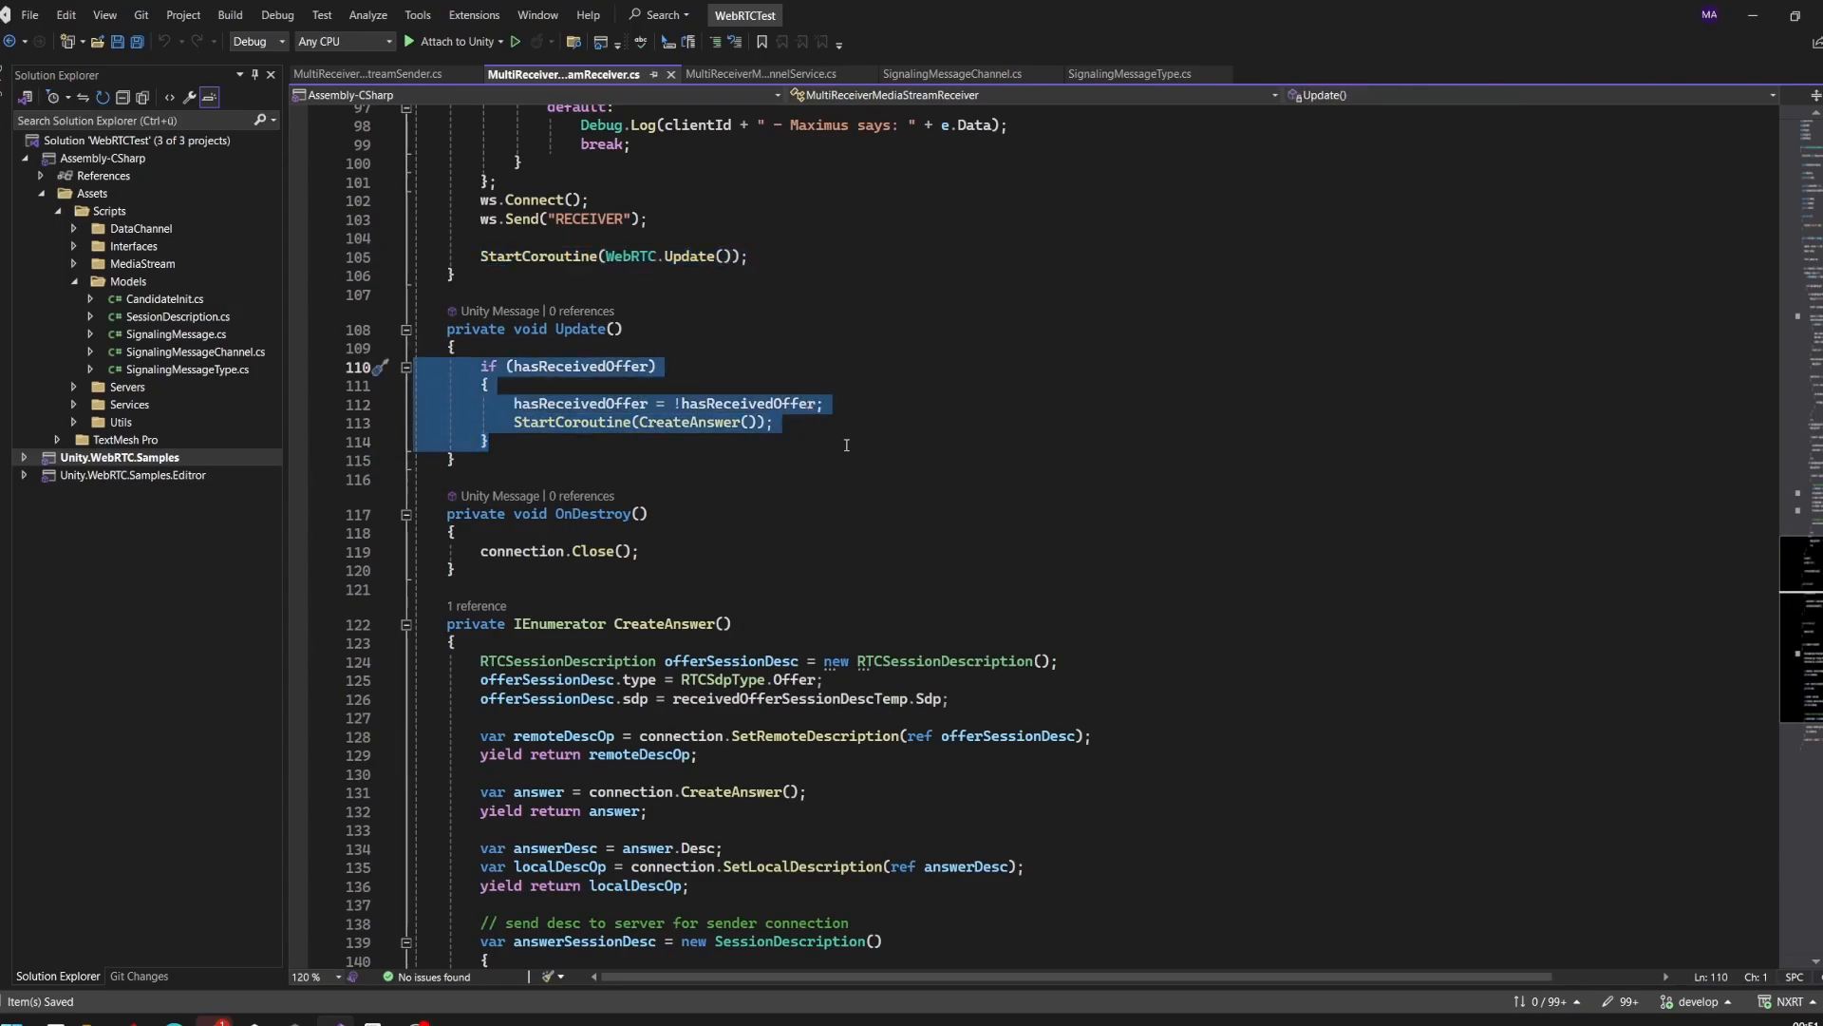
click(649, 459)
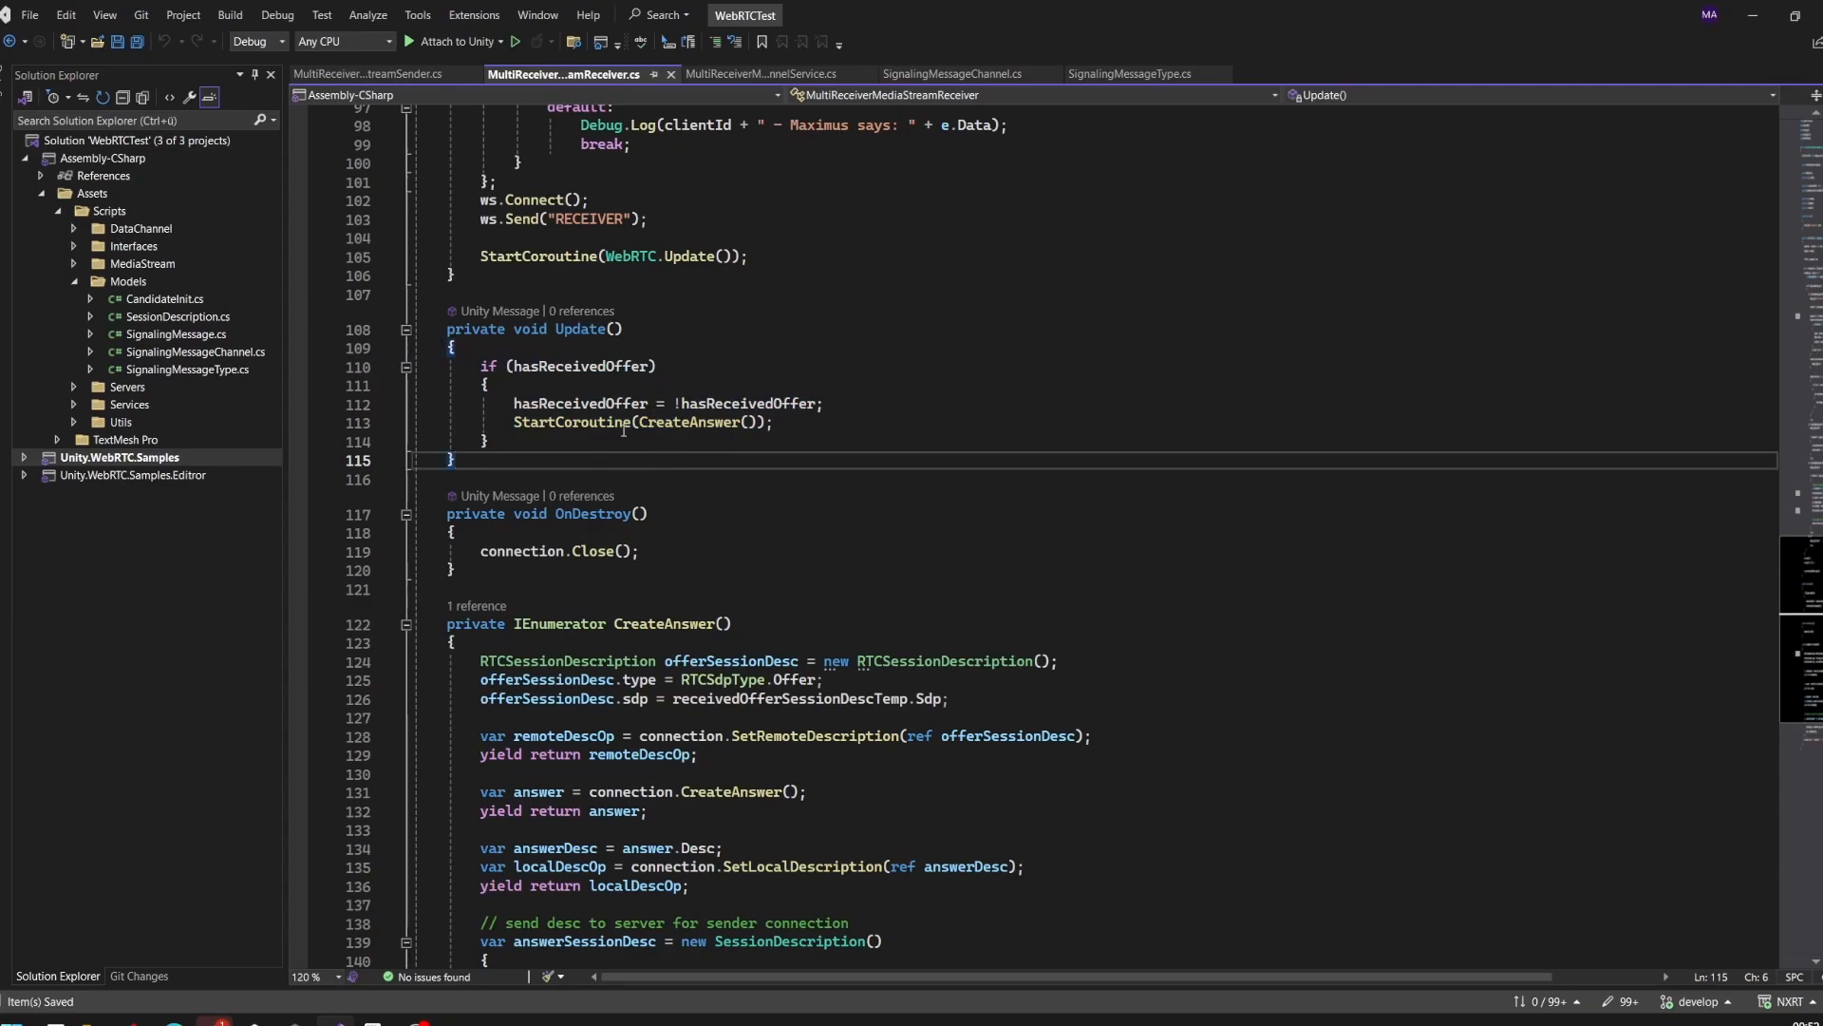
double_click(692, 423)
scroll(913, 571, down, 3)
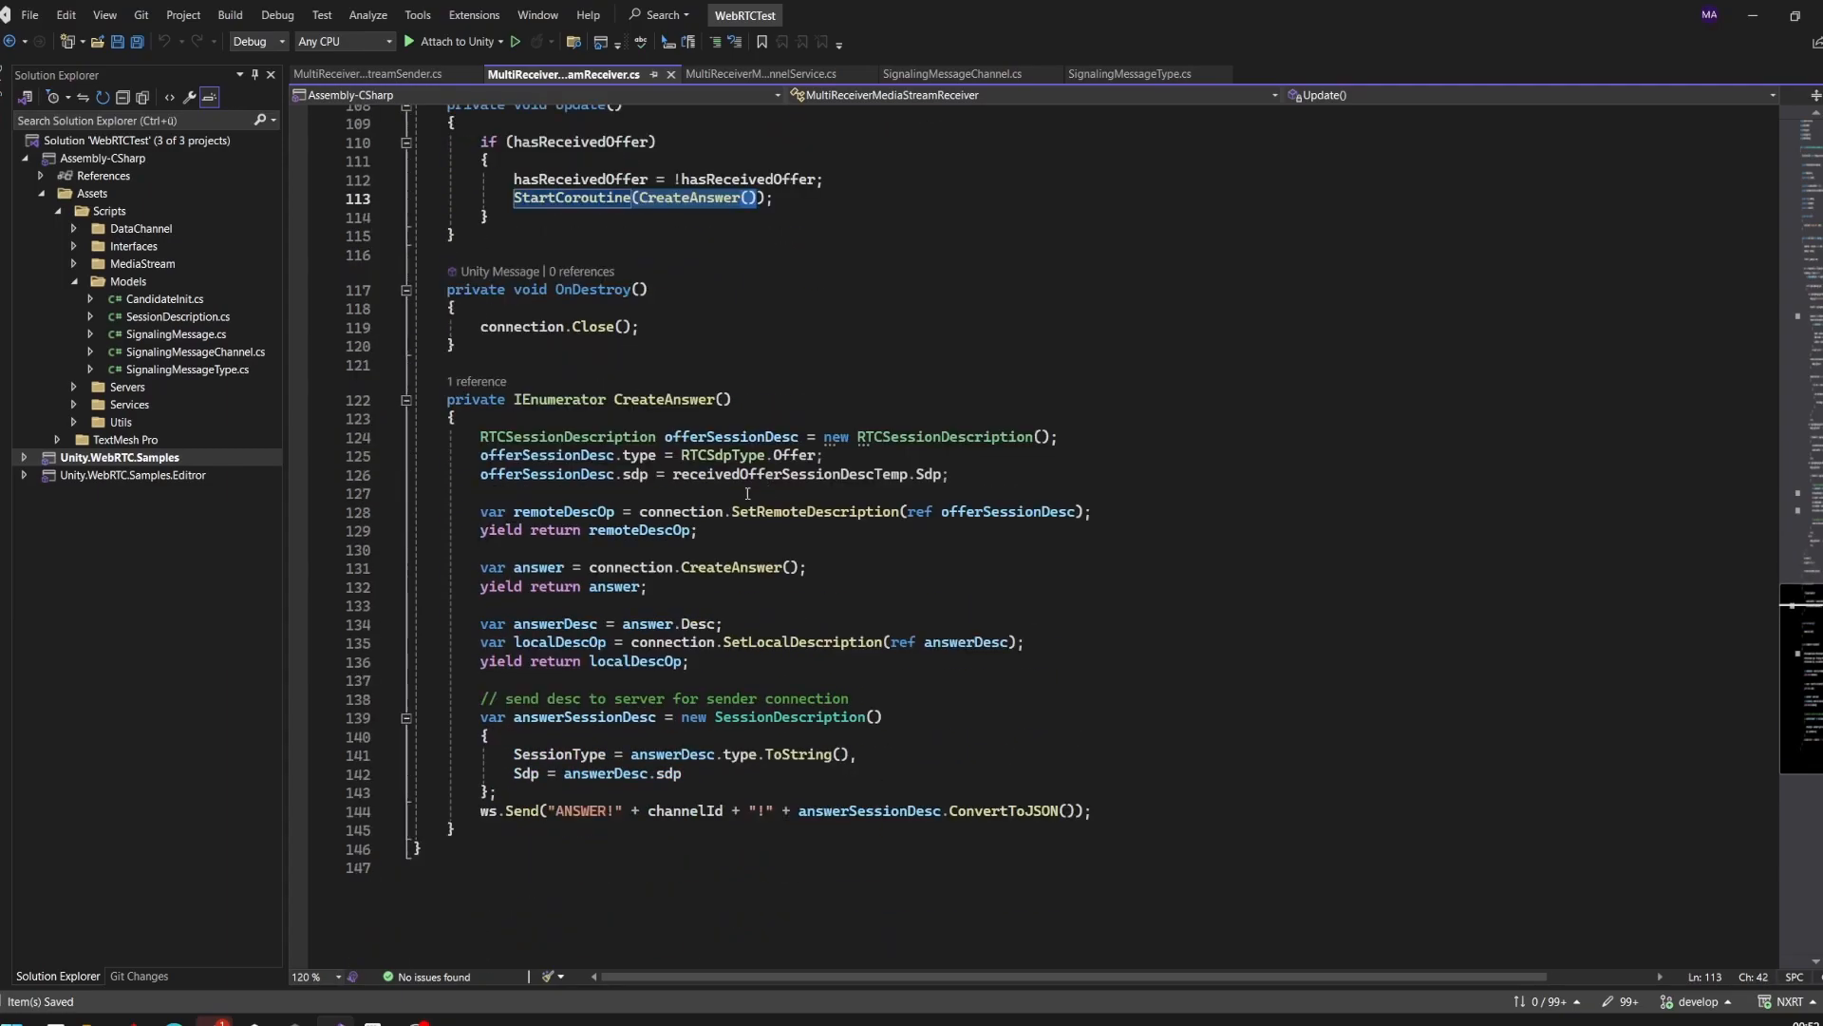
click(513, 661)
mouse_move(483, 436)
mouse_down()
mouse_move(796, 664)
mouse_move(1117, 814)
mouse_up()
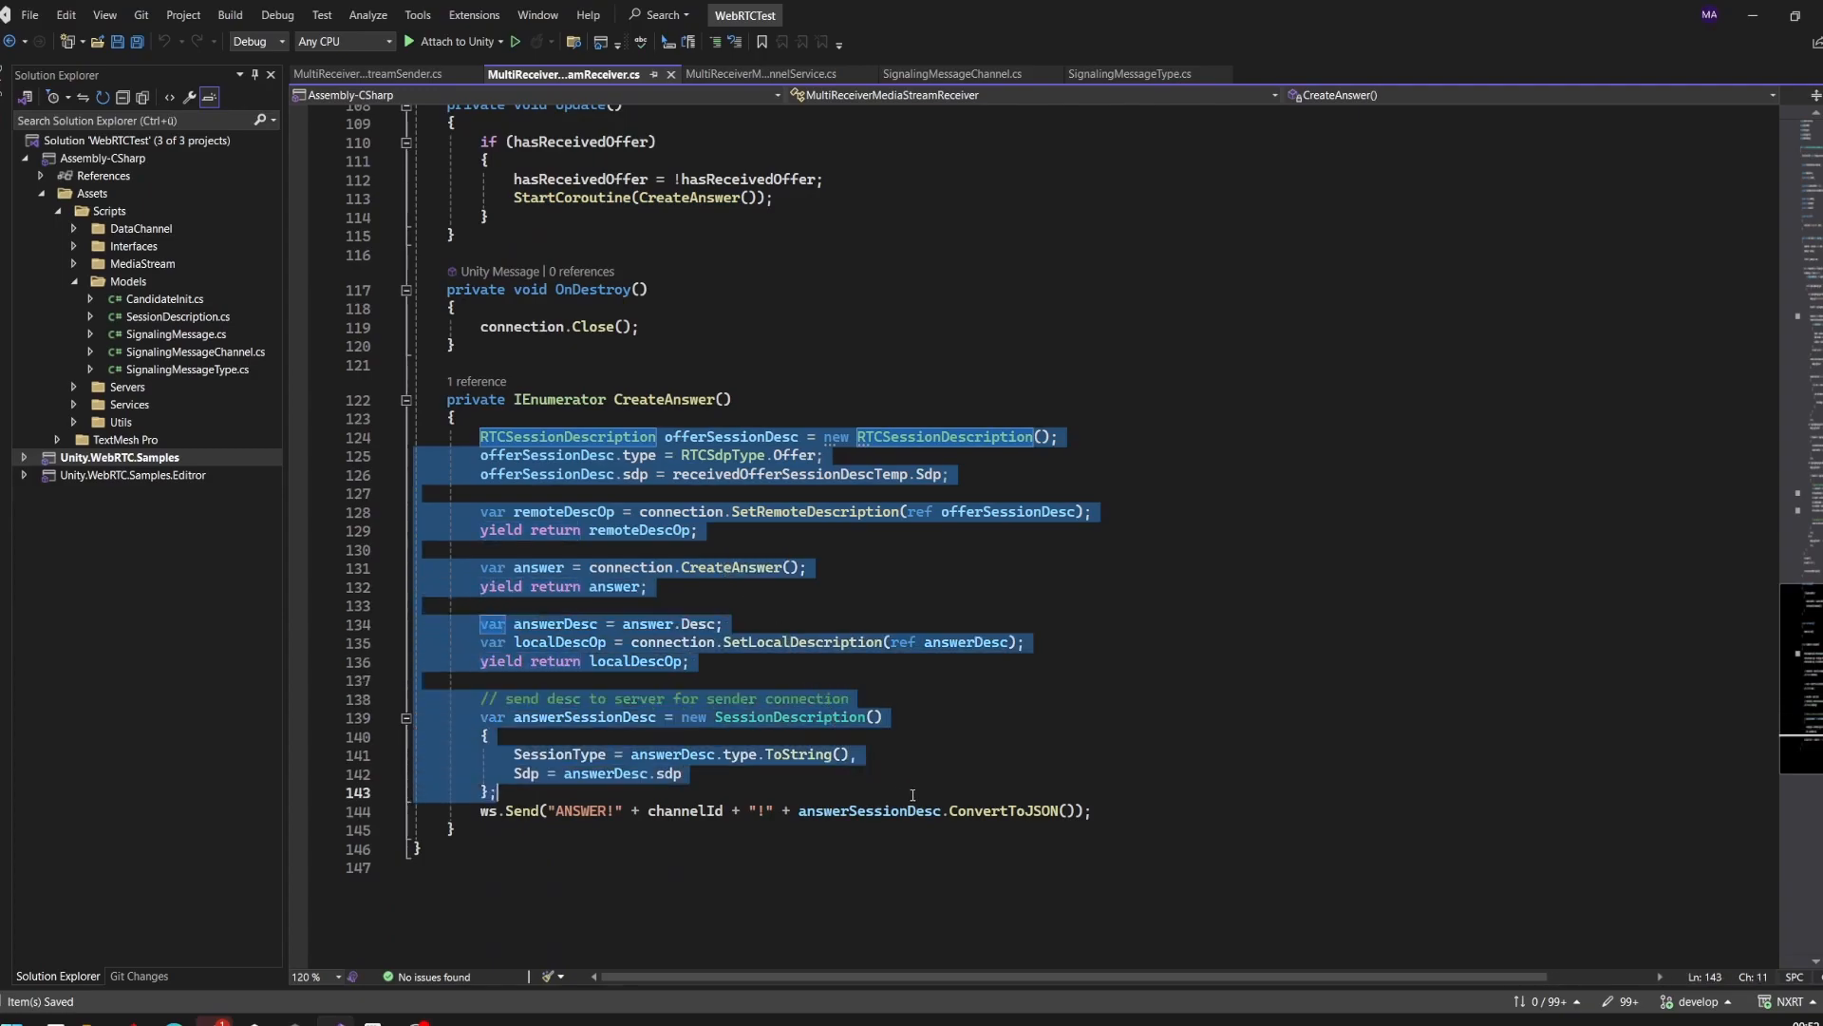
double_click(692, 816)
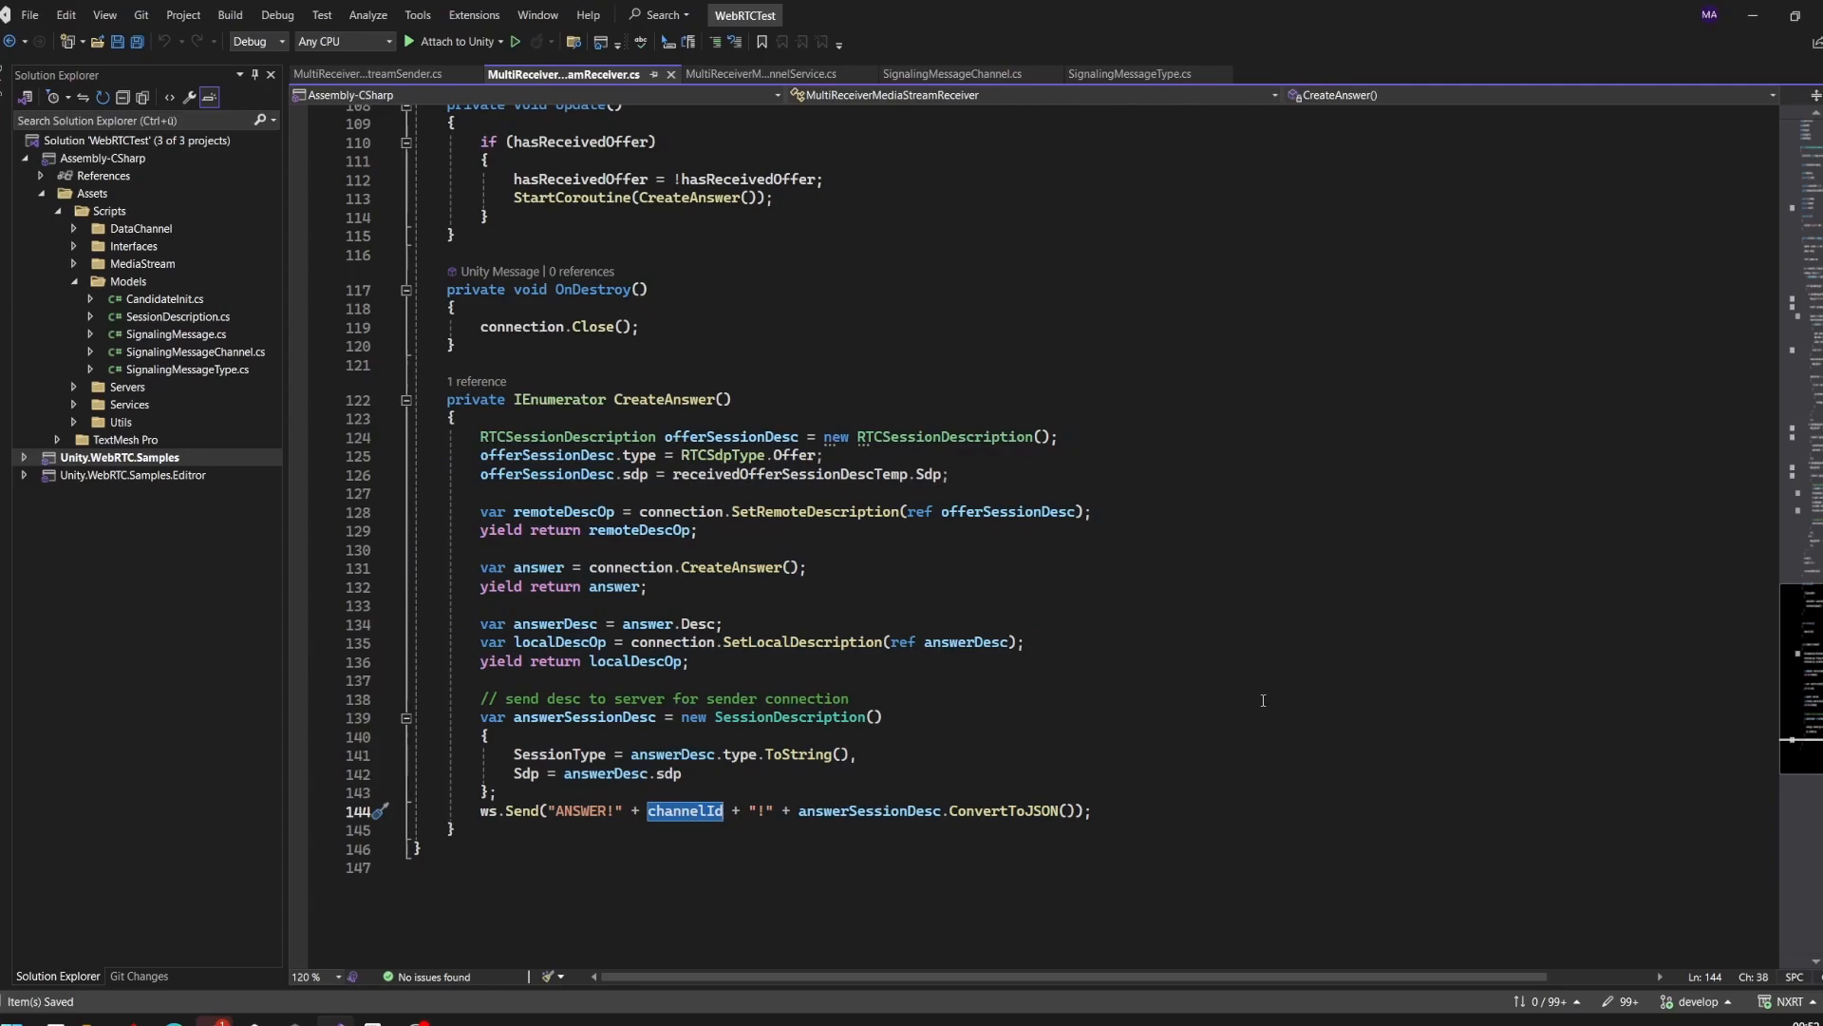
click(1195, 643)
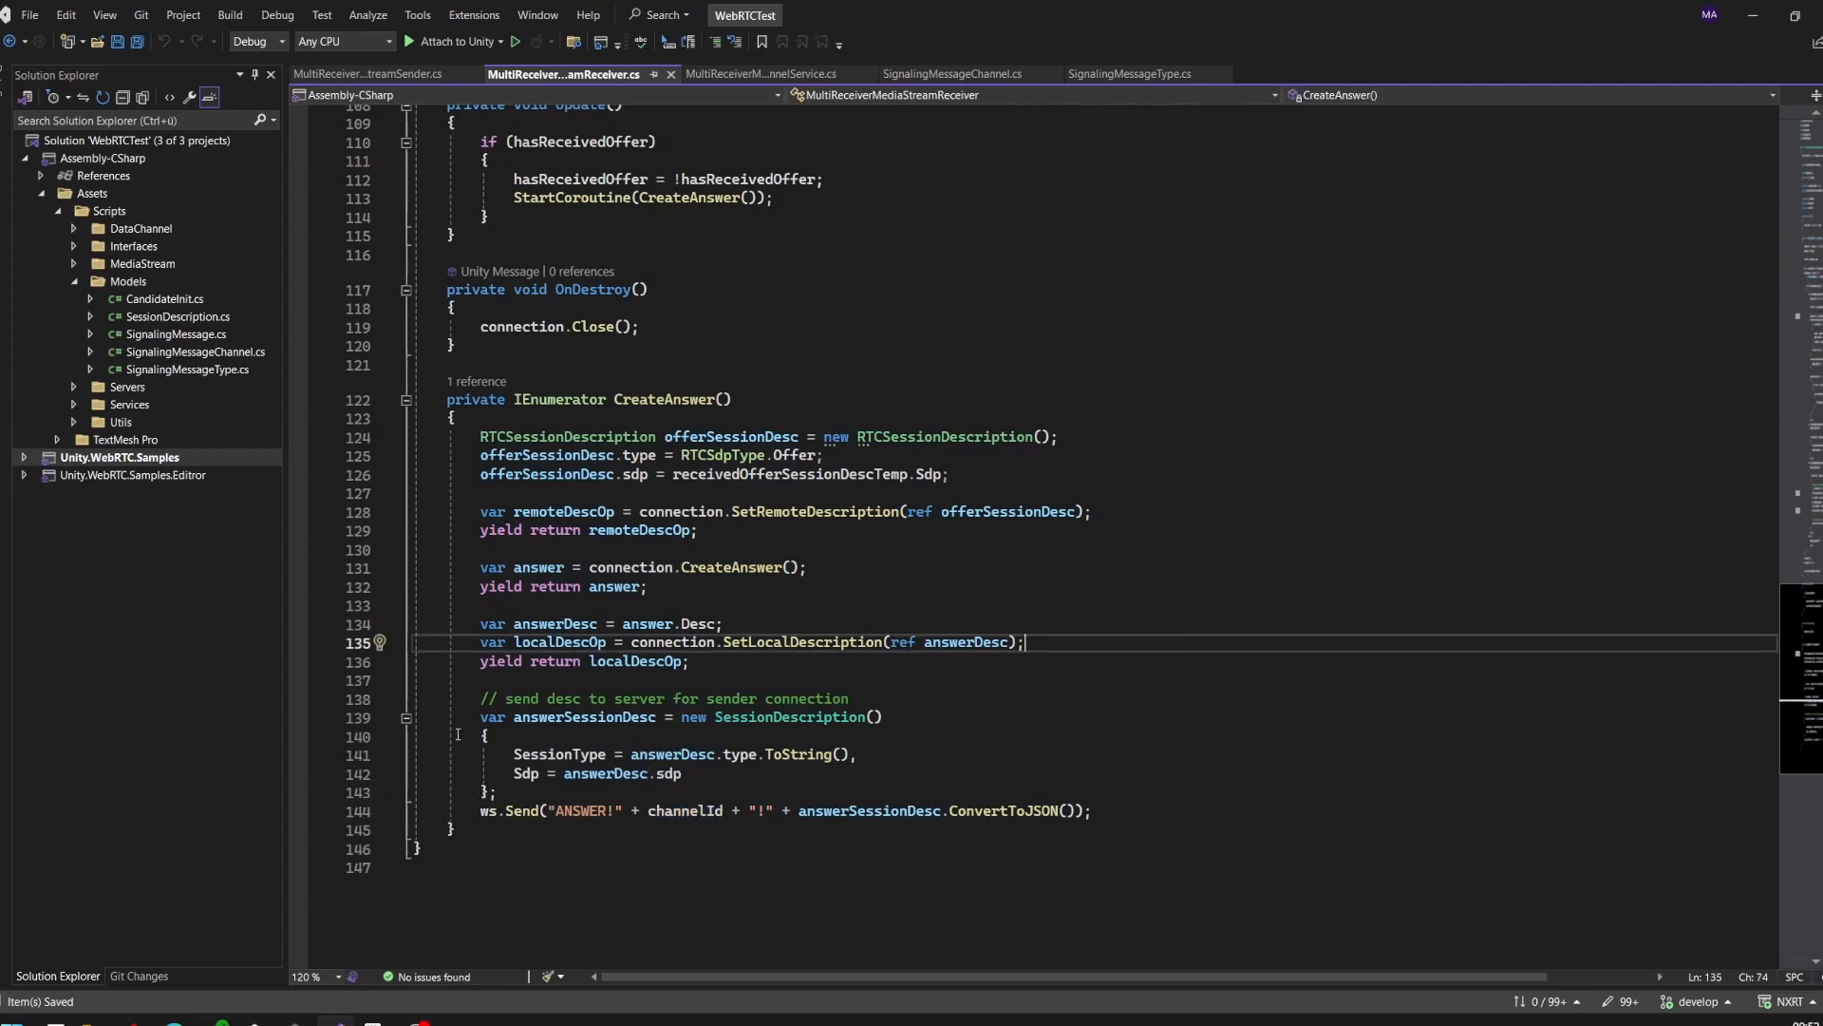
drag(468, 624, 1137, 807)
click(1127, 786)
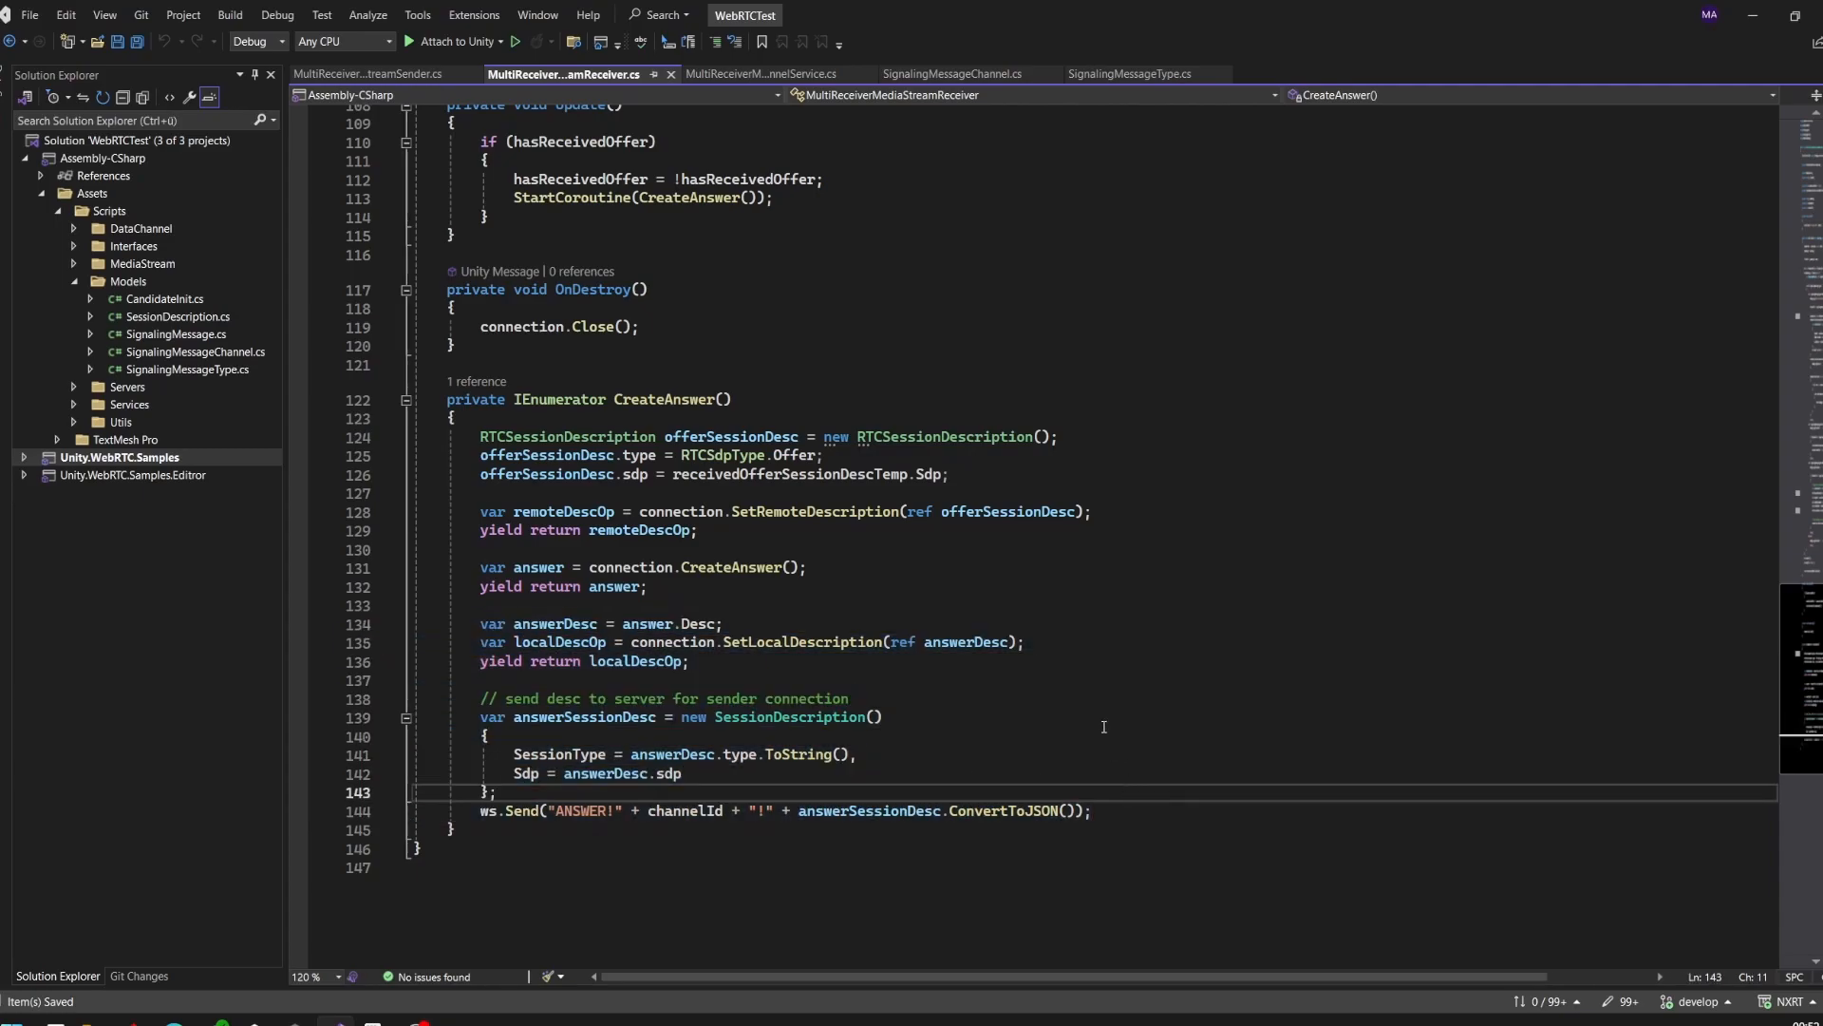
scroll(1102, 726, up, 4)
scroll(1104, 726, up, 4)
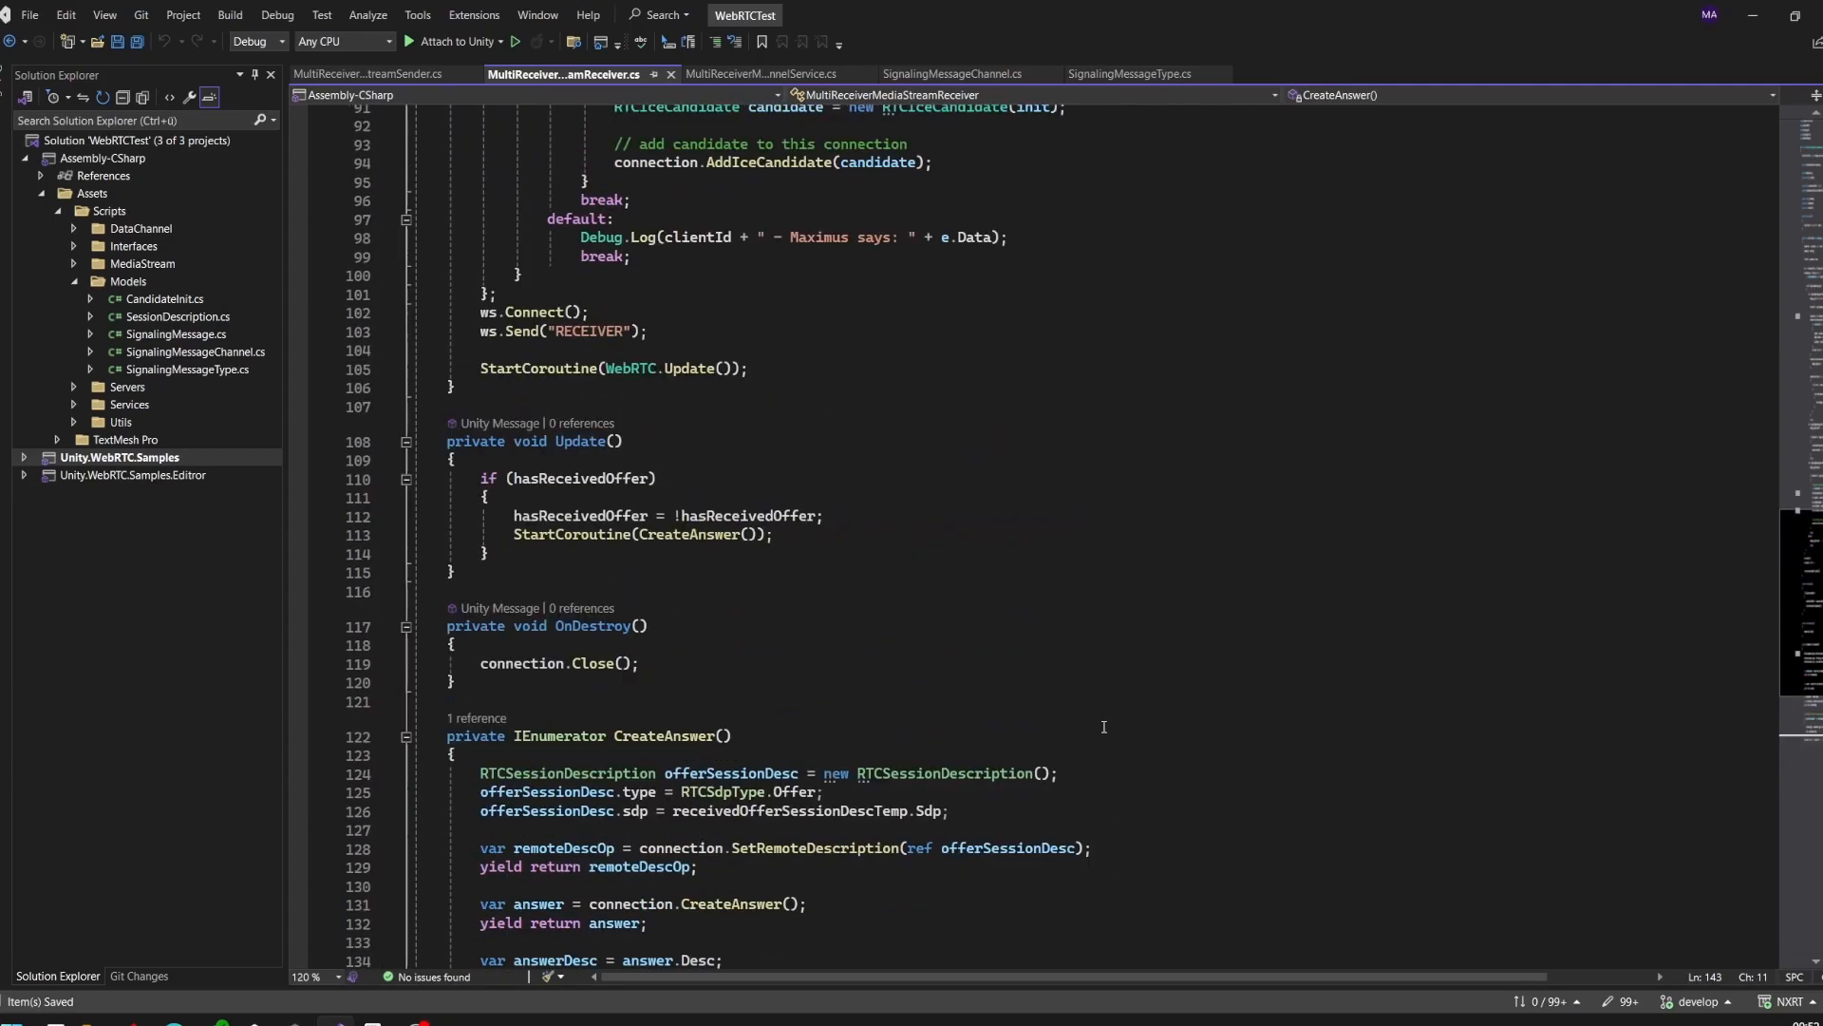
scroll(1103, 727, up, 4)
scroll(1104, 726, up, 3)
scroll(1103, 727, up, 4)
scroll(1104, 728, up, 4)
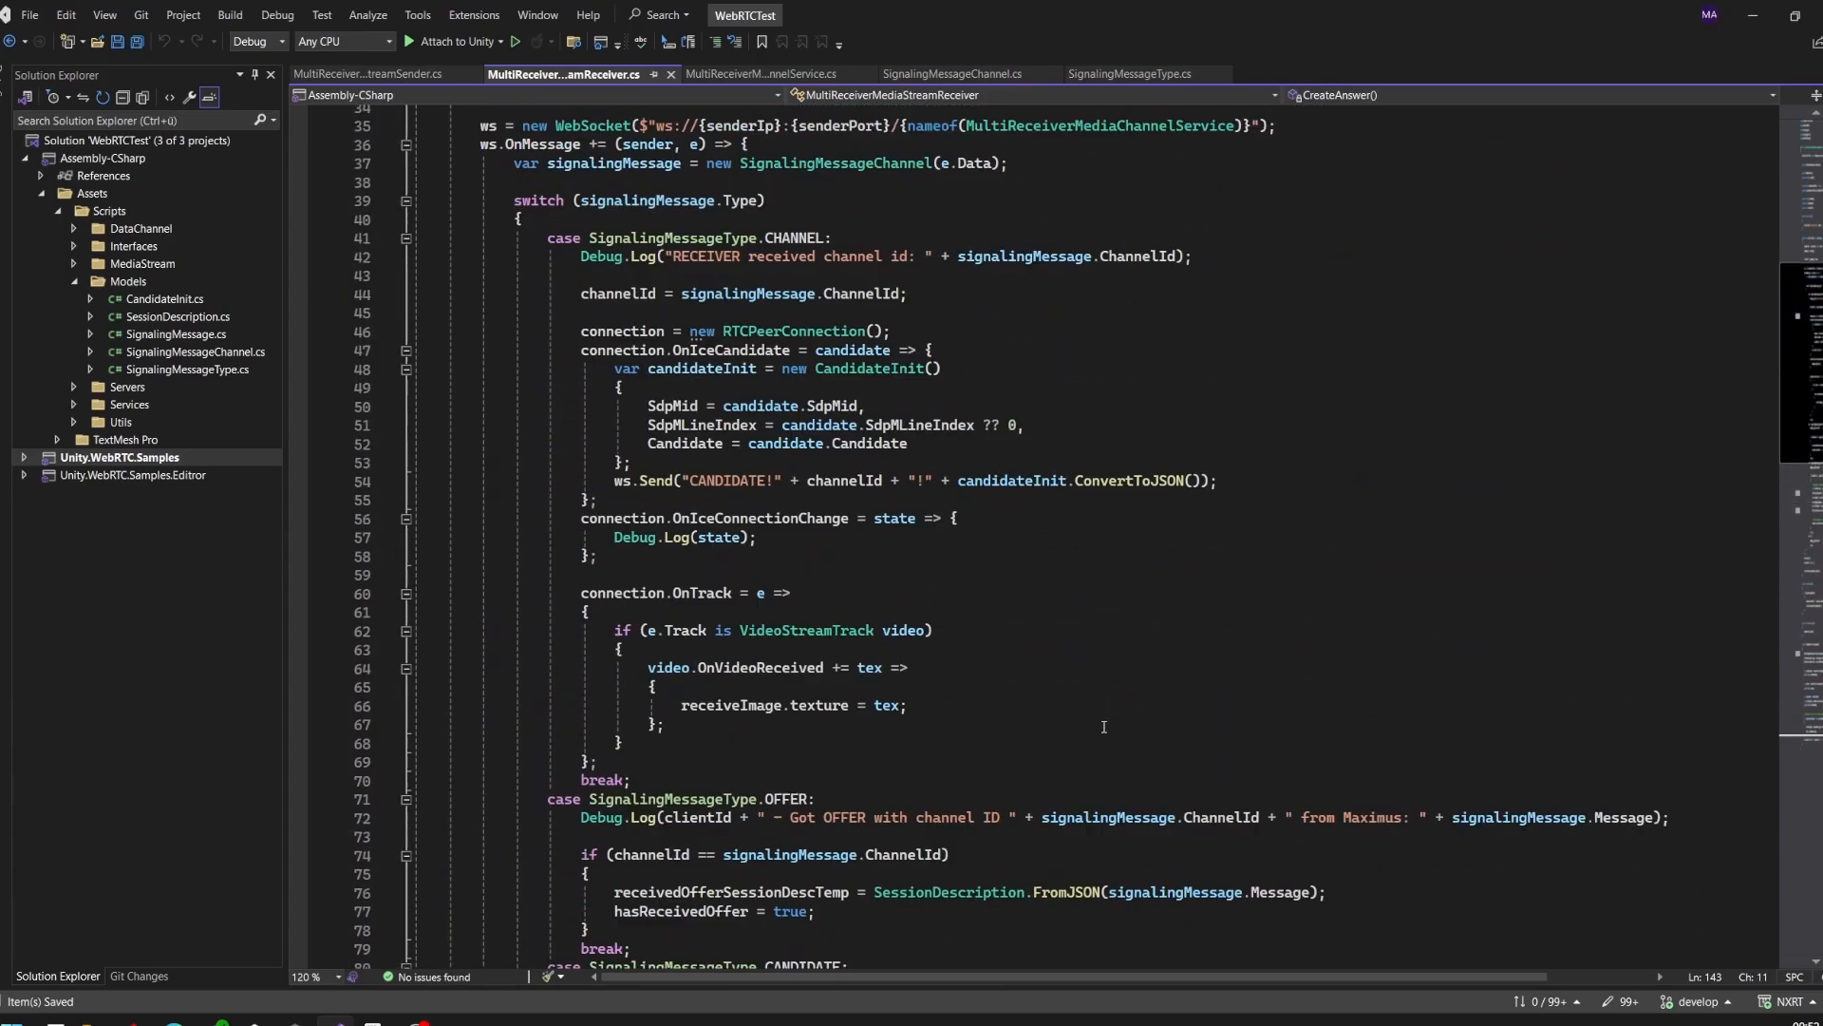
scroll(1103, 726, up, 3)
scroll(1103, 727, up, 2)
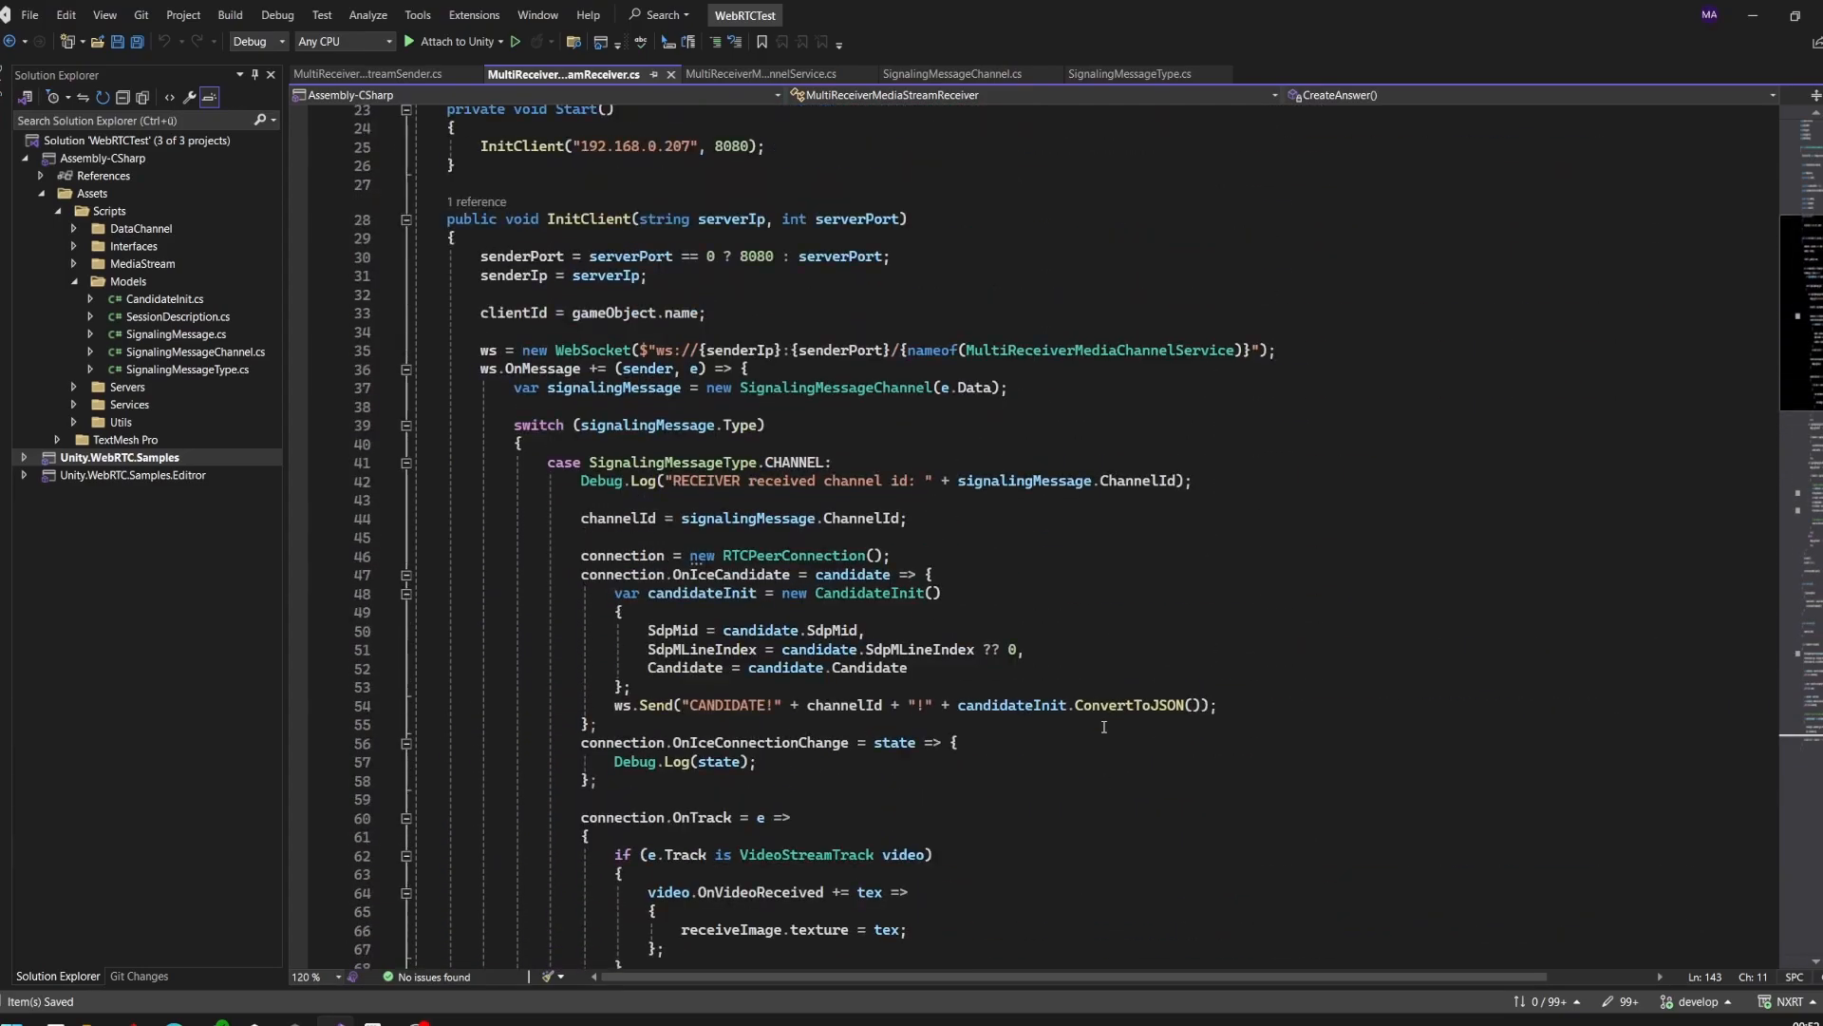
scroll(1103, 727, up, 4)
scroll(1102, 726, up, 4)
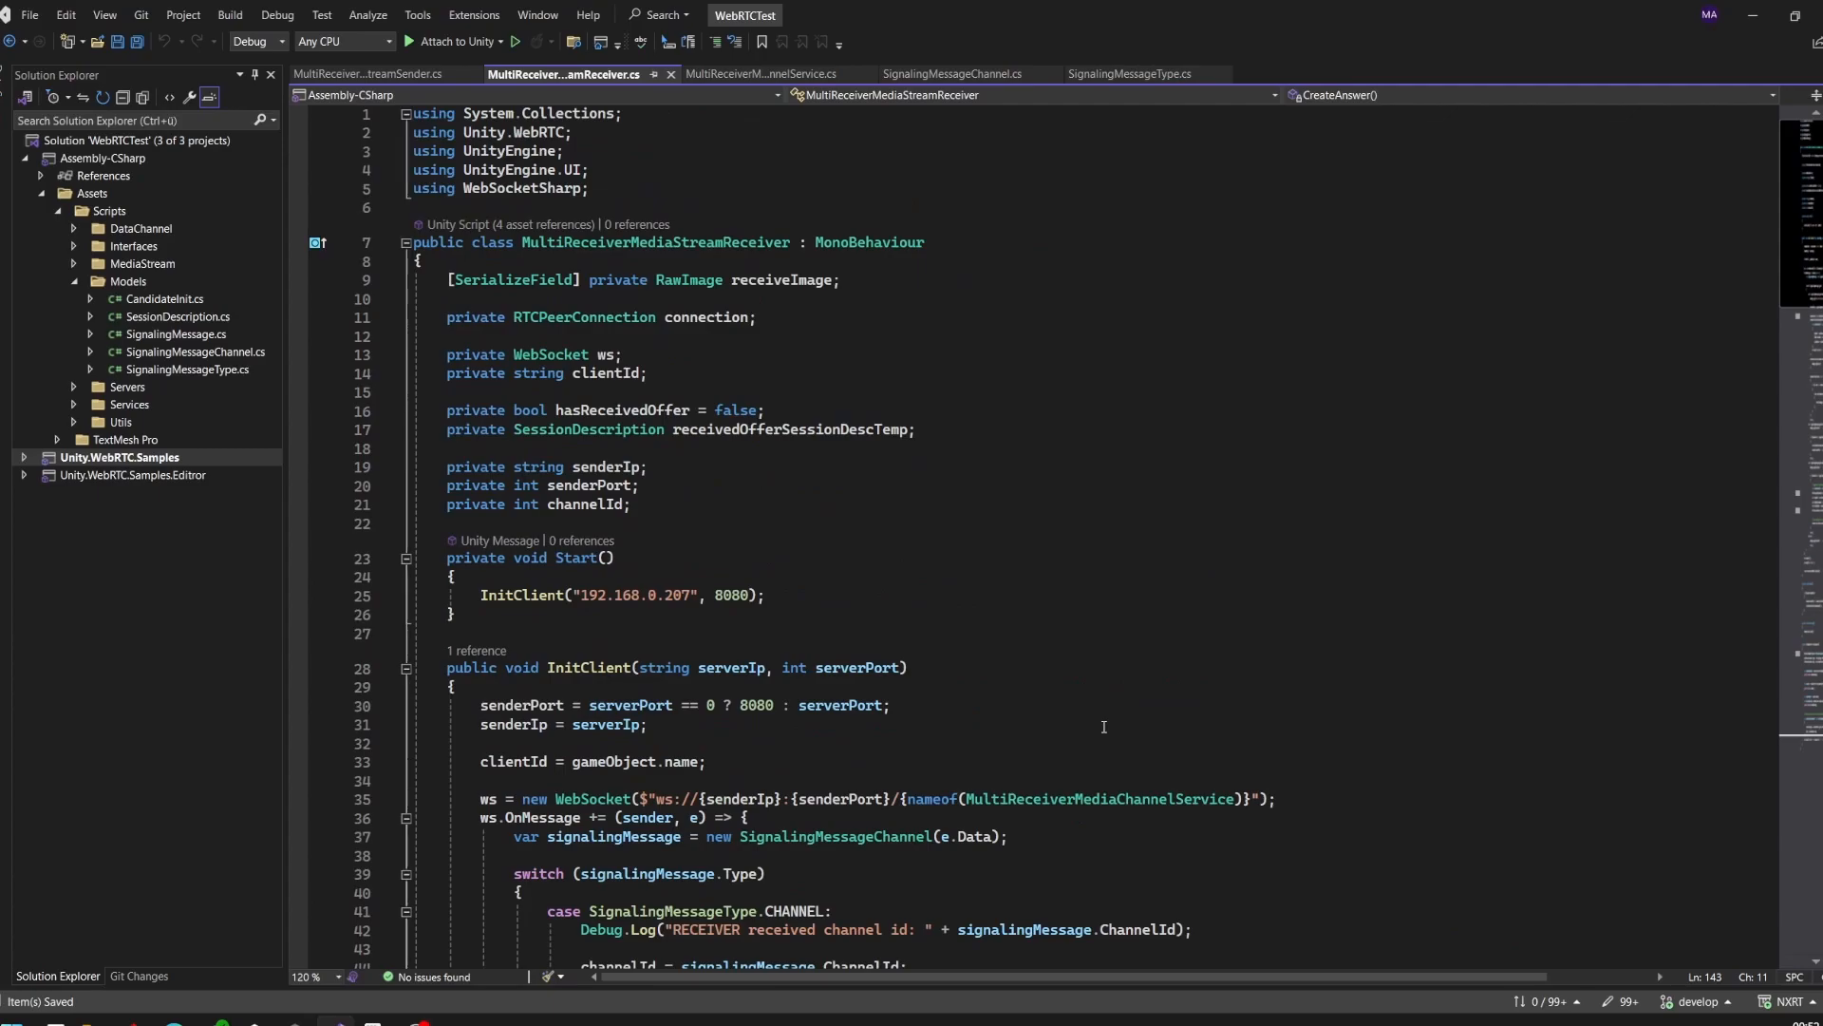
Show MultiReceiverMediaStreamSender.cs and review the int-to-RTCPeerConnection channels dictionary and message parsing line
click(390, 75)
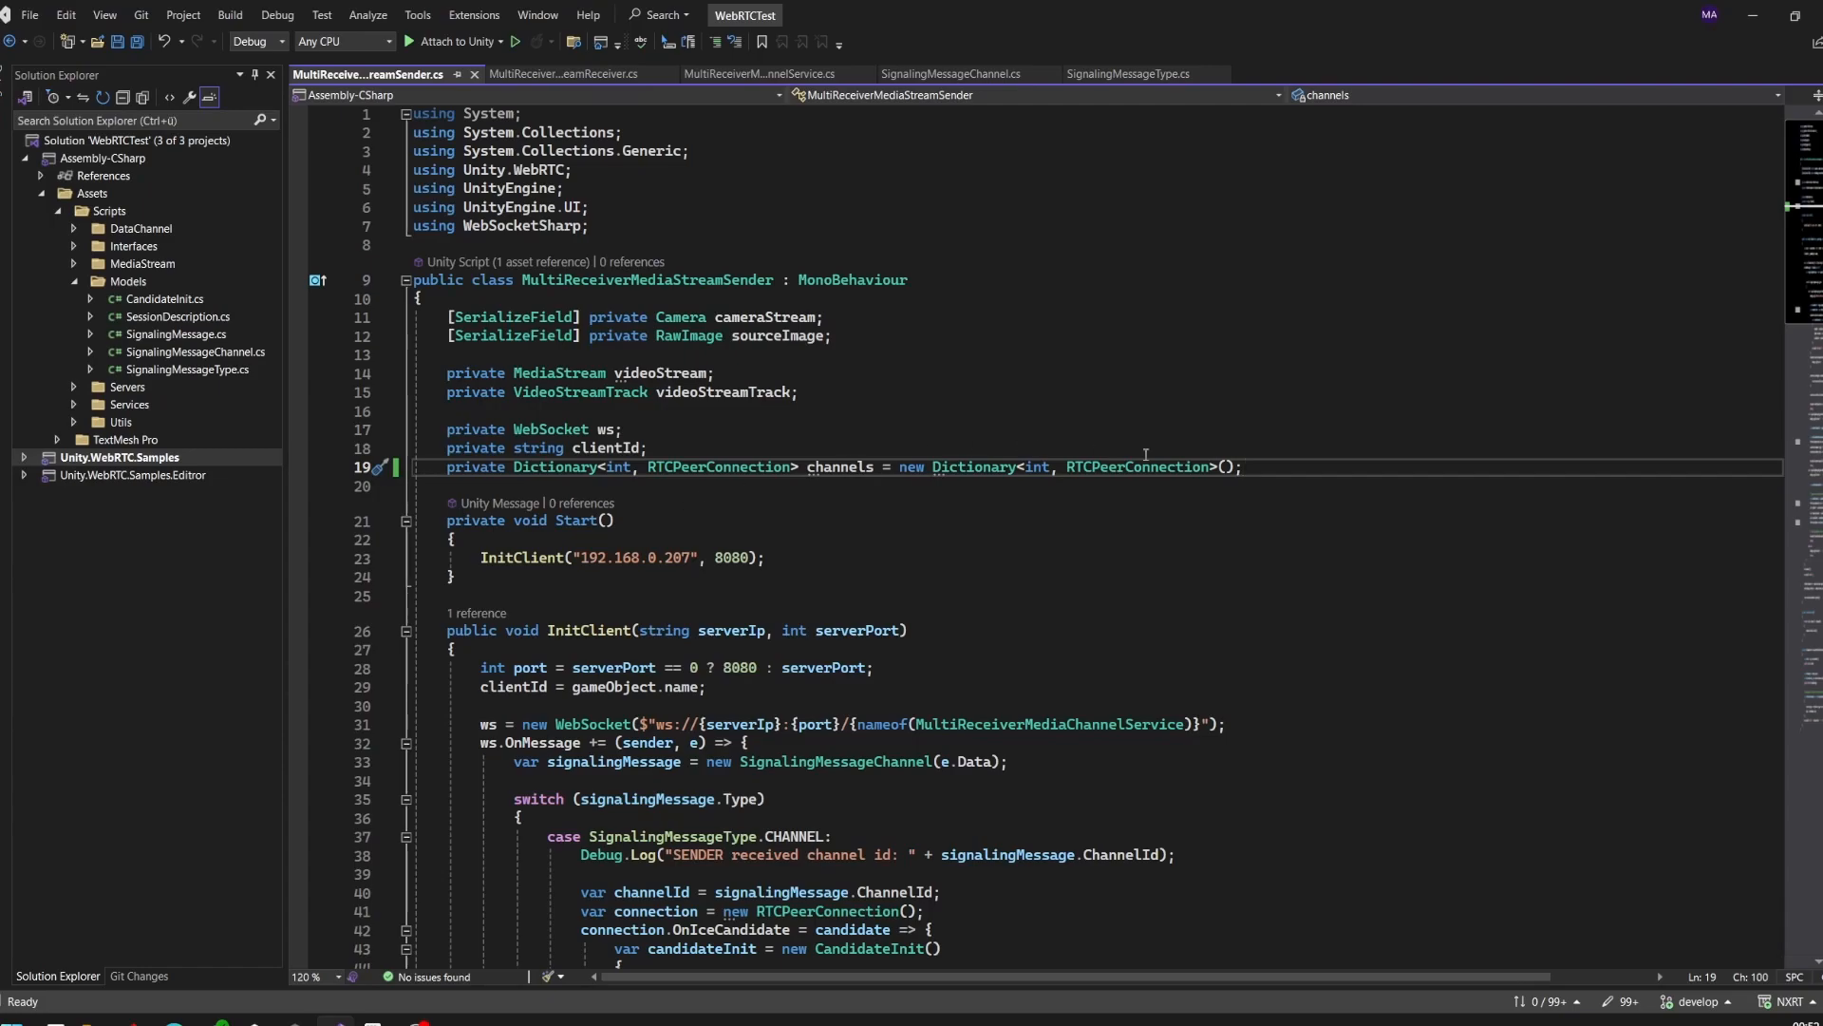
drag(1245, 467, 446, 468)
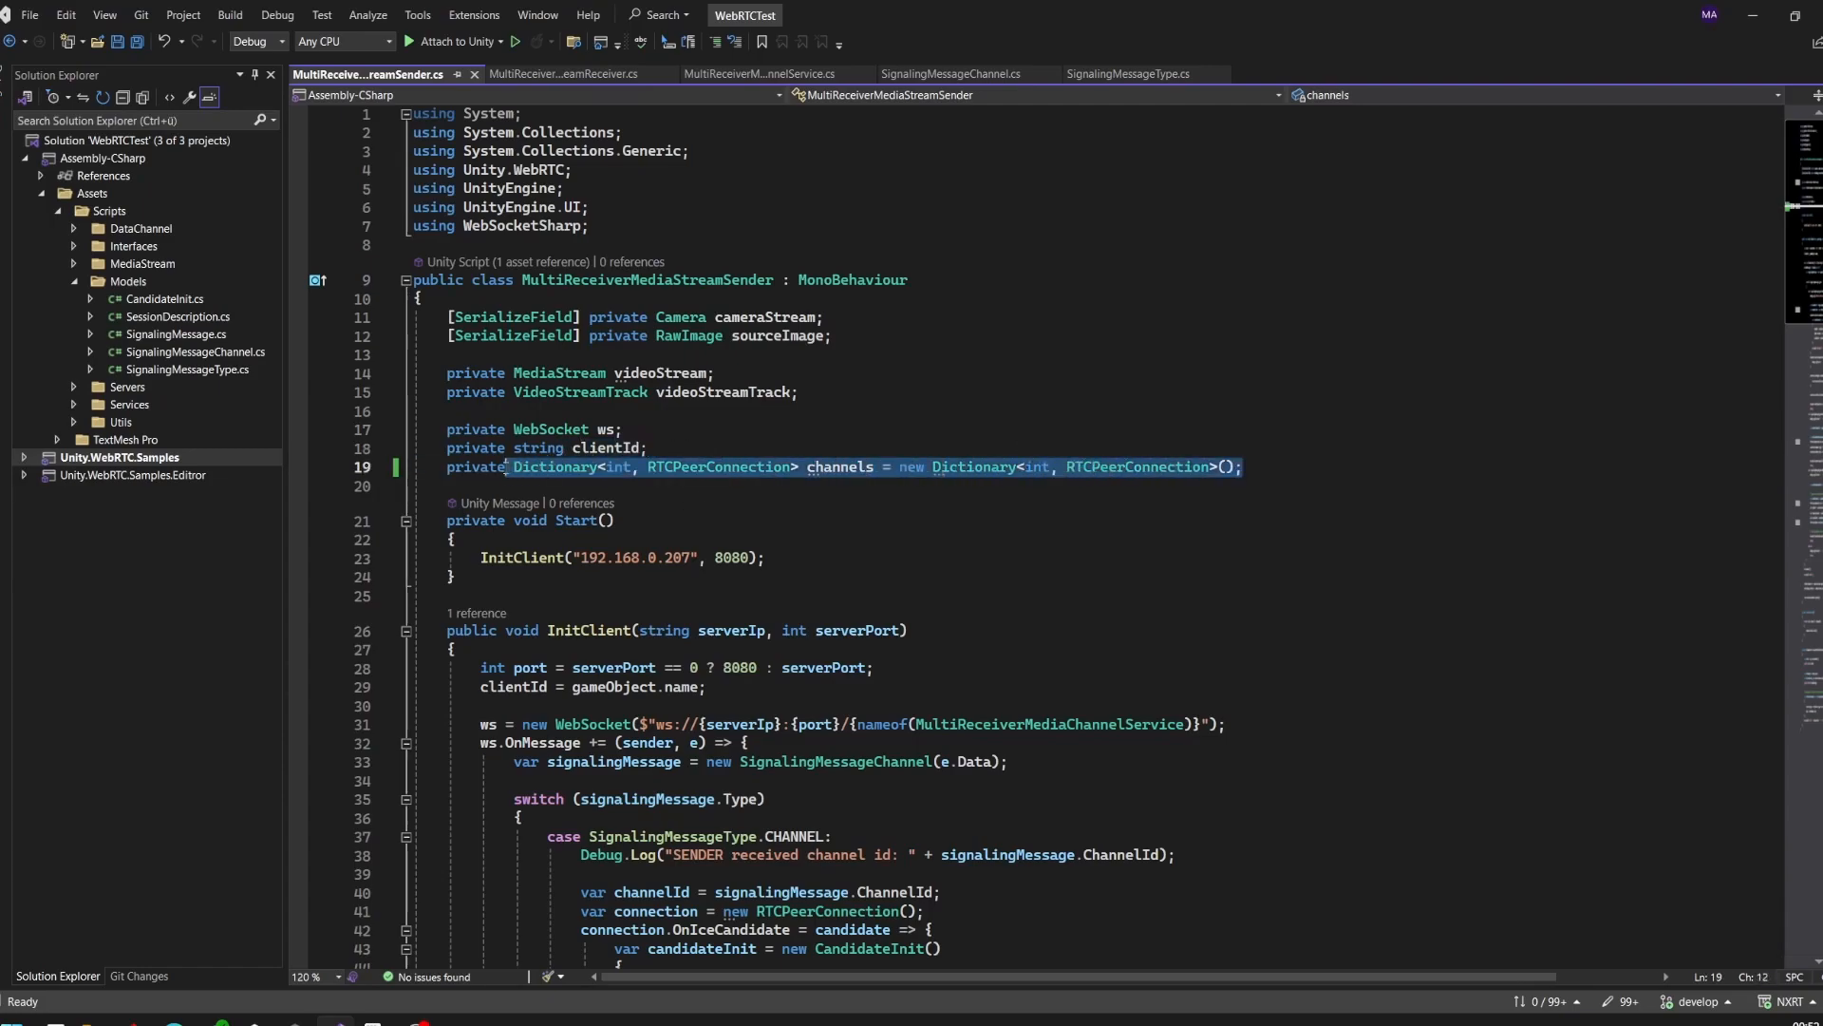
click(619, 467)
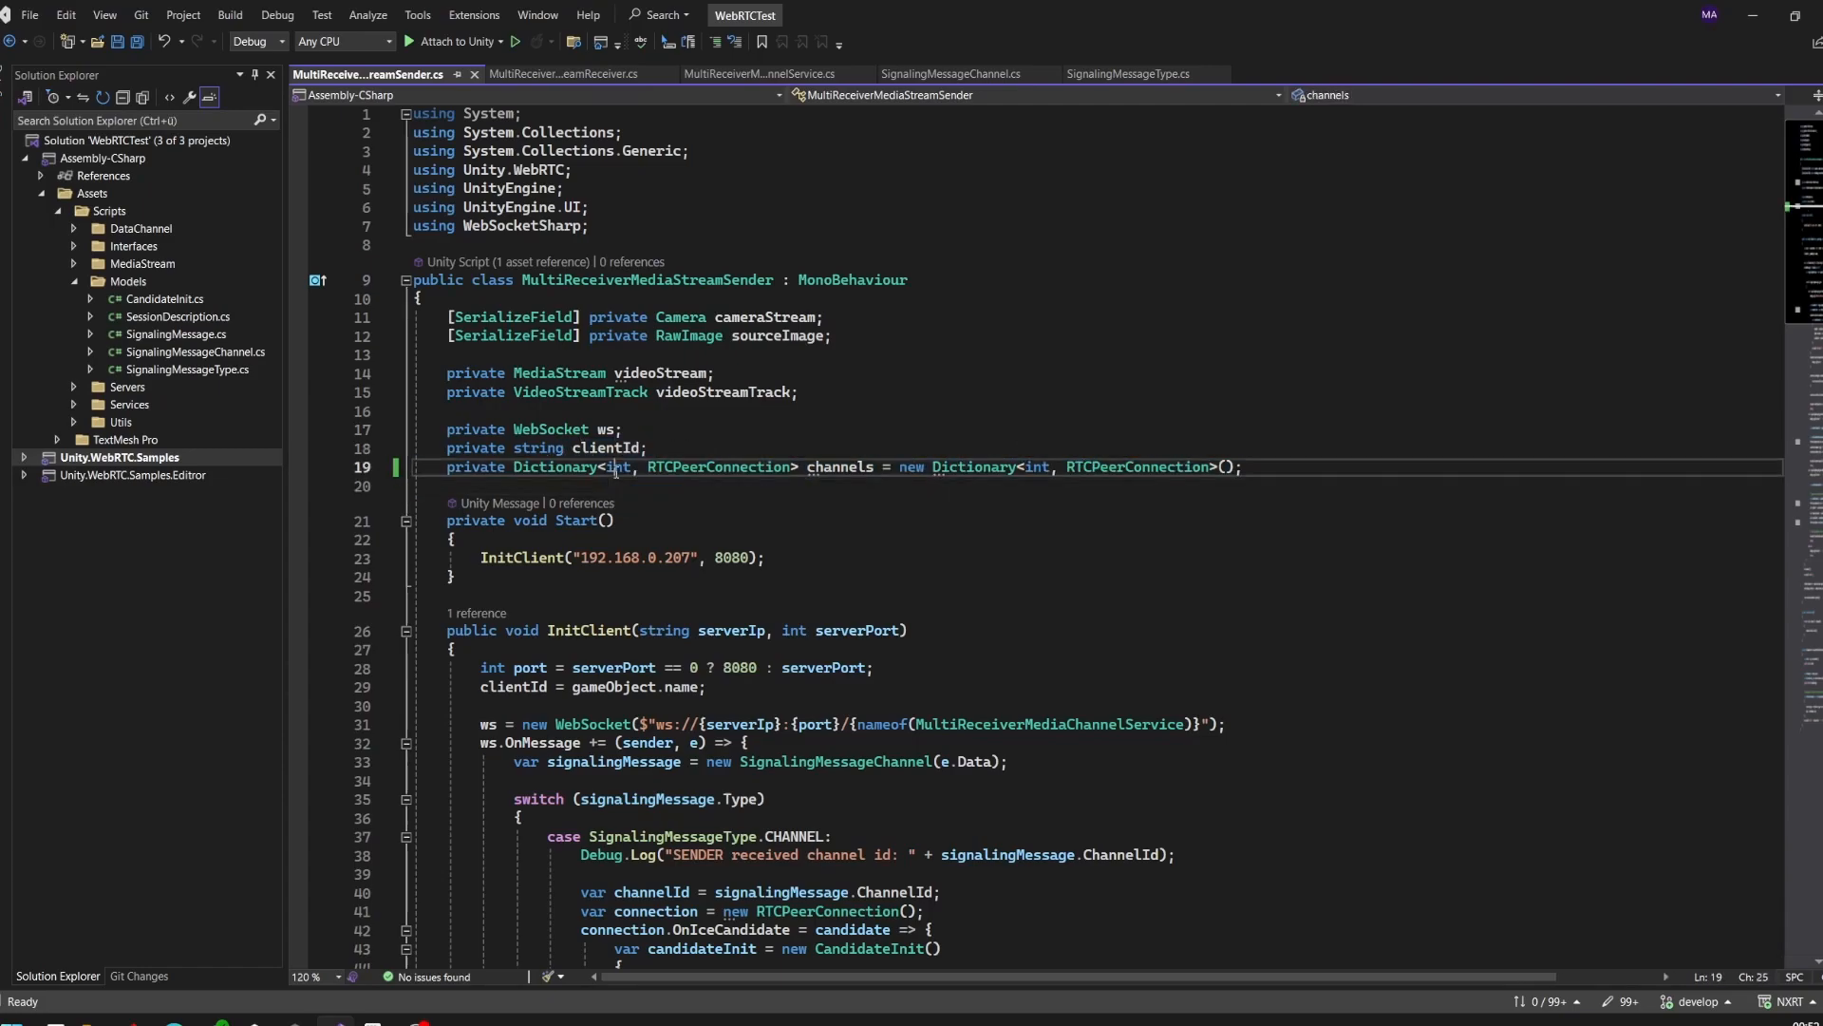
double_click(620, 469)
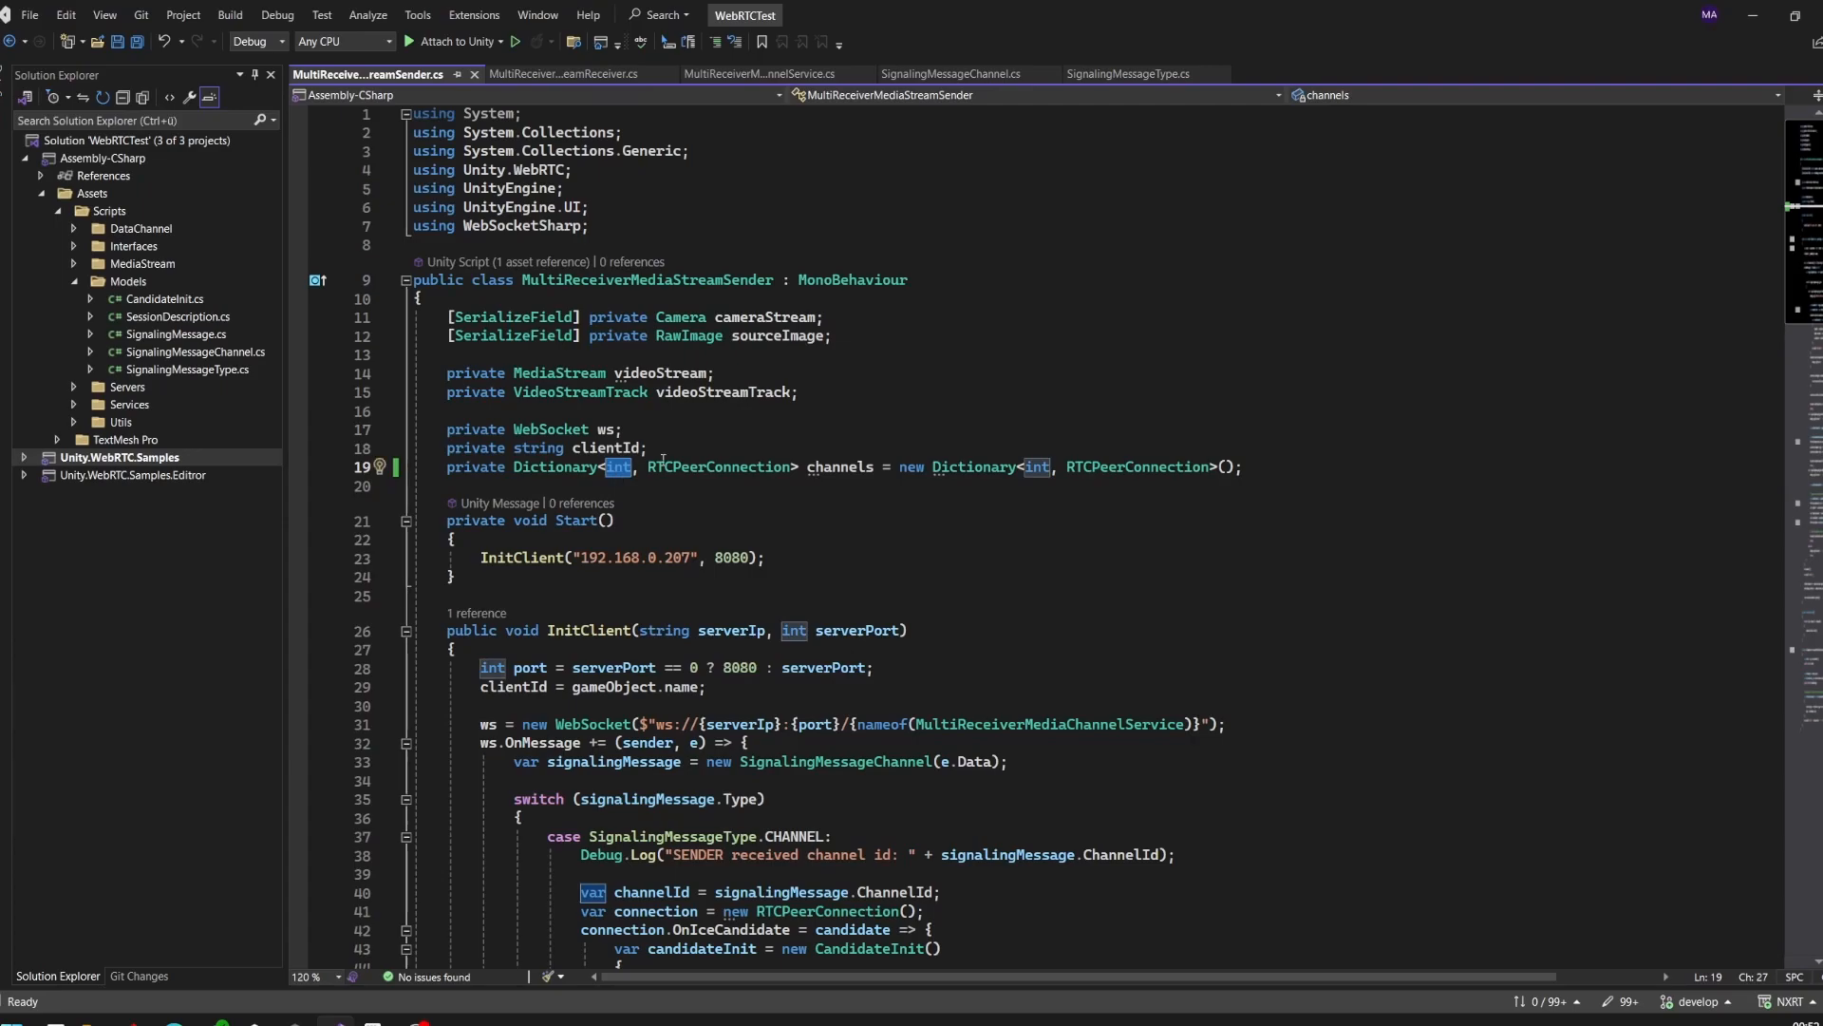
double_click(688, 467)
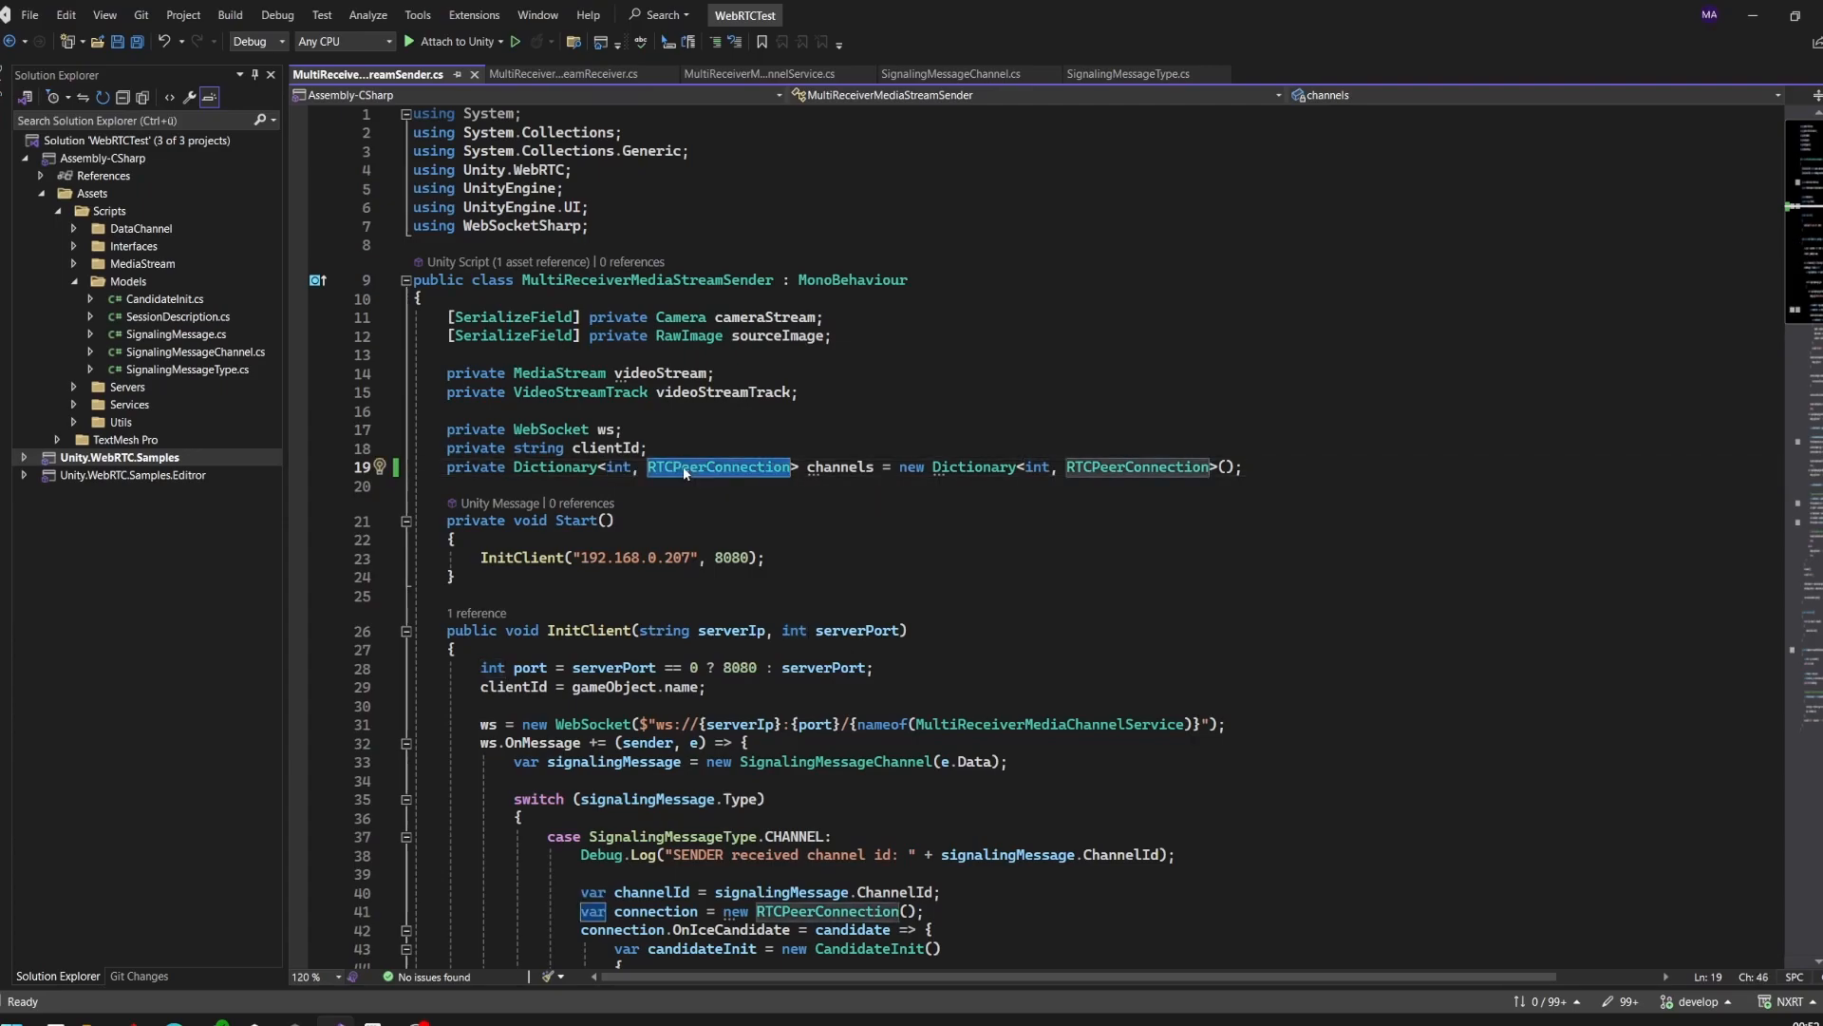
scroll(1050, 327, down, 2)
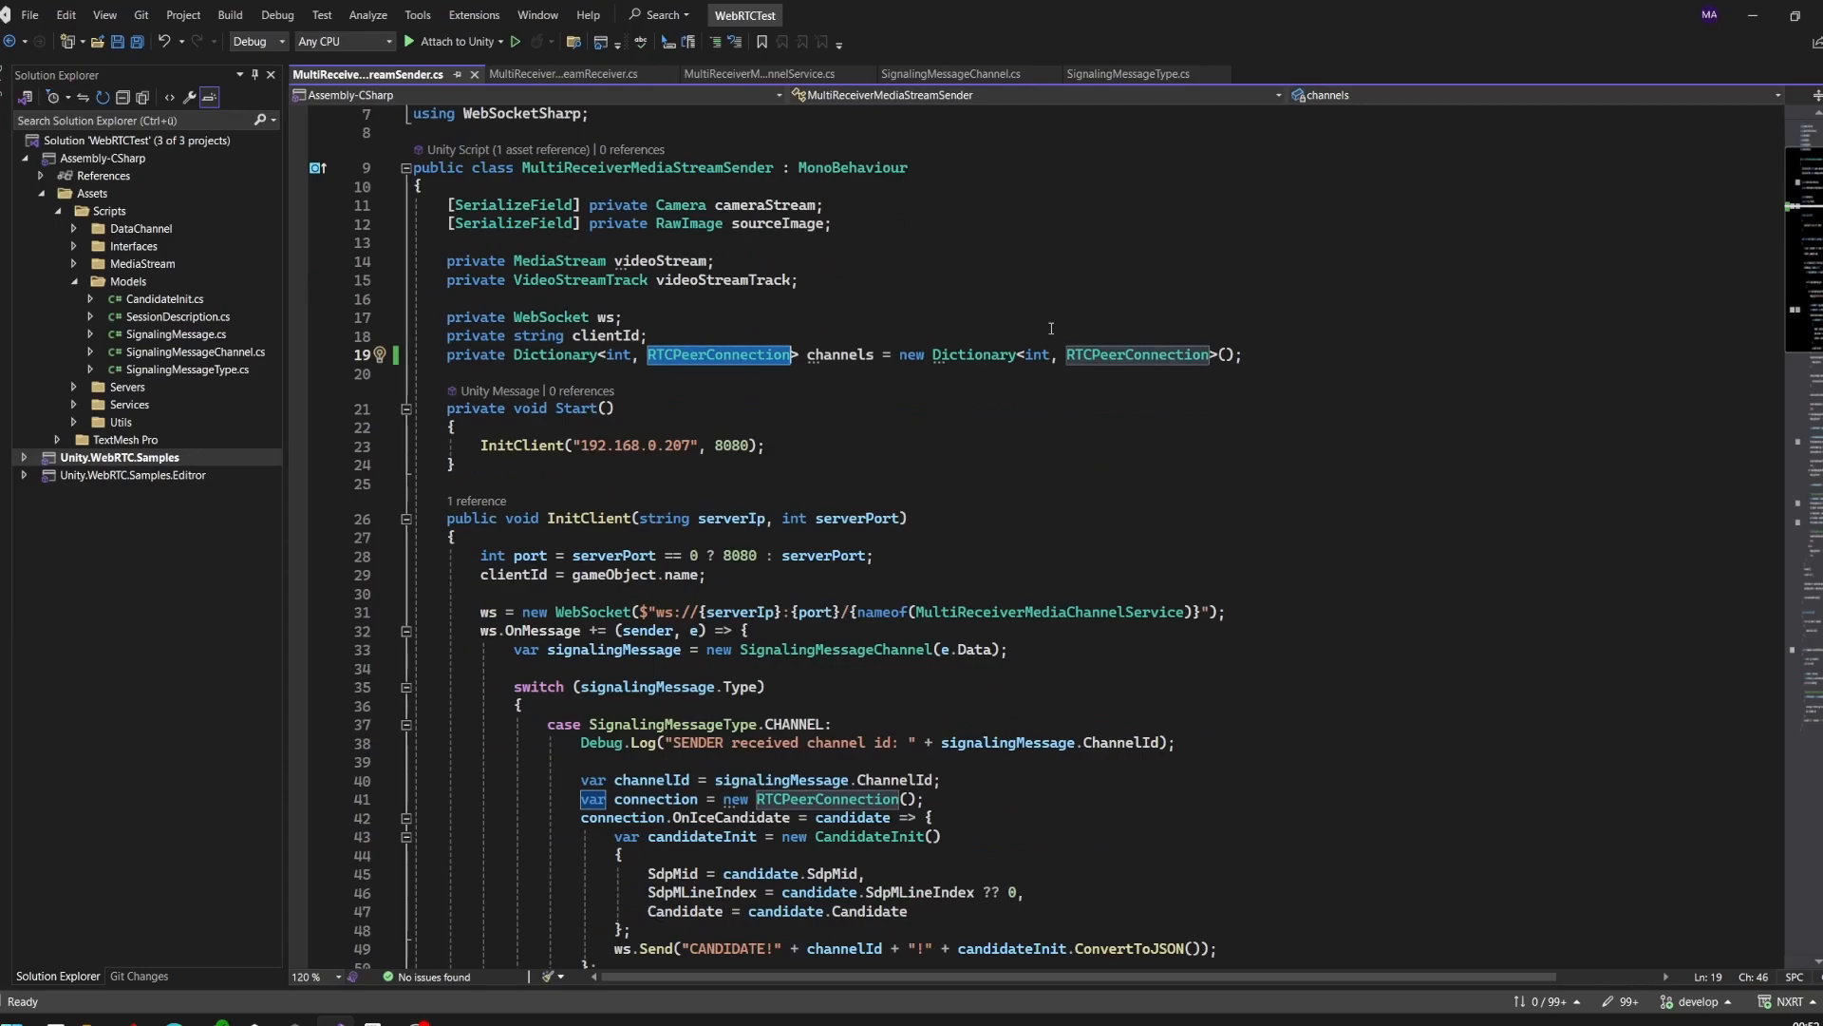
scroll(1050, 328, down, 2)
scroll(1049, 327, down, 1)
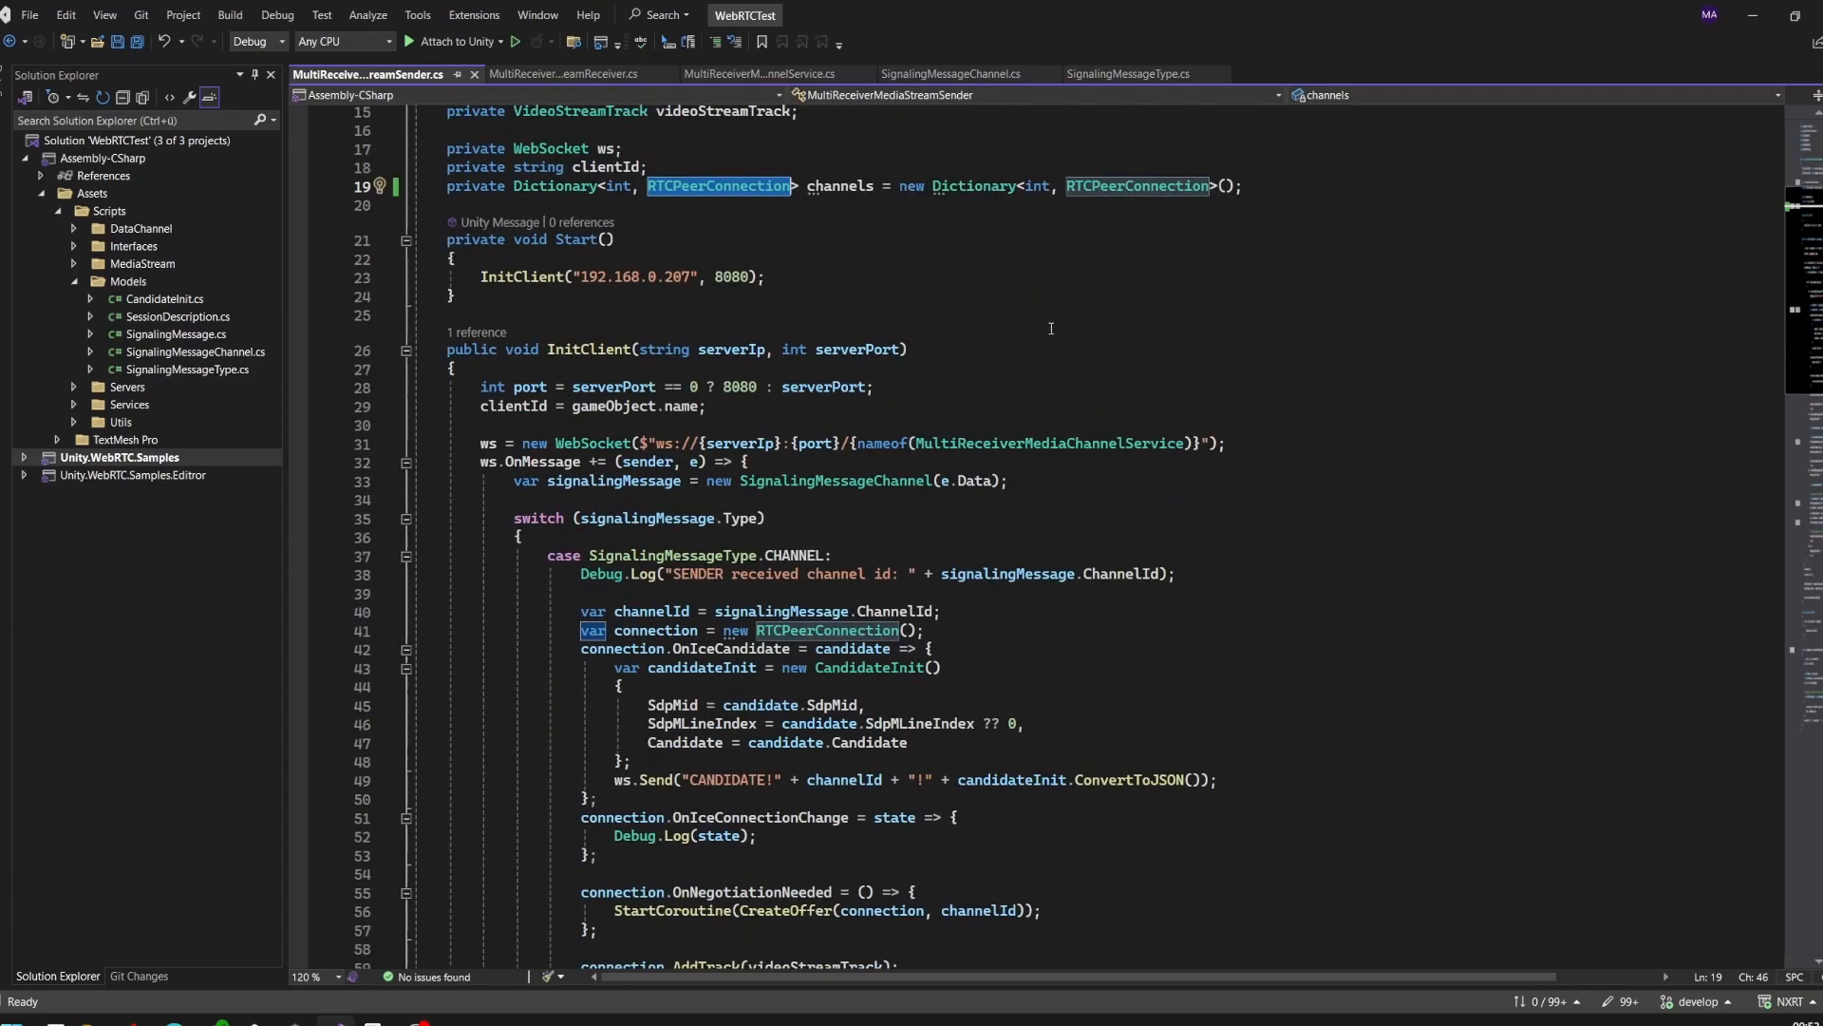
drag(516, 480, 1037, 482)
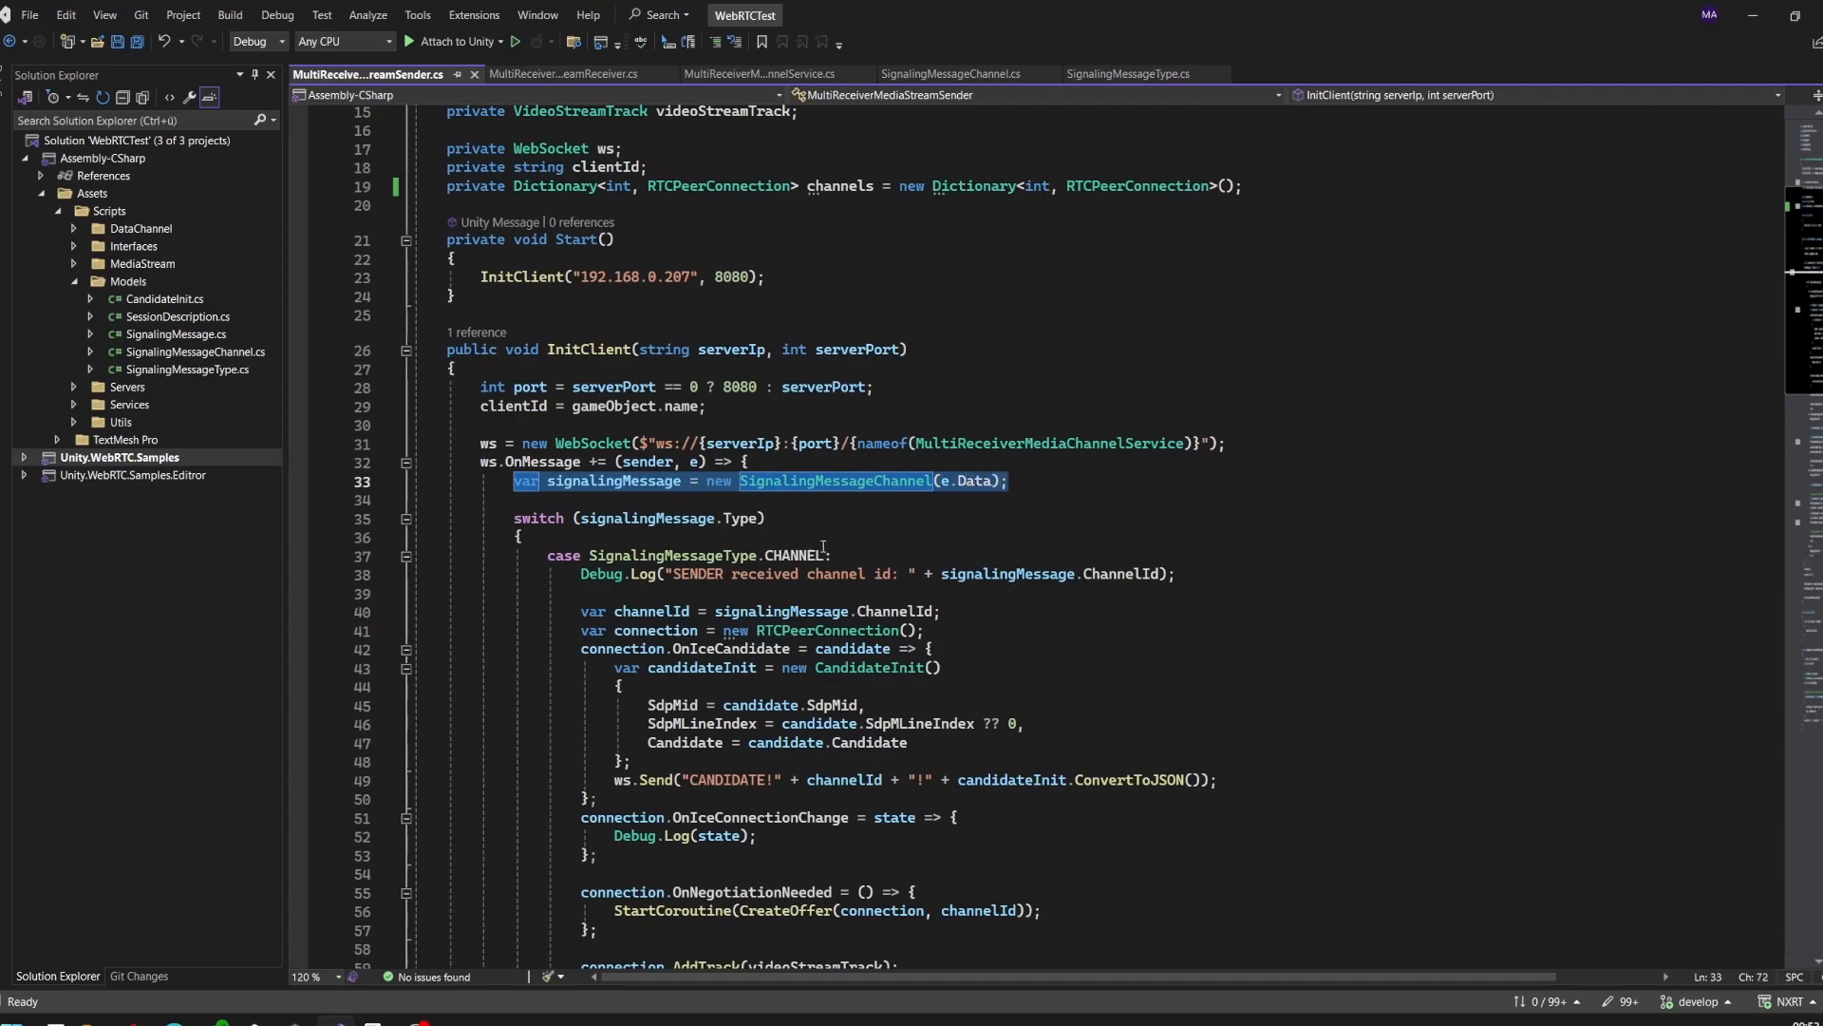
scroll(581, 573, down, 2)
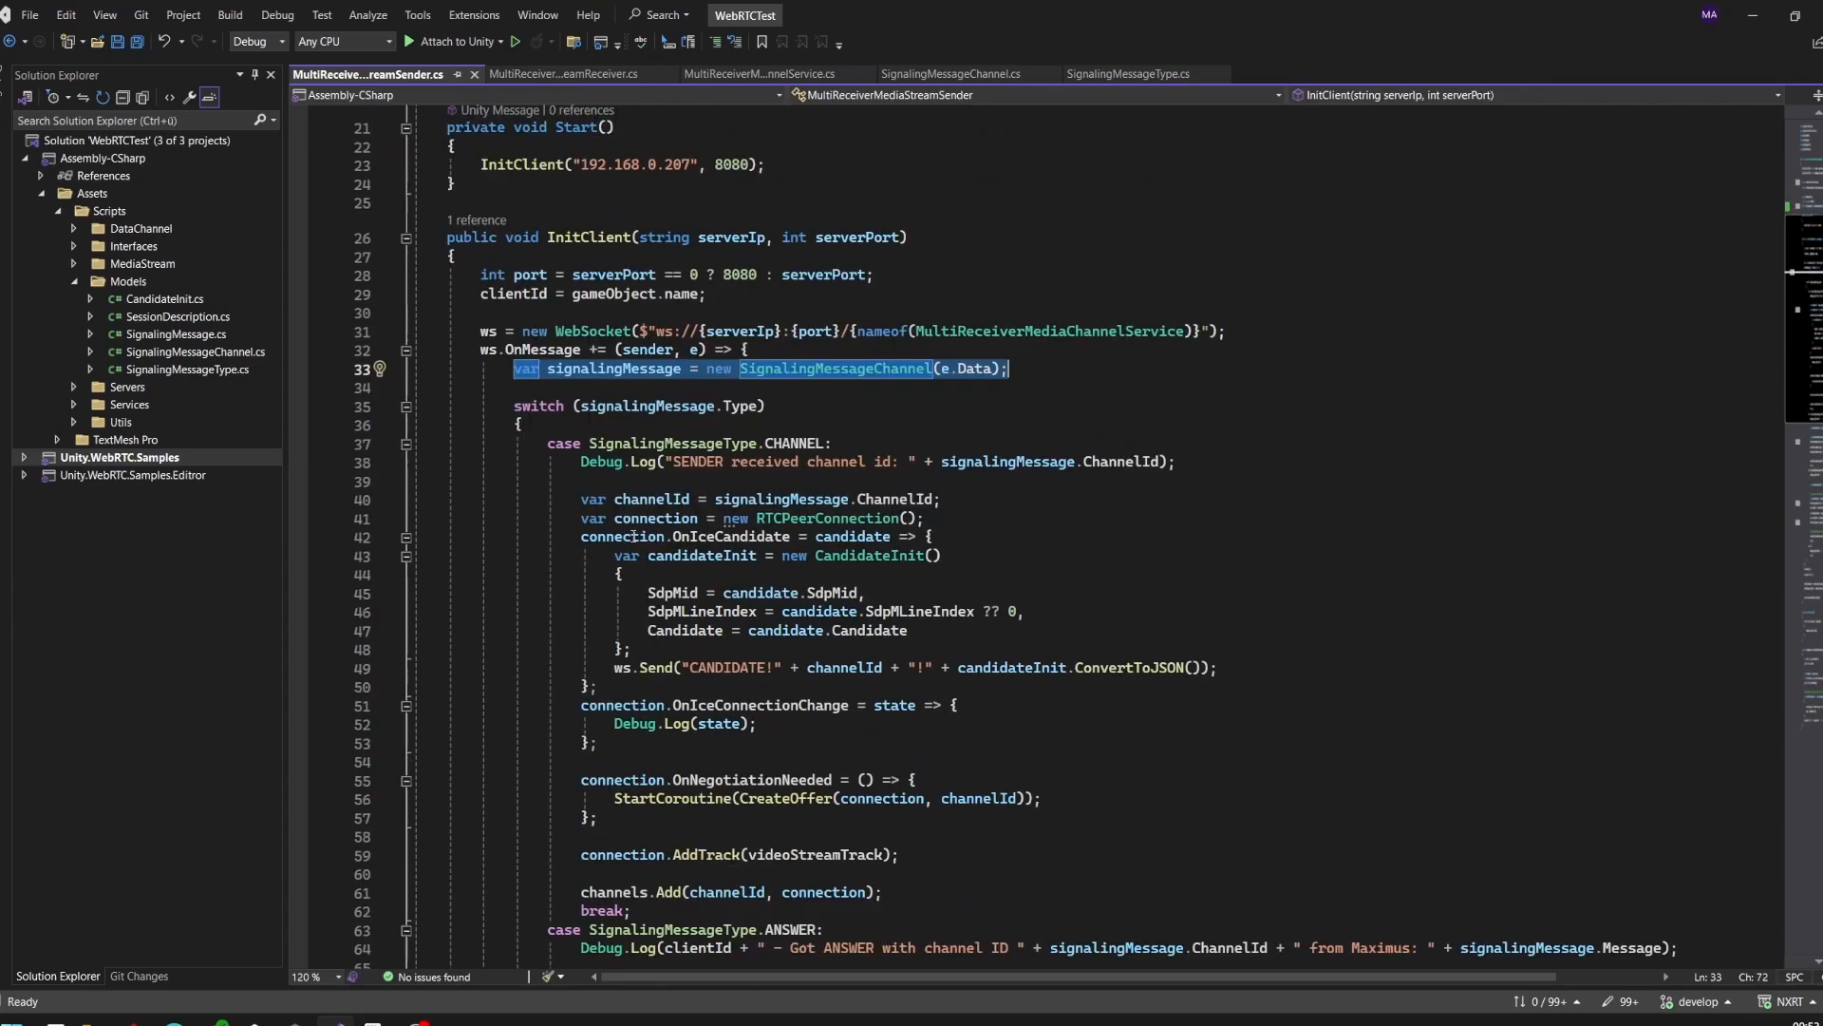
Walk through the CHANNEL case: logging, channelId, new connection and its OnIceCandidate handler
drag(582, 459, 770, 704)
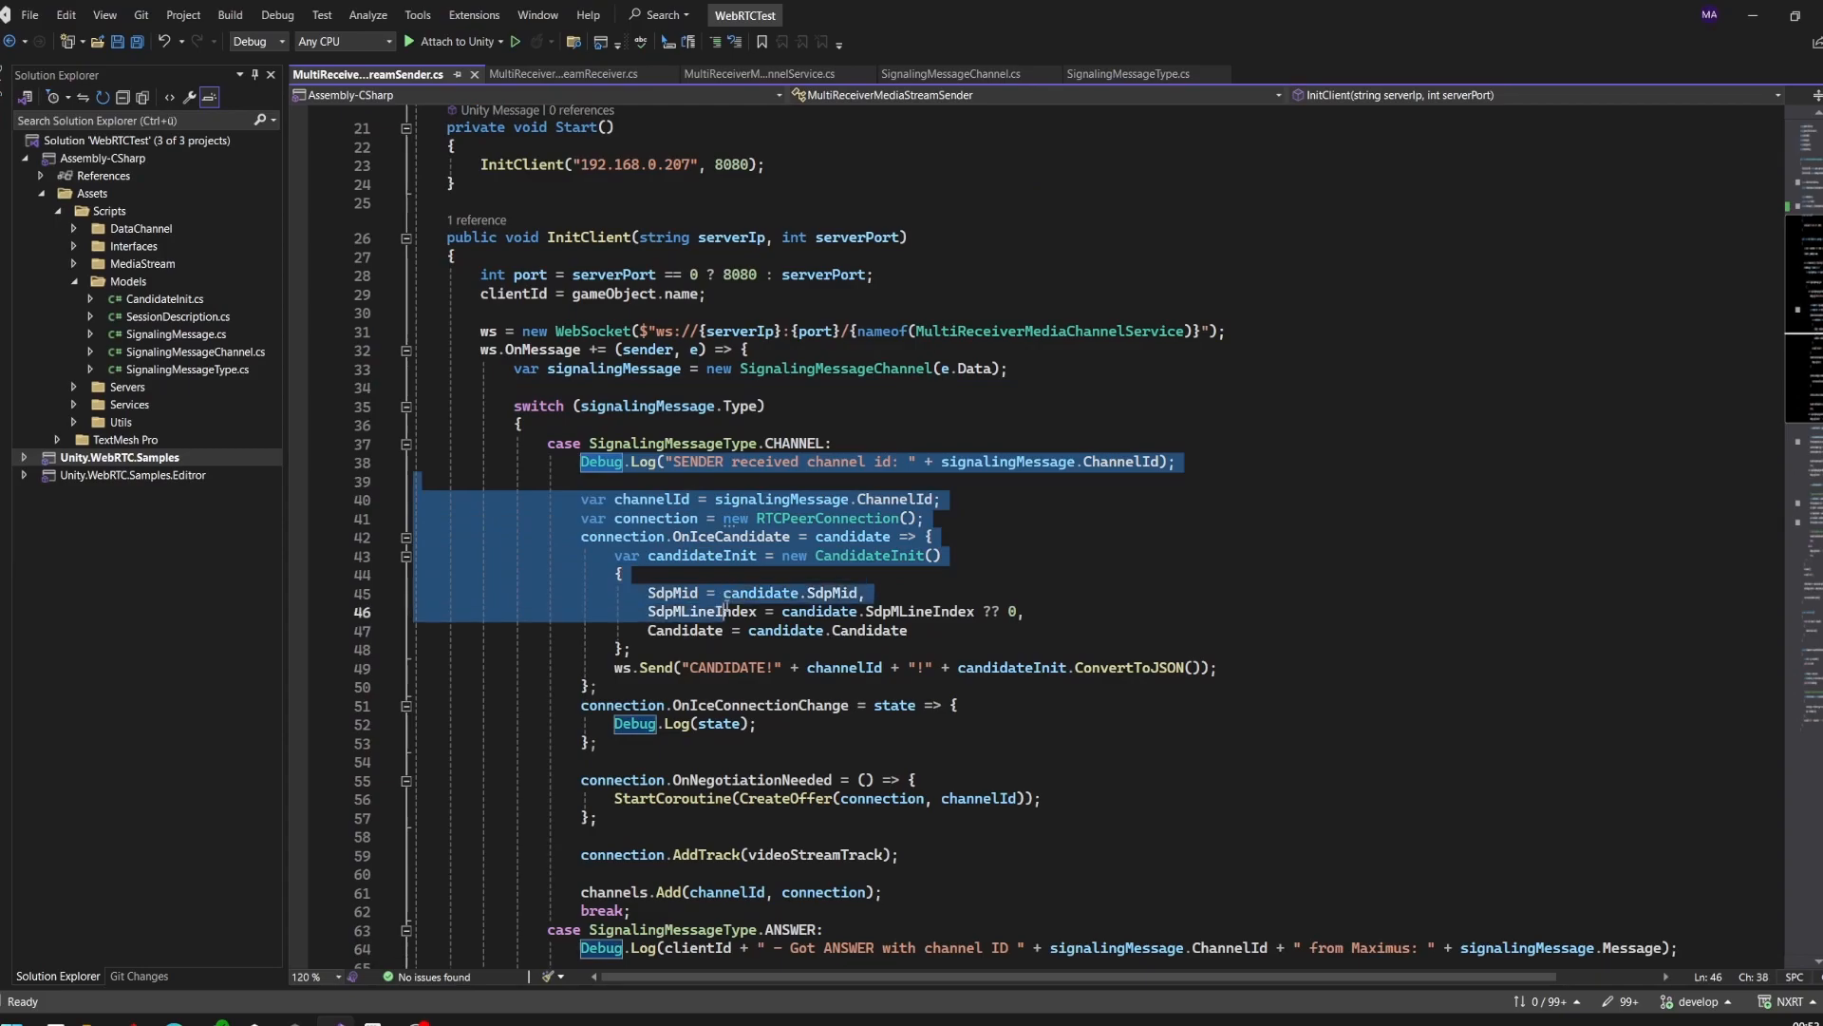
click(870, 594)
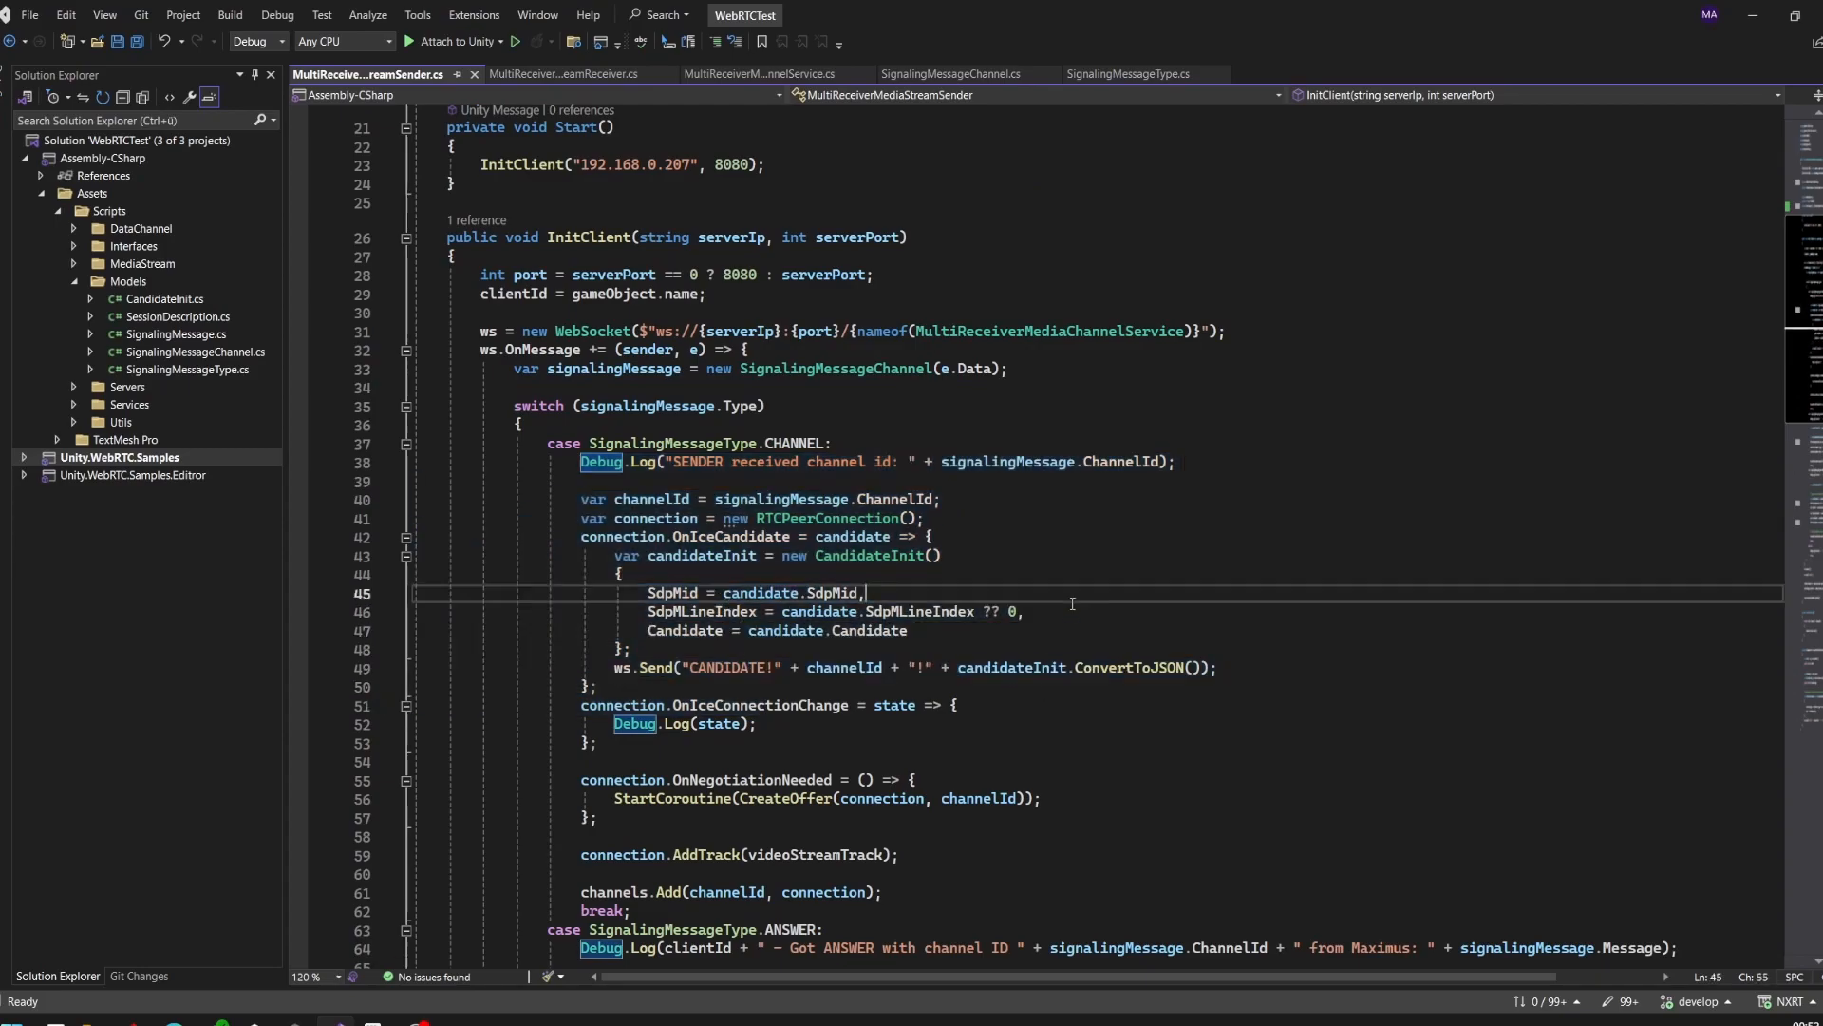
scroll(879, 416, up, 2)
click(838, 185)
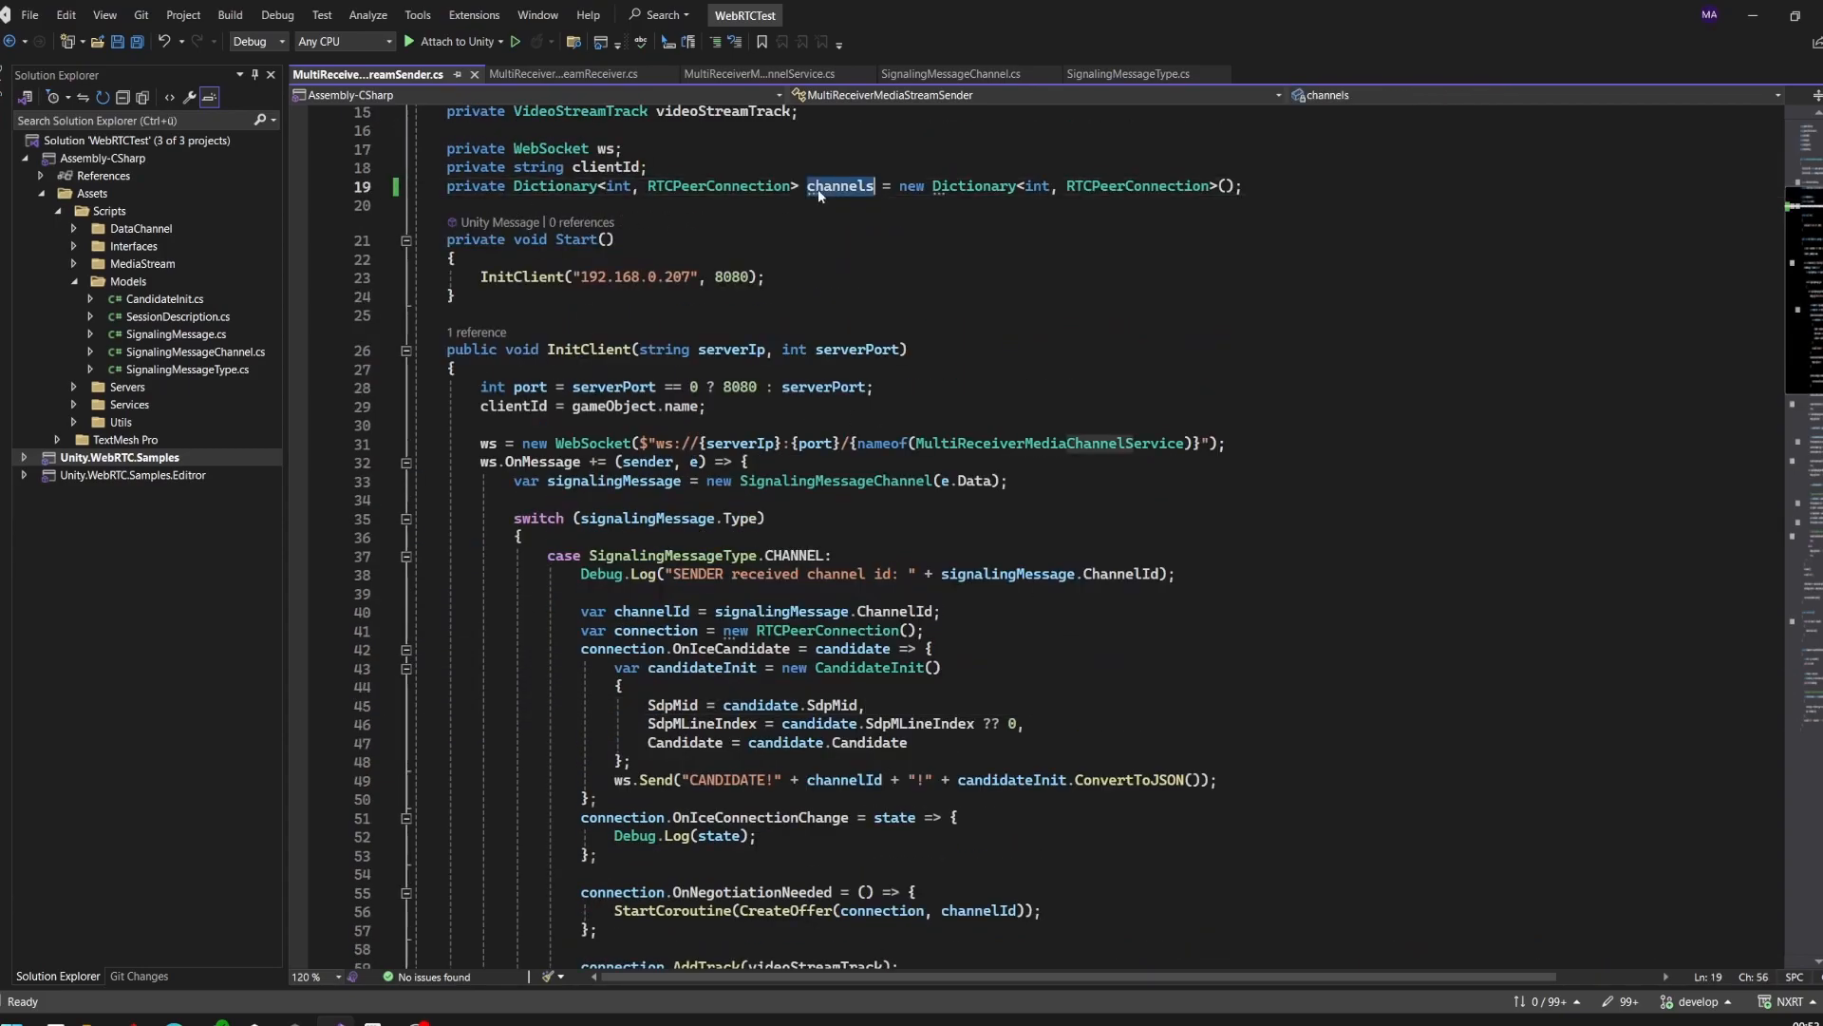
scroll(840, 357, down, 3)
scroll(840, 498, down, 2)
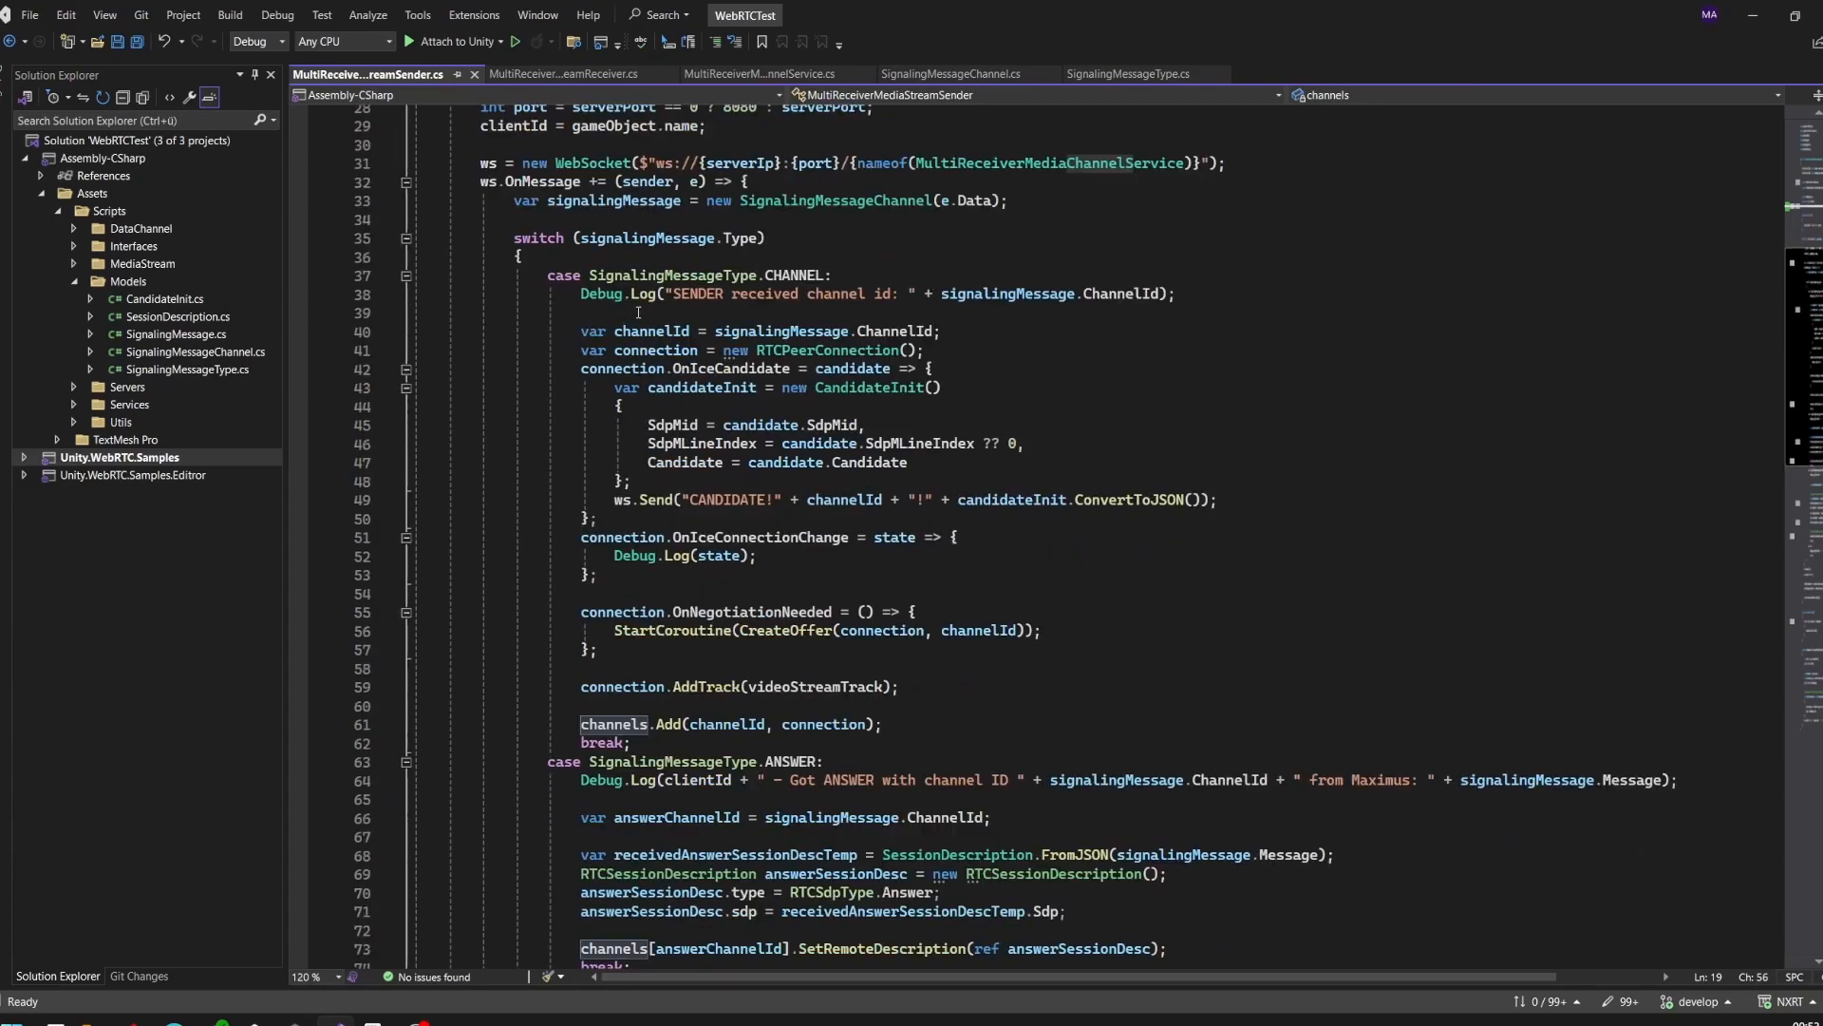
mouse_move(578, 331)
mouse_down()
mouse_move(960, 349)
mouse_move(973, 518)
mouse_up()
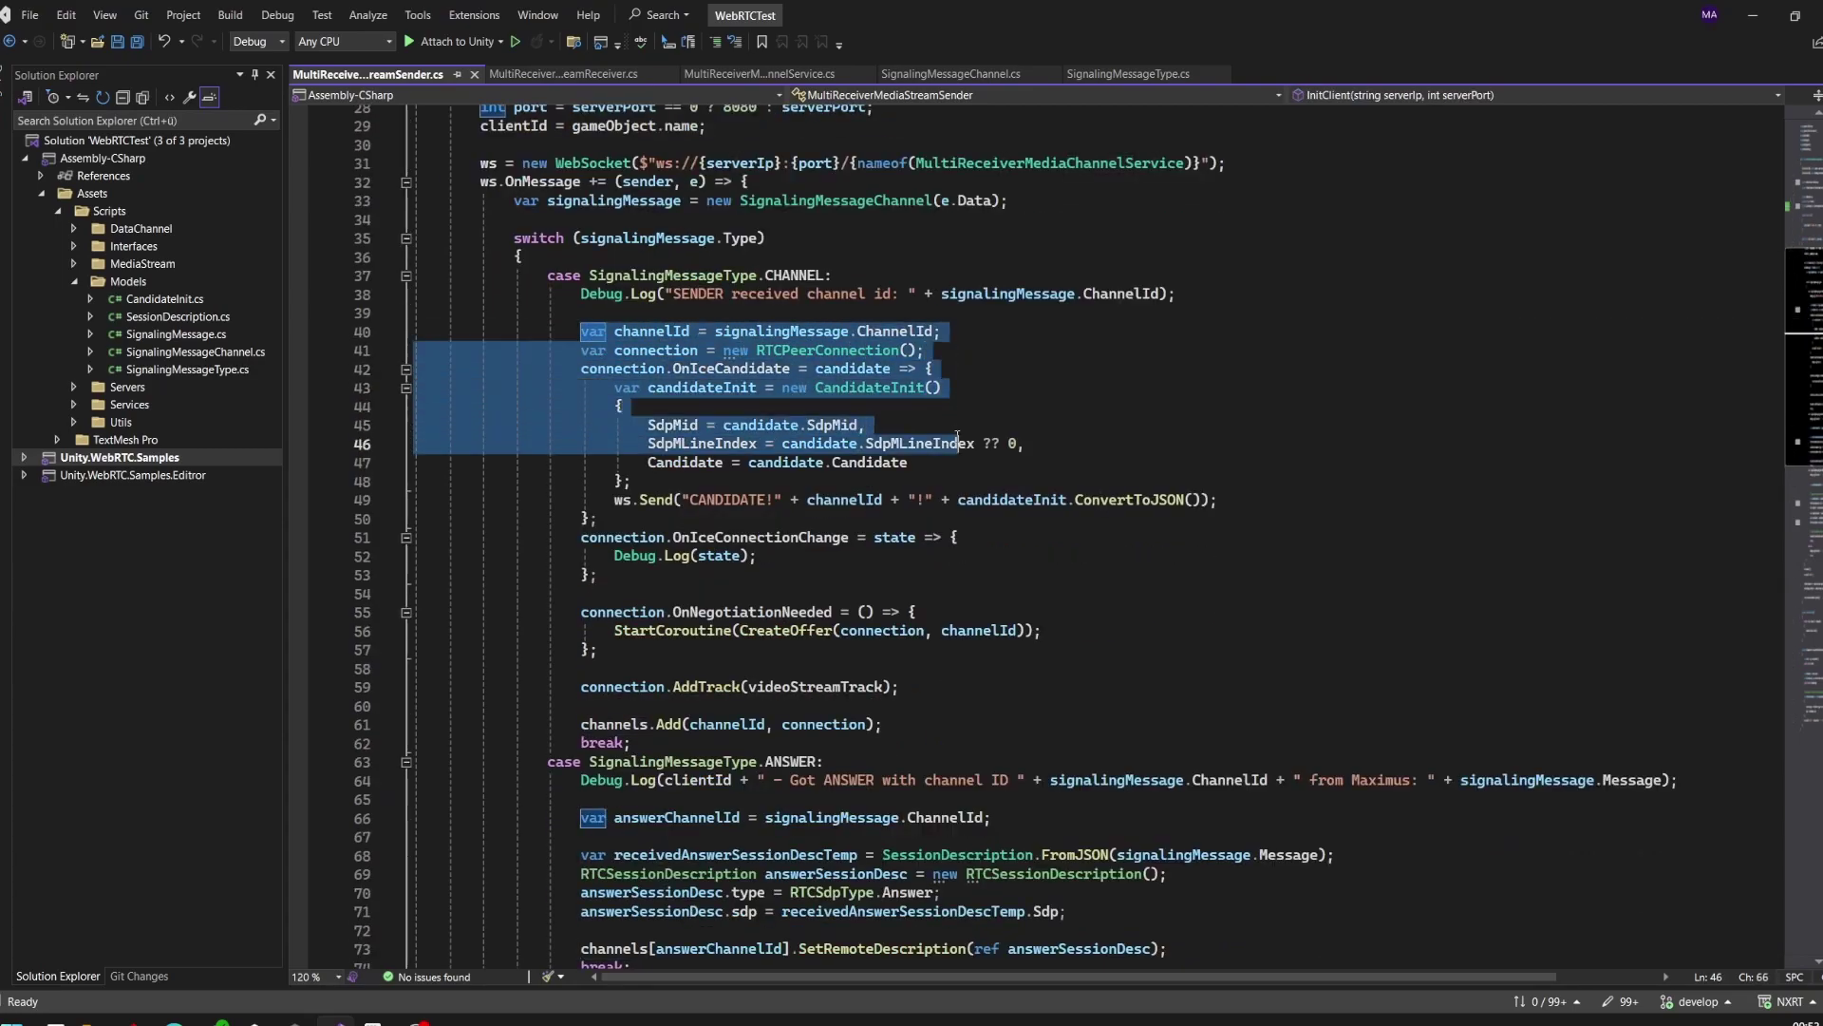
click(973, 520)
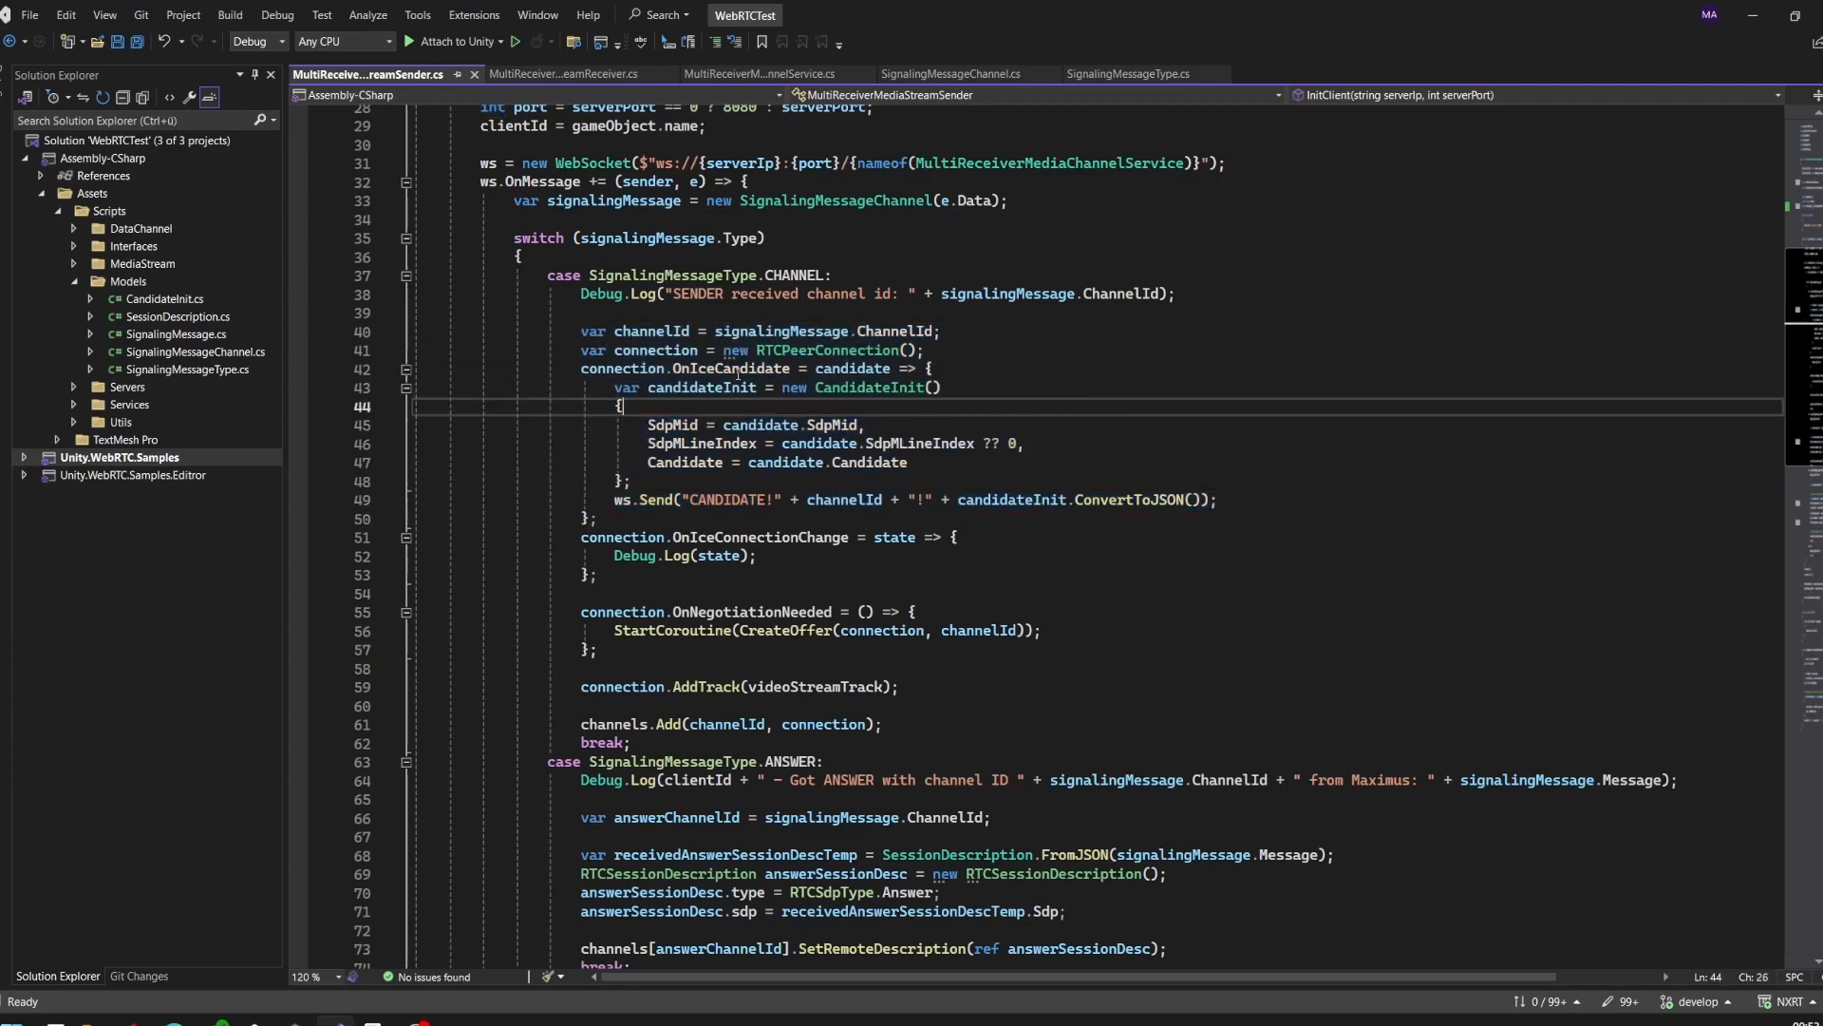
double_click(731, 368)
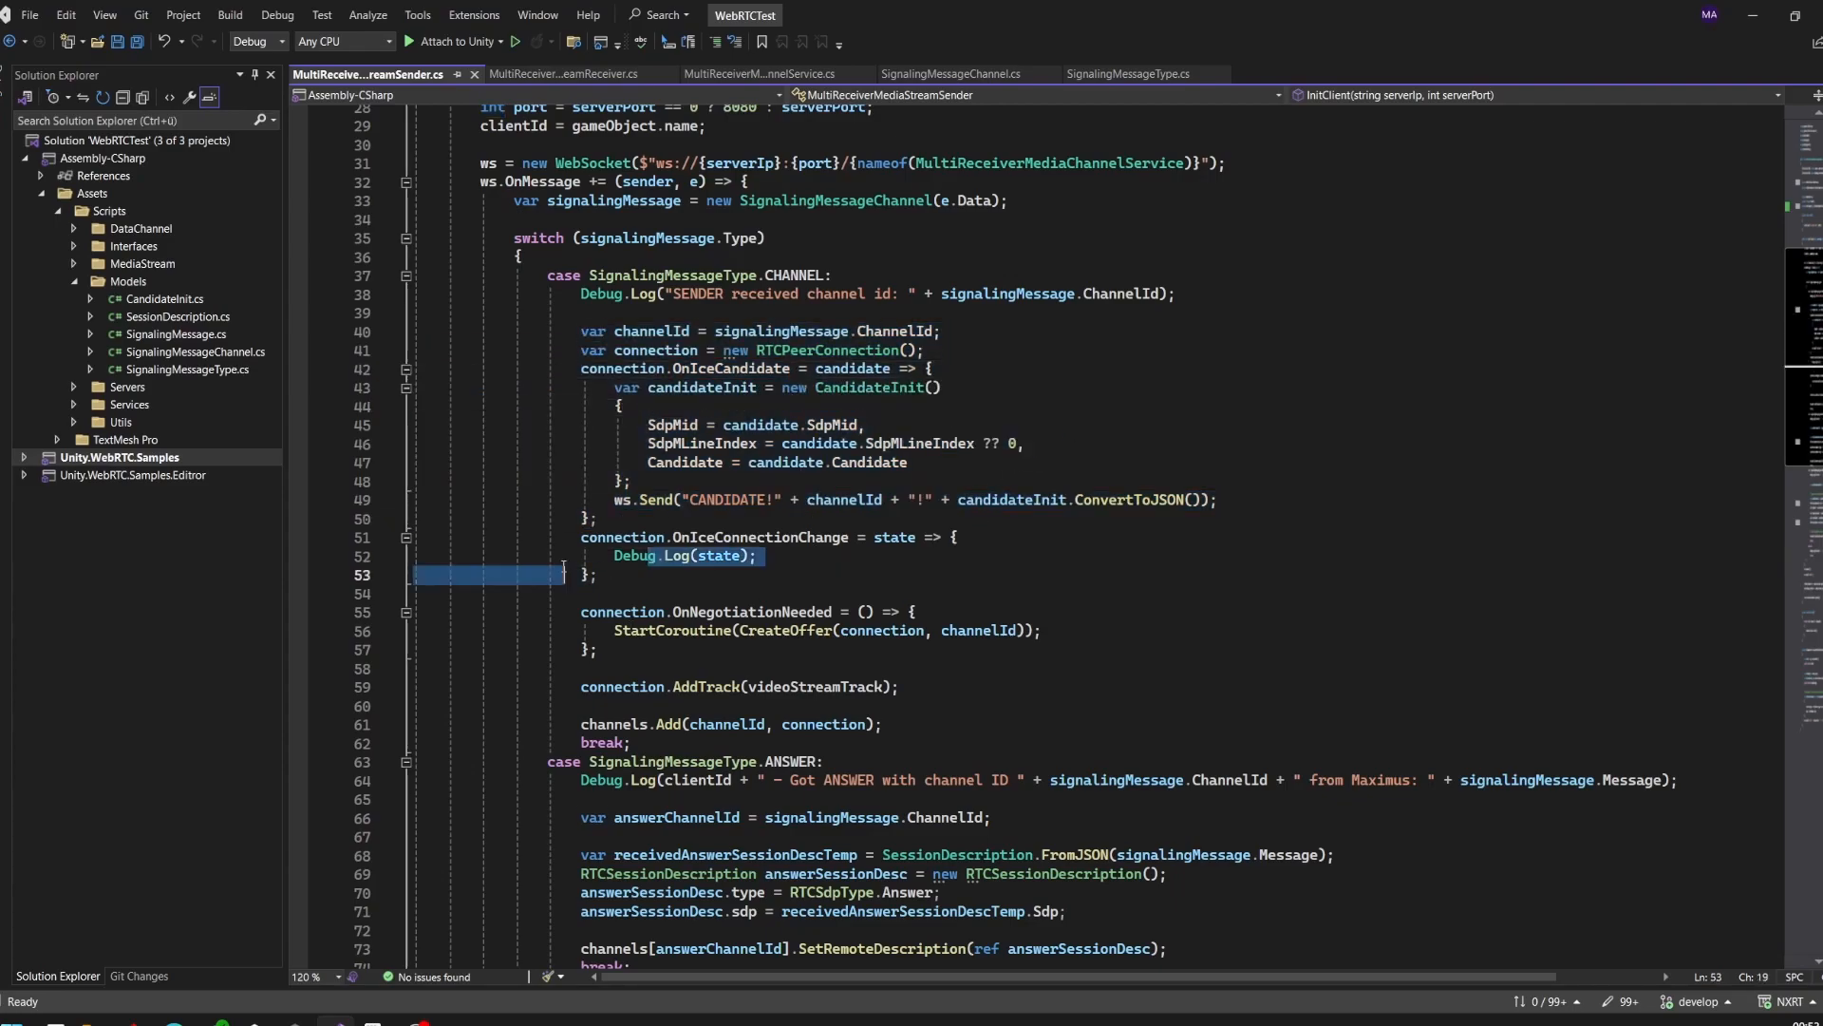
Review the connection-state log, OnNegotiationNeeded starting the CreateOffer coroutine, and adding the connection to channels
drag(758, 556, 602, 562)
drag(628, 651, 401, 613)
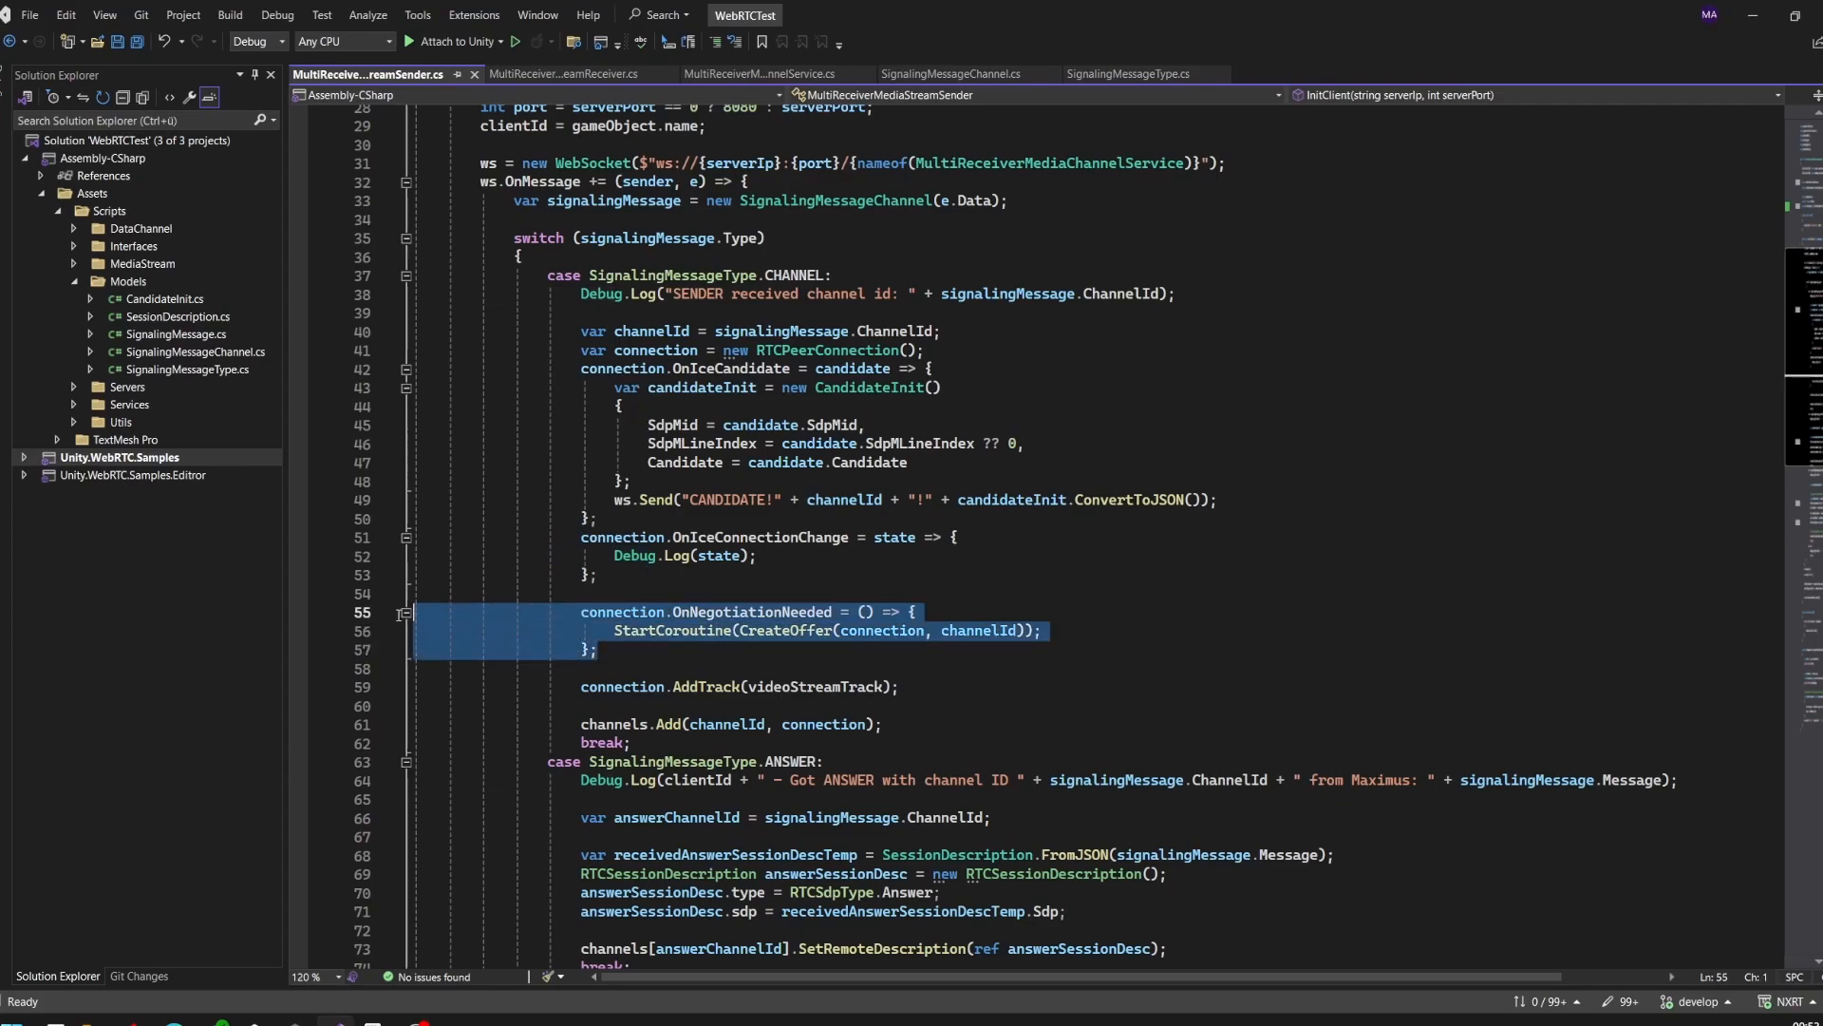
click(782, 631)
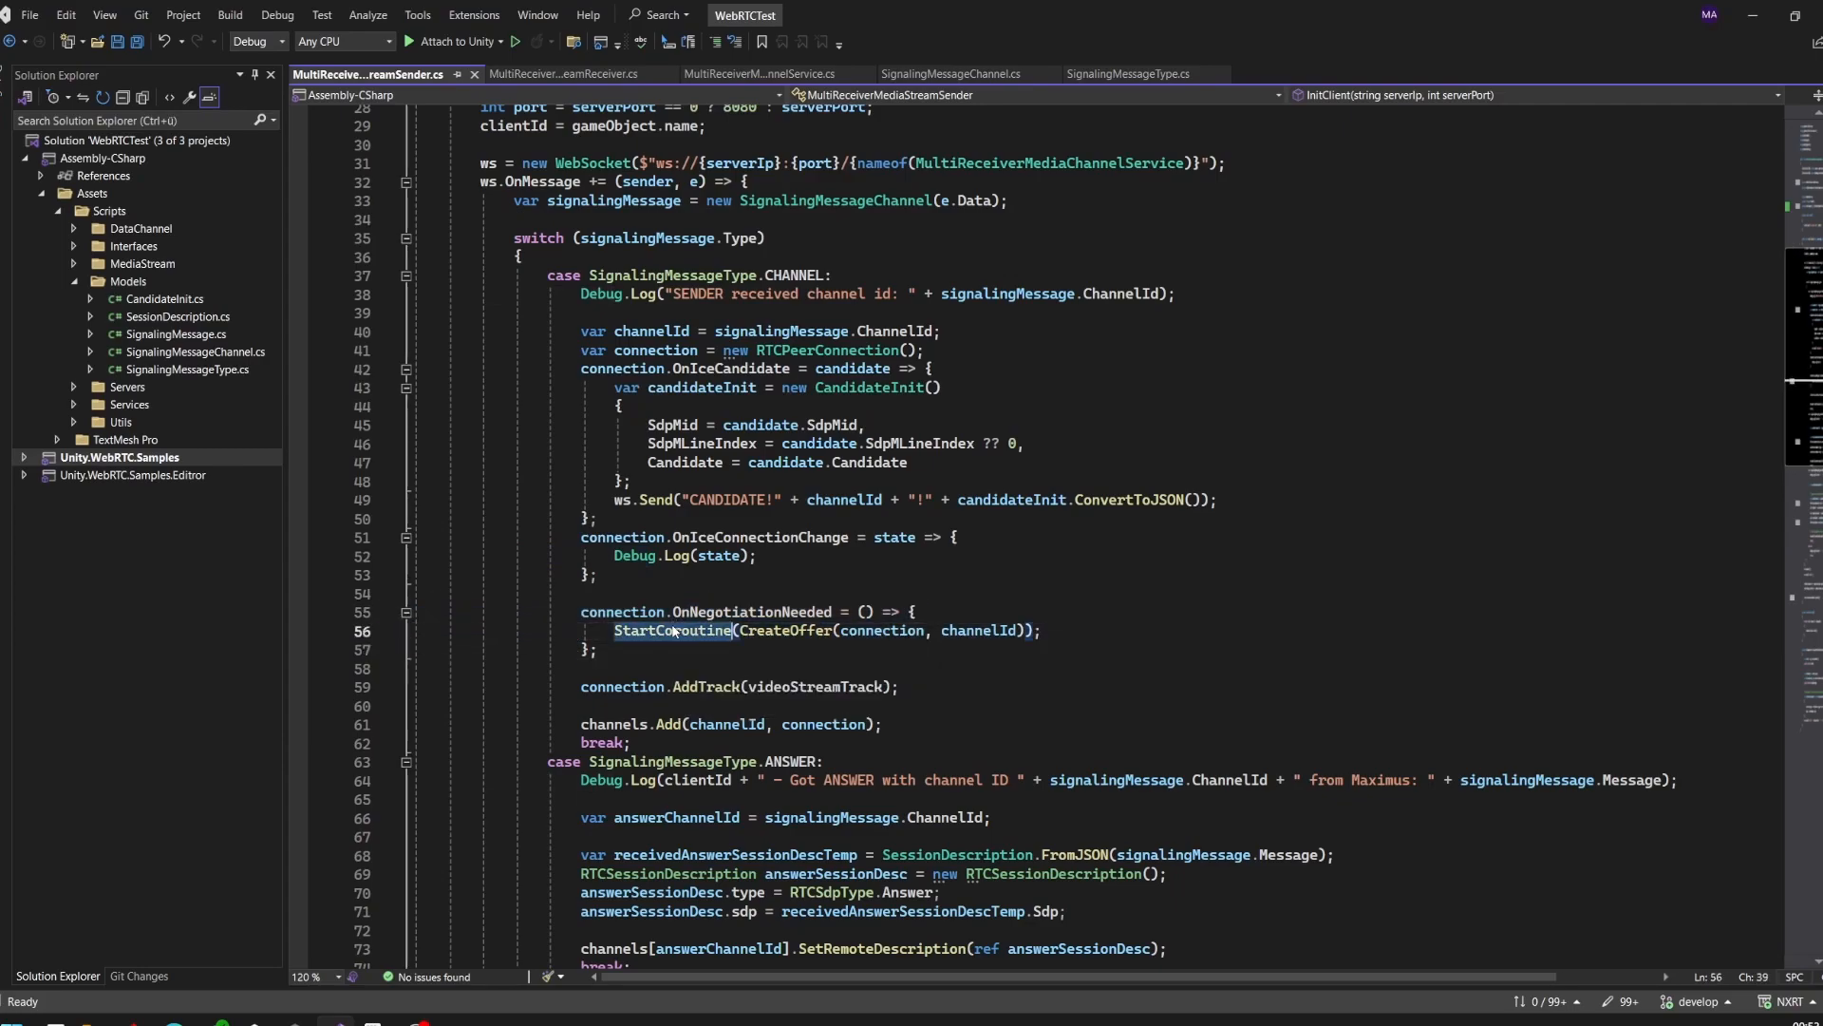
double_click(673, 631)
double_click(780, 631)
scroll(1116, 612, down, 3)
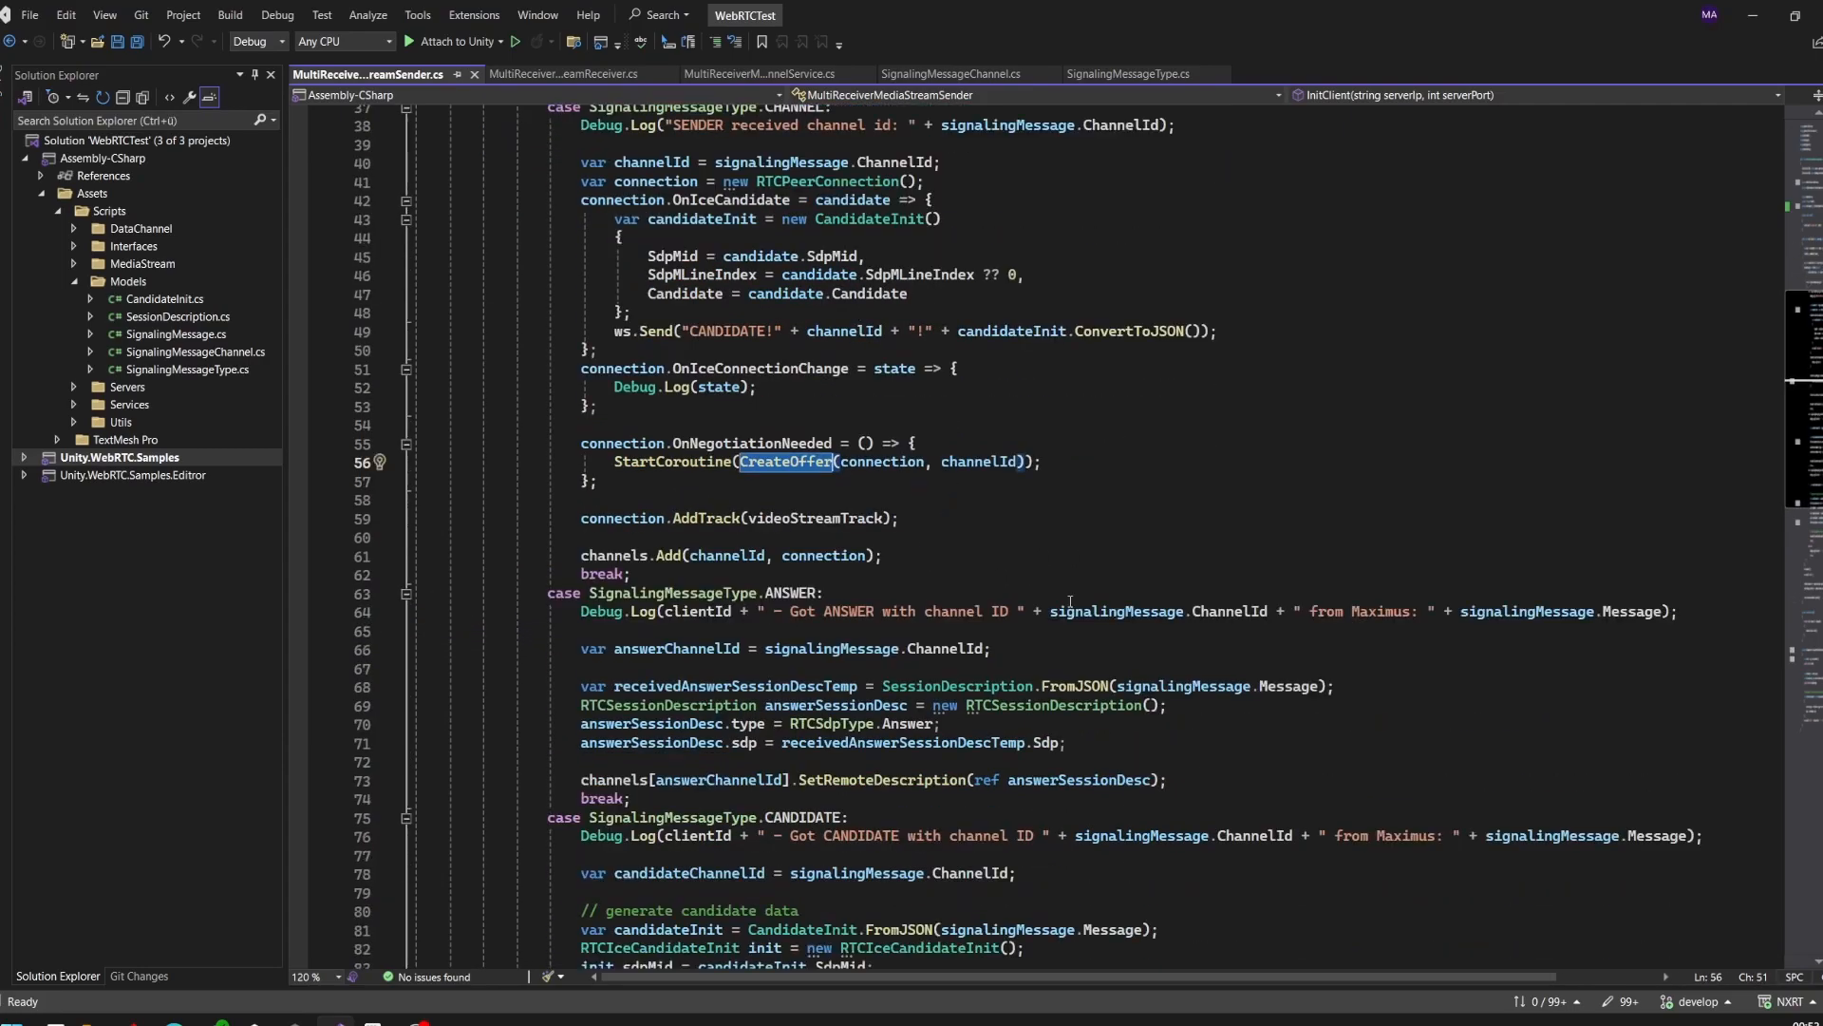
mouse_move(906, 517)
mouse_down()
mouse_move(787, 537)
mouse_move(581, 517)
mouse_up()
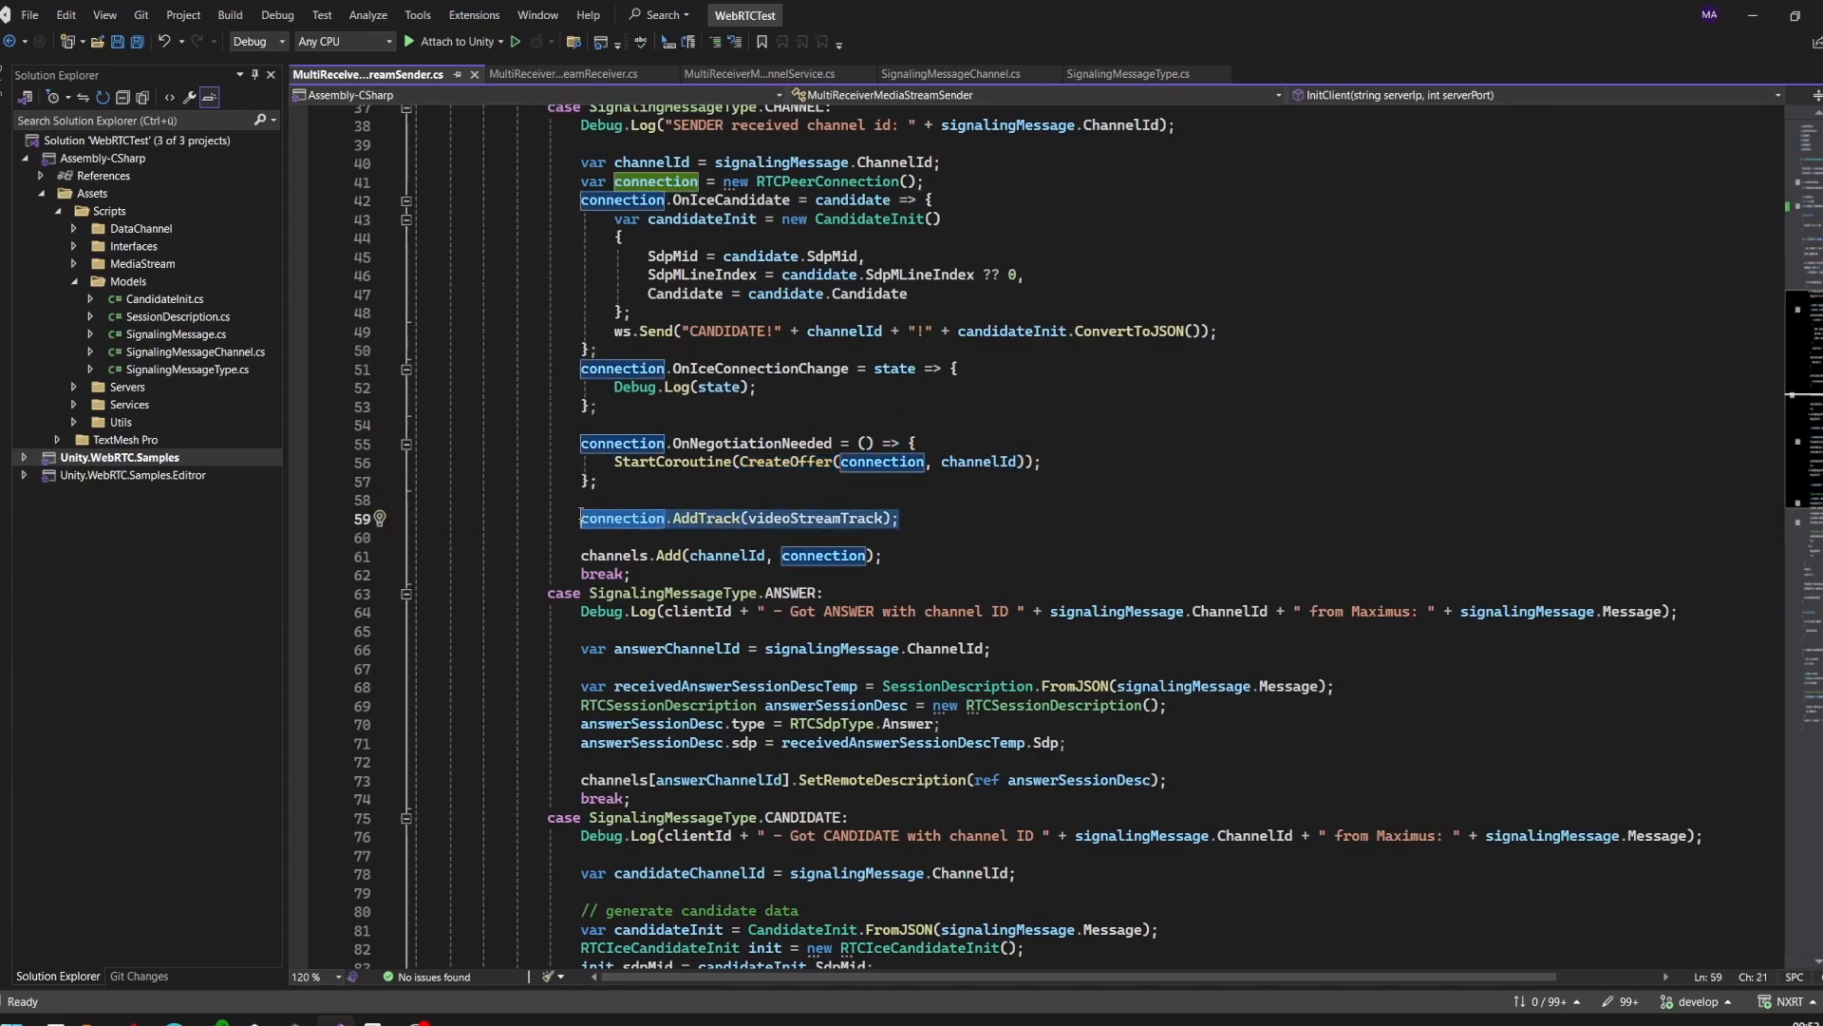
drag(883, 555, 582, 556)
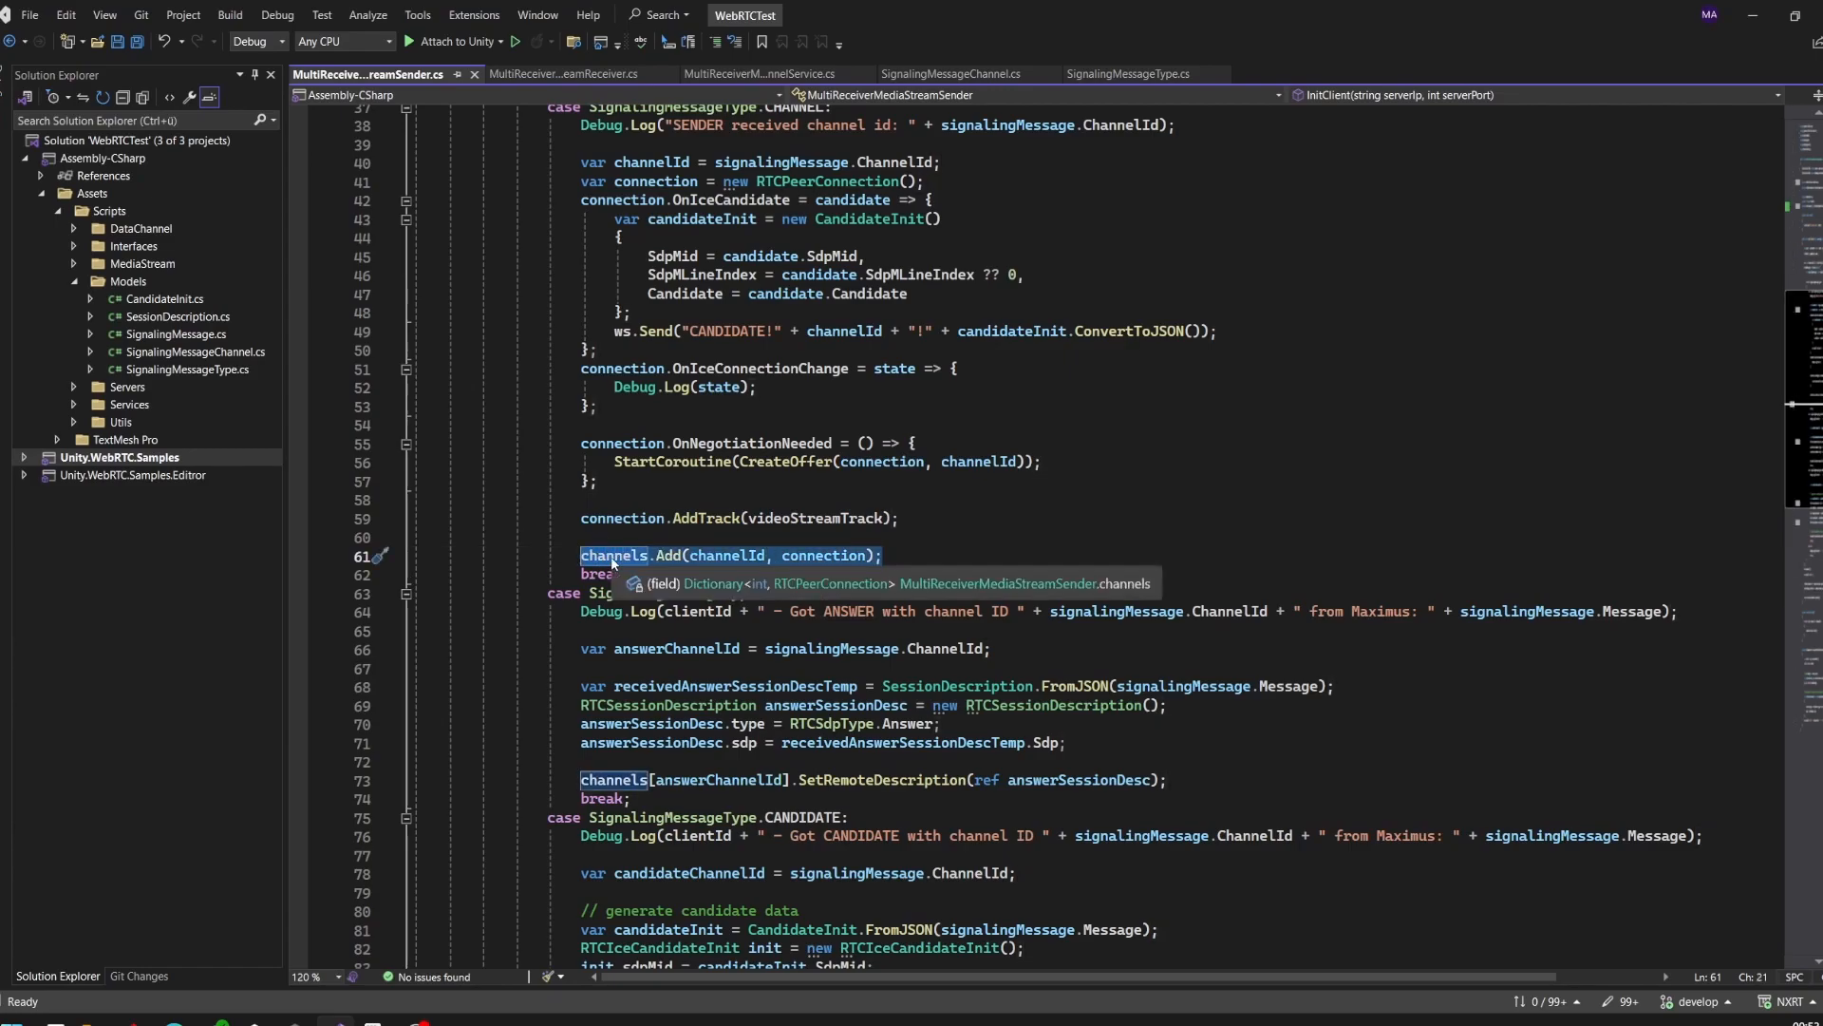
scroll(973, 493, down, 2)
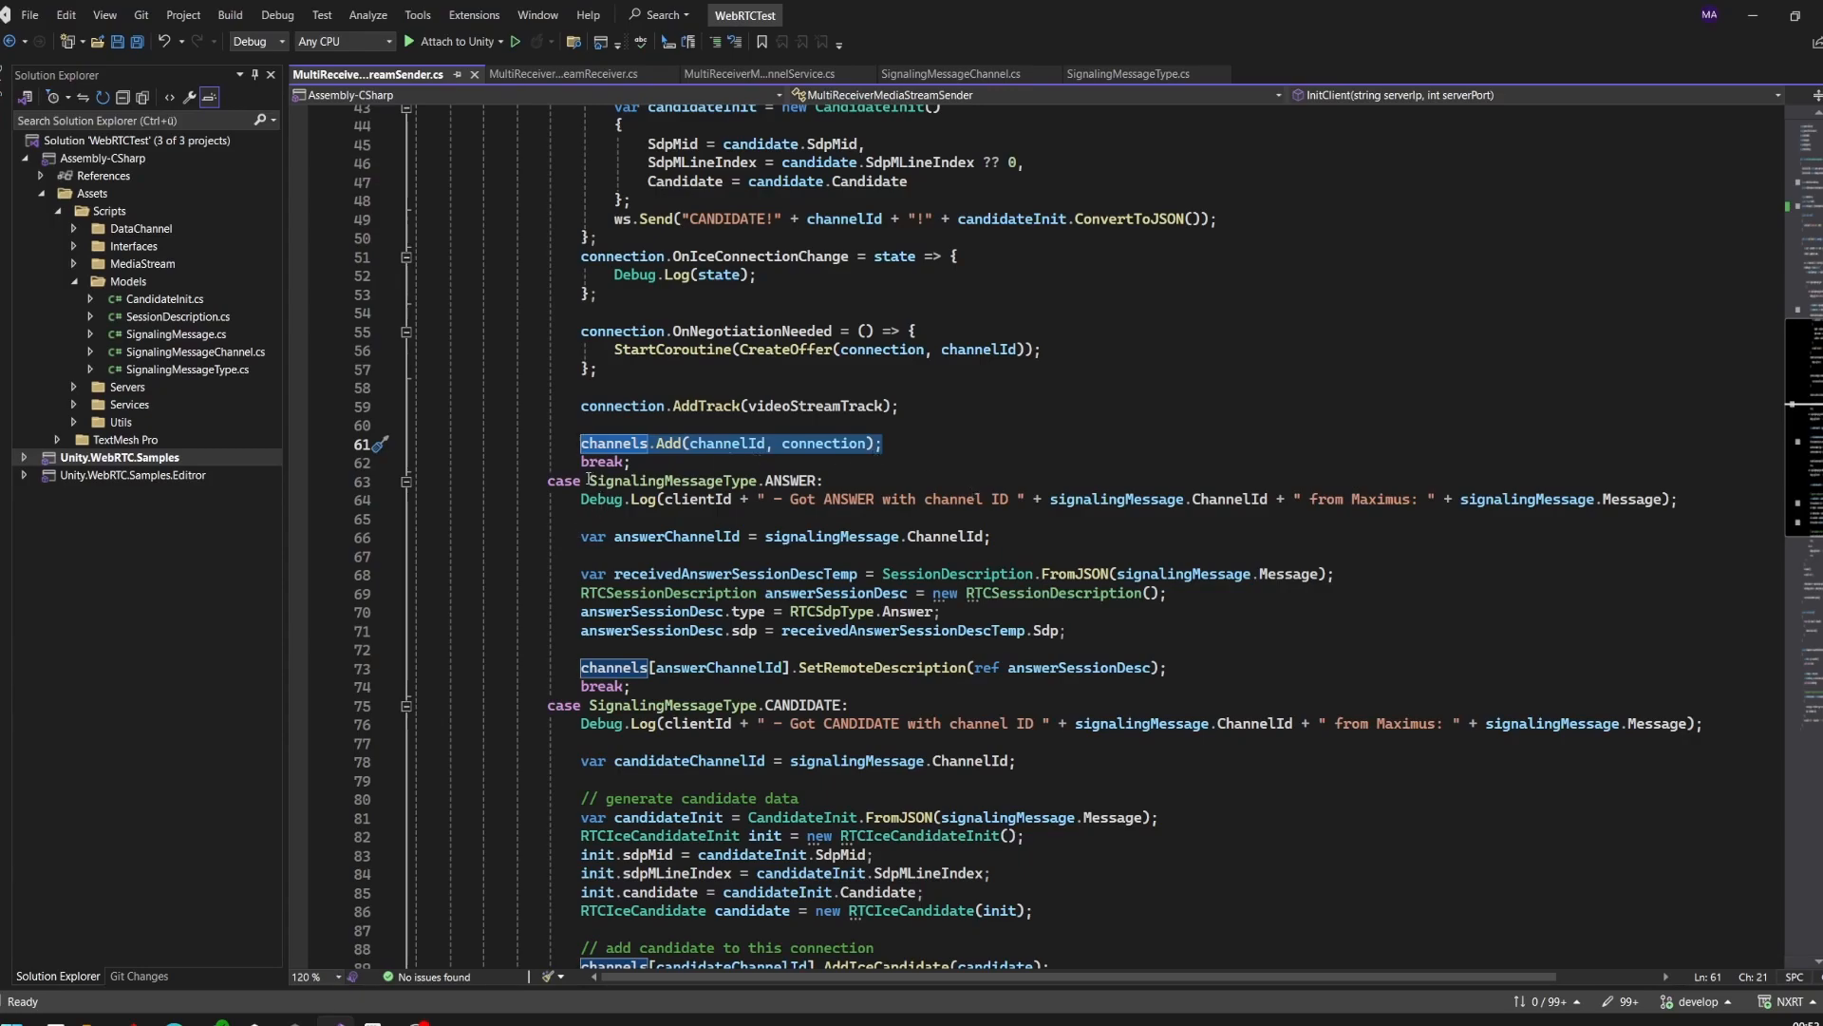
drag(589, 481, 844, 485)
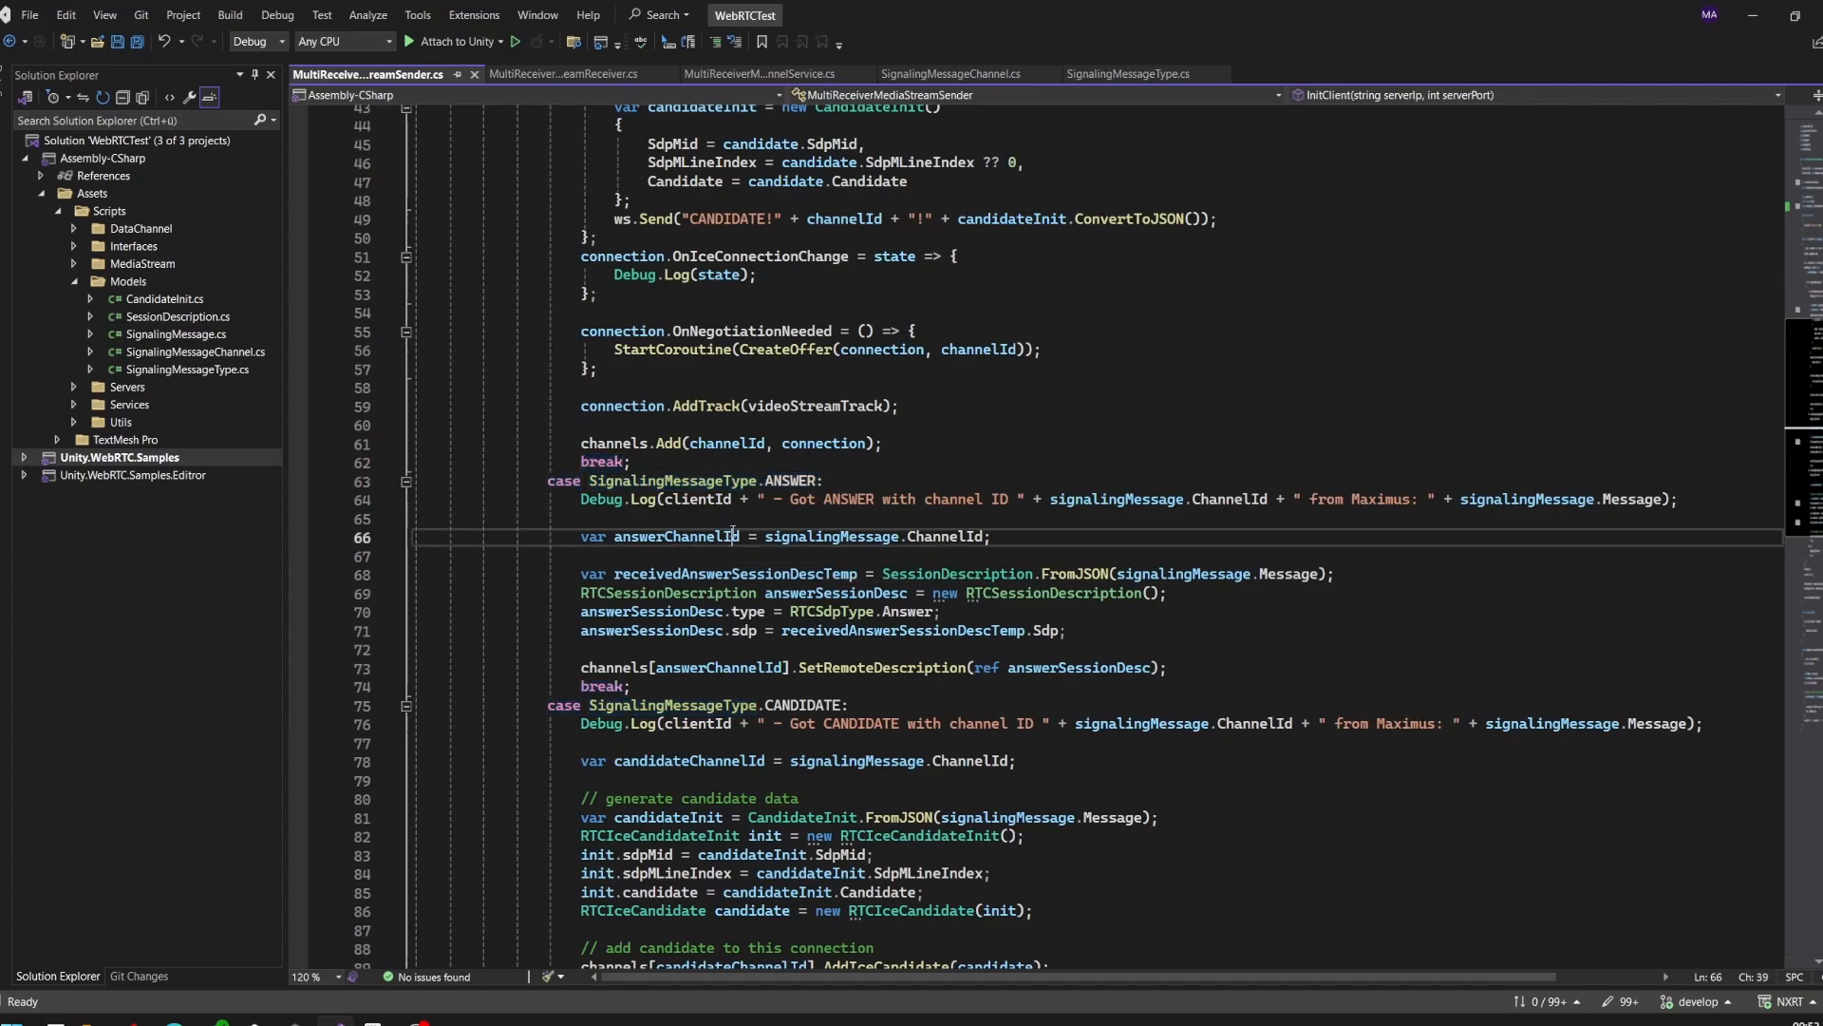
click(677, 536)
drag(658, 500, 1271, 500)
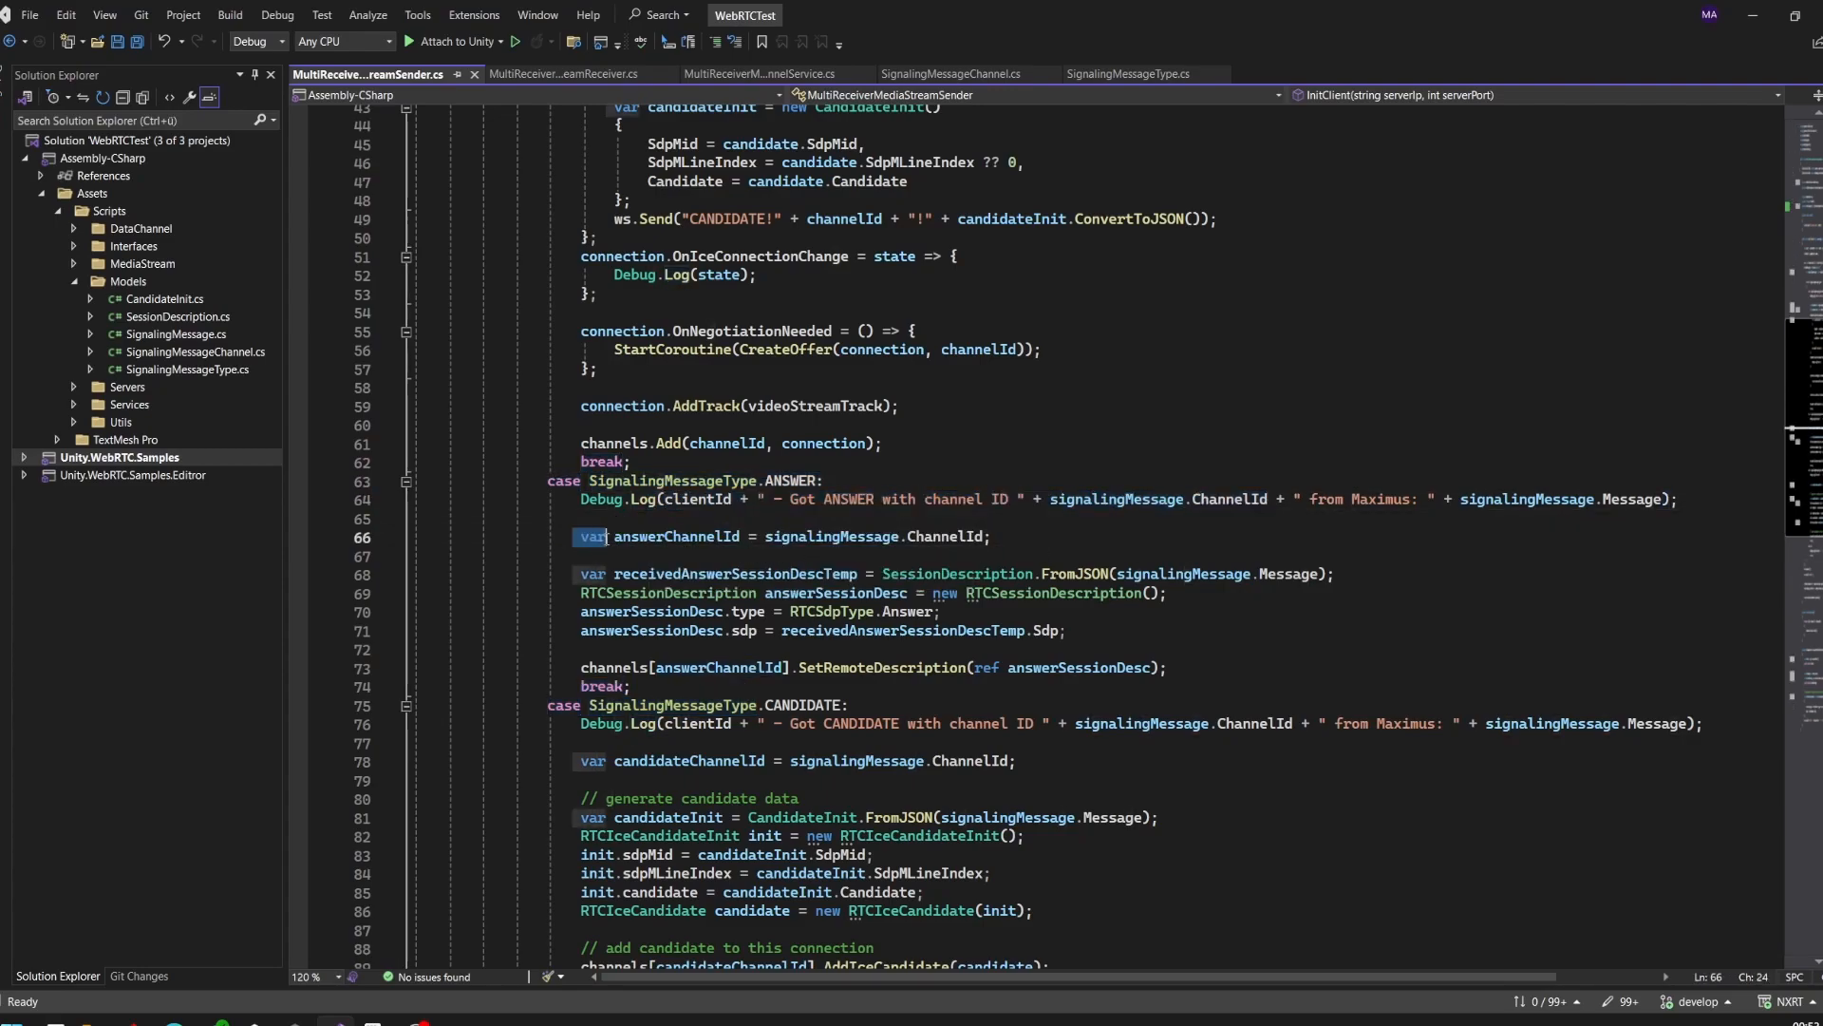
drag(582, 537, 1125, 640)
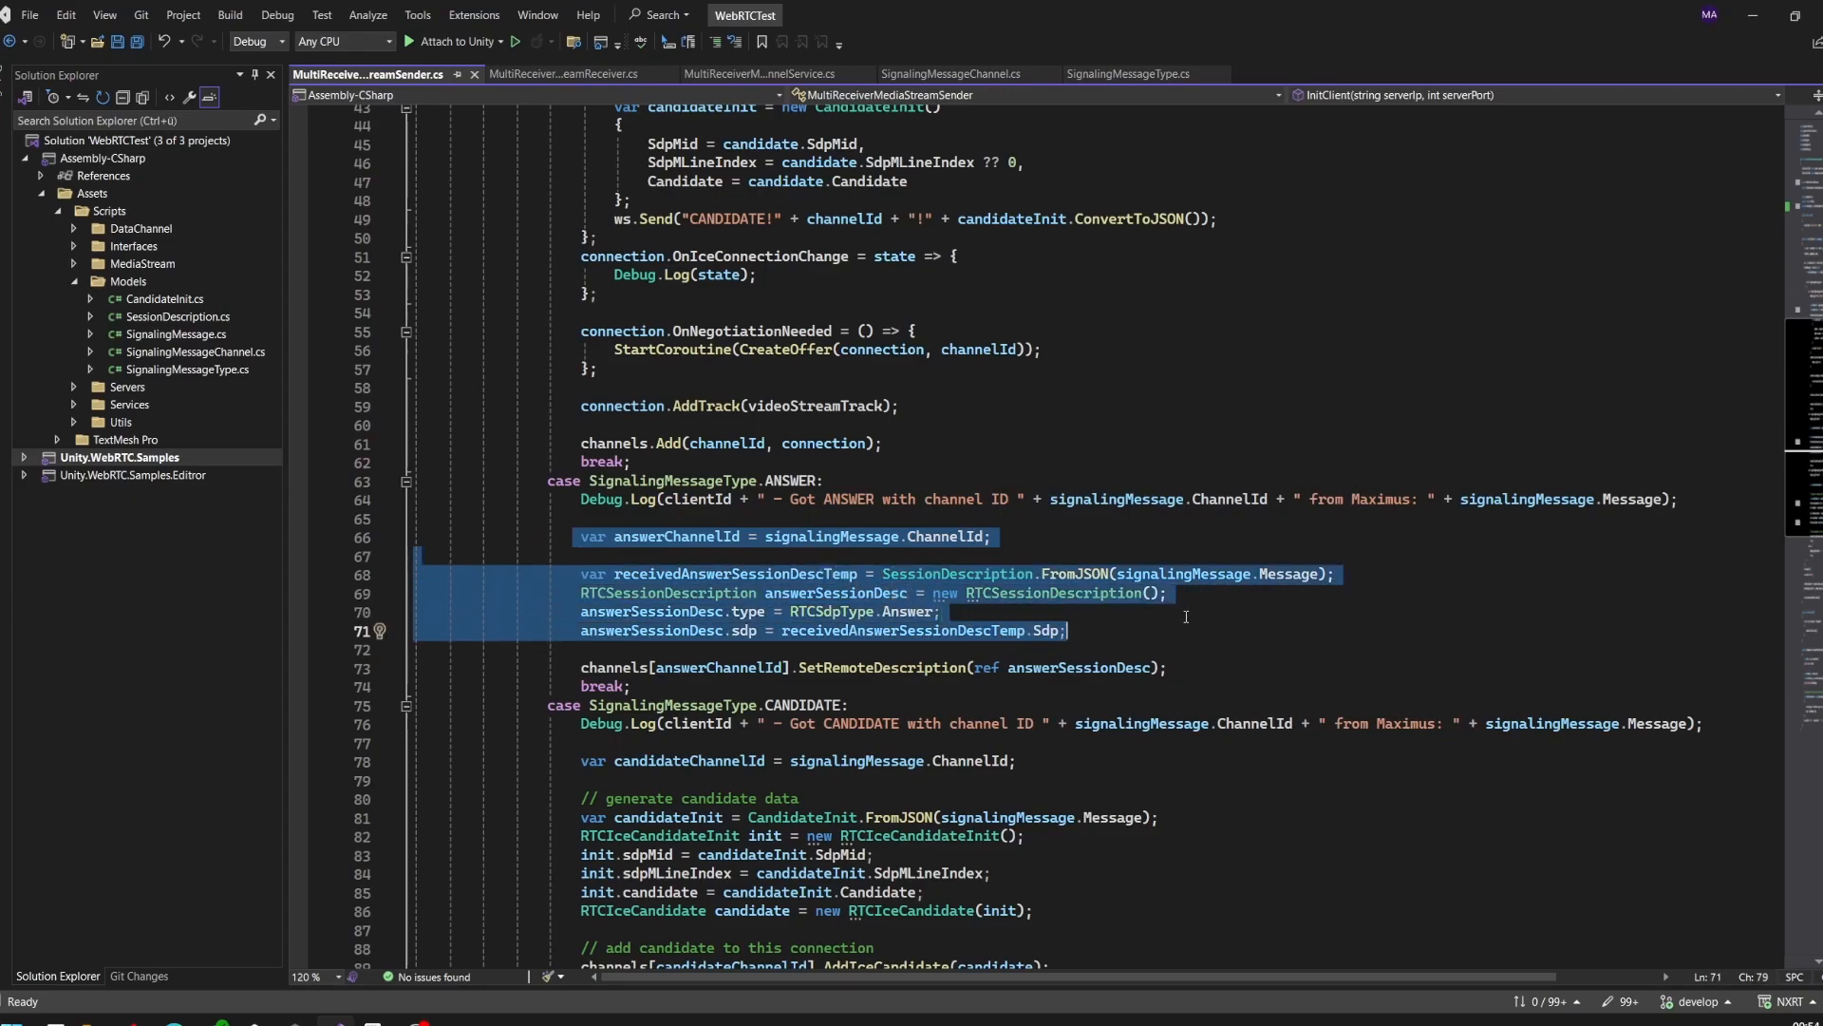
click(943, 612)
drag(581, 667, 786, 669)
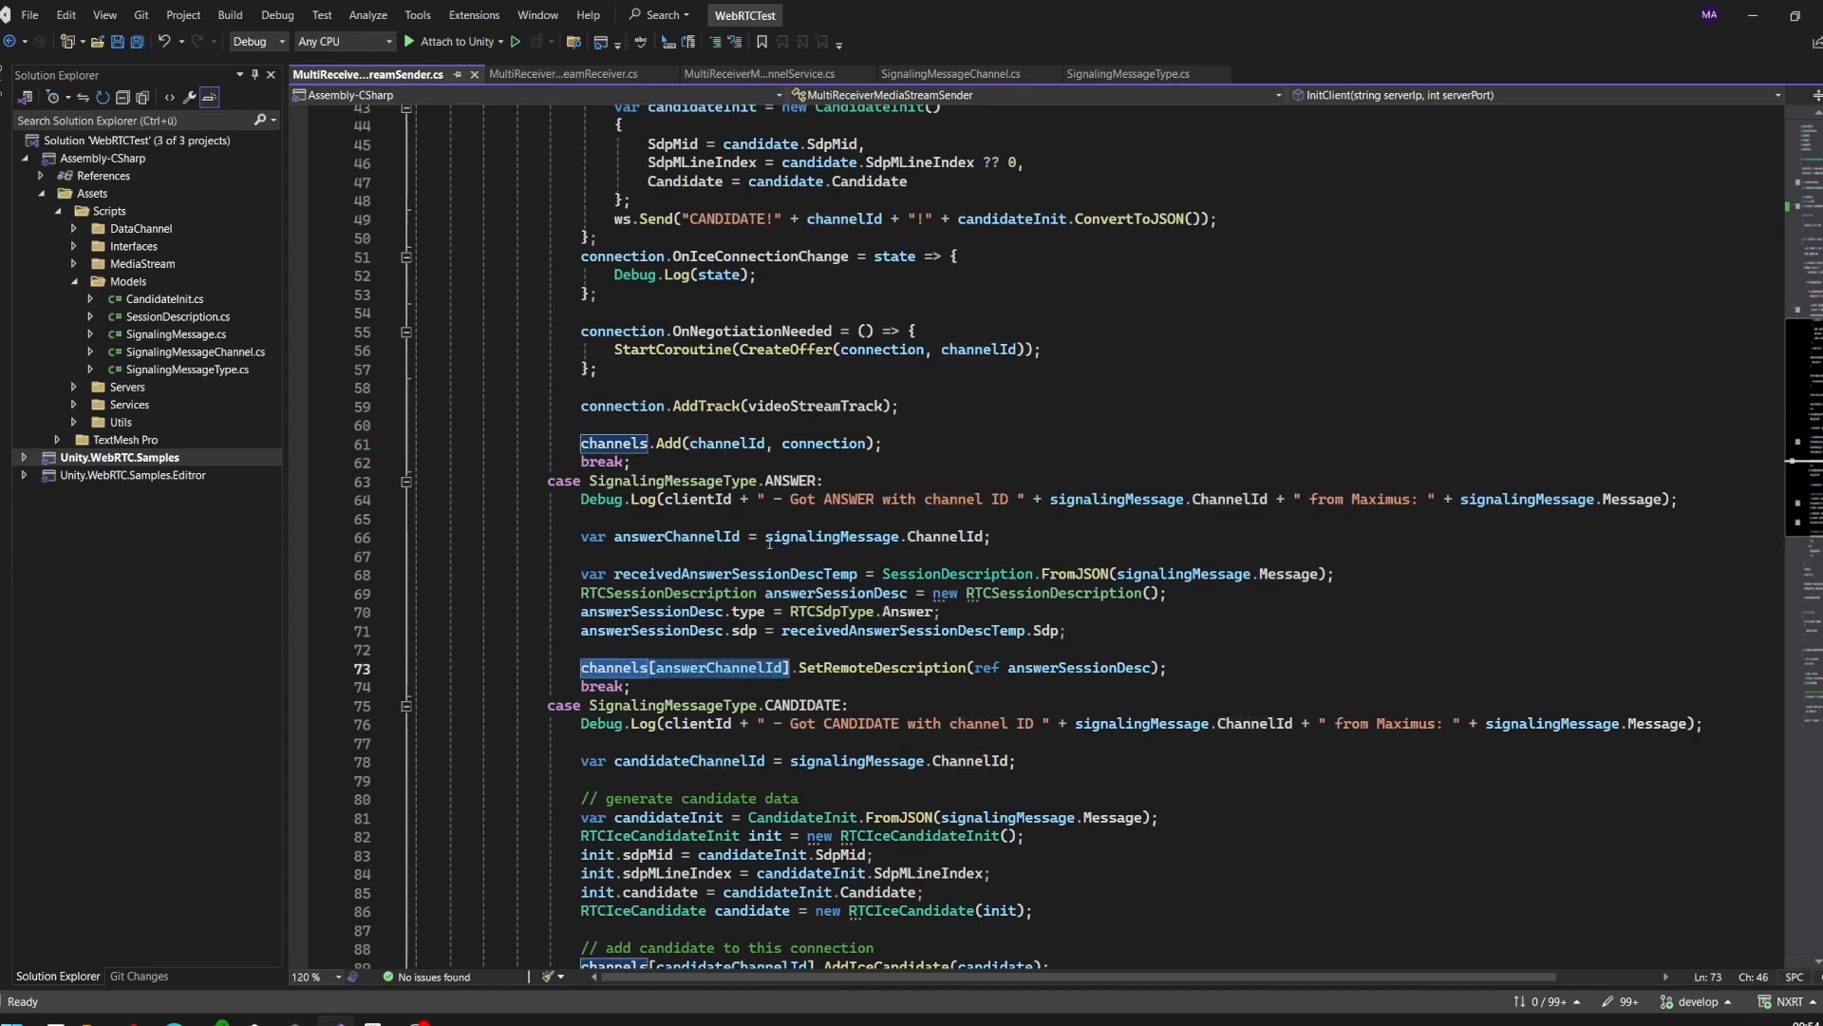
double_click(685, 538)
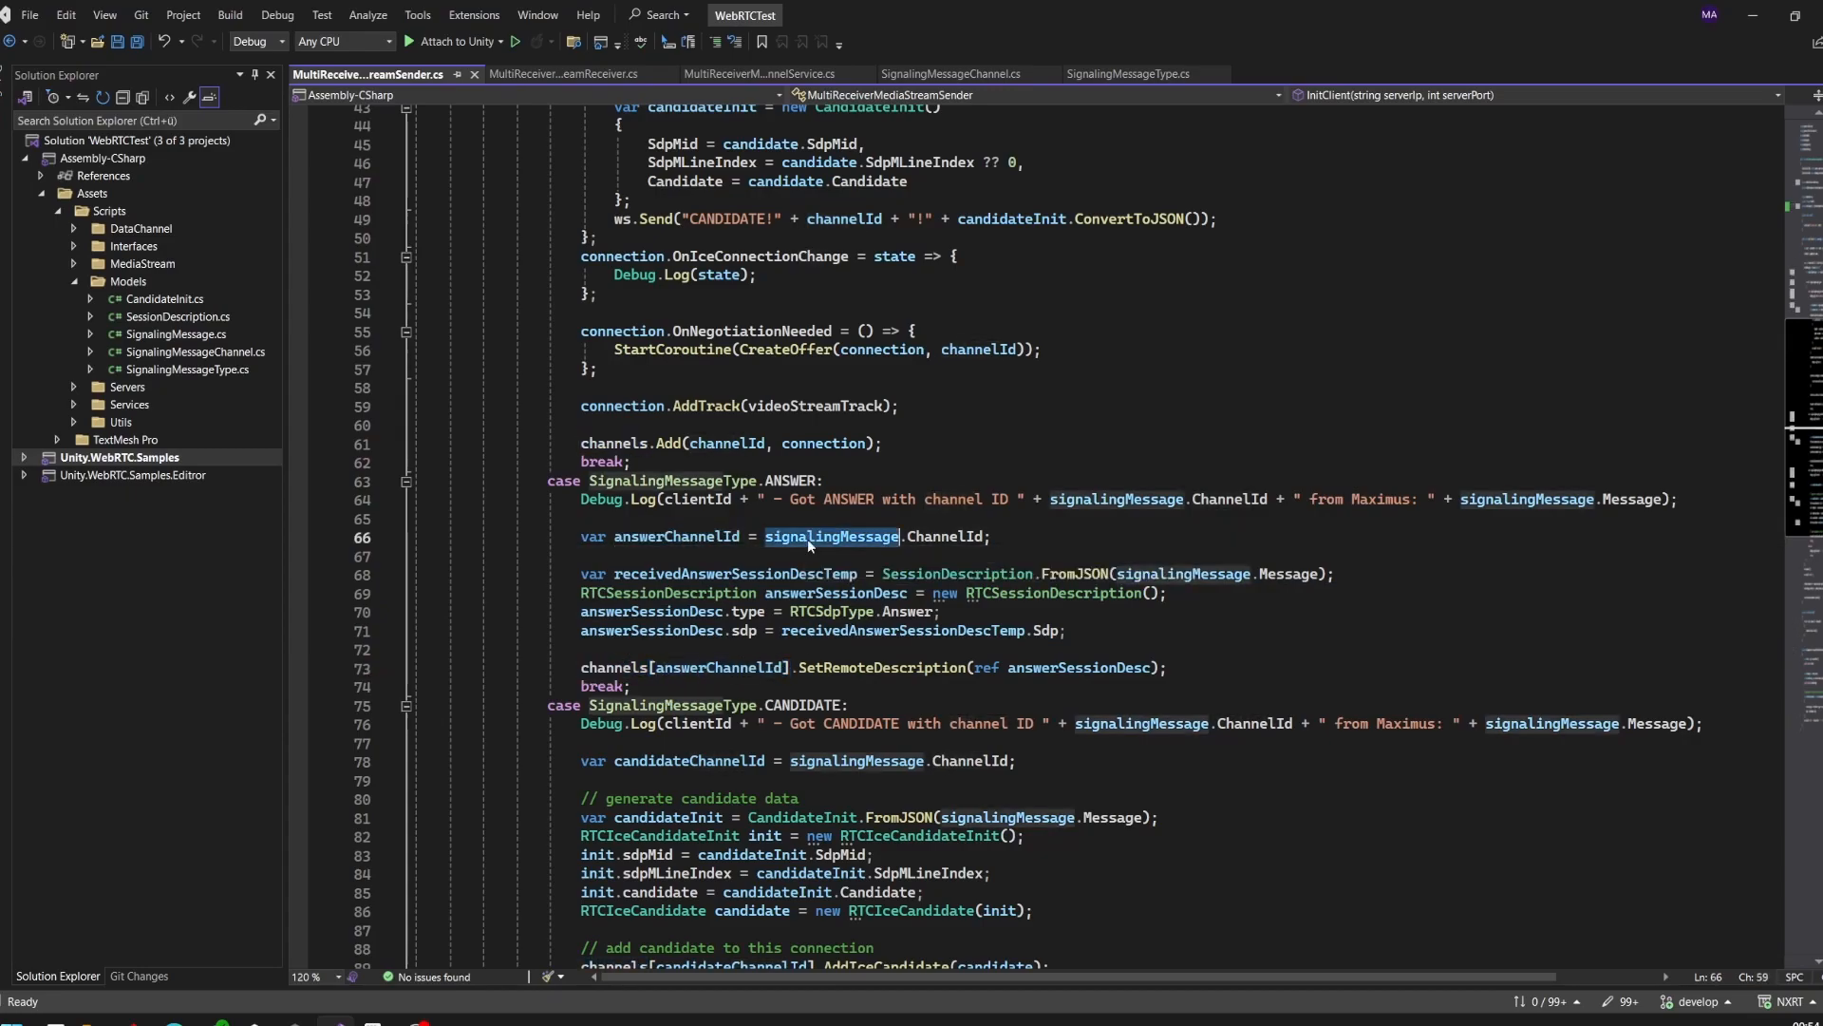
double_click(831, 537)
double_click(672, 537)
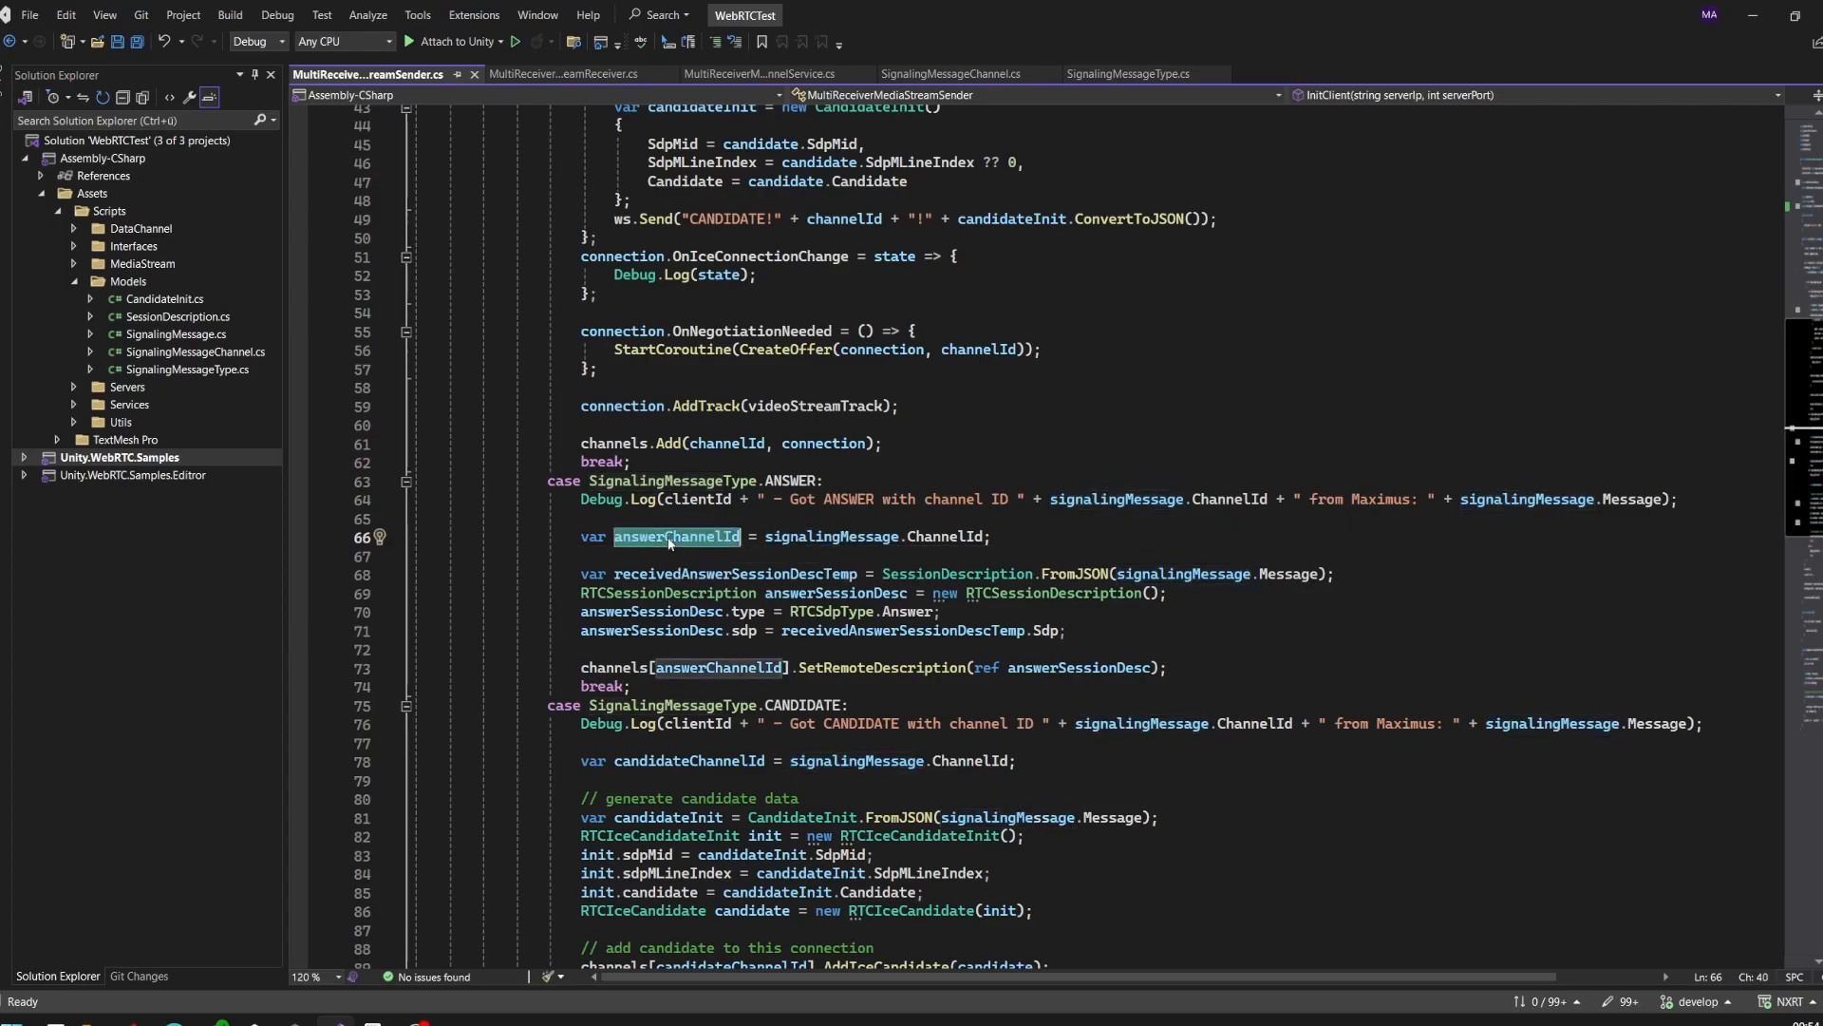
click(1057, 683)
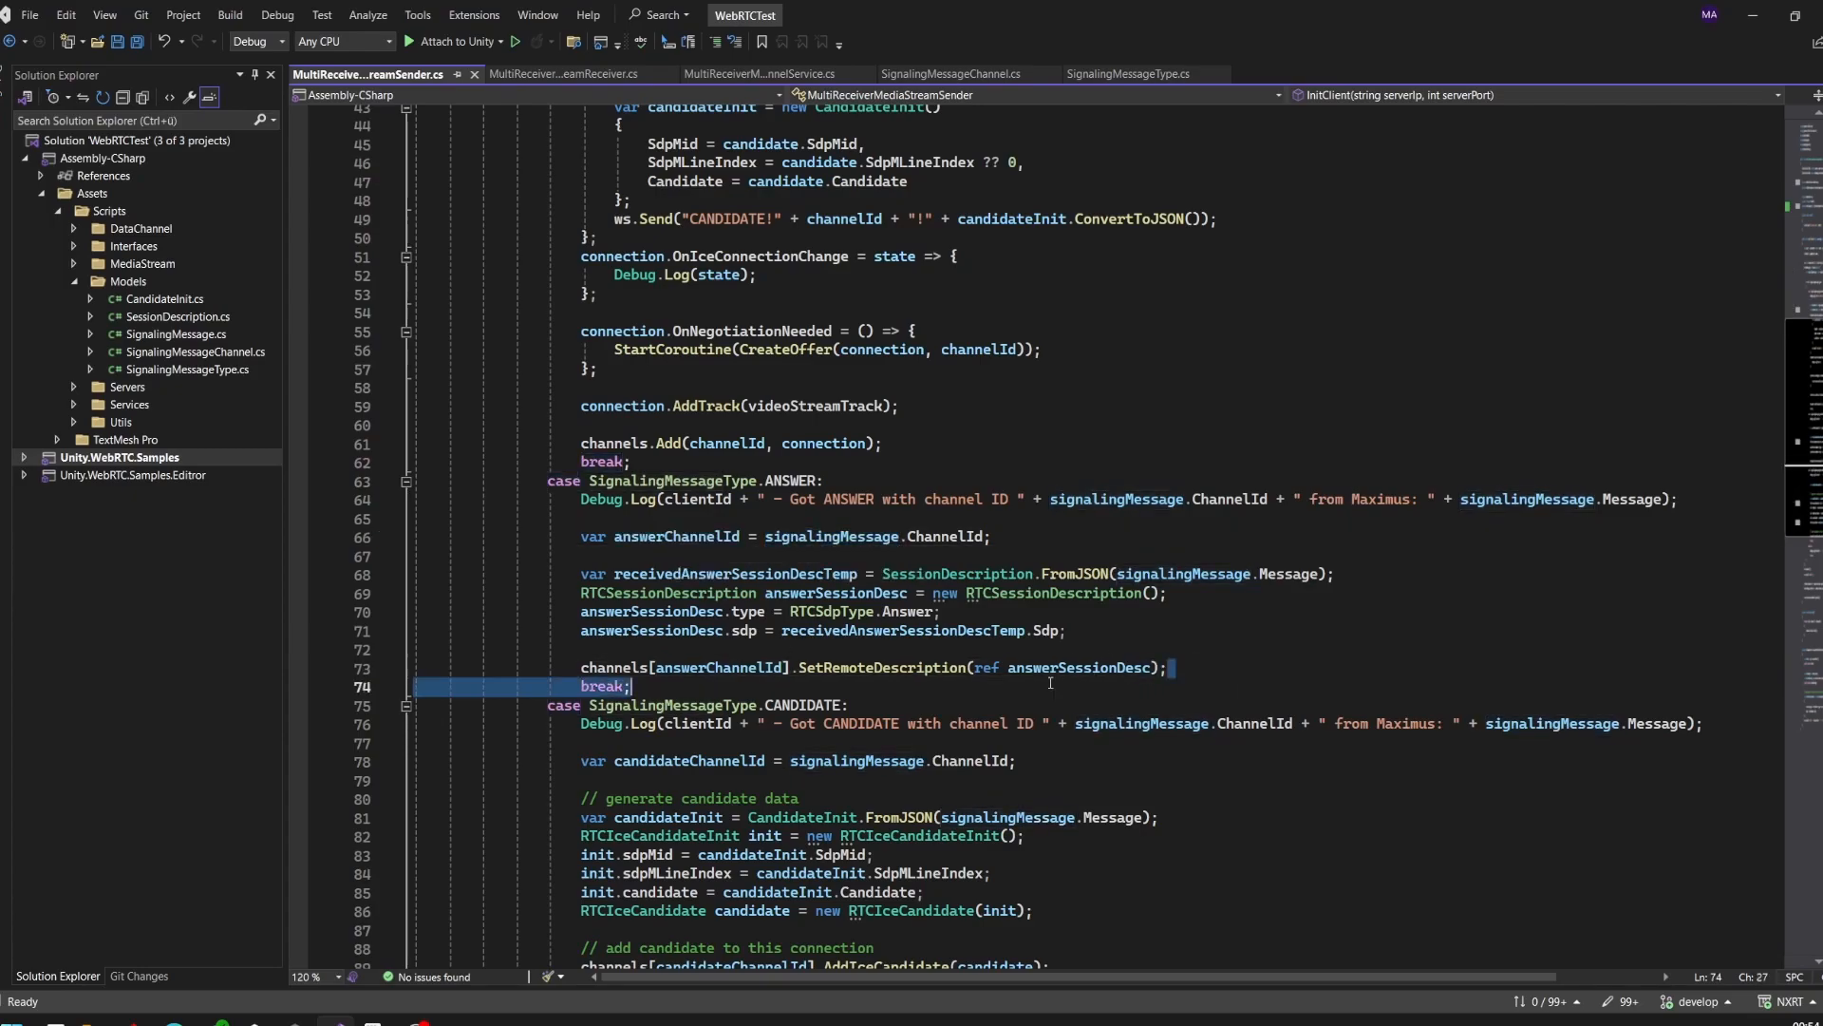
drag(1169, 667, 581, 668)
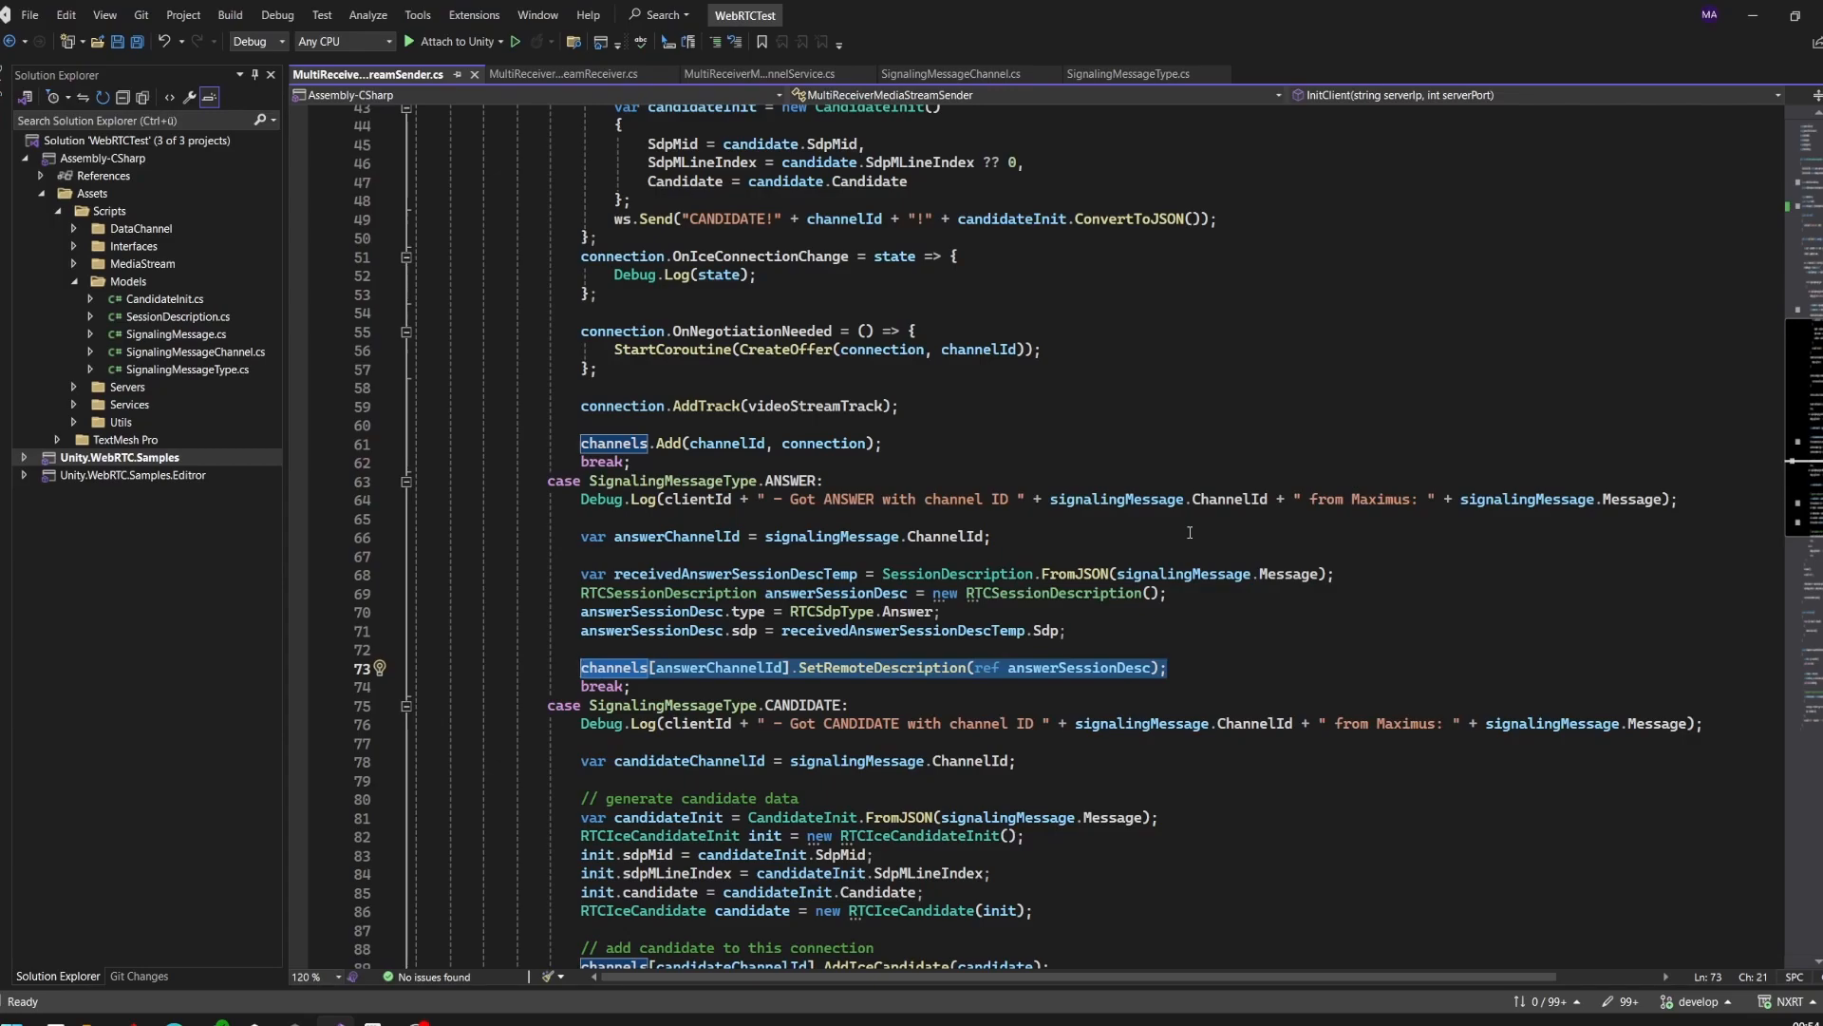
scroll(1190, 531, up, 2)
scroll(1282, 427, down, 4)
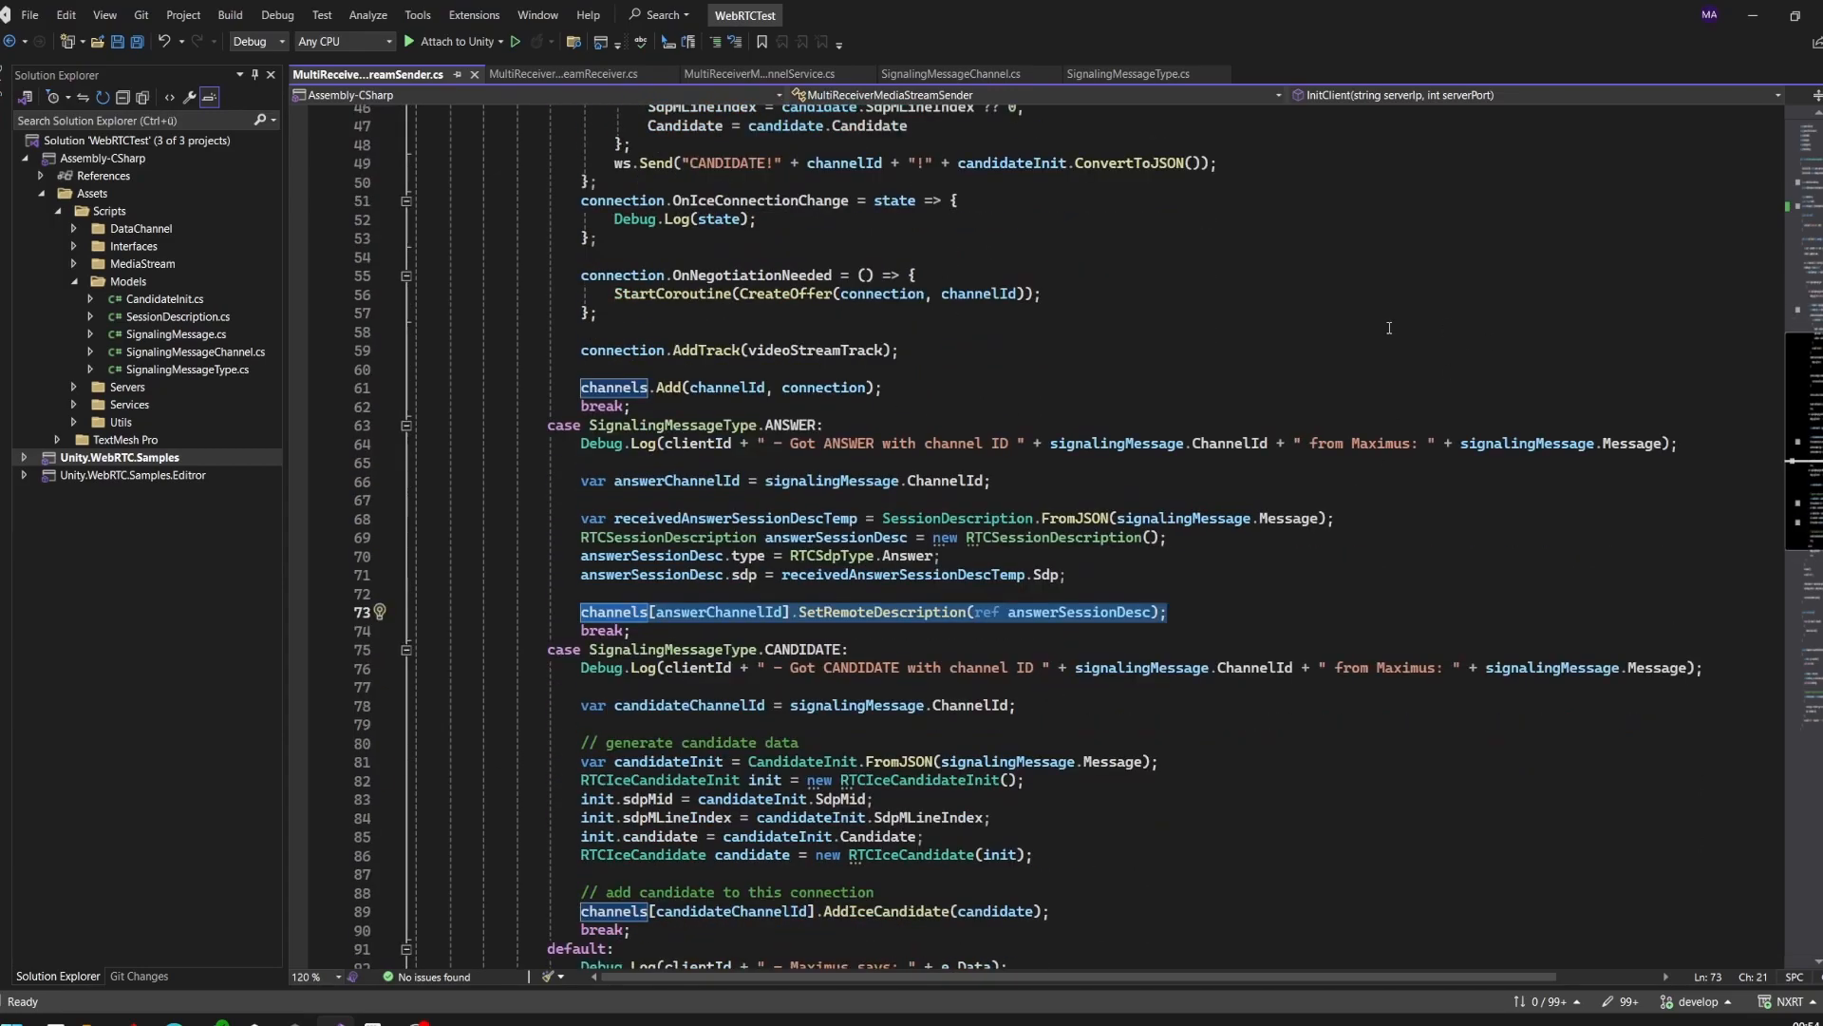
scroll(1388, 328, down, 2)
scroll(1388, 327, down, 2)
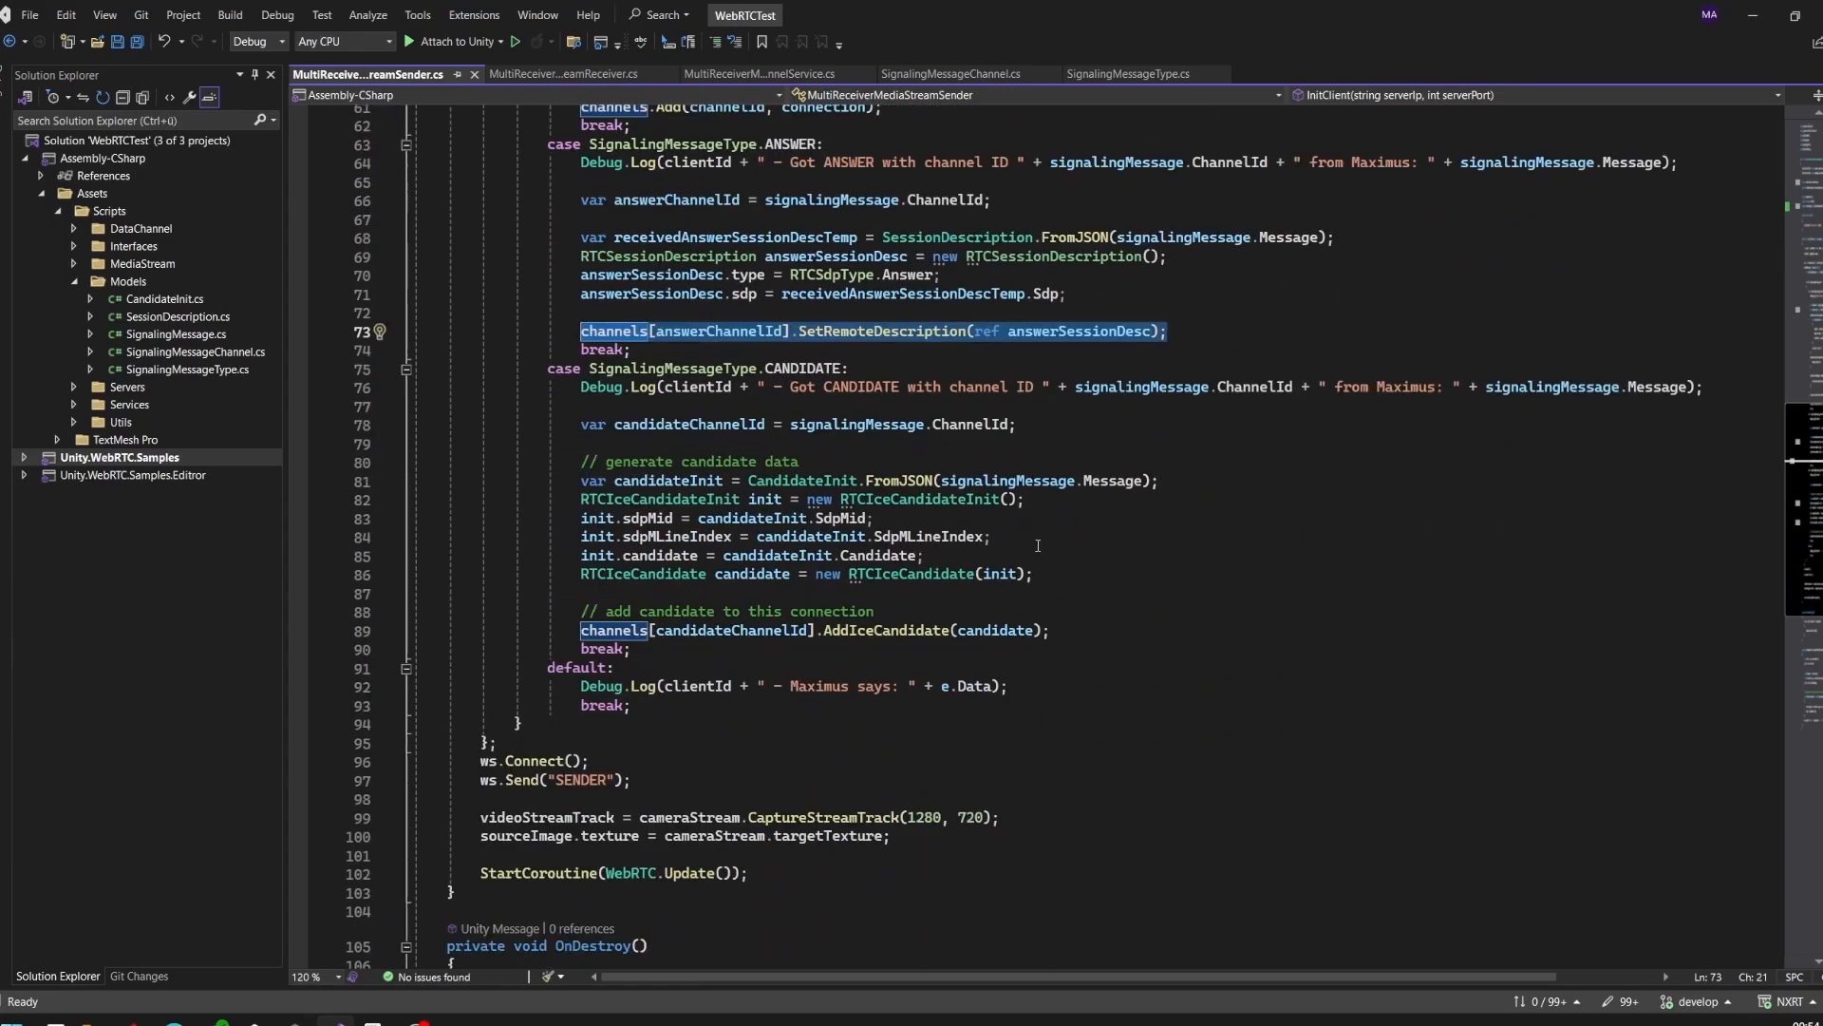
drag(1033, 574, 581, 386)
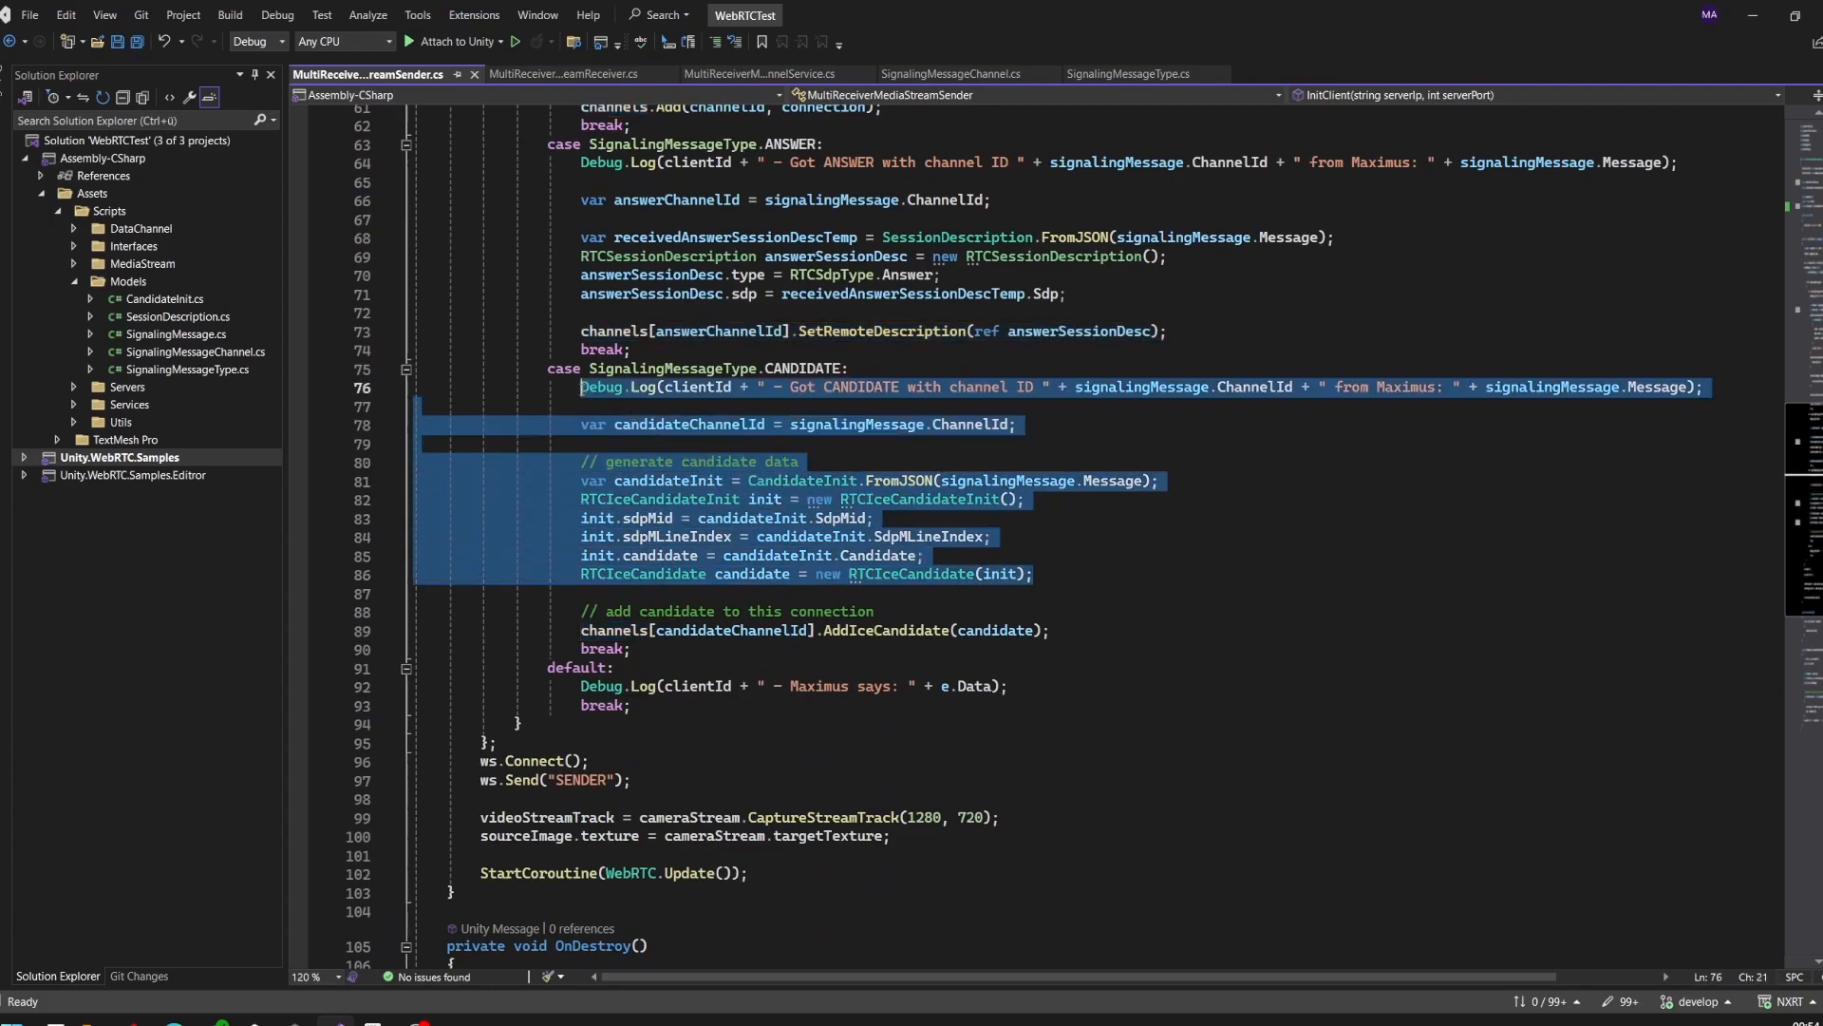
click(621, 629)
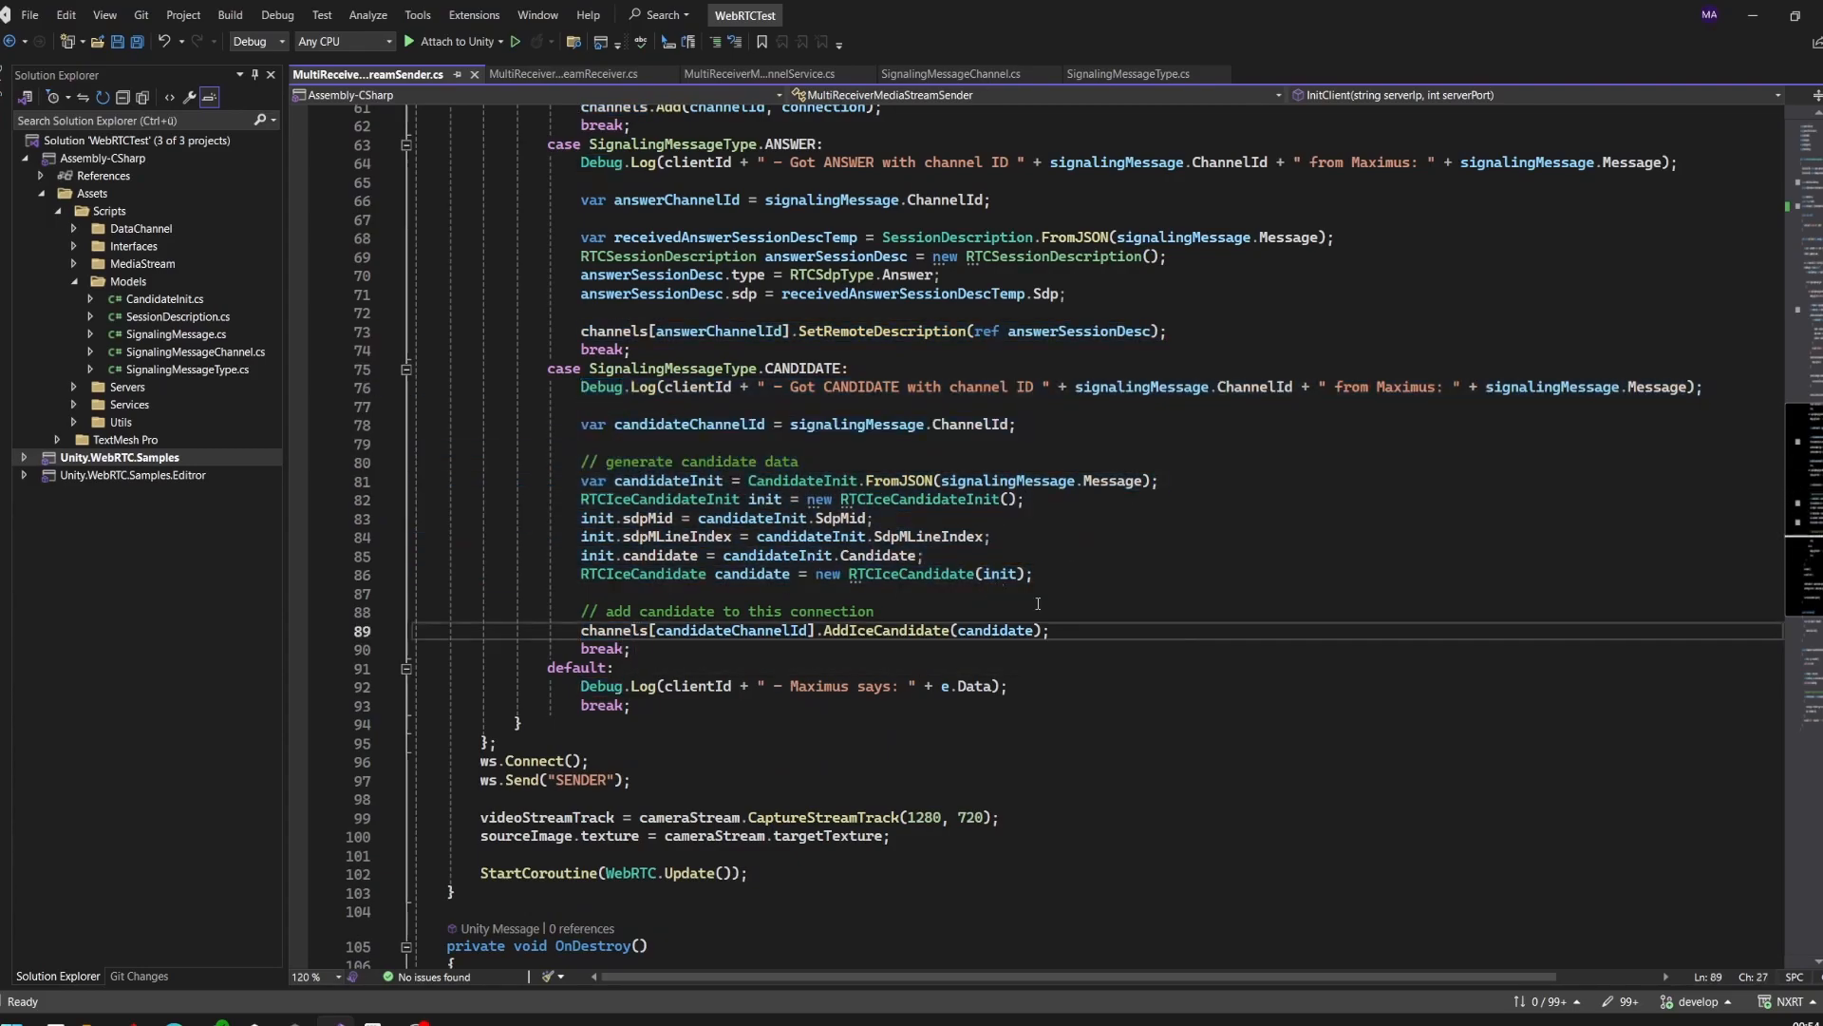
mouse_move(1005, 630)
mouse_down()
mouse_move(1047, 629)
mouse_move(586, 611)
mouse_up()
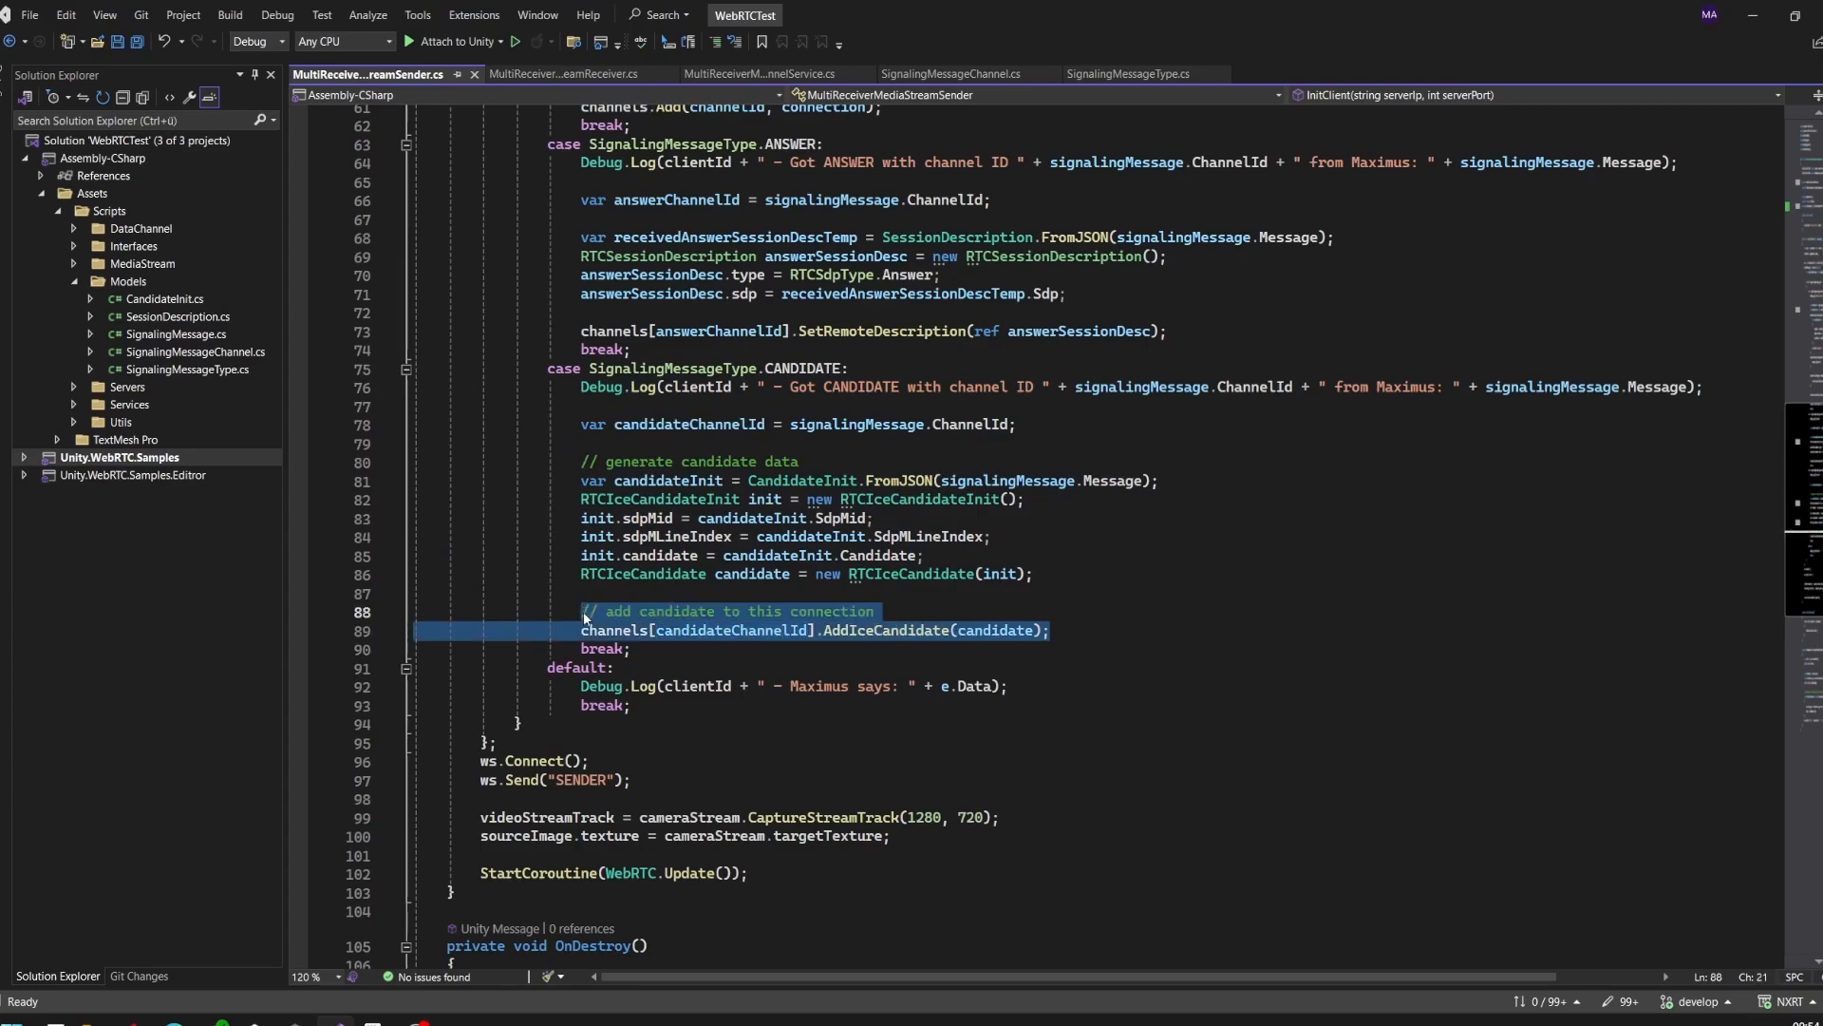
drag(587, 610, 581, 611)
scroll(999, 570, down, 2)
scroll(1407, 531, up, 6)
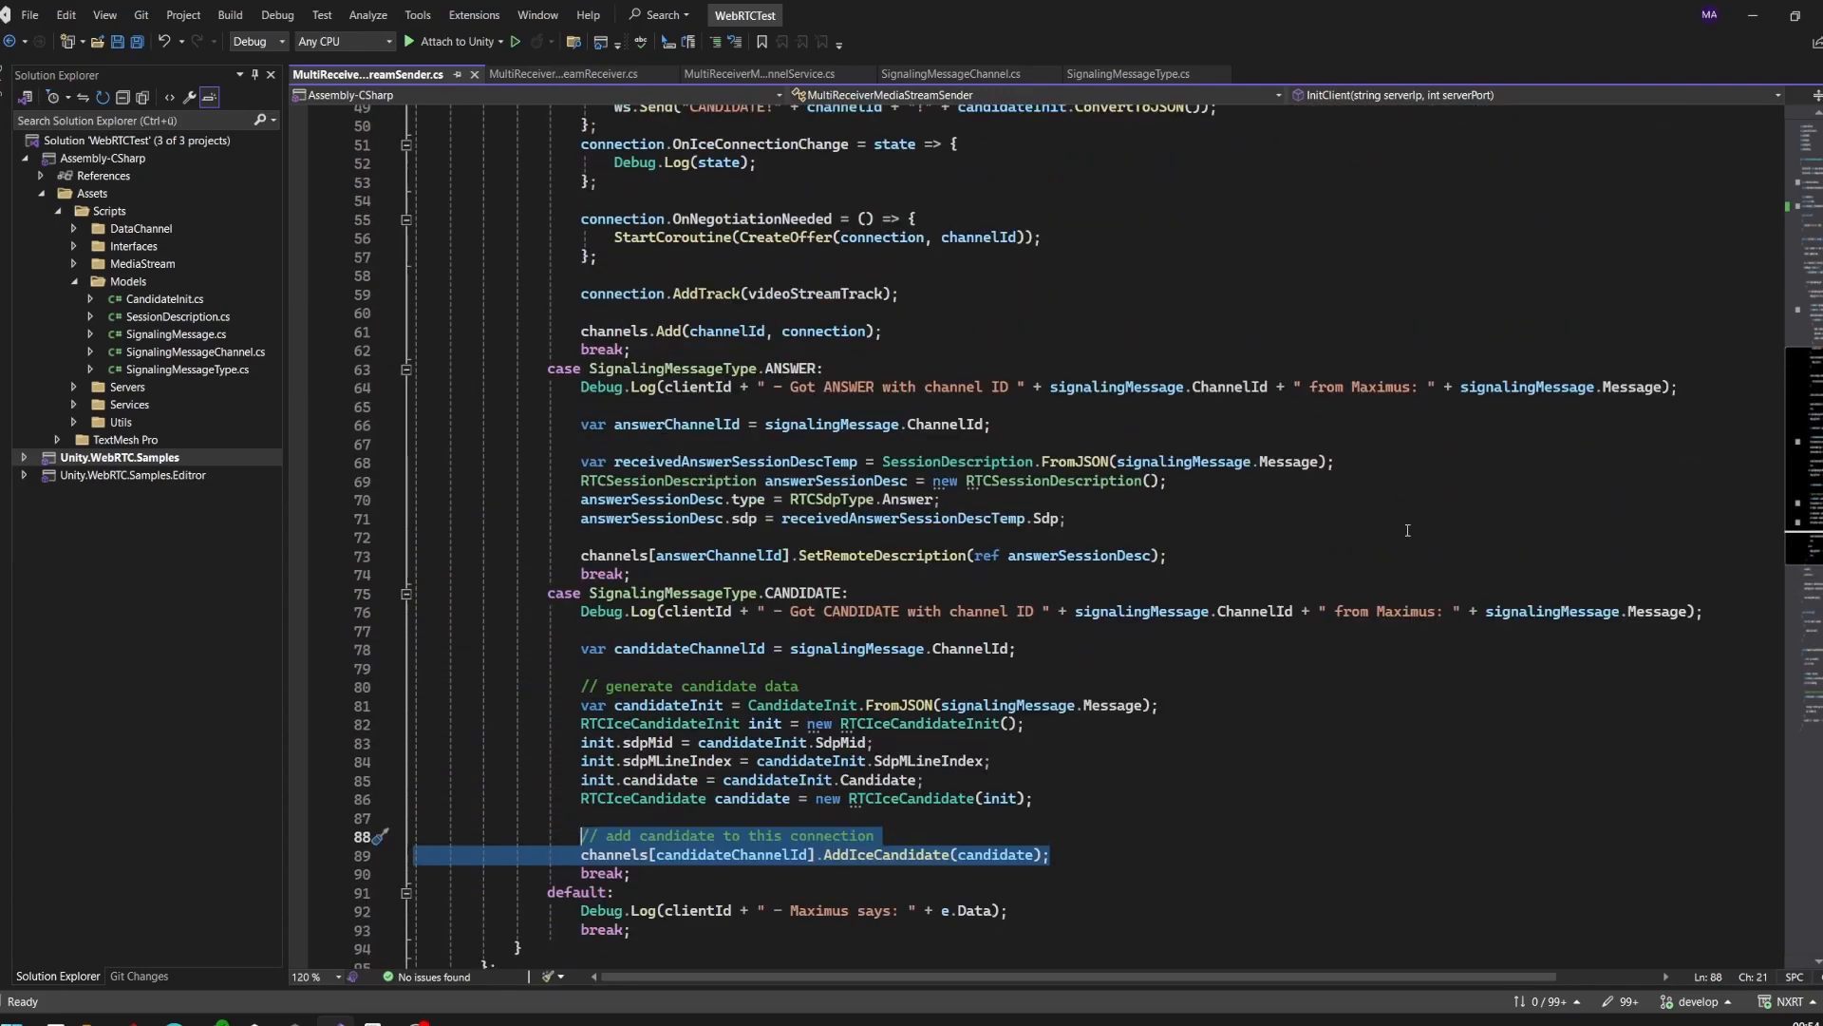
drag(1065, 517, 580, 423)
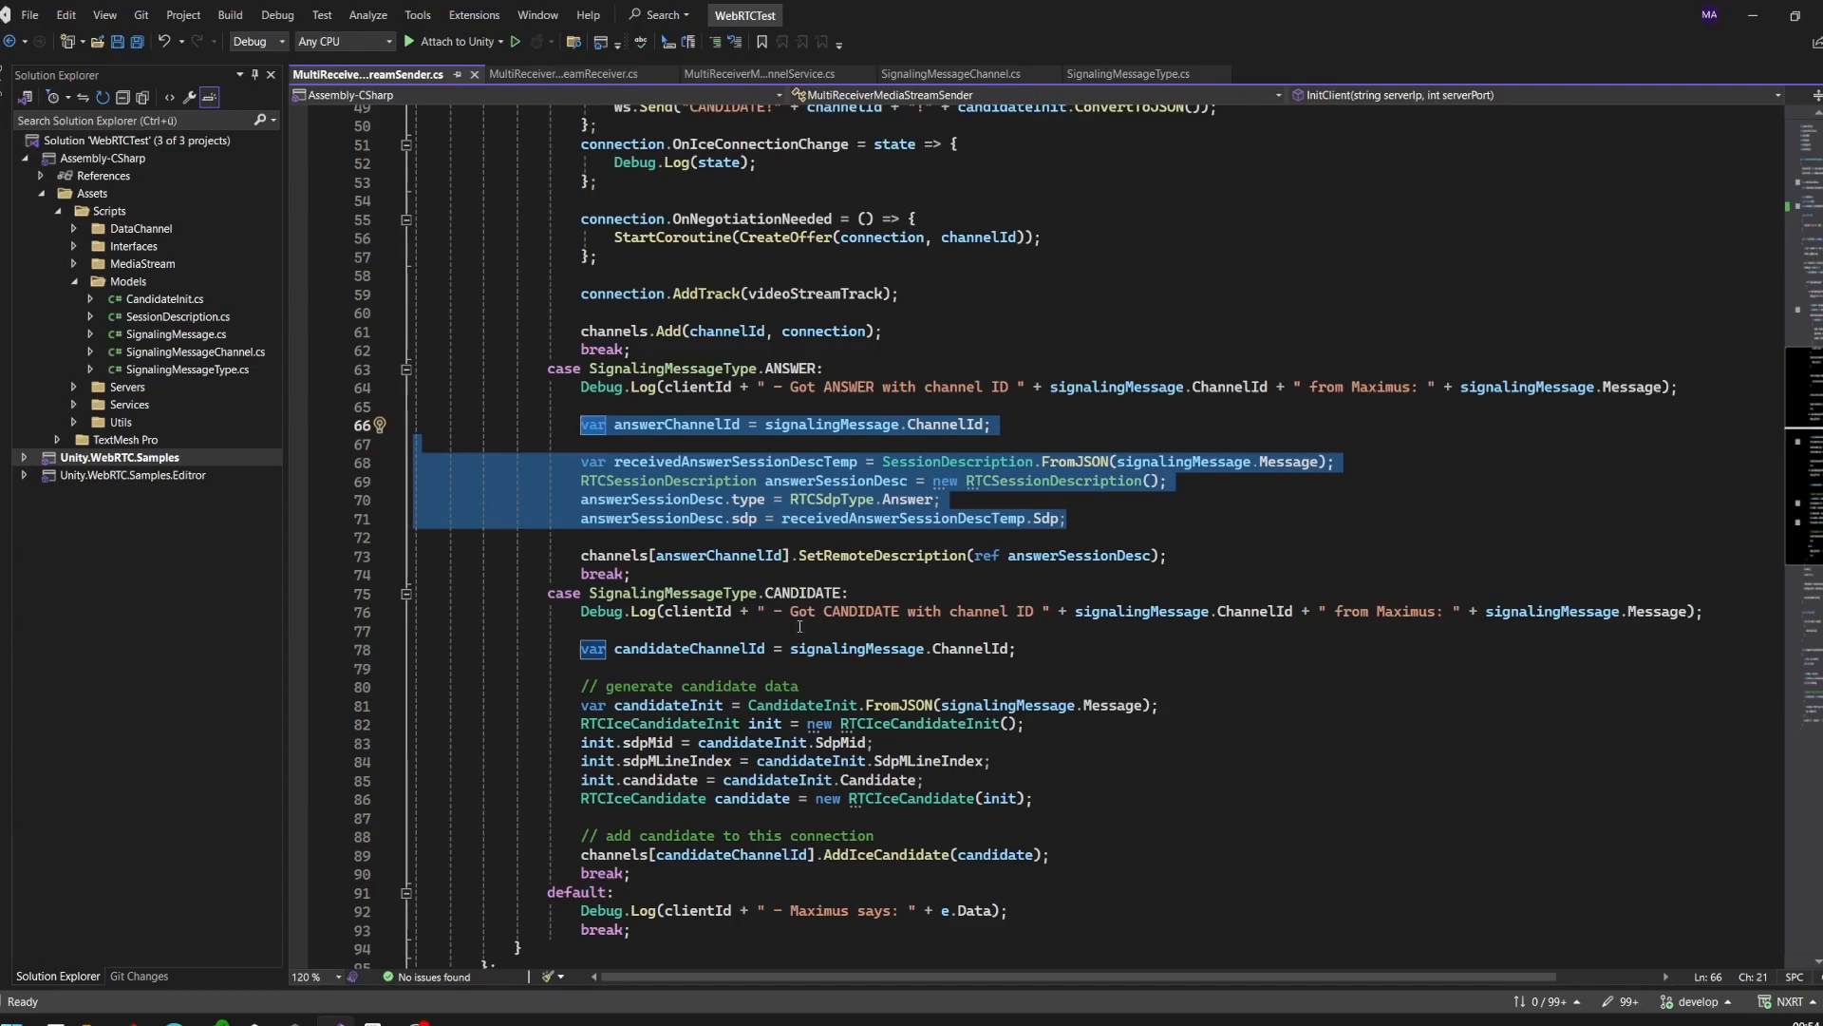
drag(1177, 557, 572, 423)
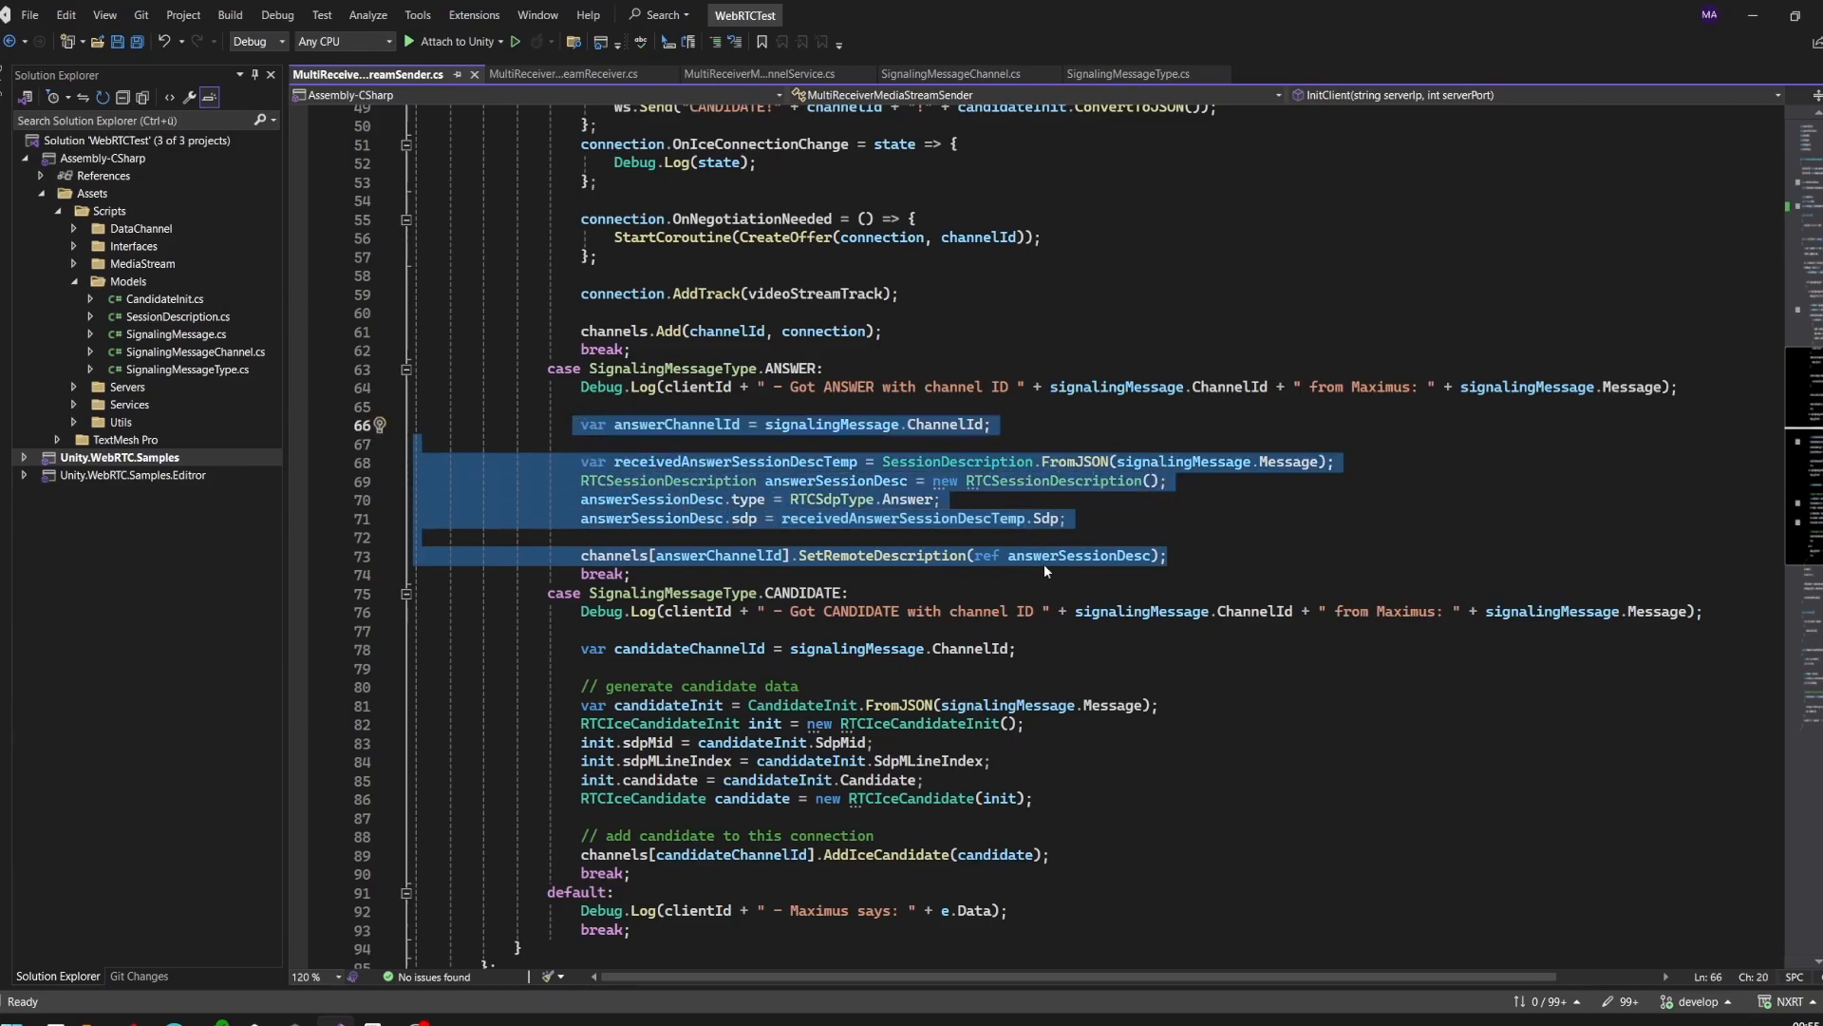
click(1151, 534)
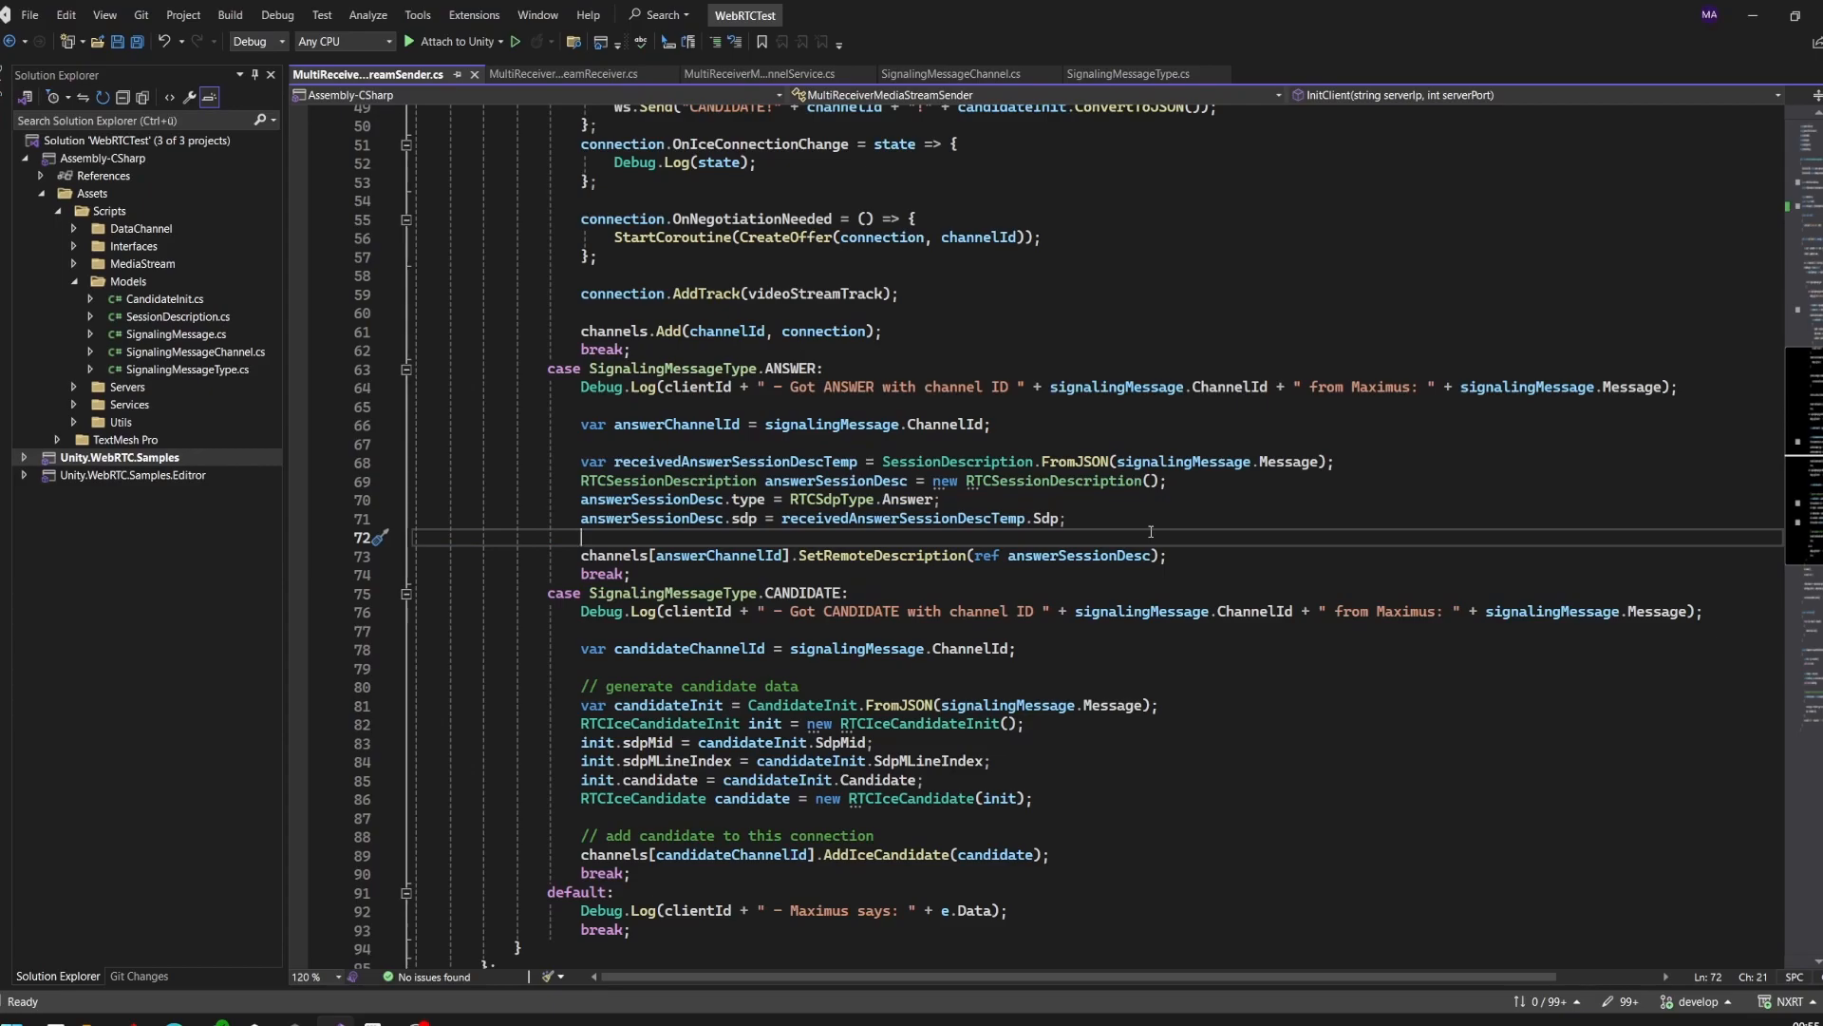
scroll(1151, 531, up, 2)
scroll(1151, 530, down, 2)
scroll(1151, 530, down, 3)
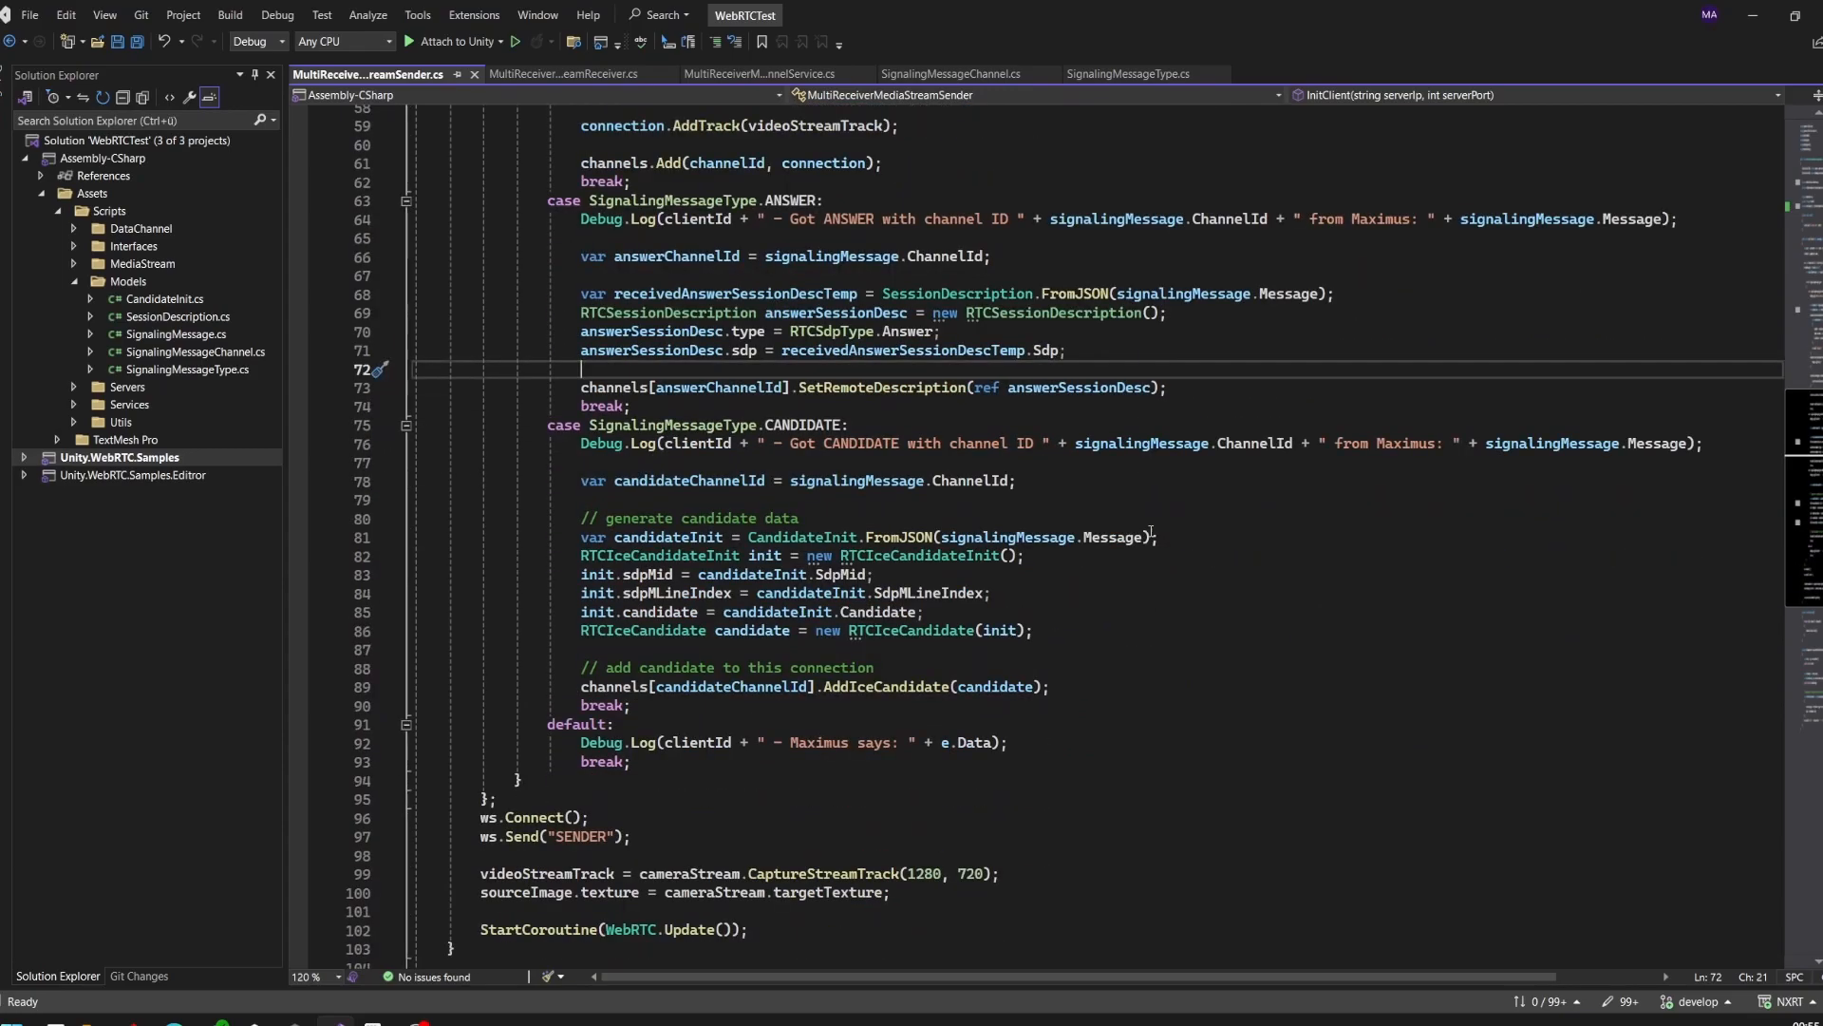
scroll(1152, 530, down, 2)
scroll(1151, 530, down, 2)
scroll(1151, 530, down, 2)
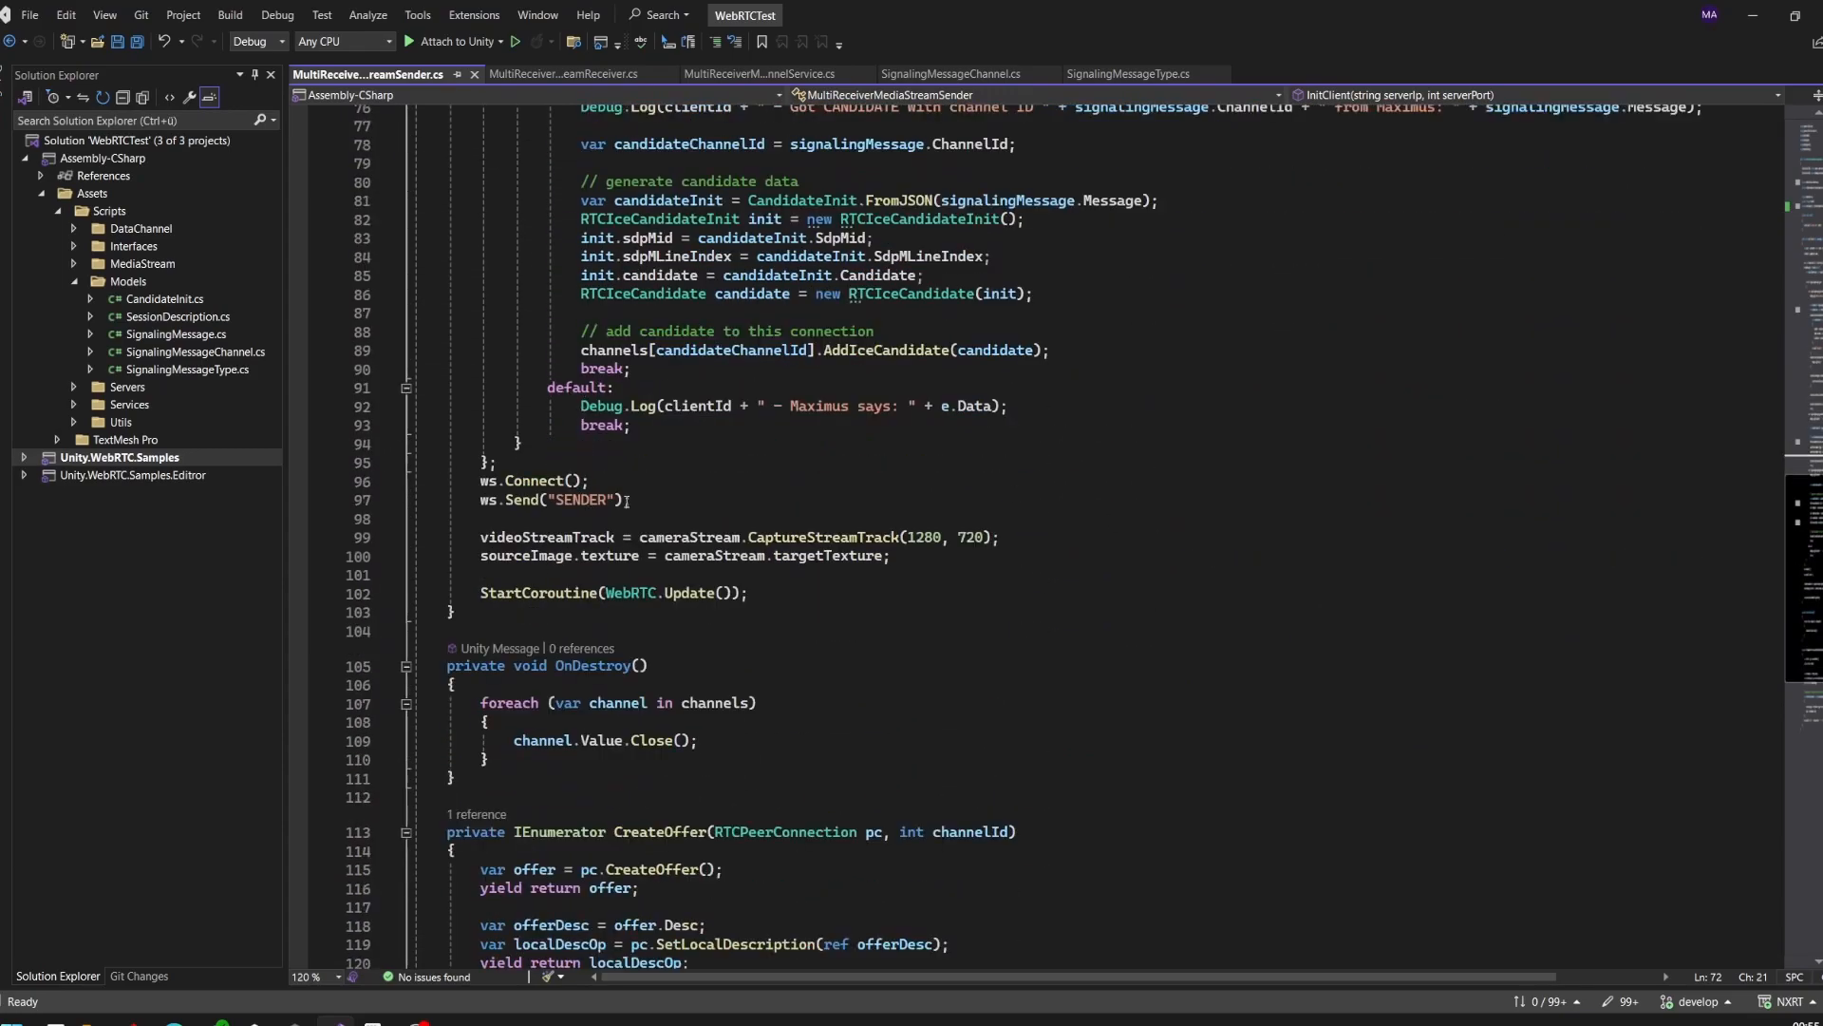
drag(631, 501, 431, 481)
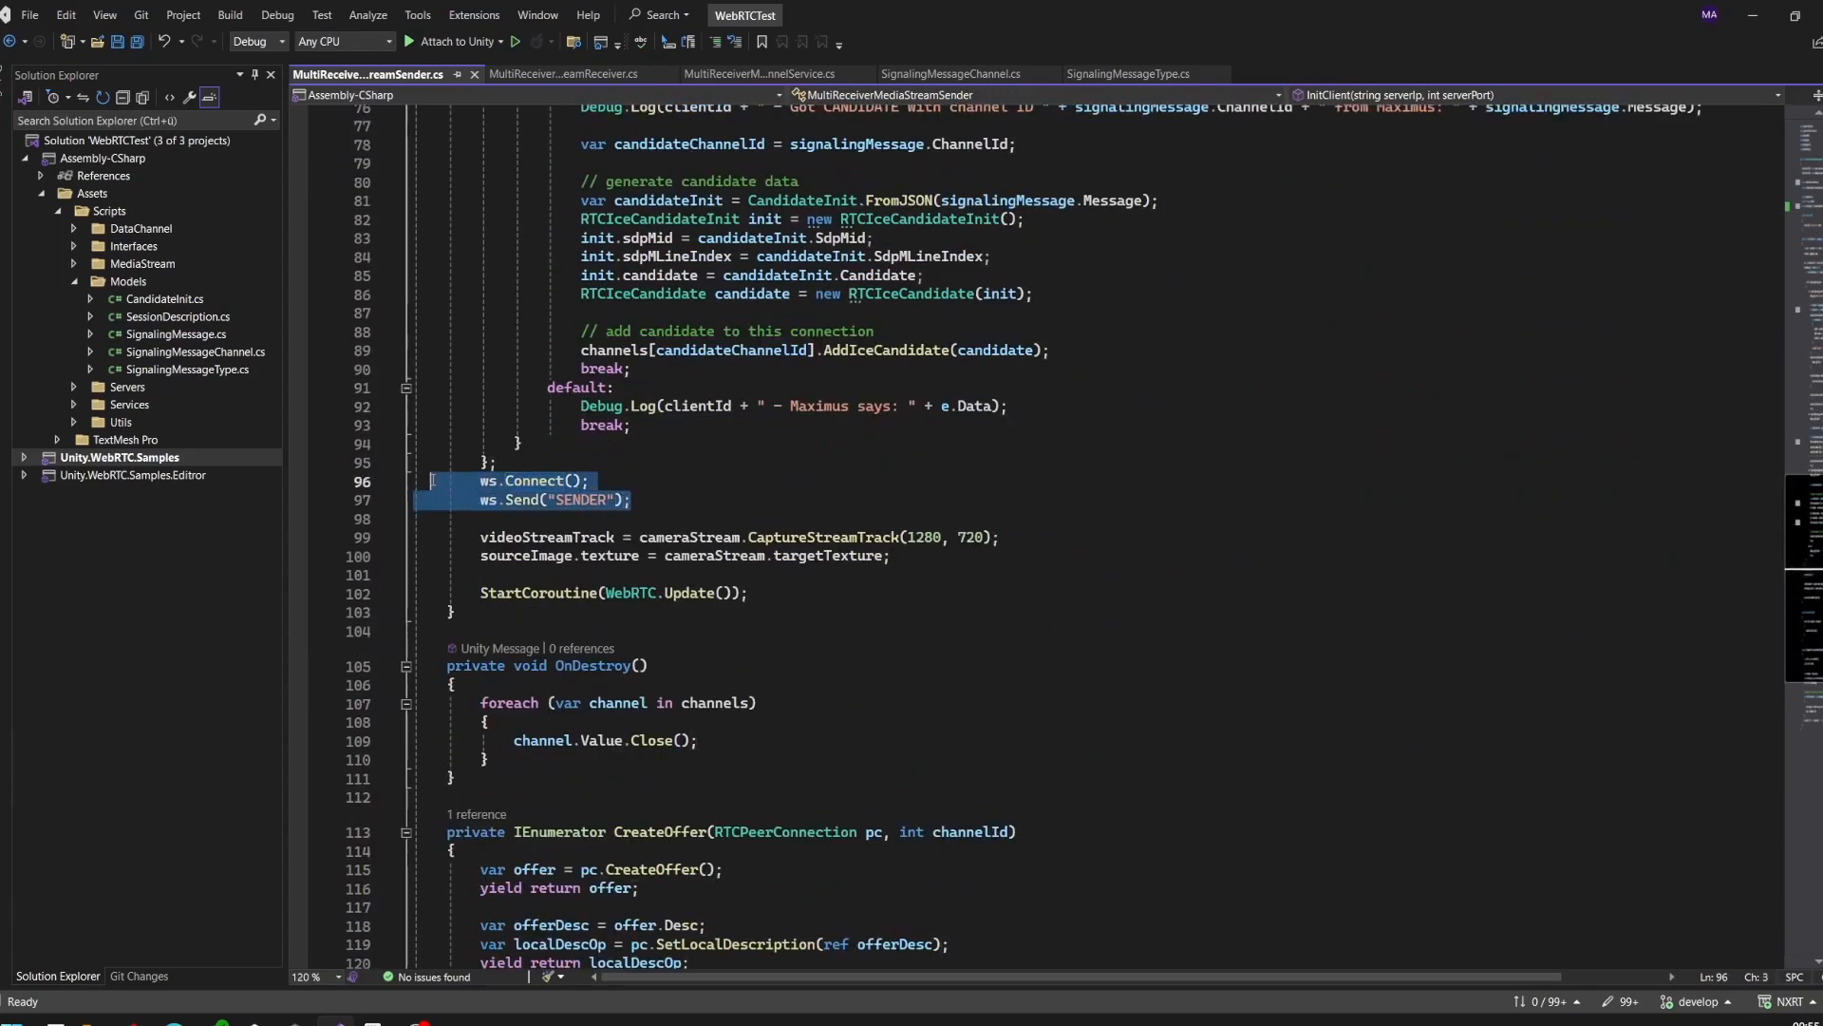
drag(632, 501, 479, 500)
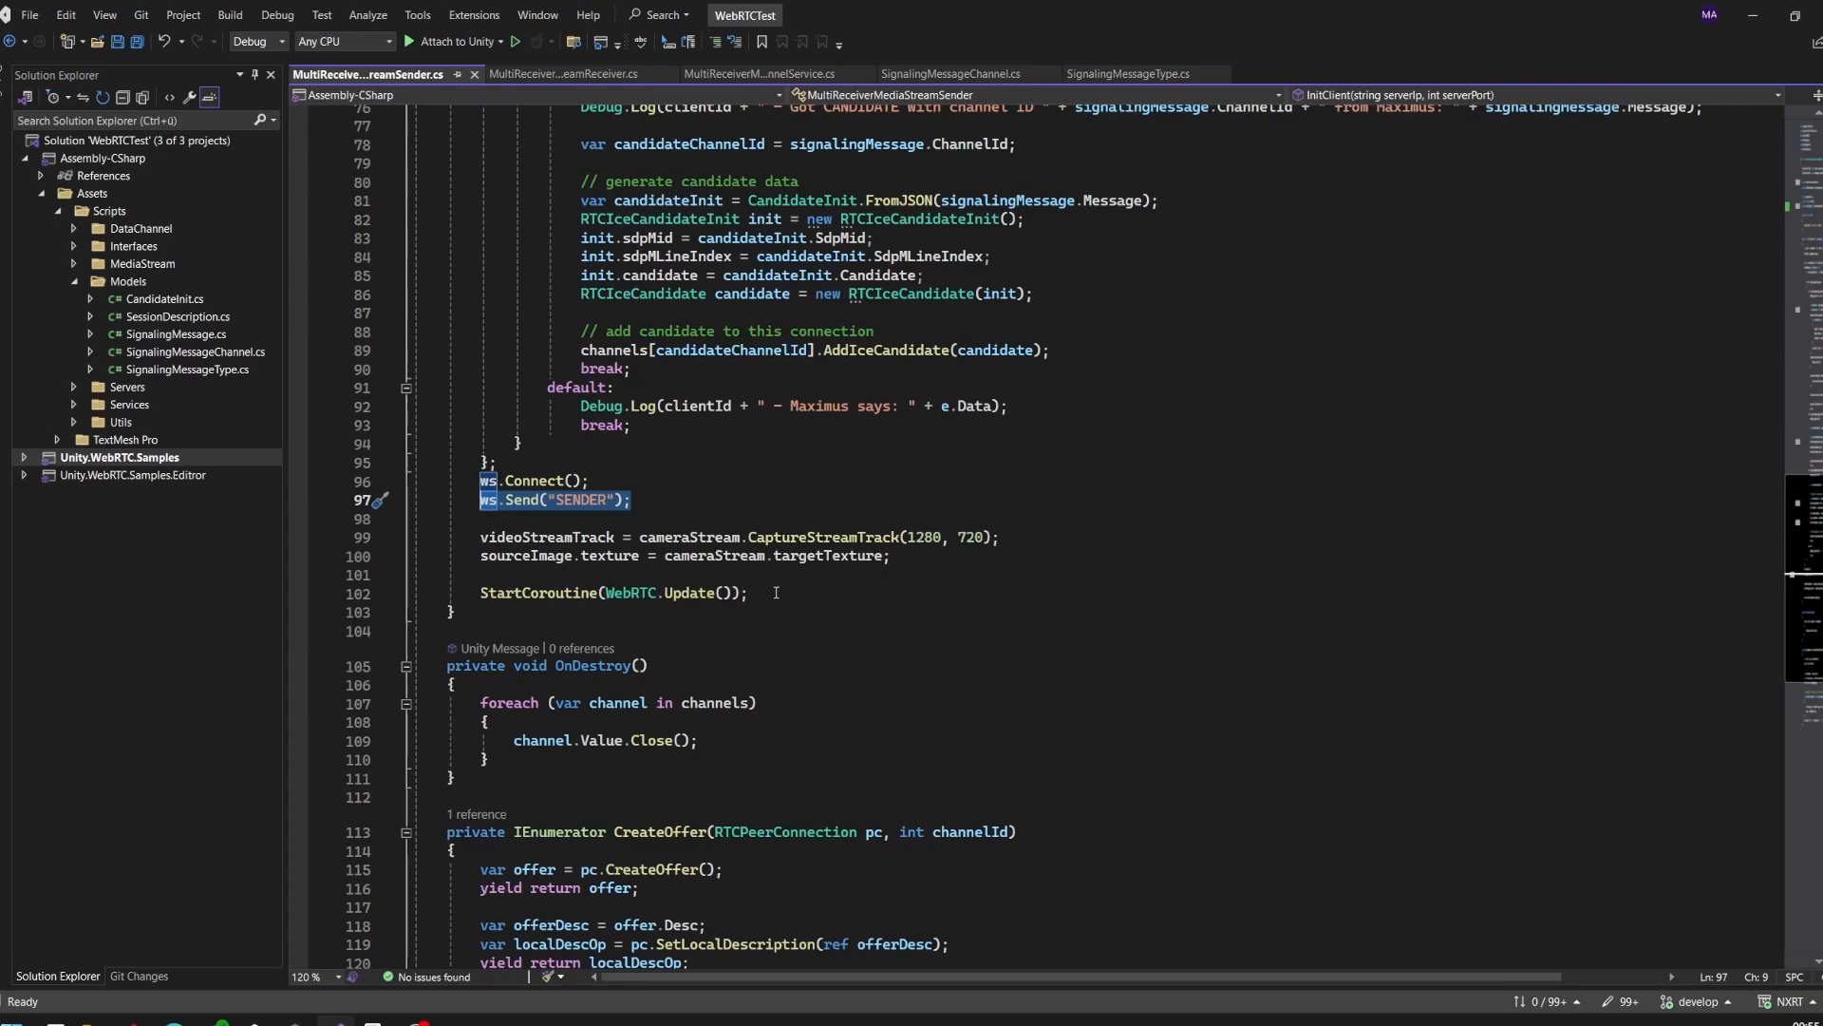
scroll(774, 592, down, 2)
scroll(570, 498, down, 2)
scroll(428, 428, down, 2)
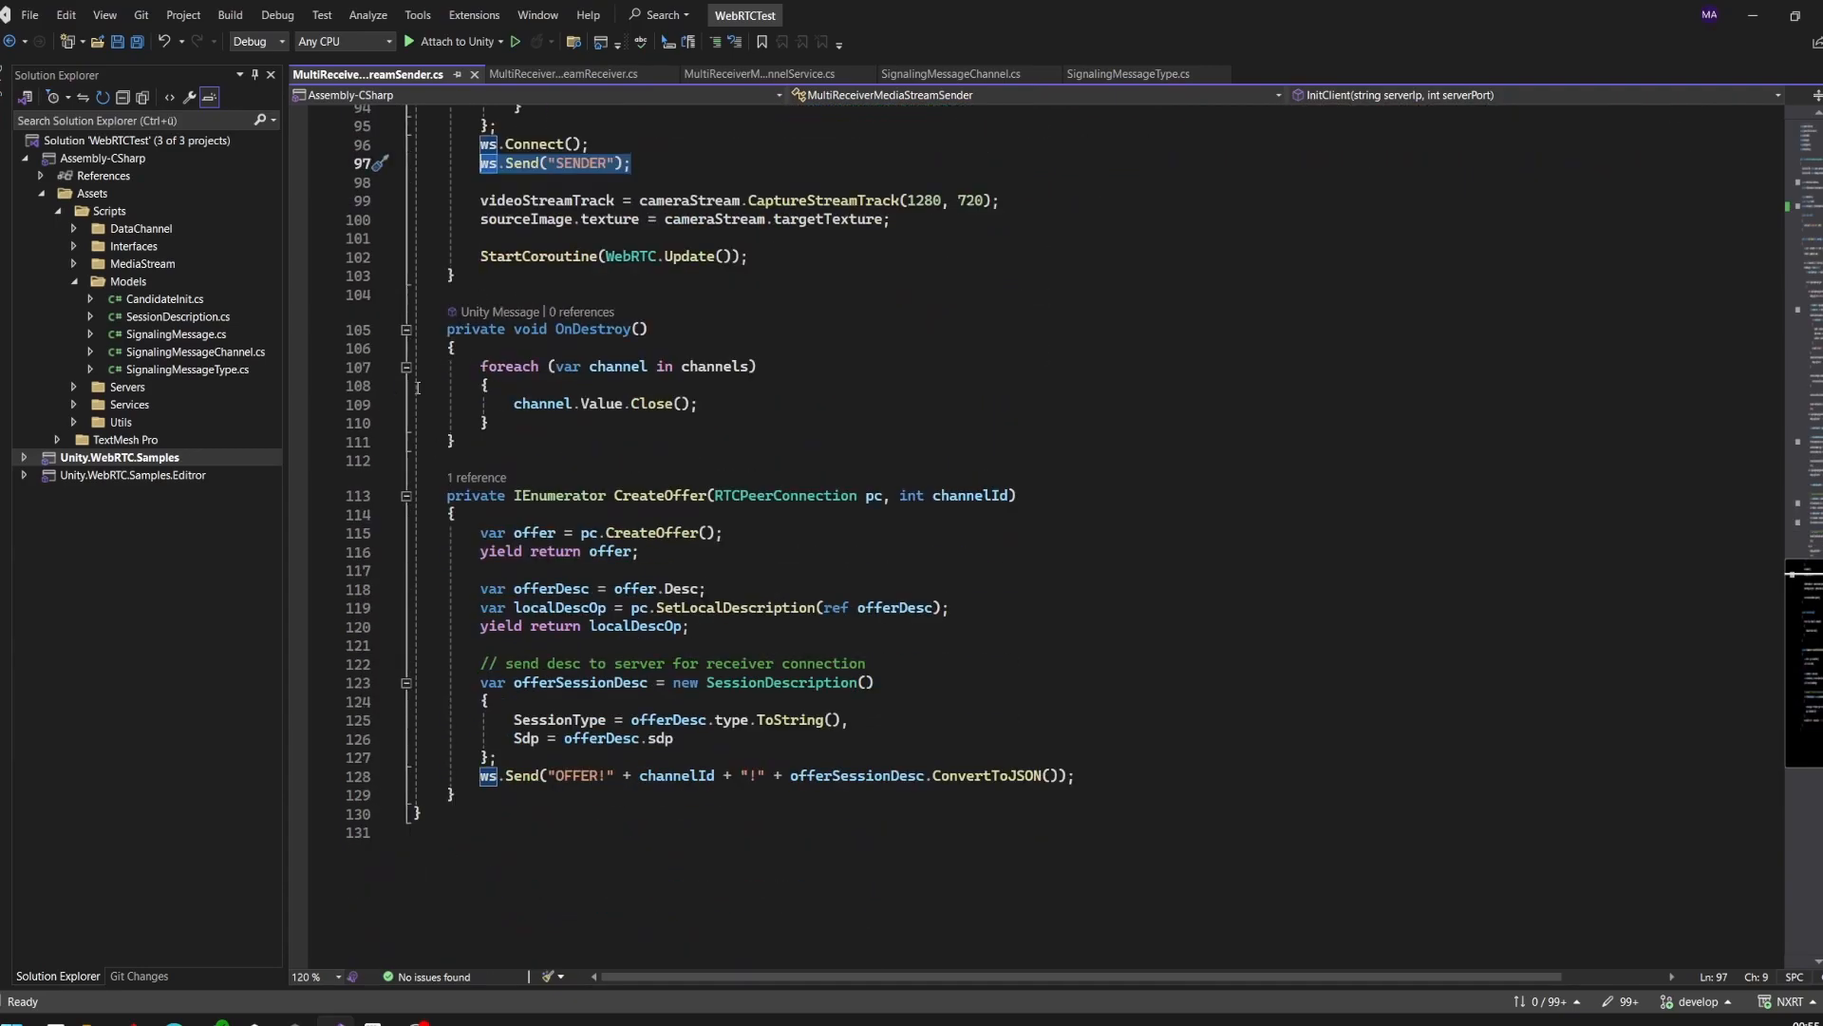
drag(476, 445, 397, 327)
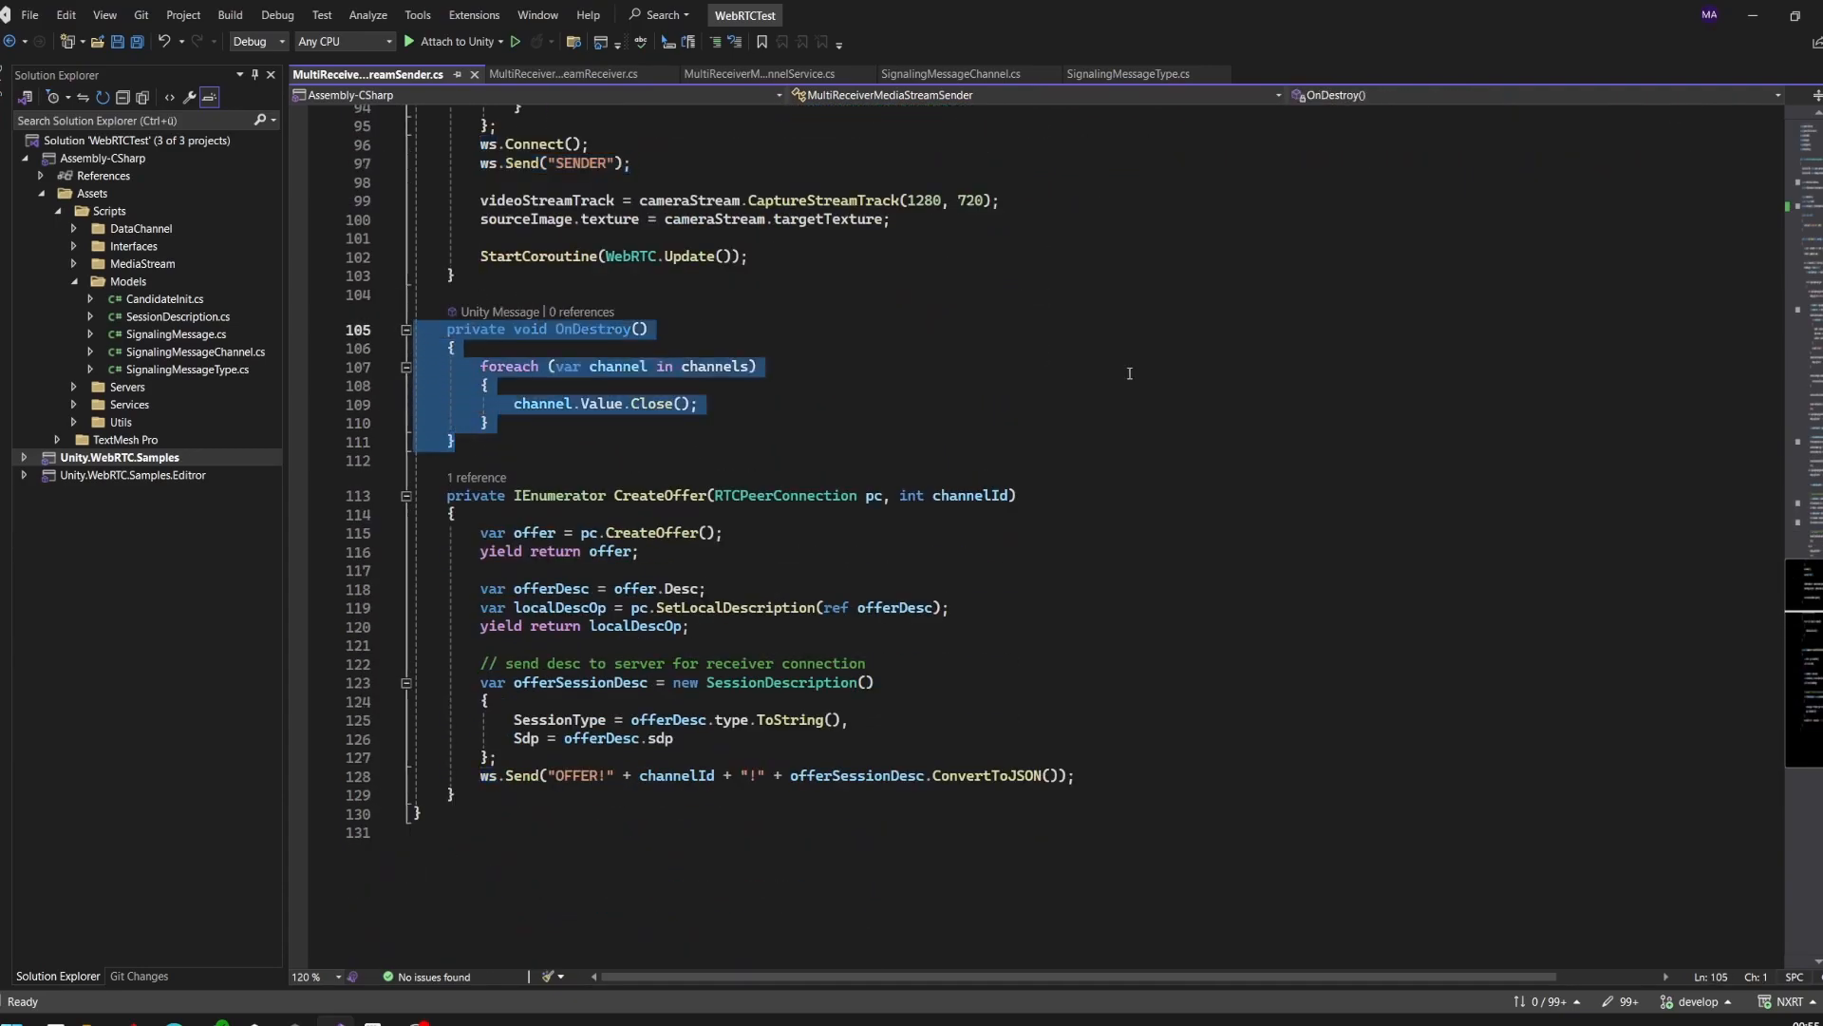
click(644, 404)
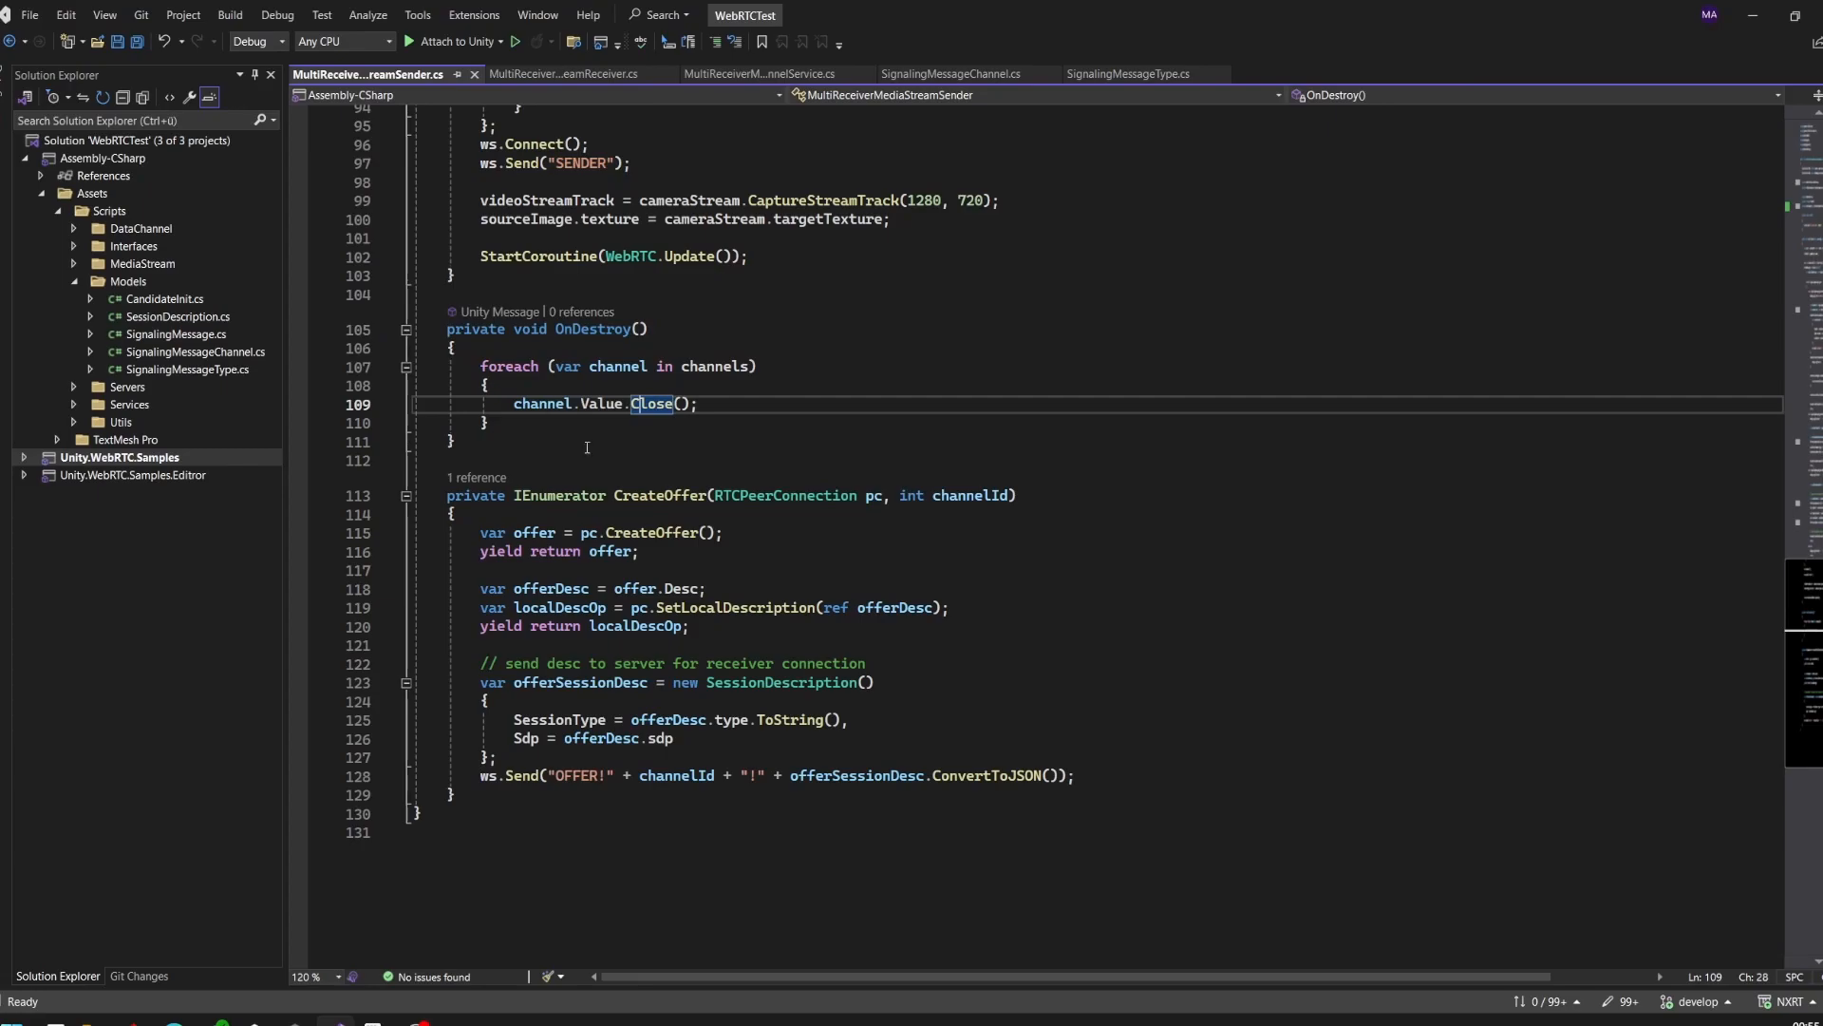
drag(469, 806, 406, 495)
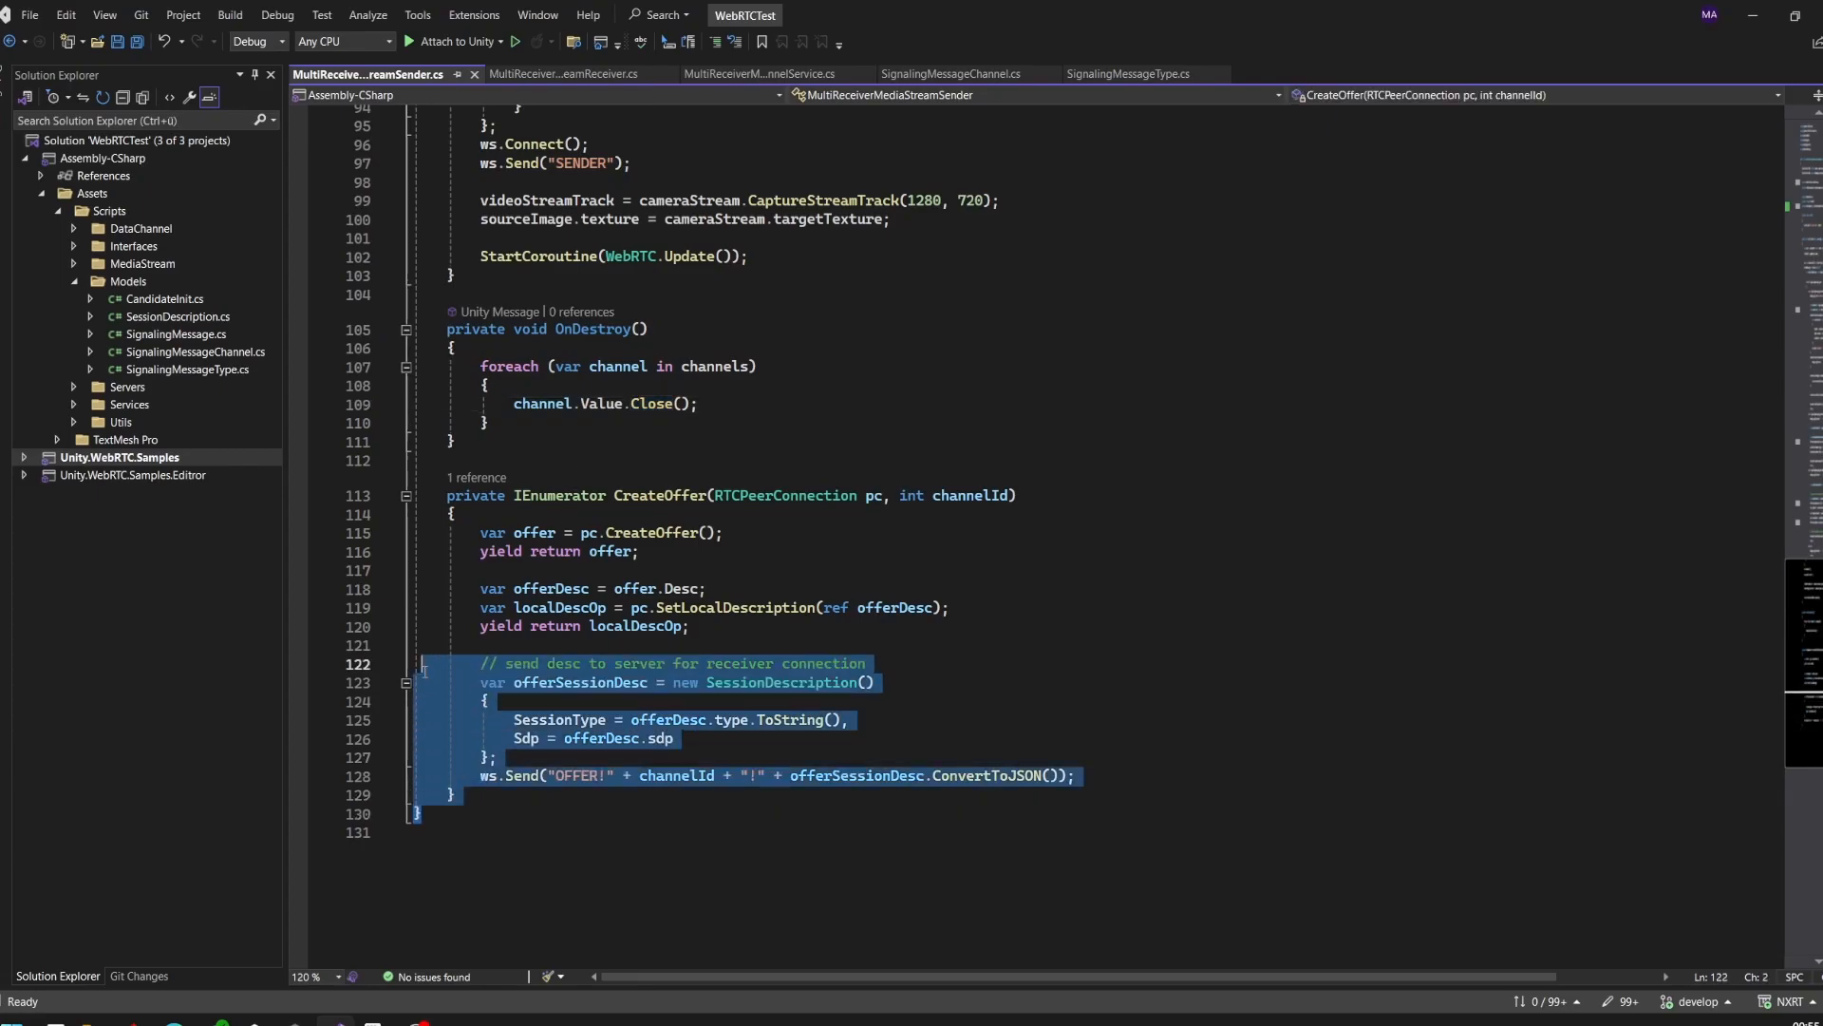
click(857, 534)
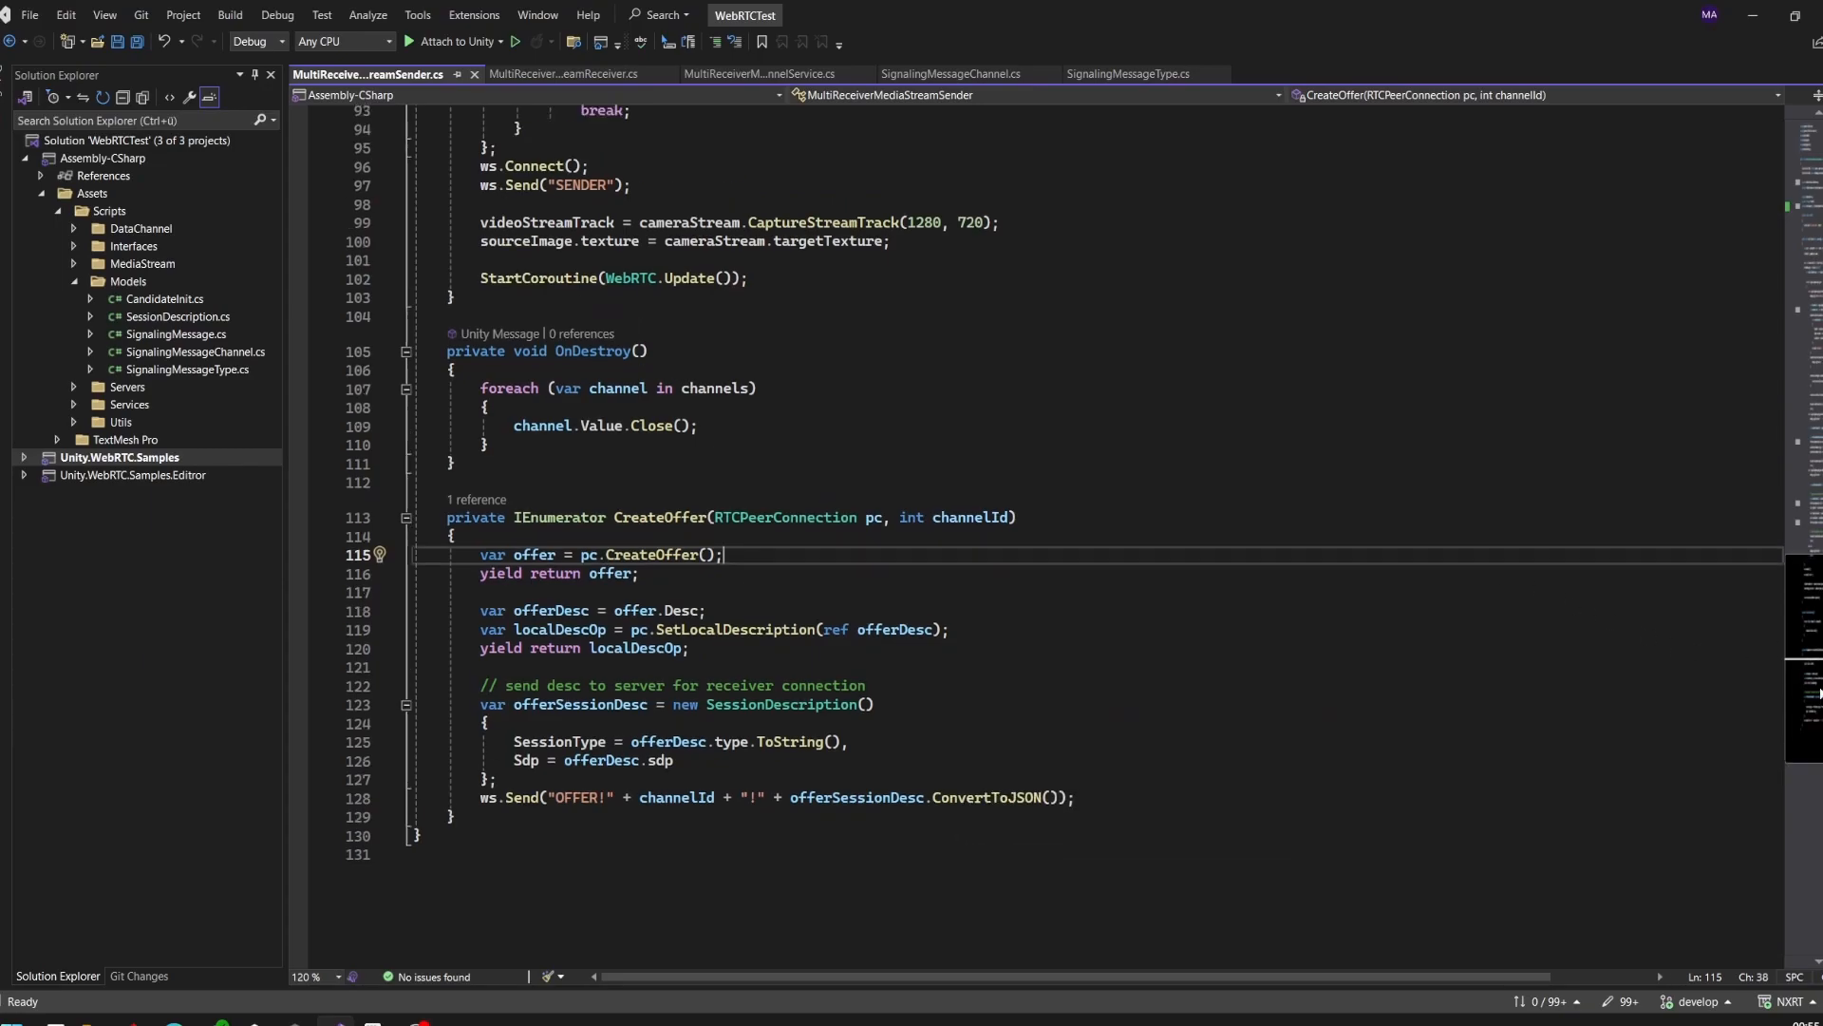
scroll(1082, 541, up, 10)
scroll(1083, 542, up, 10)
scroll(1083, 542, up, 5)
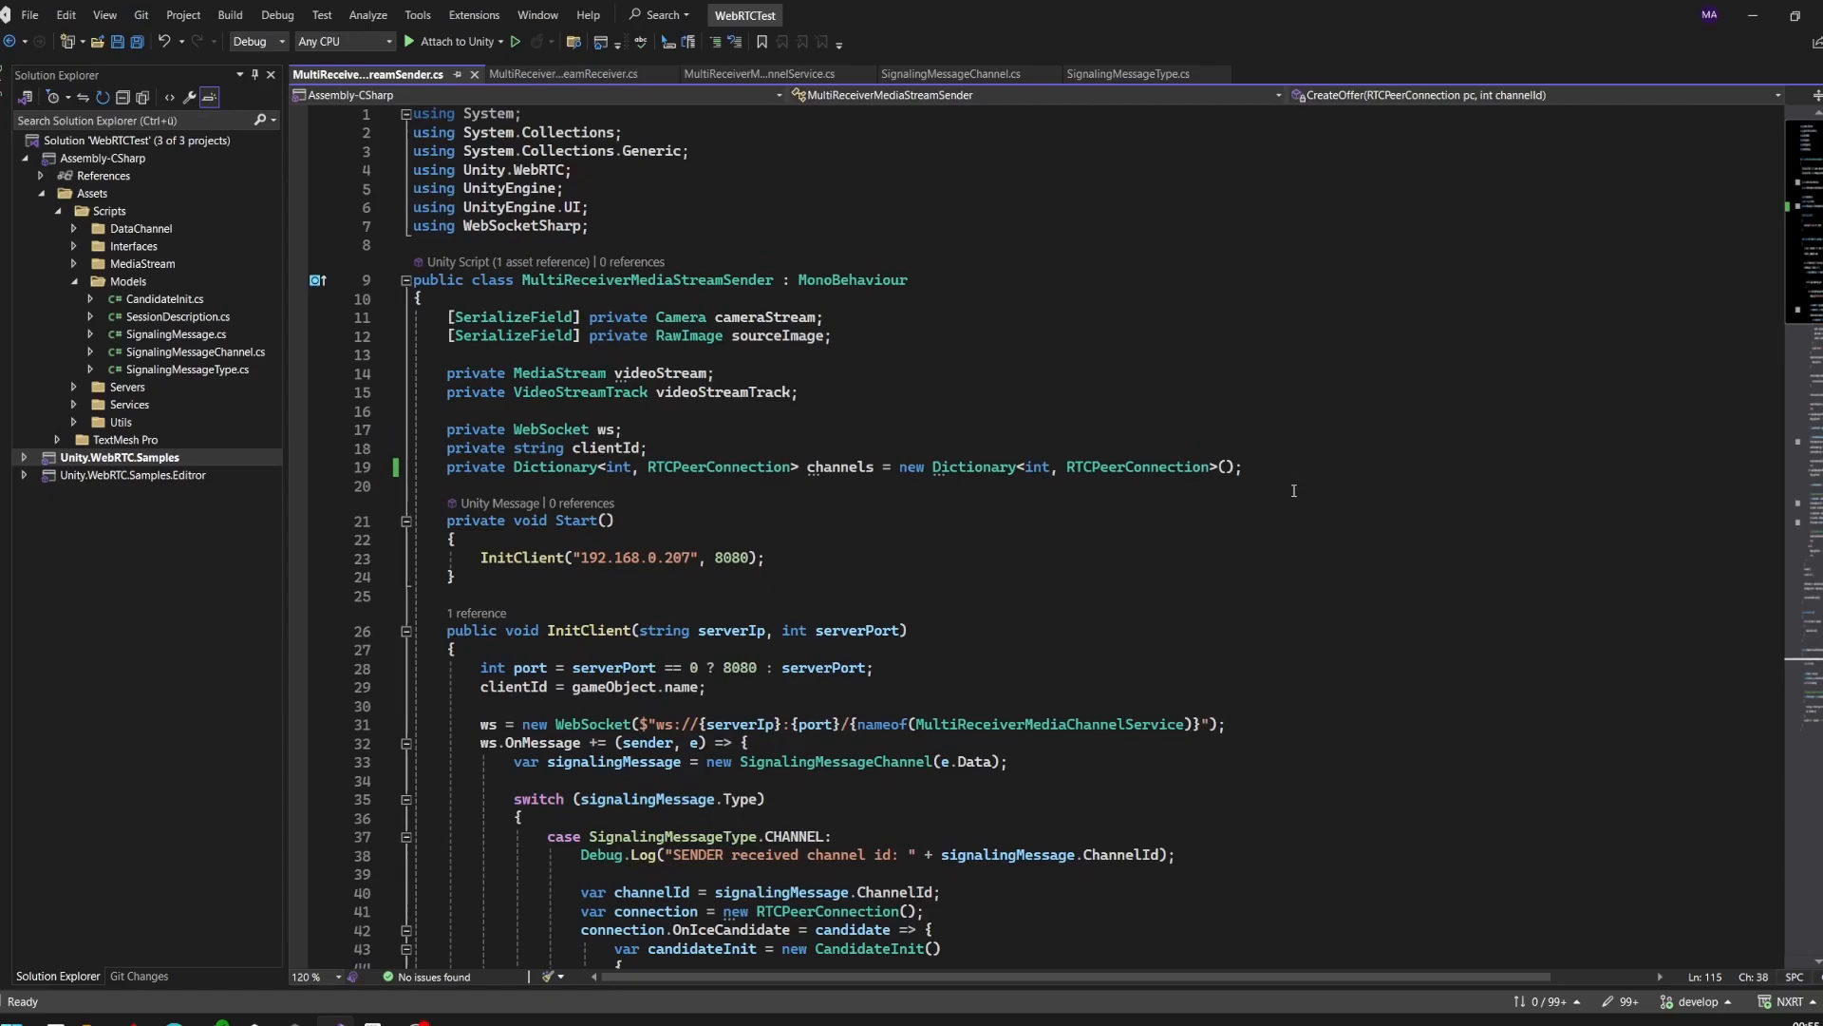
key(alt+Tab)
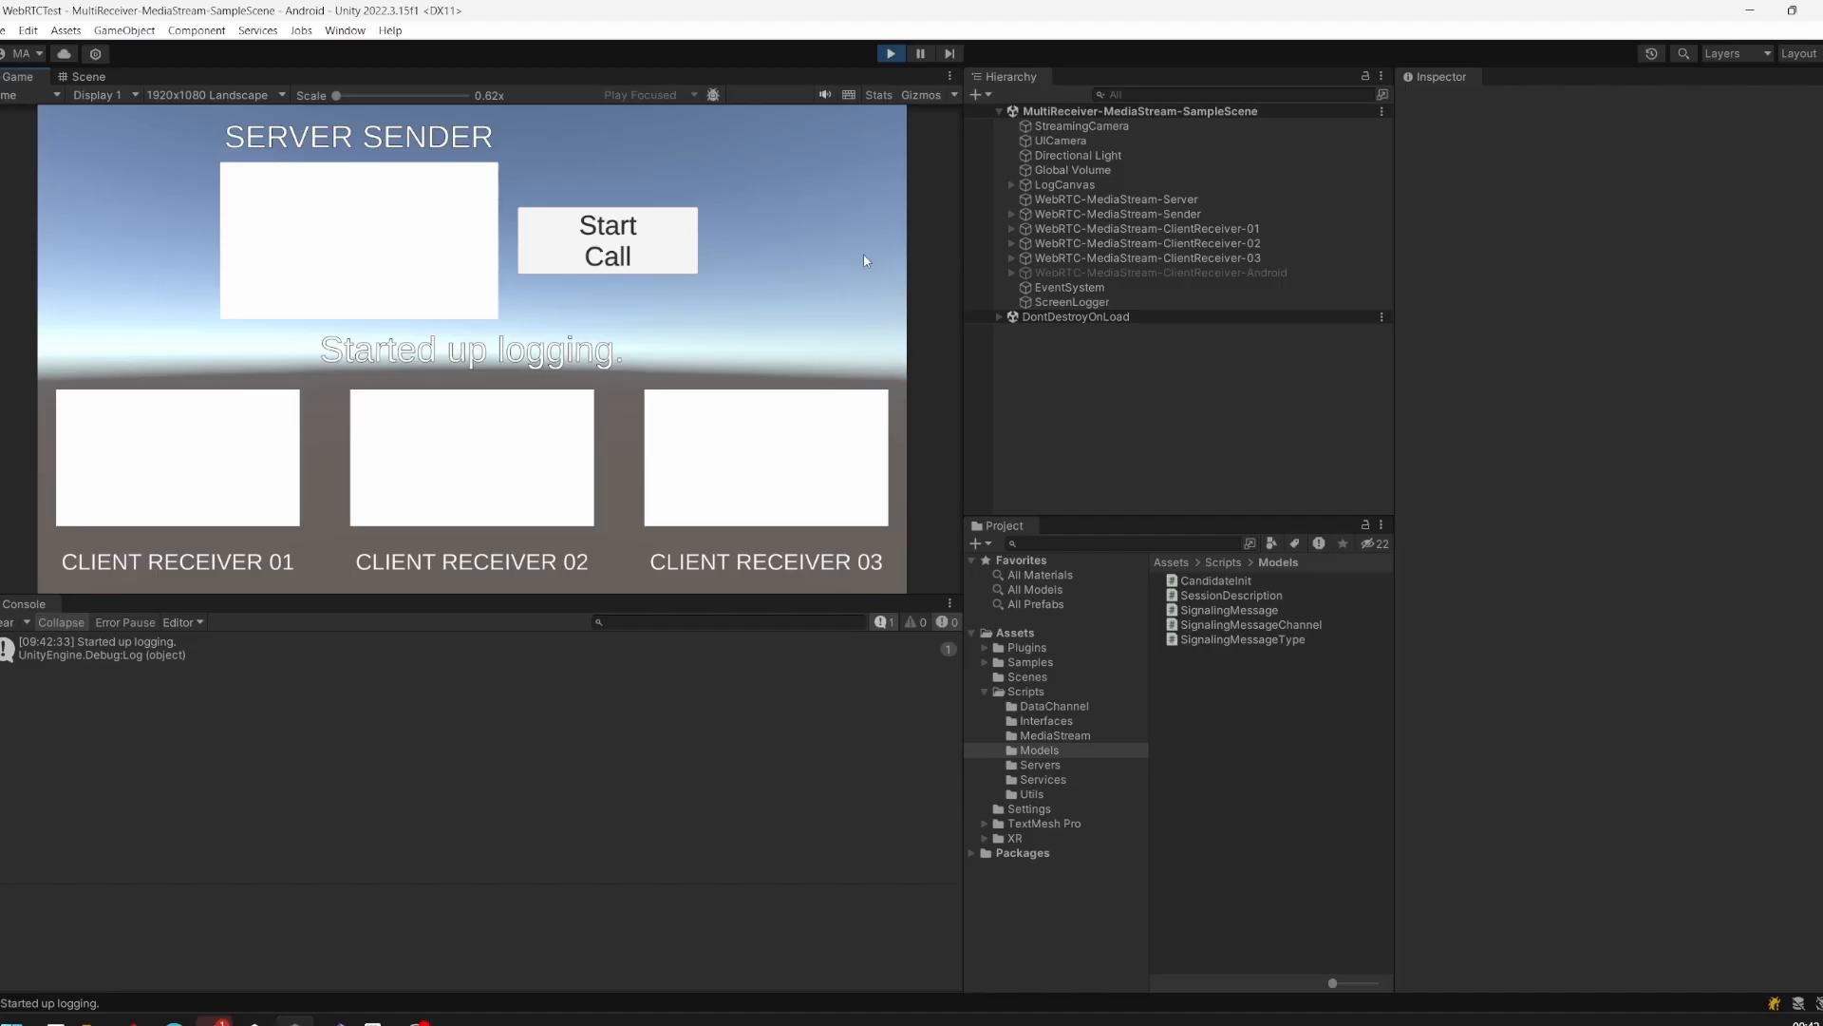
Start the call, then enable the Multi Receiver Media Stream Receiver script on ClientReceiver-01 and -02
click(674, 254)
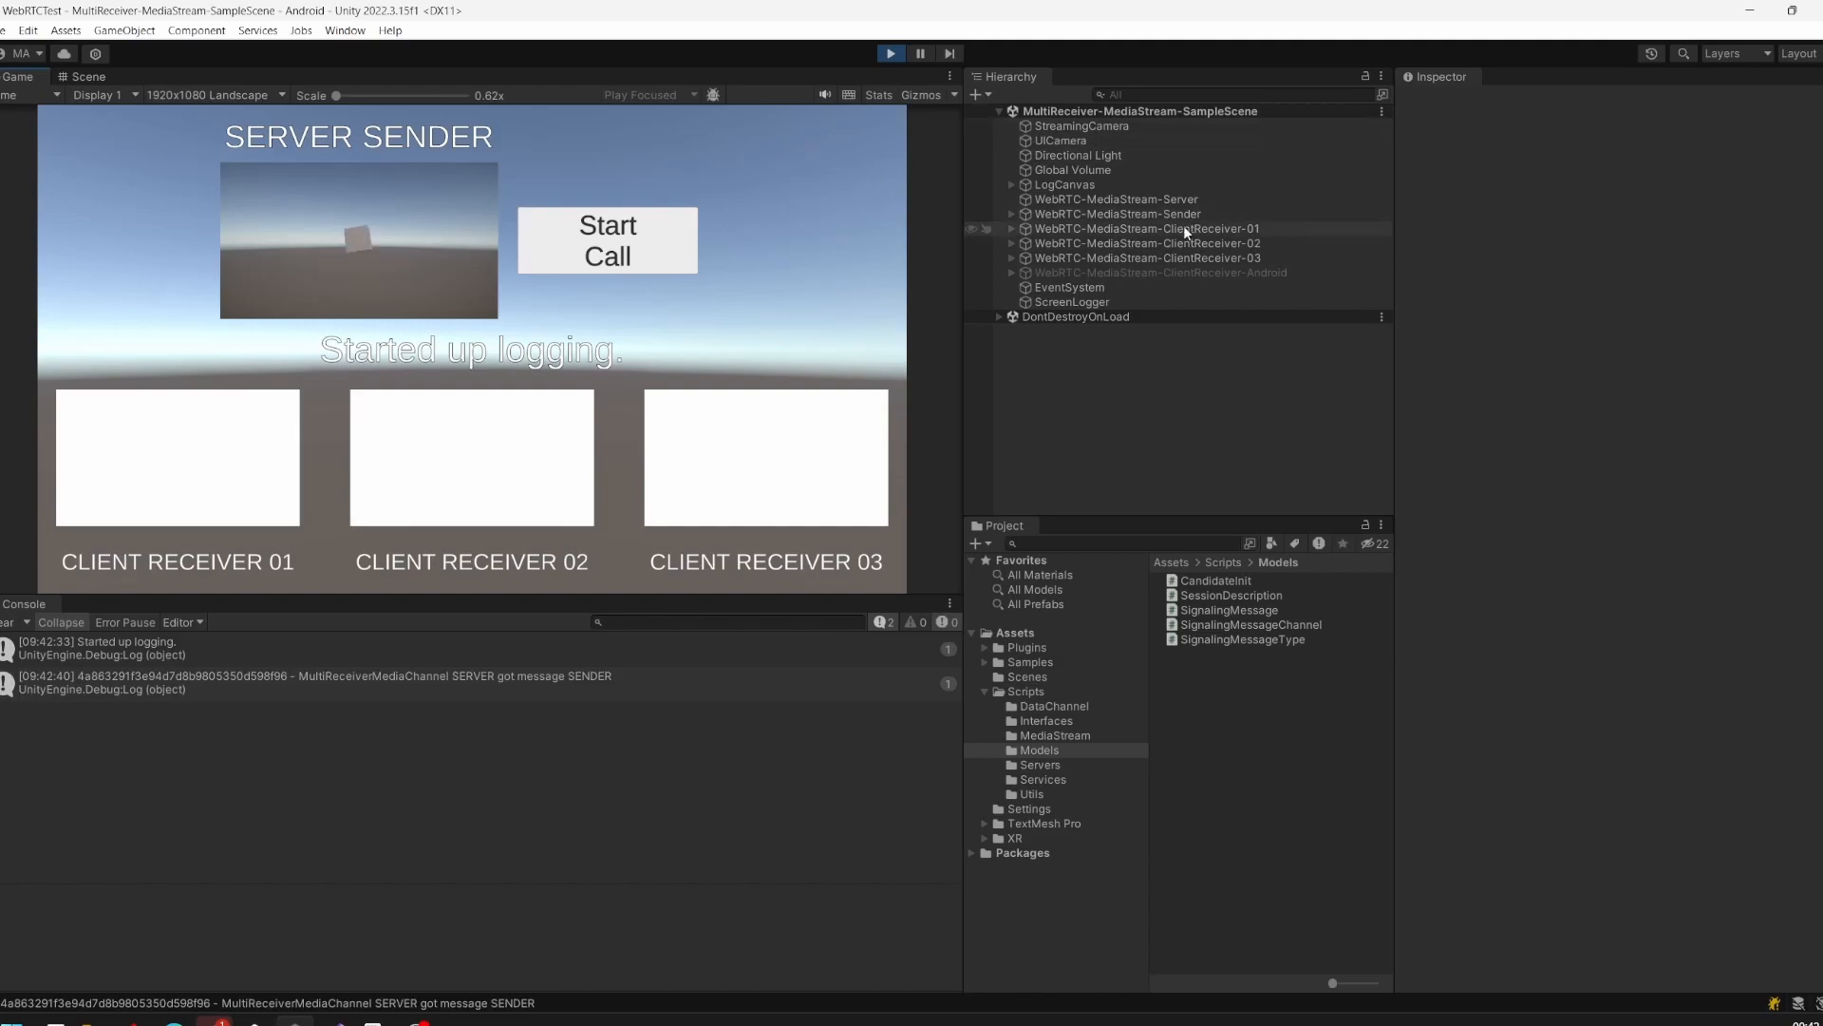
click(1147, 228)
click(1442, 236)
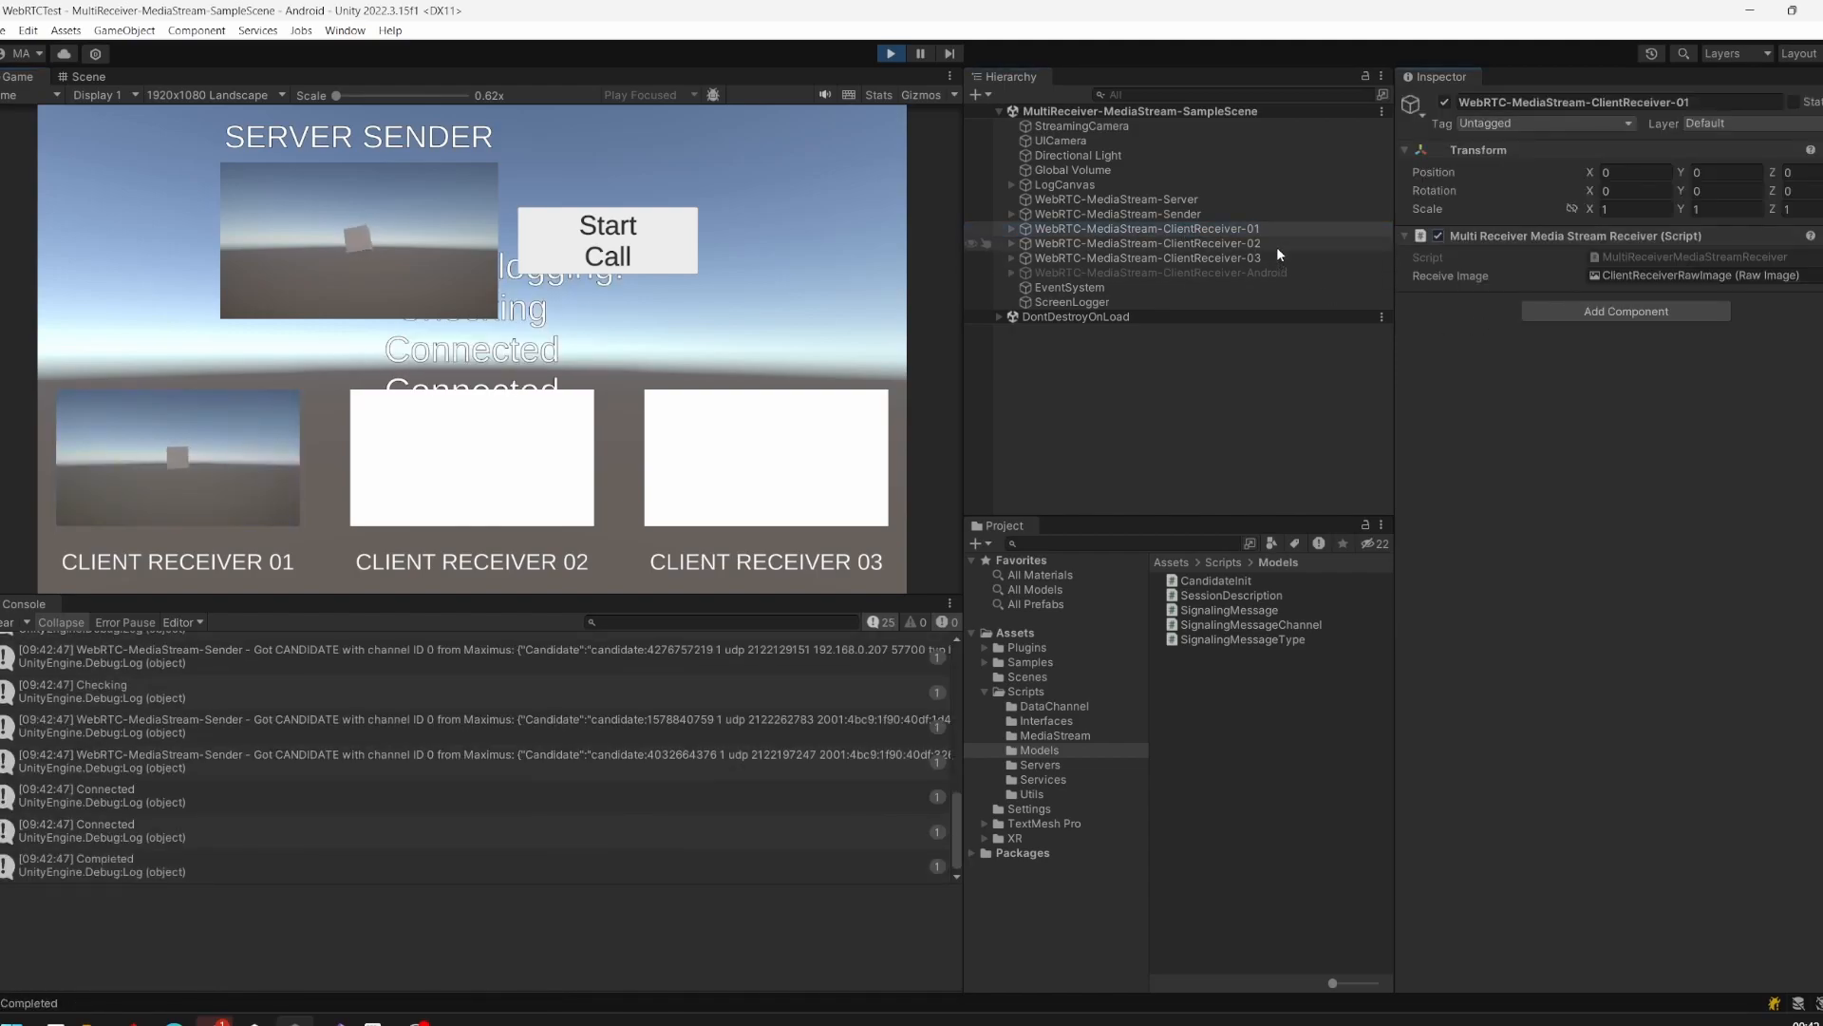
click(1225, 244)
click(1443, 236)
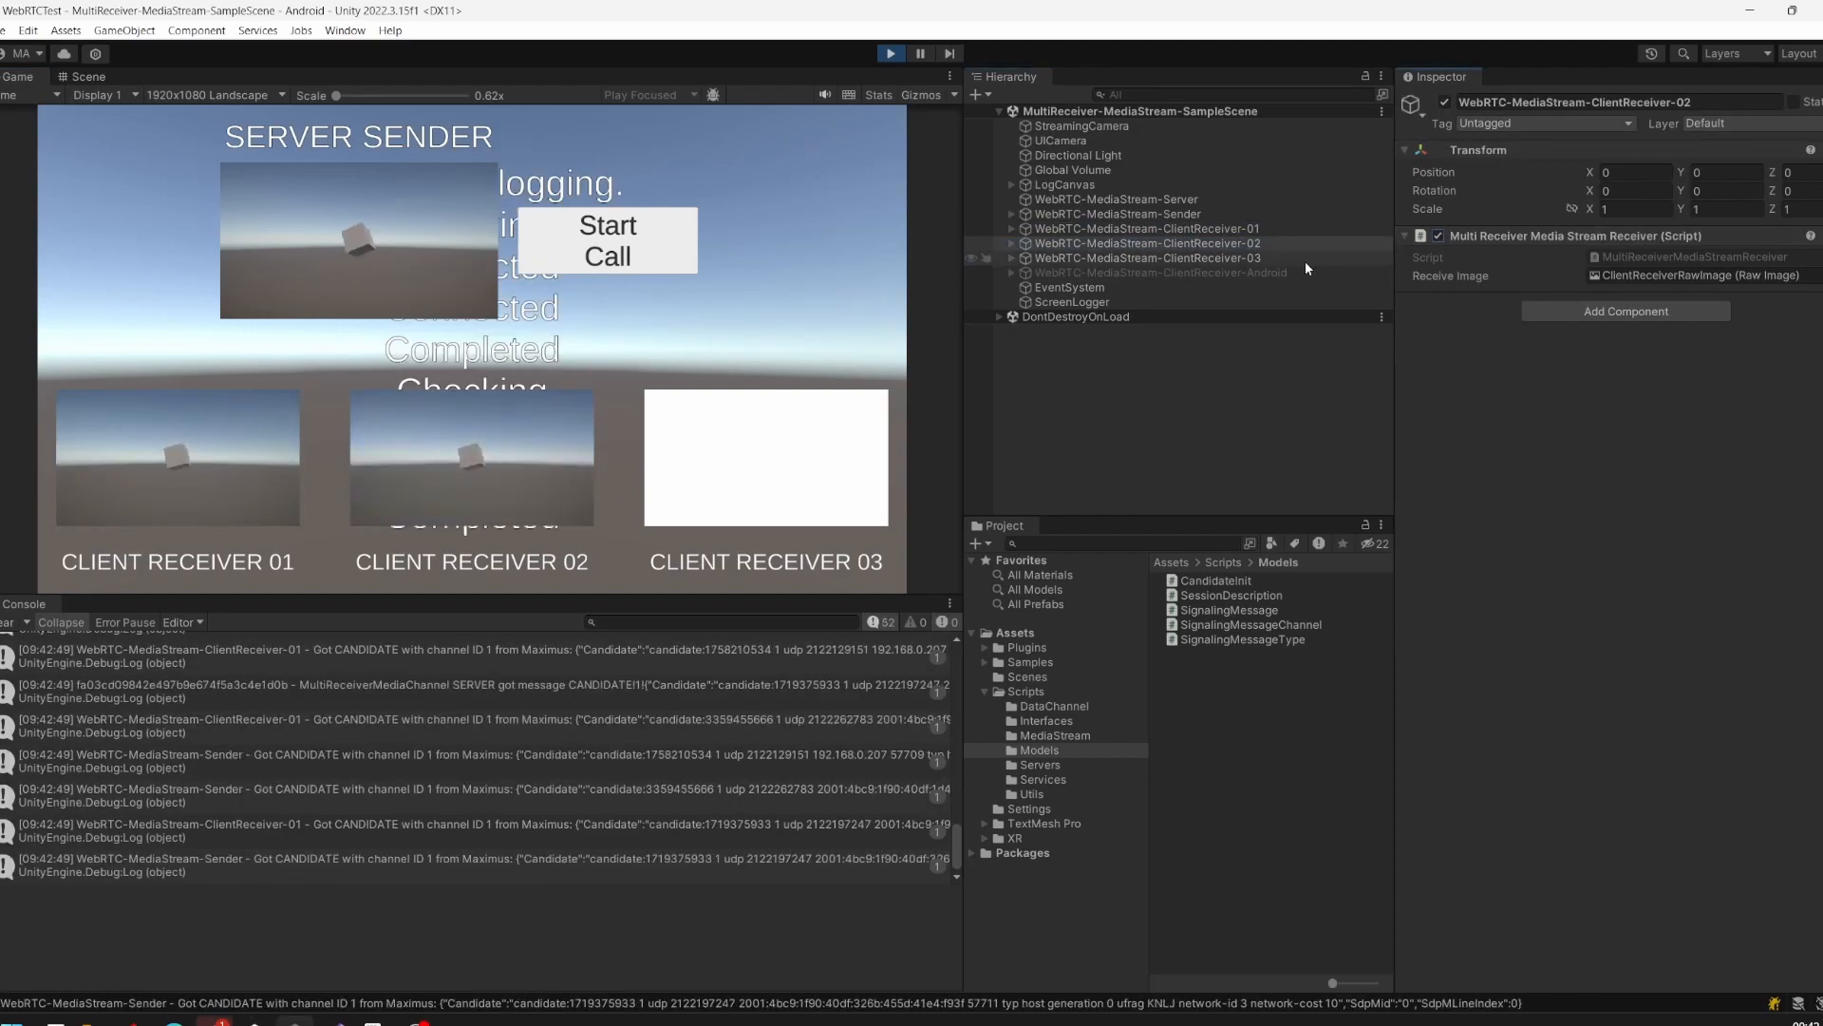
Enable ClientReceiver-03's receiver script too and clear the Hierarchy selection
click(1226, 258)
click(1442, 236)
click(1253, 406)
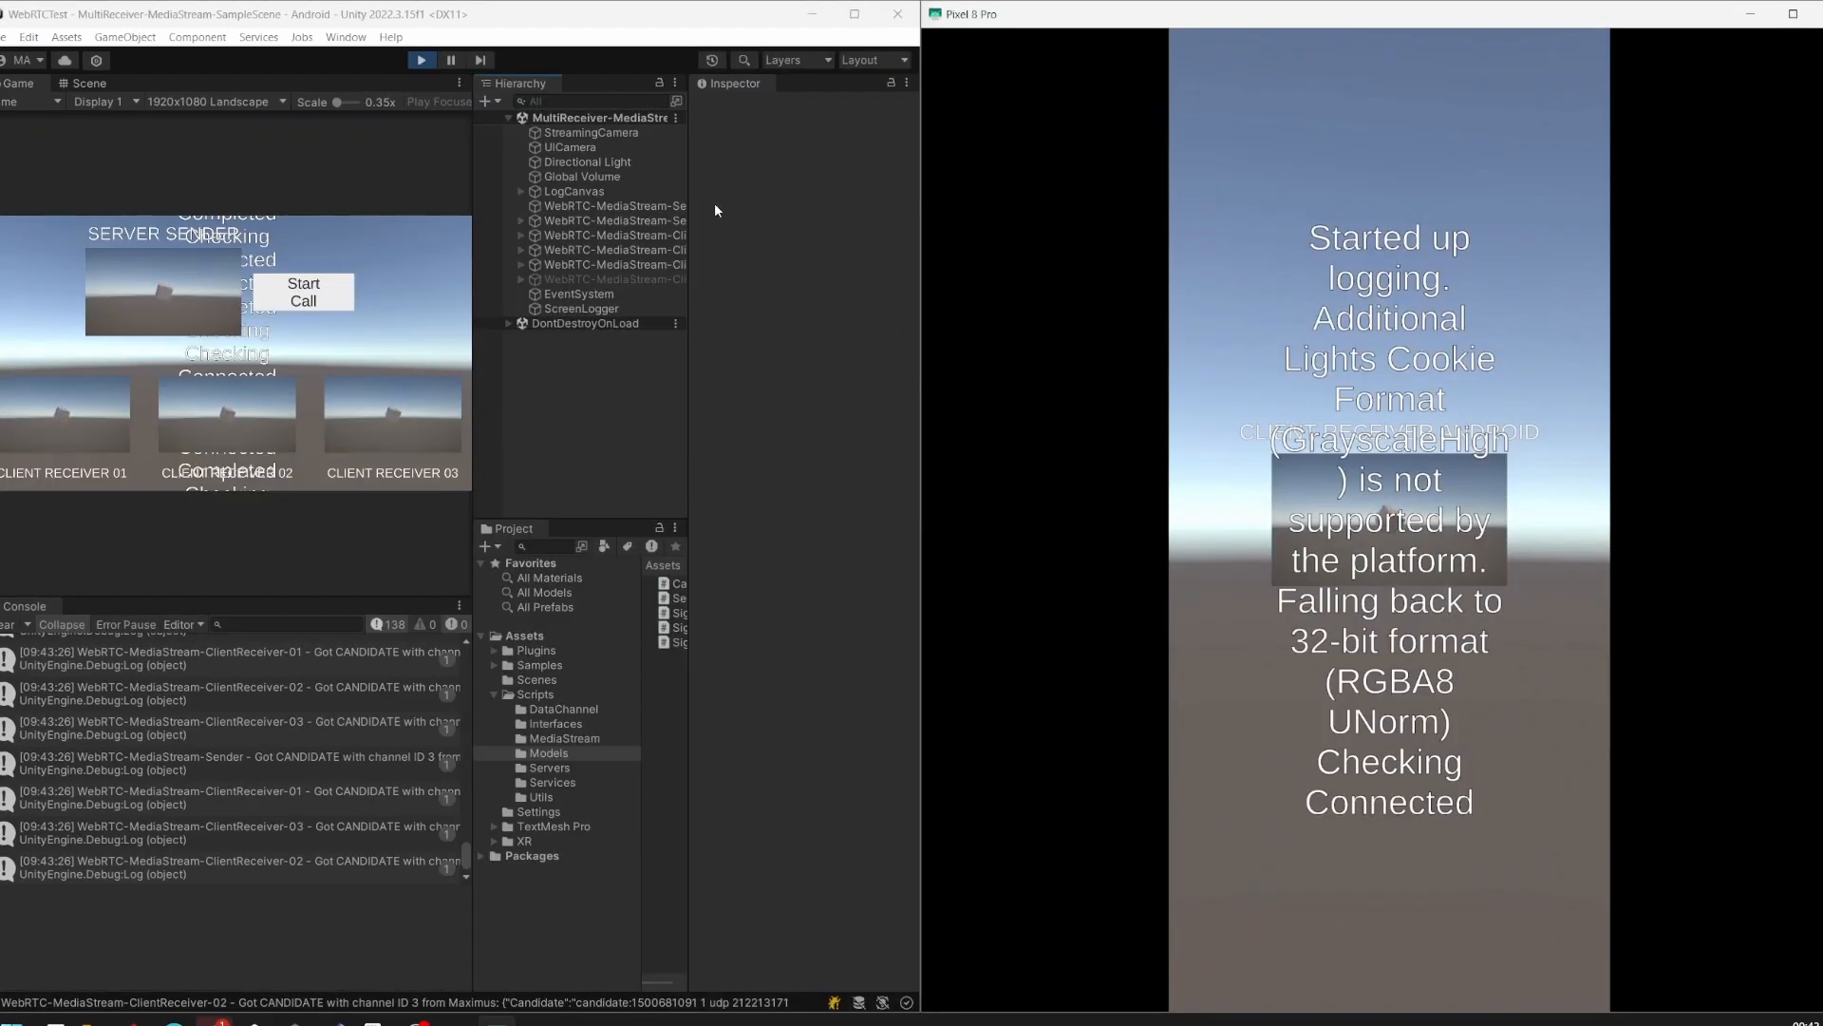
Scrub StreamingCamera's Rotation X so the sender, receiver and device views tilt together
click(592, 133)
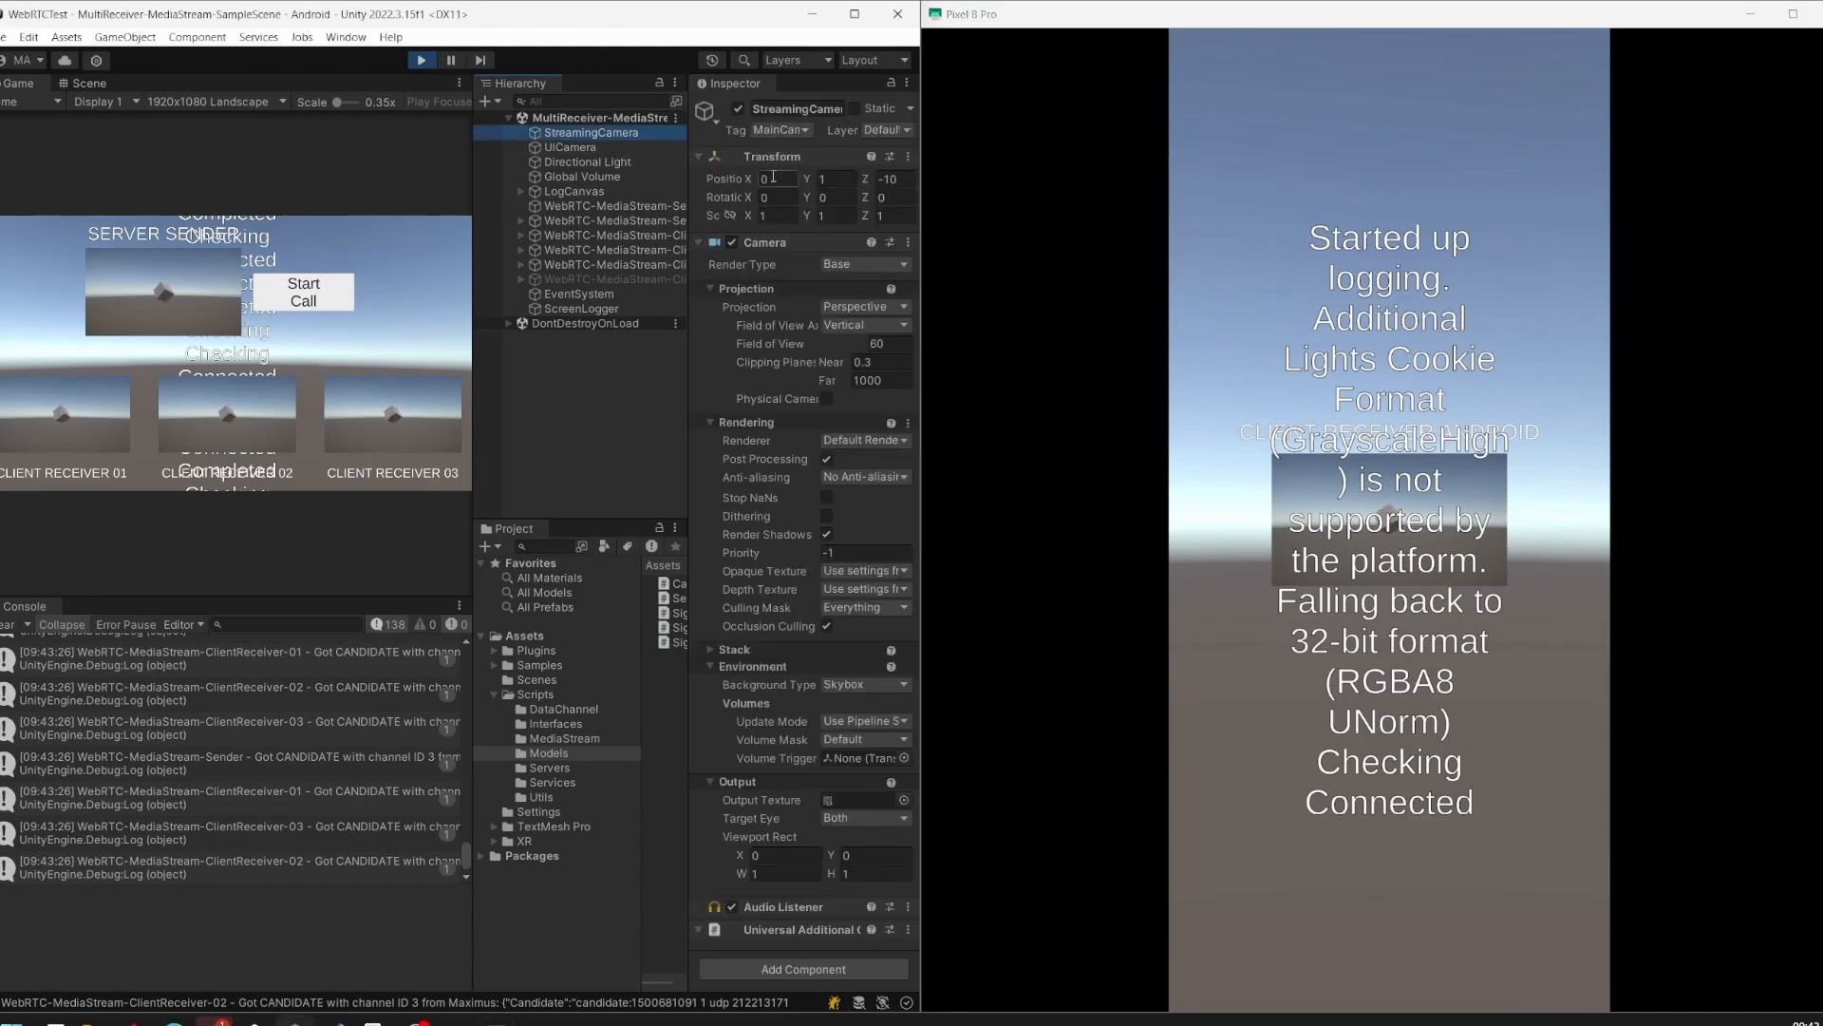
drag(754, 196, 712, 198)
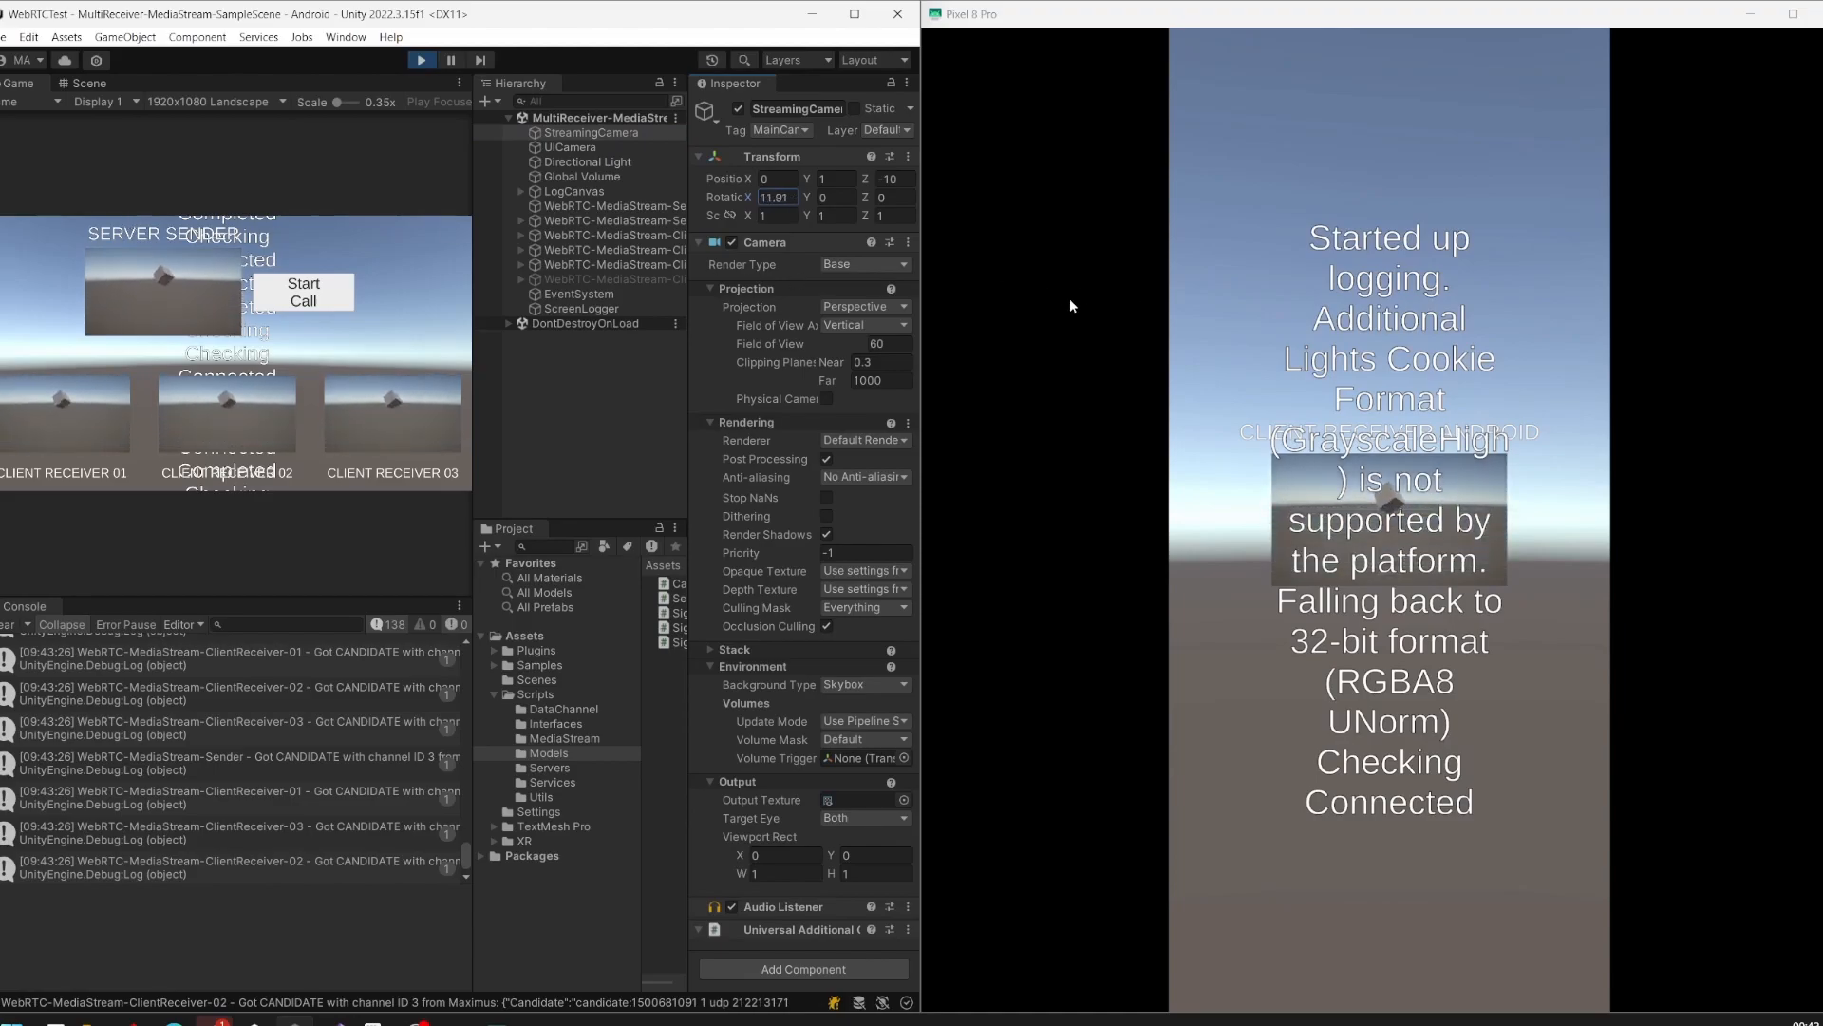
mouse_move(683, 297)
mouse_down()
mouse_move(516, 276)
mouse_move(640, 280)
mouse_up()
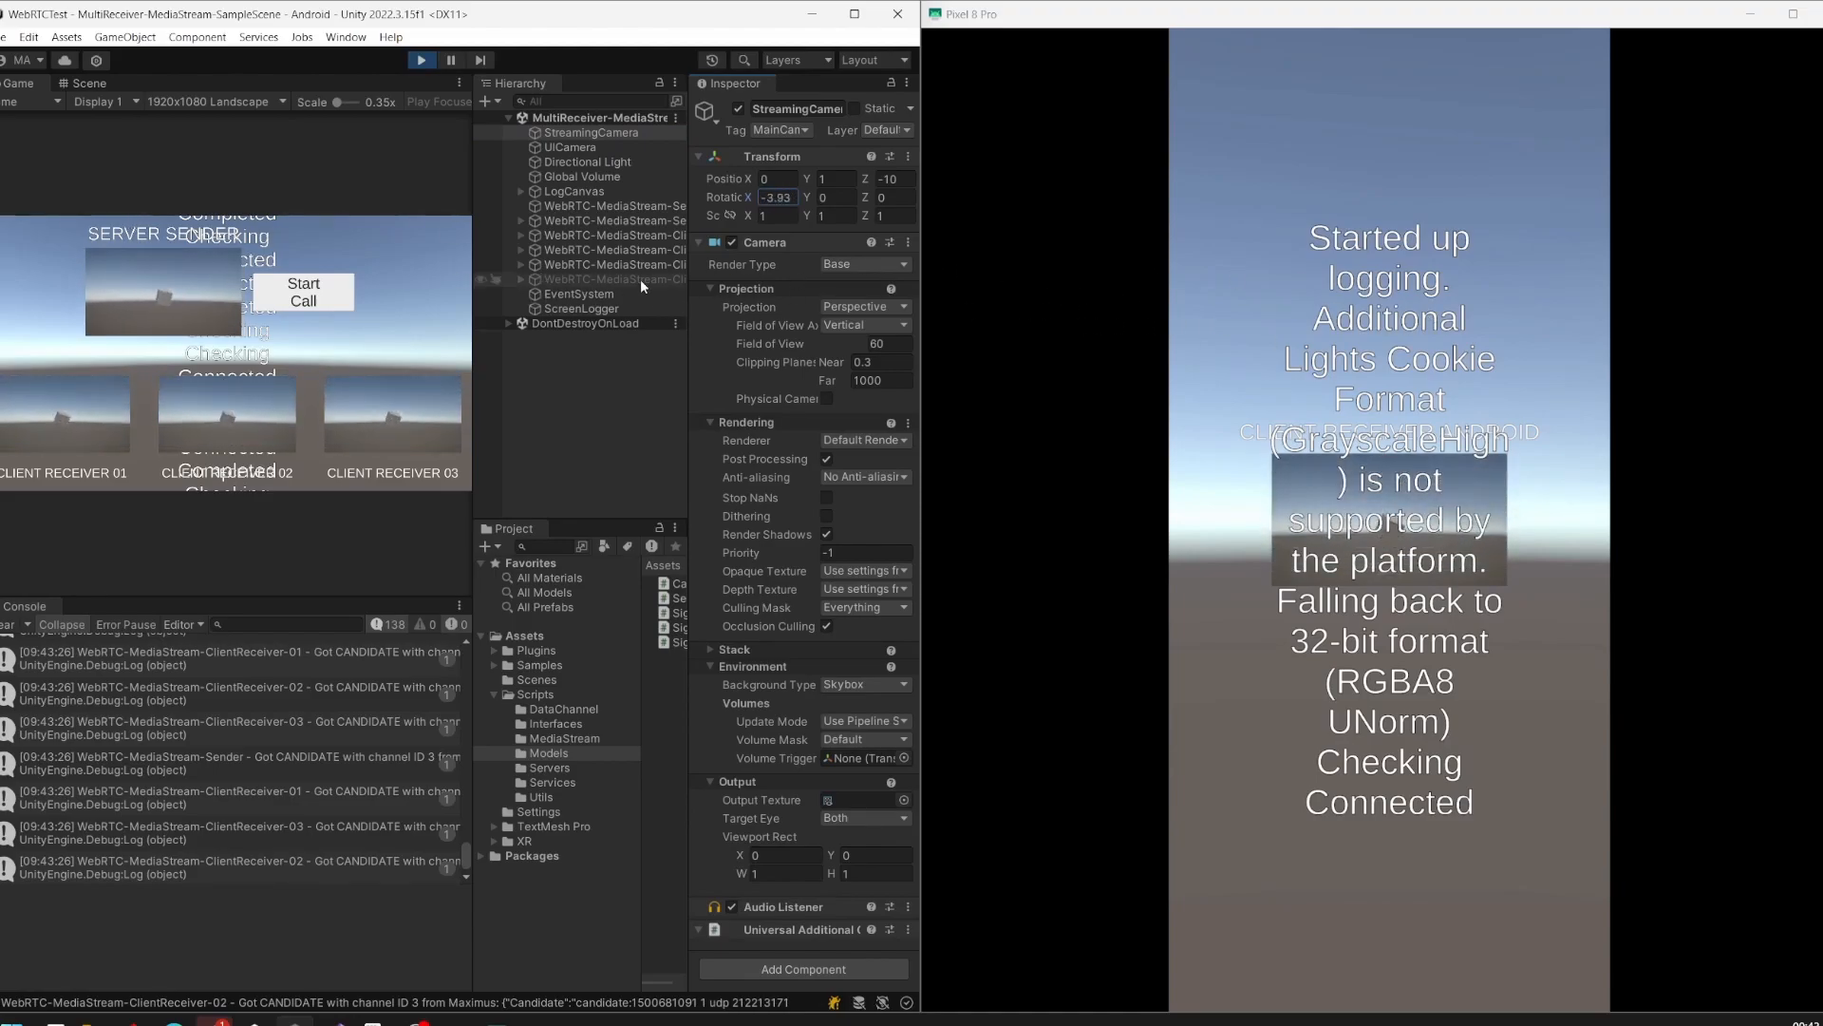